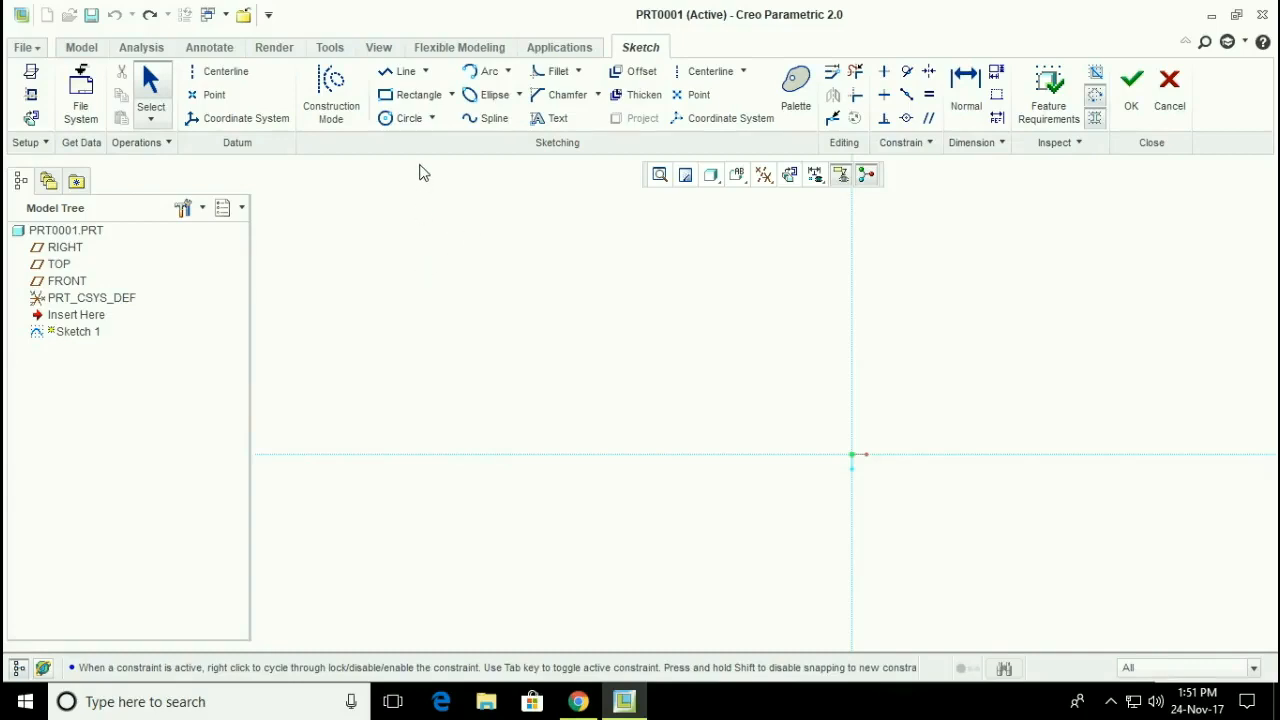
- Sketch a chain of three connected lines above the horizontal reference with Line Chain and delete the whole chain
{"action": "left_click", "coordinate": [425, 71]}
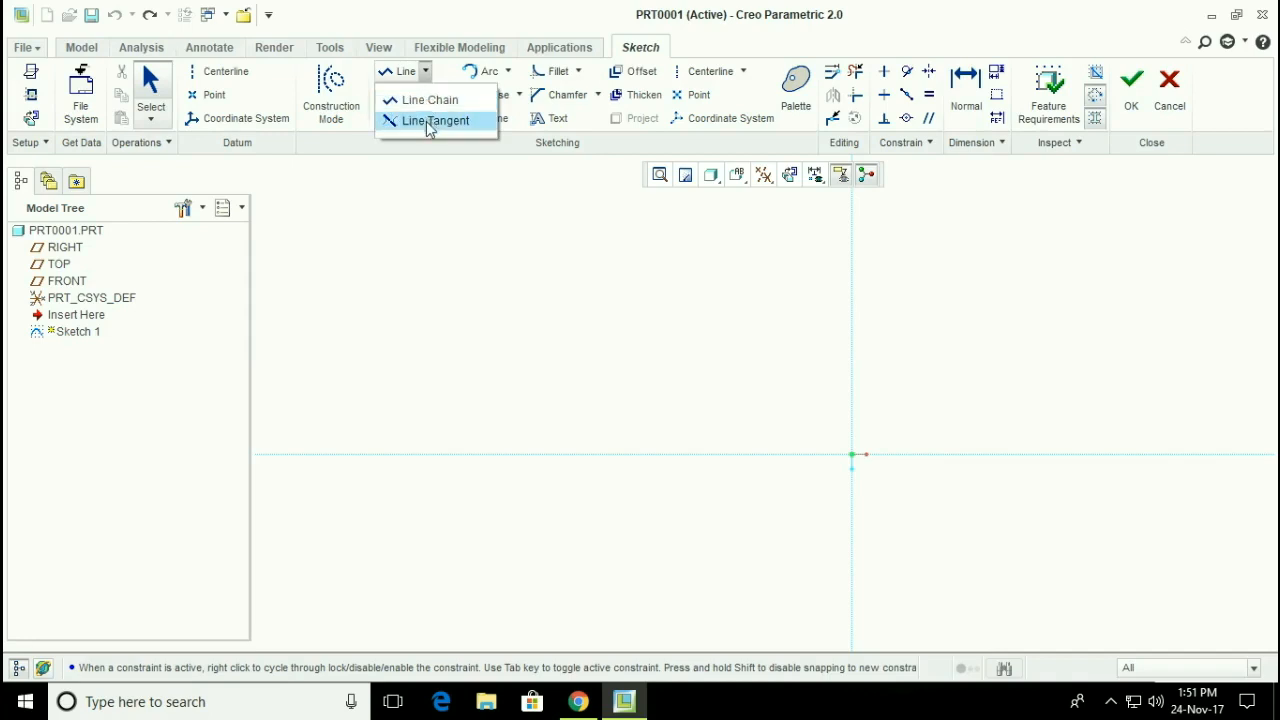
{"action": "left_click", "coordinate": [430, 101]}
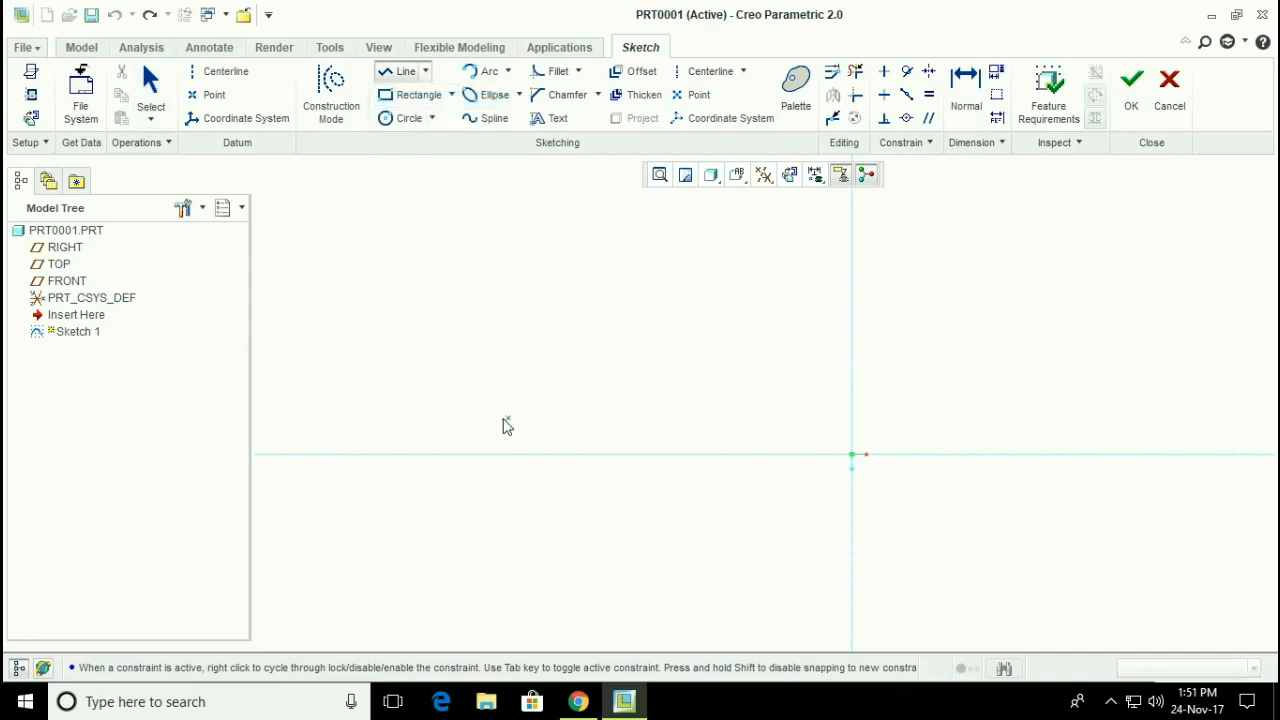
{"action": "left_click", "coordinate": [441, 283]}
{"action": "left_click", "coordinate": [612, 346]}
{"action": "left_click", "coordinate": [640, 389]}
{"action": "left_click", "coordinate": [722, 338]}
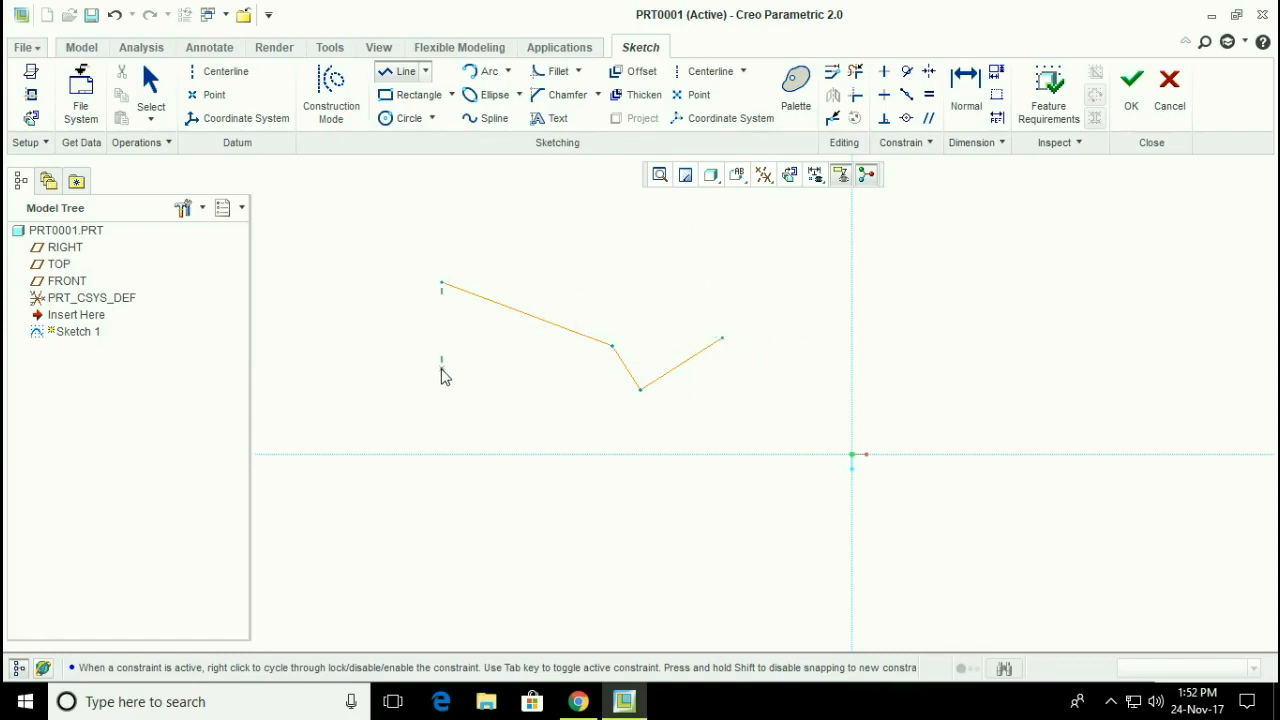
{"action": "middle_click", "coordinate": [400, 386]}
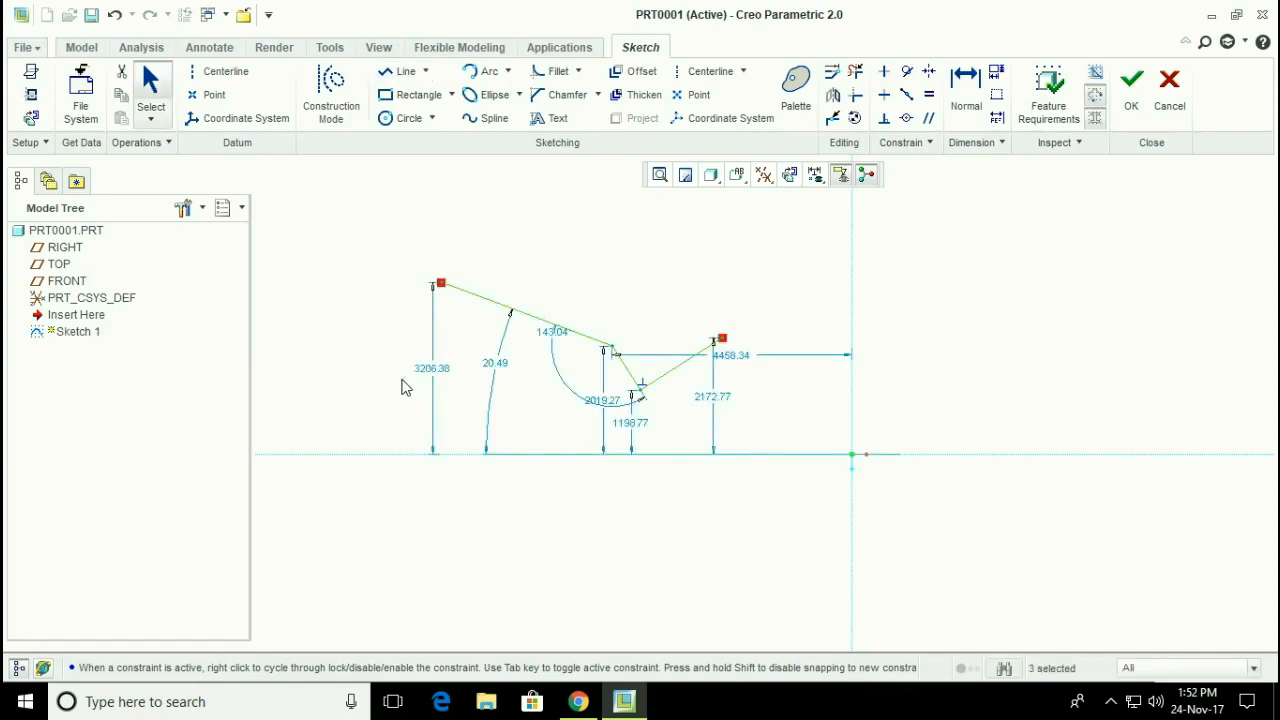
{"action": "key", "text": "Delete"}
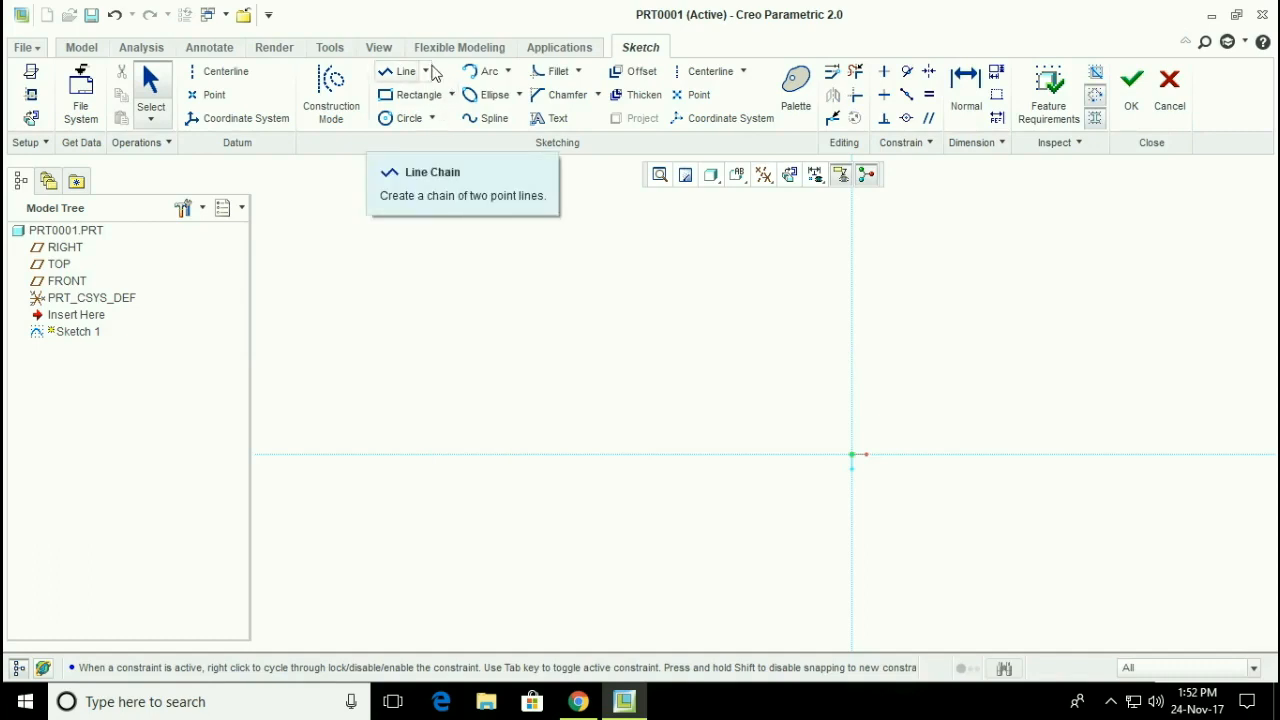
- Sketch two center-and-point circles above the horizontal reference, about 1668 and 2102 in diameter, the larger one nearer the vertical reference
{"action": "left_click", "coordinate": [432, 118]}
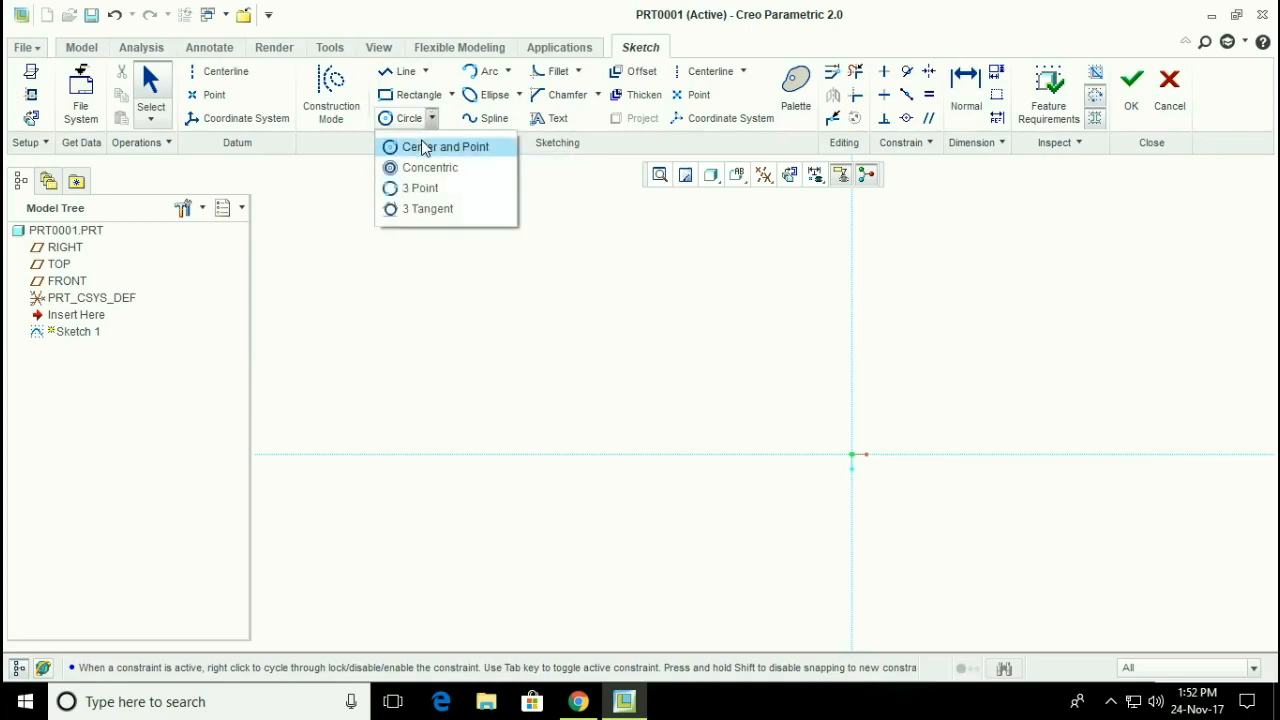
{"action": "left_click", "coordinate": [423, 148]}
{"action": "left_click", "coordinate": [384, 302]}
{"action": "left_click", "coordinate": [401, 344]}
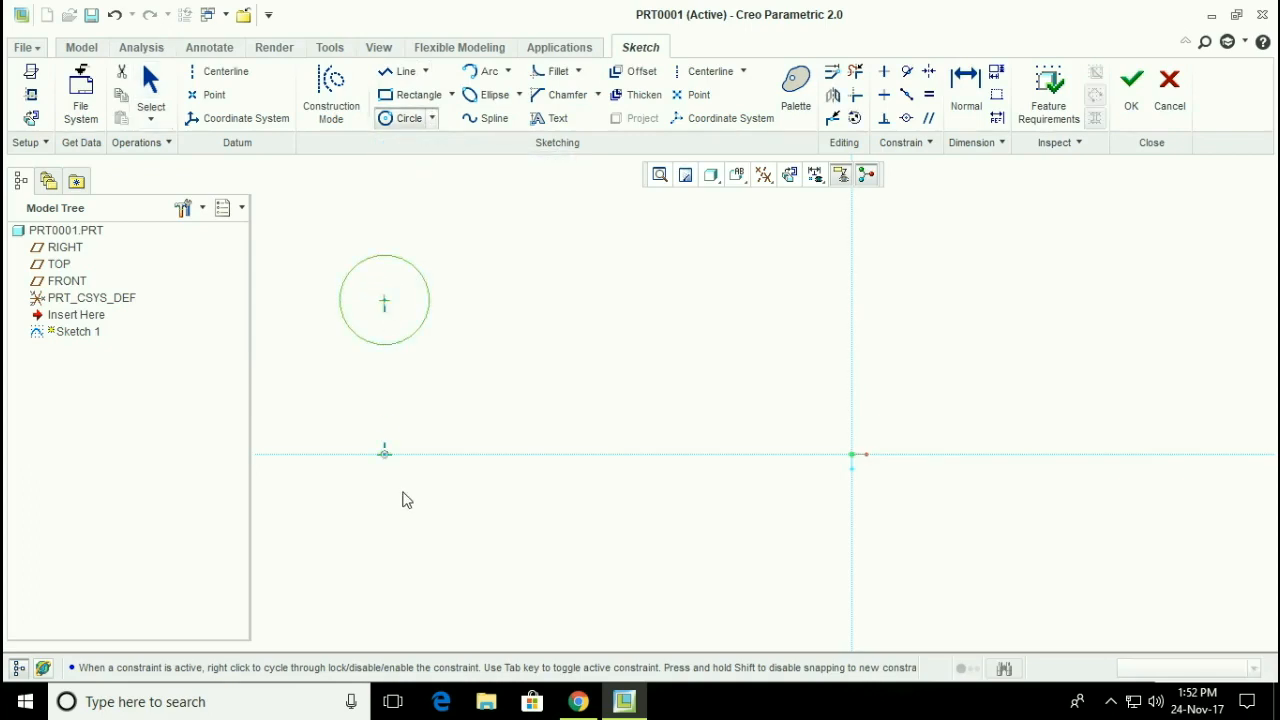
{"action": "left_click", "coordinate": [663, 368]}
{"action": "left_click", "coordinate": [706, 403]}
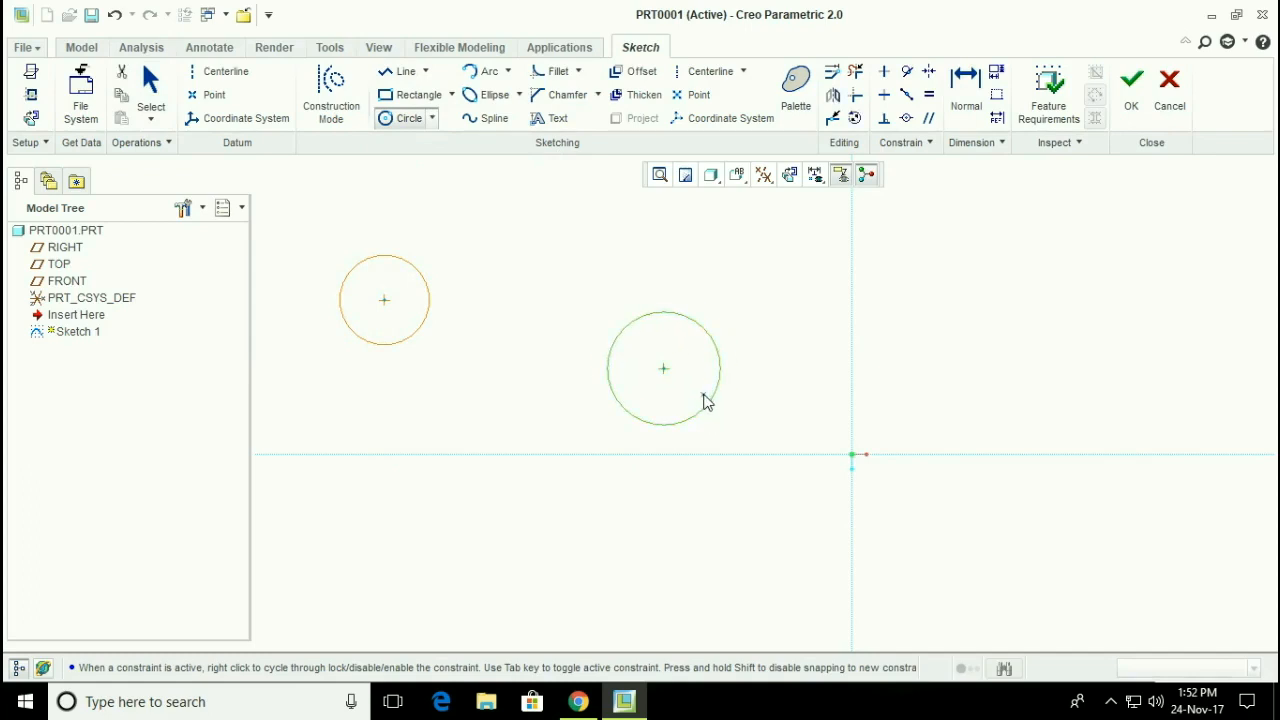
- Connect the two circles with two tangent lines, one along their lower sides and one along their upper sides
{"action": "left_click", "coordinate": [426, 71]}
{"action": "left_click", "coordinate": [428, 120]}
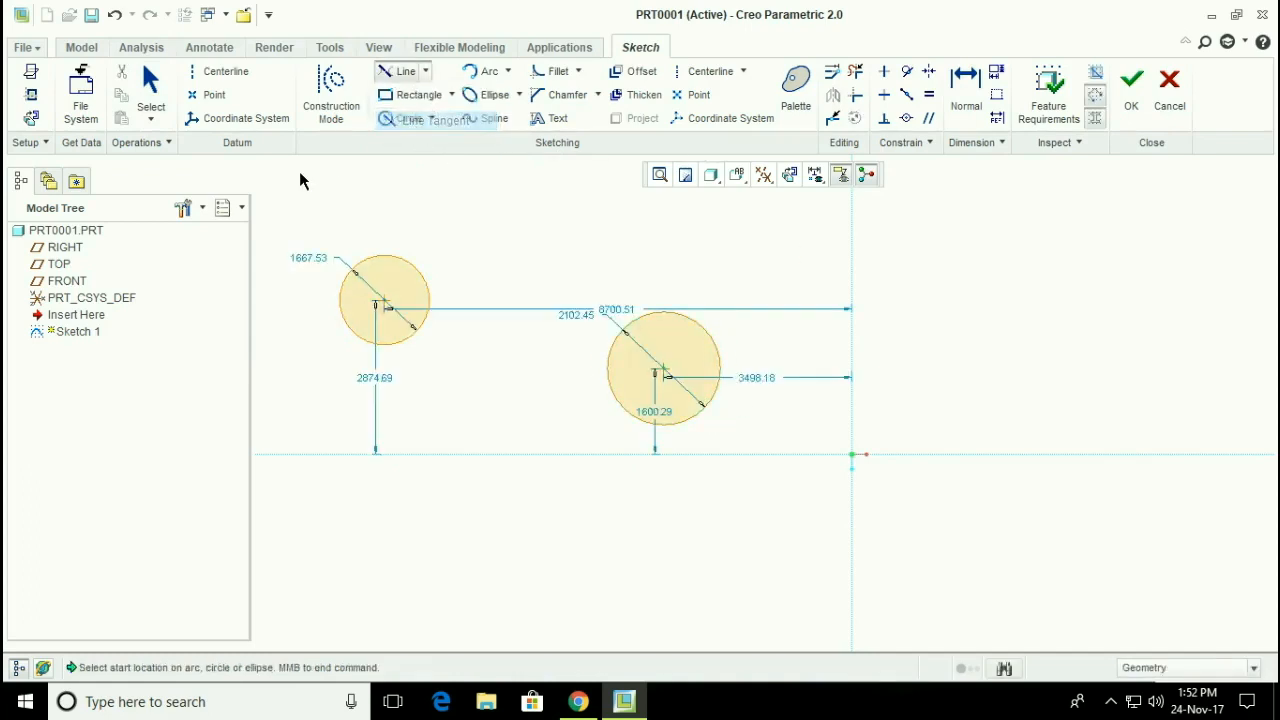
{"action": "left_click", "coordinate": [351, 330]}
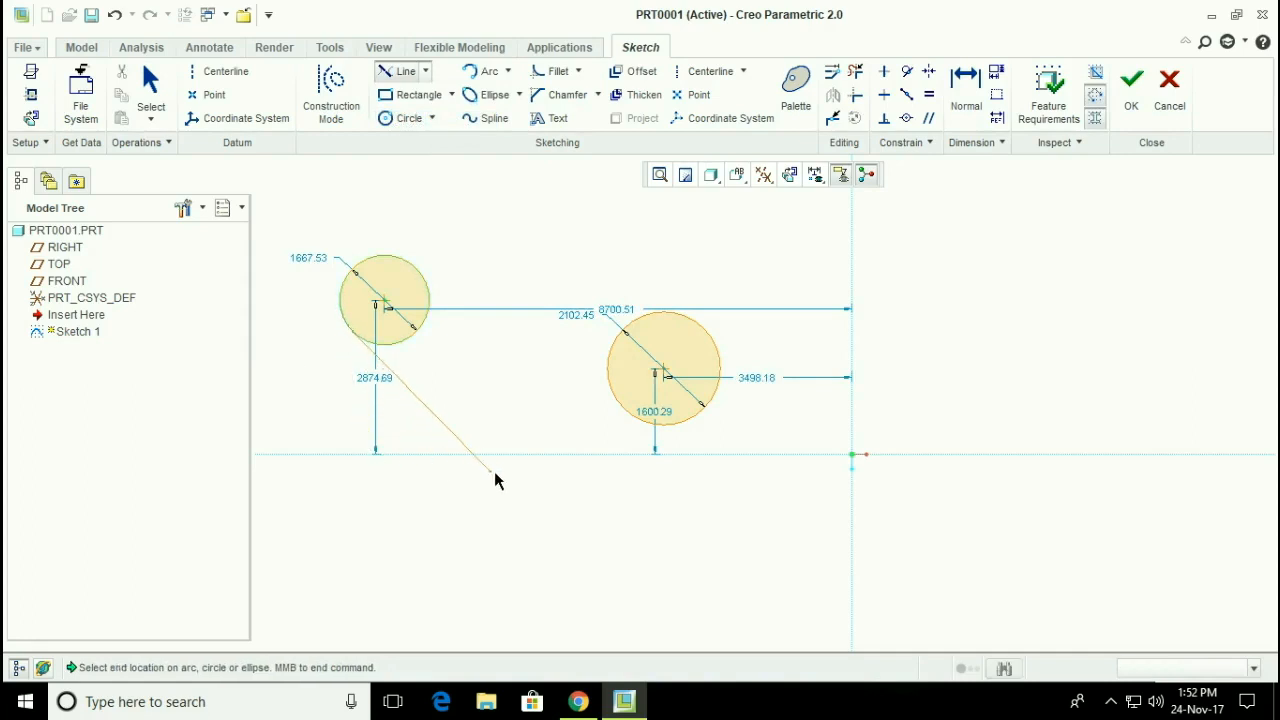
{"action": "left_click", "coordinate": [649, 424]}
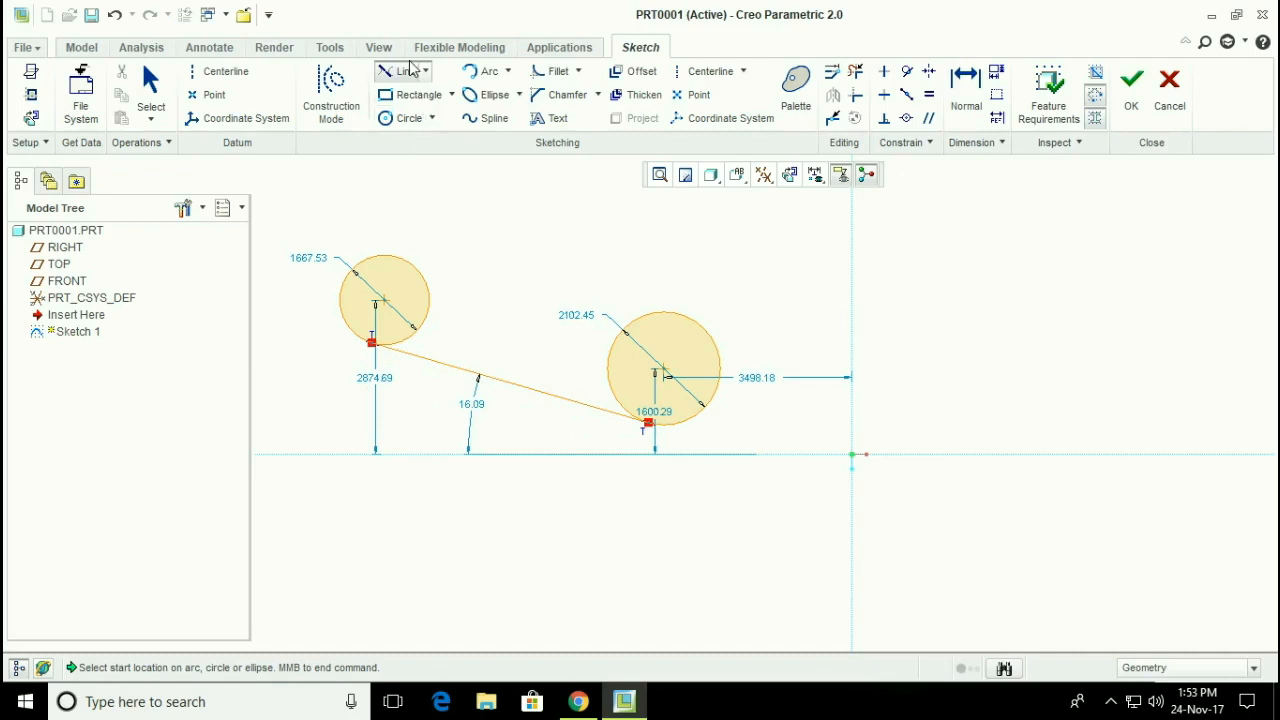
{"action": "left_click", "coordinate": [403, 262]}
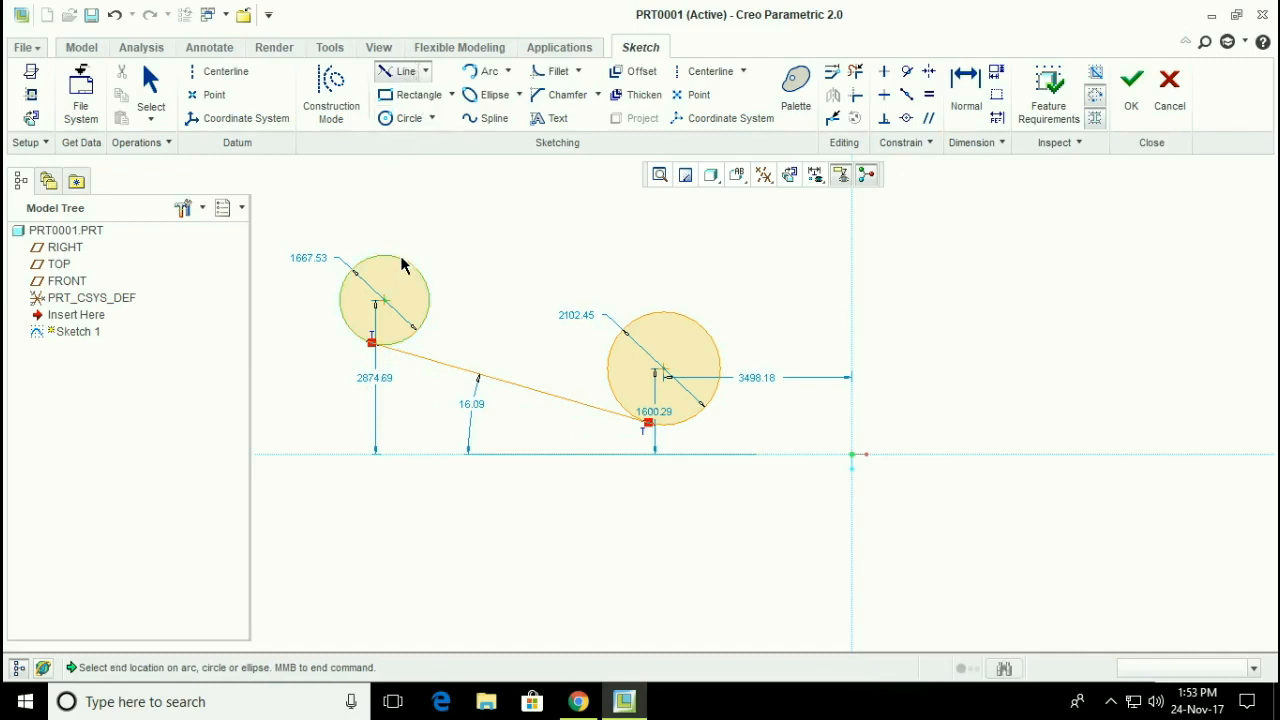
{"action": "left_click", "coordinate": [686, 322]}
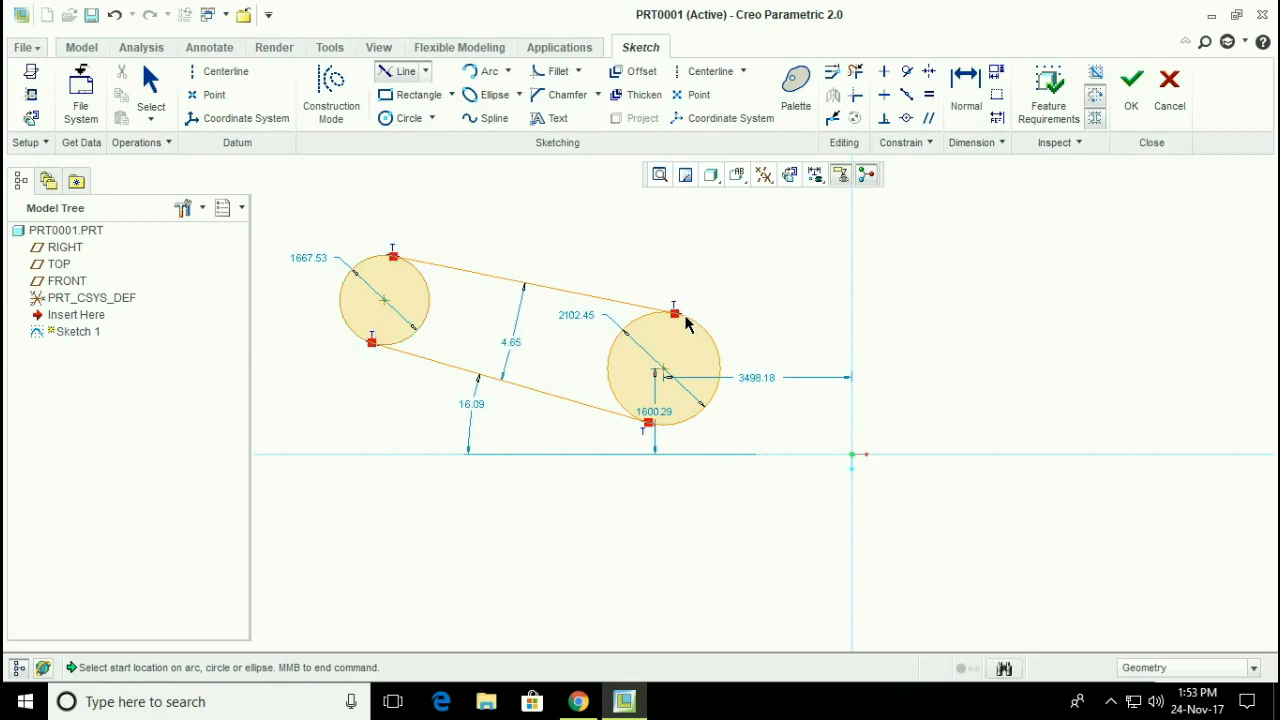
{"action": "middle_click", "coordinate": [656, 227]}
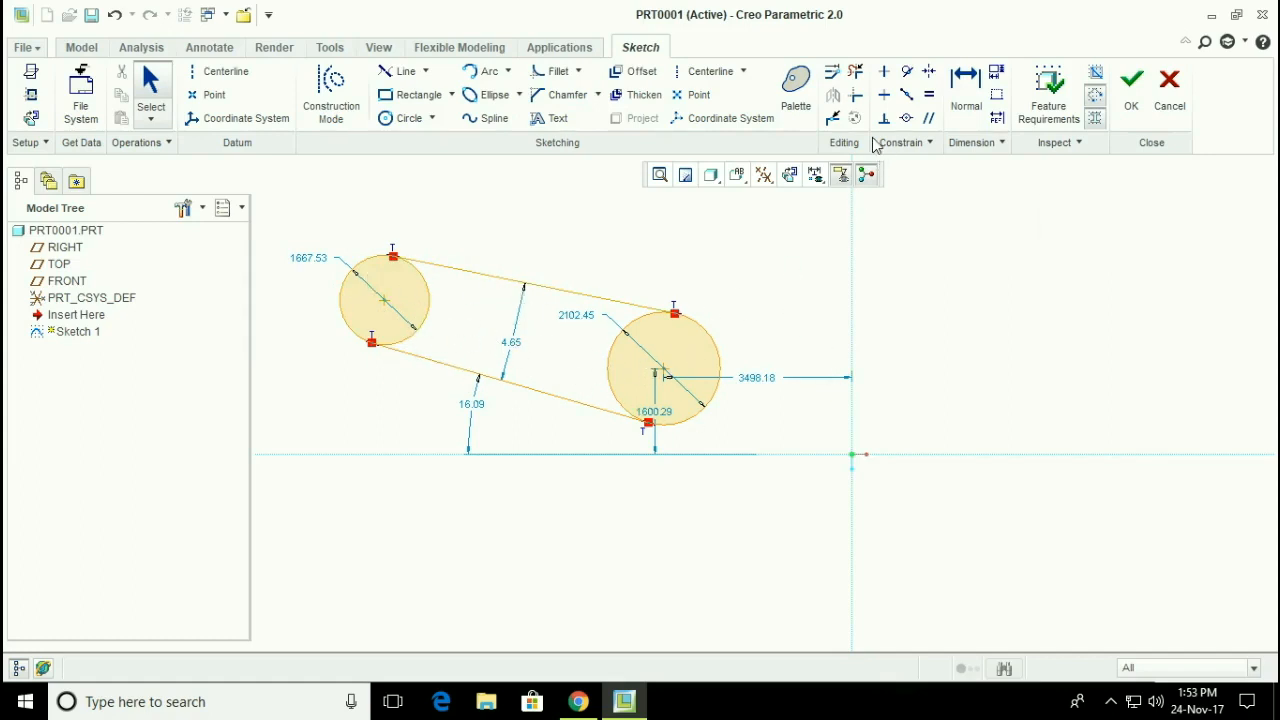
- Trim away the inner arcs of both circles between the tangent lines to leave one closed outline
{"action": "left_click", "coordinate": [857, 78]}
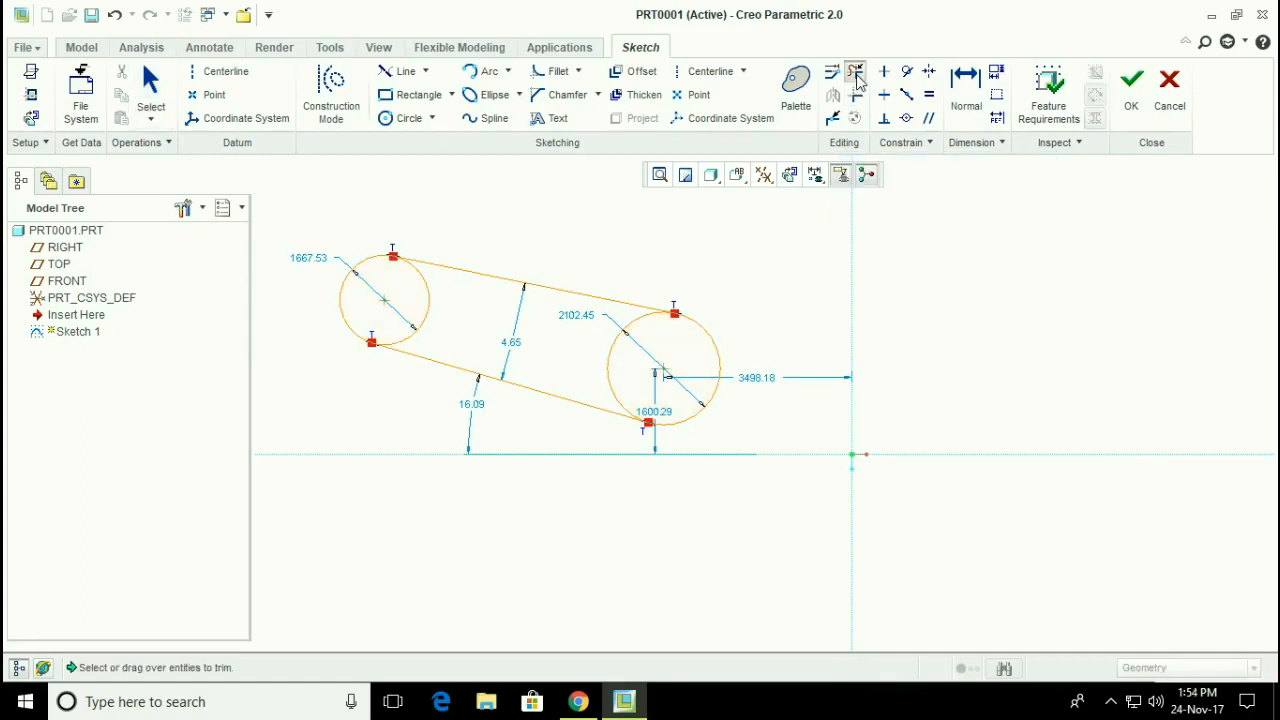
{"action": "left_click", "coordinate": [613, 359]}
{"action": "left_click", "coordinate": [429, 322]}
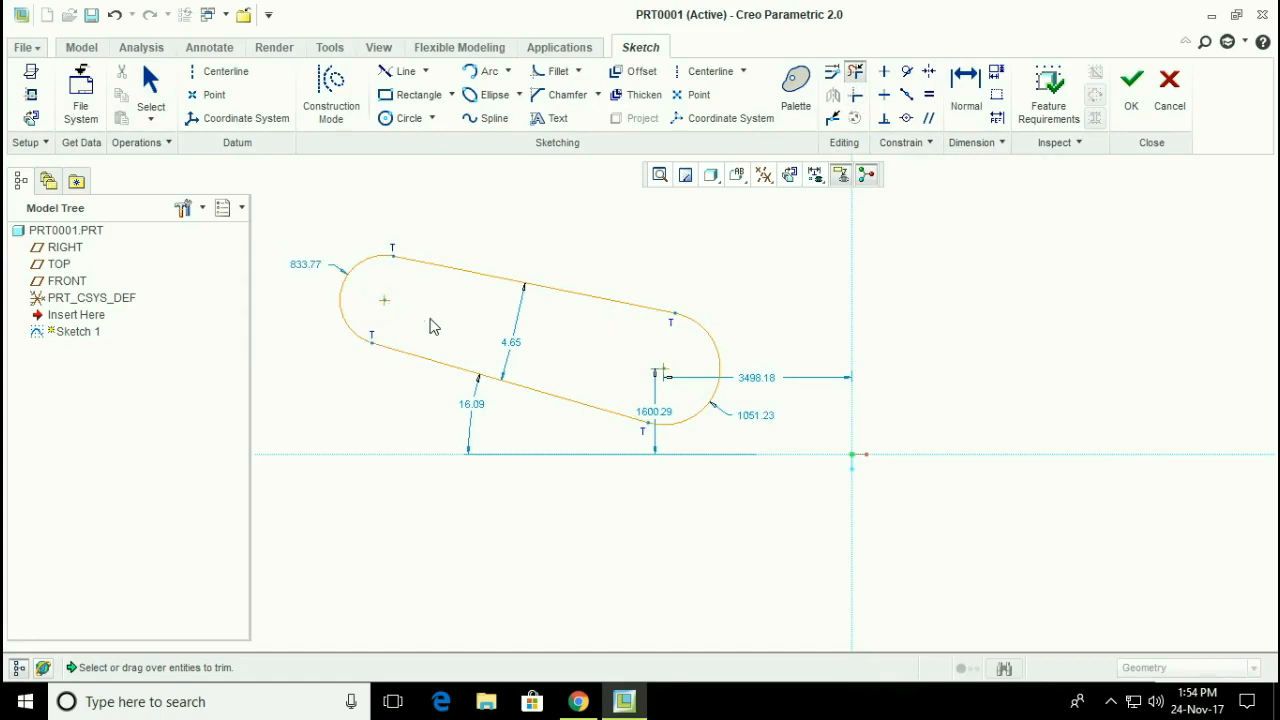
{"action": "middle_click", "coordinate": [328, 408]}
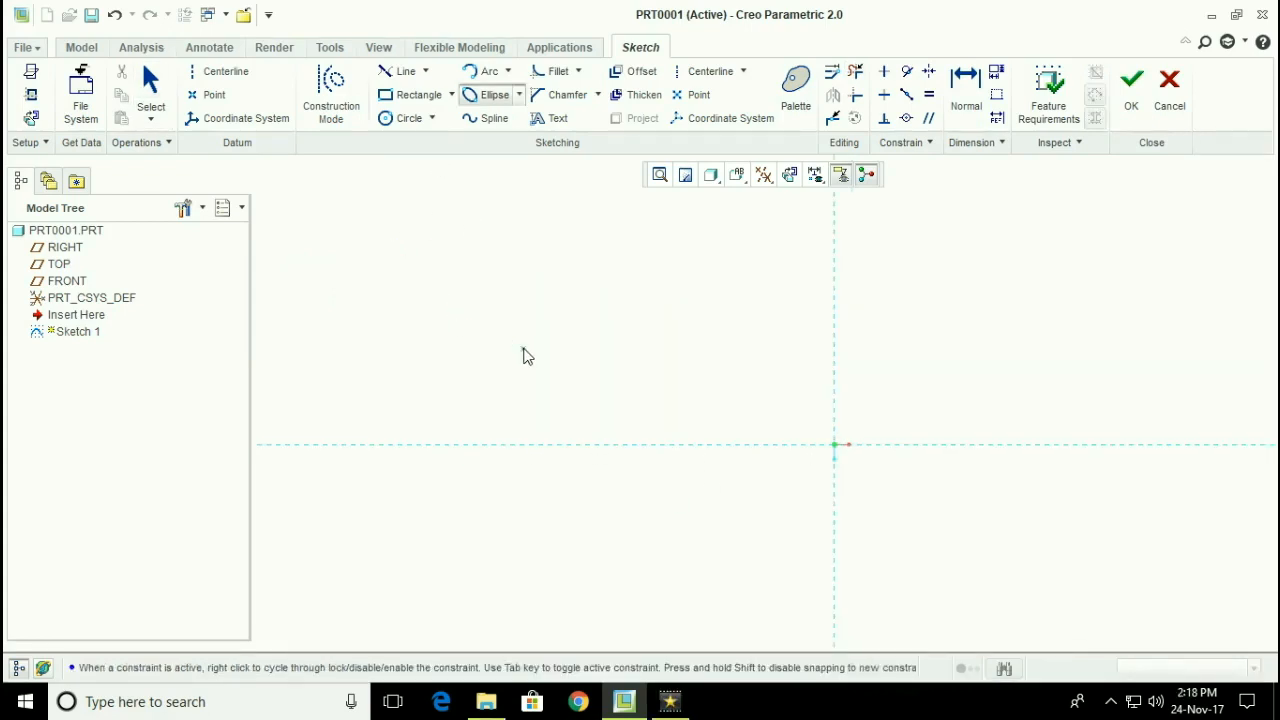
- Sketch a corner rectangle about 331 by 174 left of the vertical reference and above the horizontal one
{"action": "left_click", "coordinate": [453, 94]}
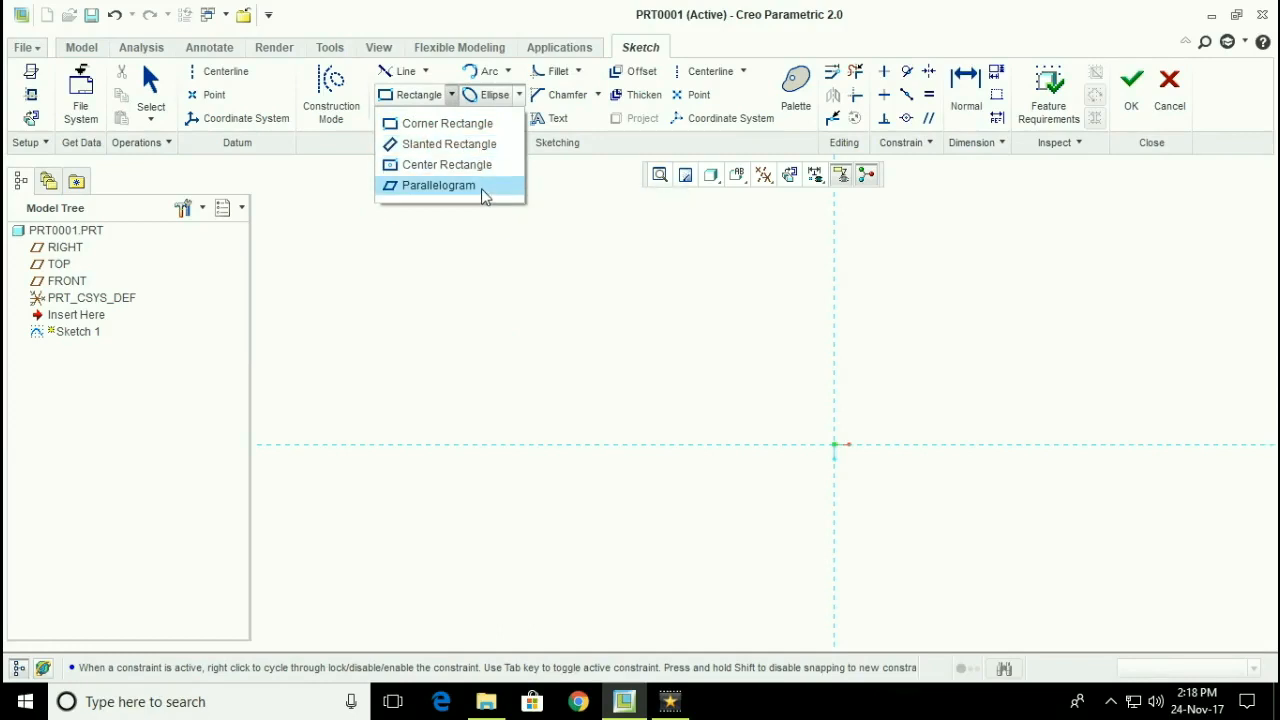
{"action": "left_click", "coordinate": [443, 124]}
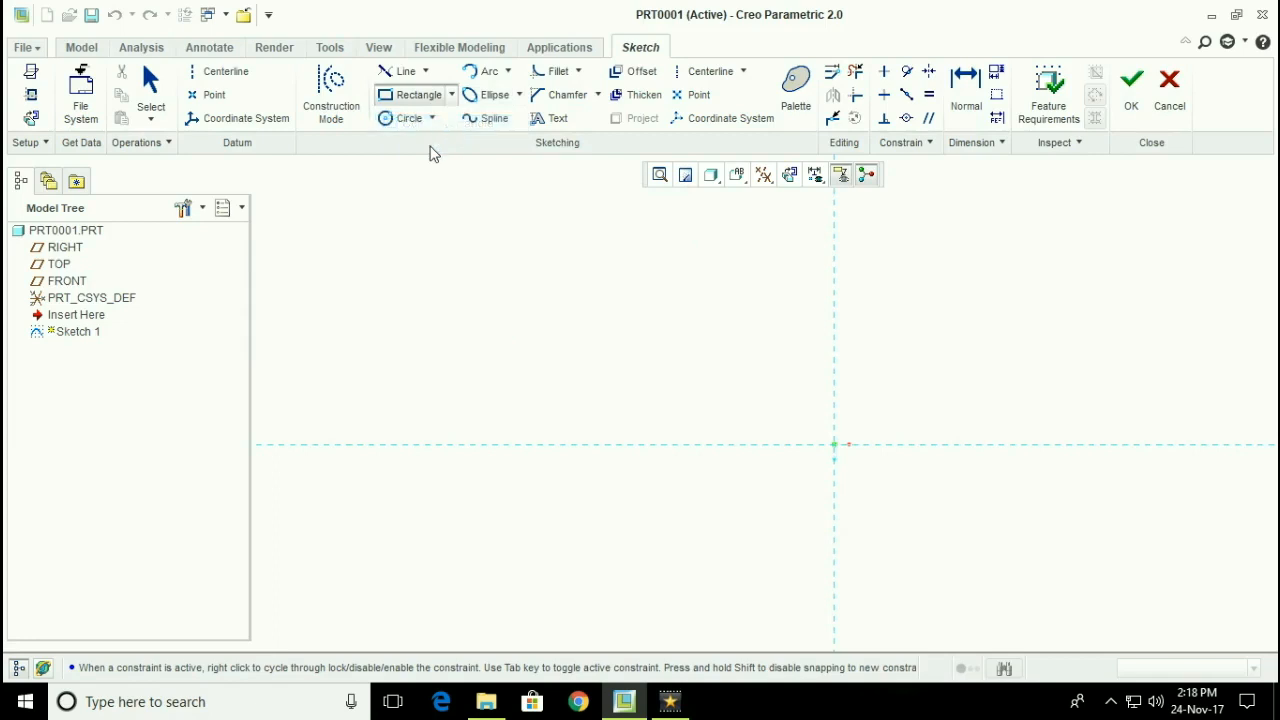
{"action": "left_click", "coordinate": [372, 250]}
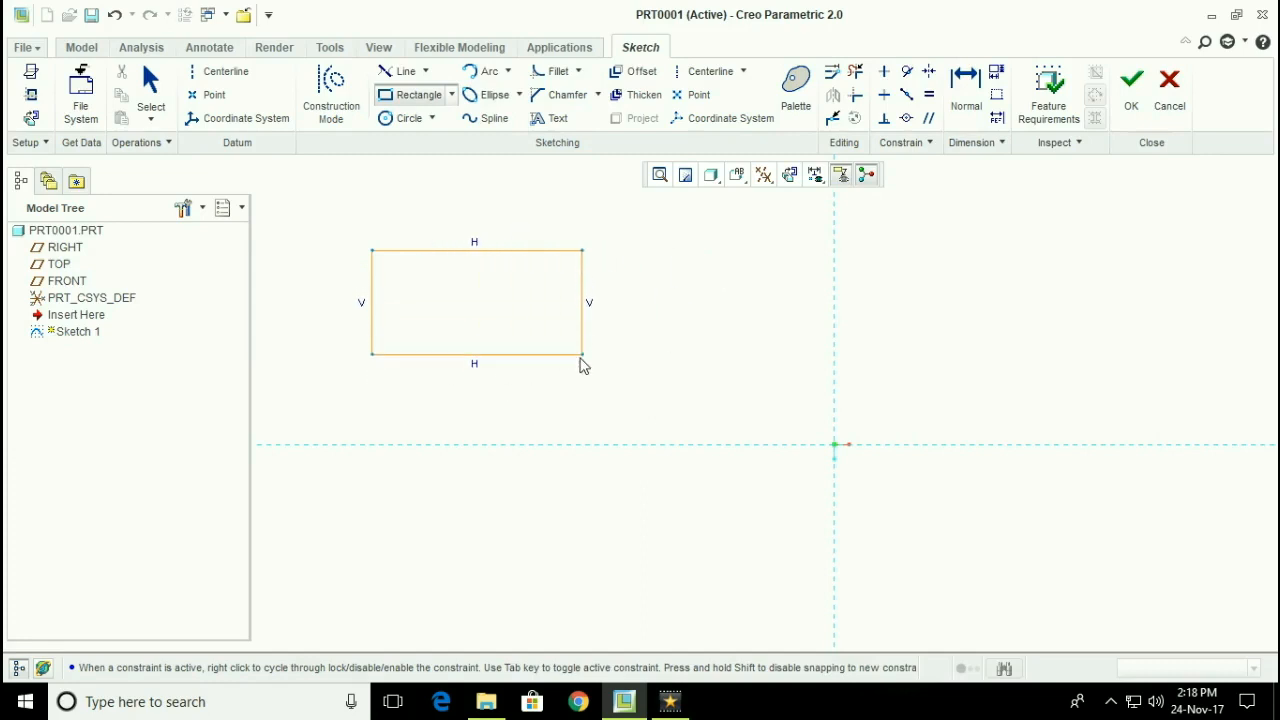
{"action": "left_click", "coordinate": [580, 360]}
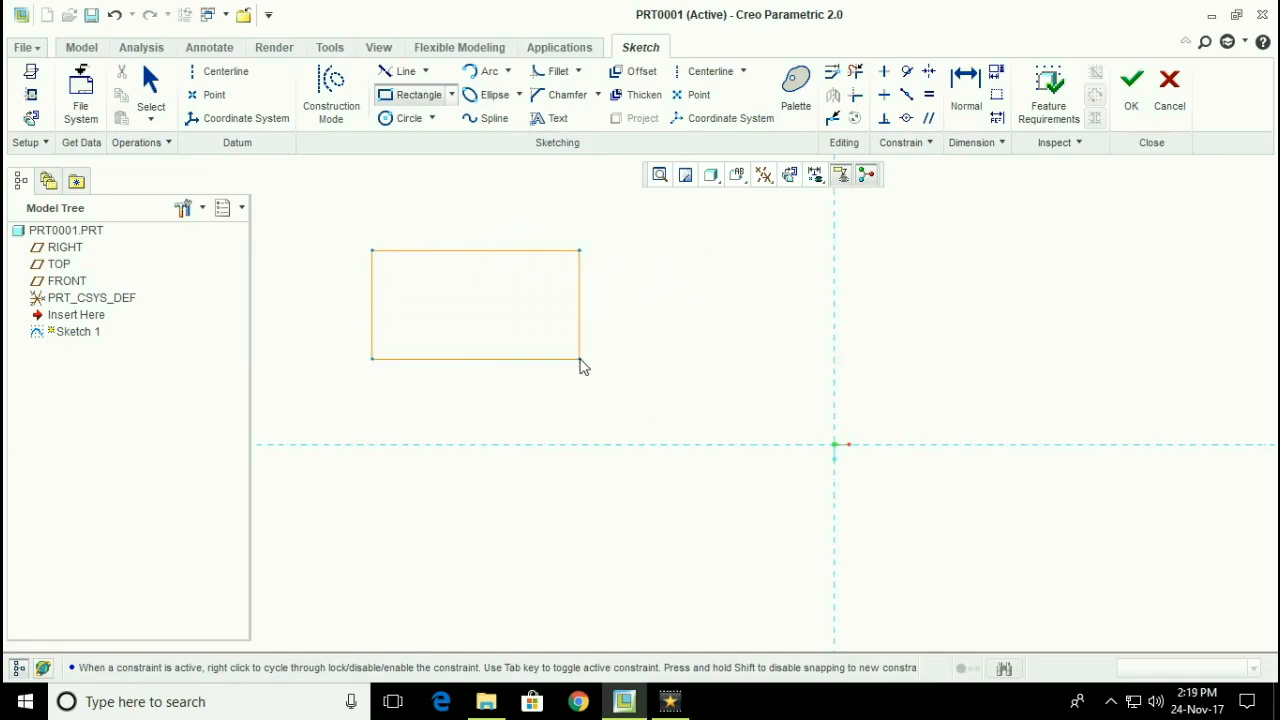
- Sketch two slanted rectangles right of the vertical reference, a tilted one about 210 by 115 and a level one about 276 by 55 below it
{"action": "left_click", "coordinate": [452, 95]}
{"action": "left_click", "coordinate": [450, 145]}
{"action": "left_click", "coordinate": [916, 296]}
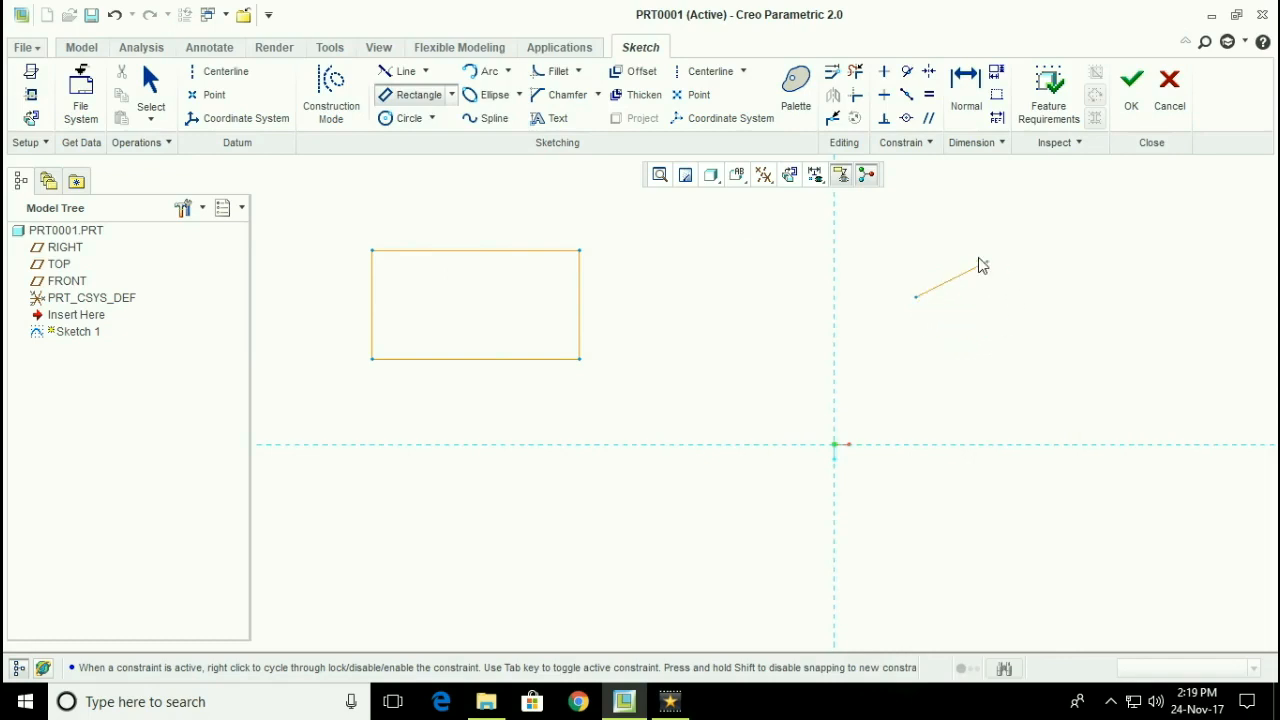
{"action": "left_click", "coordinate": [969, 343]}
{"action": "left_click", "coordinate": [1080, 272]}
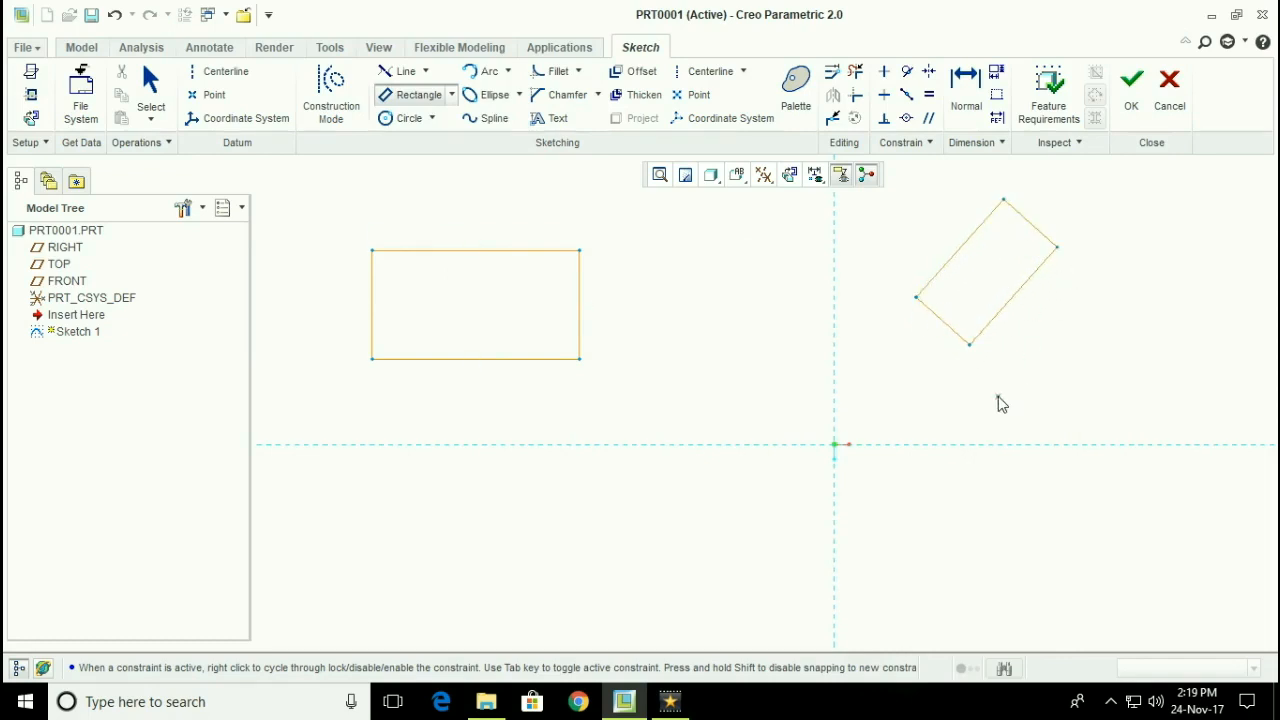
{"action": "left_click", "coordinate": [976, 374]}
{"action": "left_click", "coordinate": [976, 408]}
{"action": "left_click", "coordinate": [1150, 432]}
- Sketch three more slanted rectangles: a tilted one about 296 by 119, an upright one about 145 by 205, and a tilted one about 199 long
{"action": "left_click", "coordinate": [896, 473]}
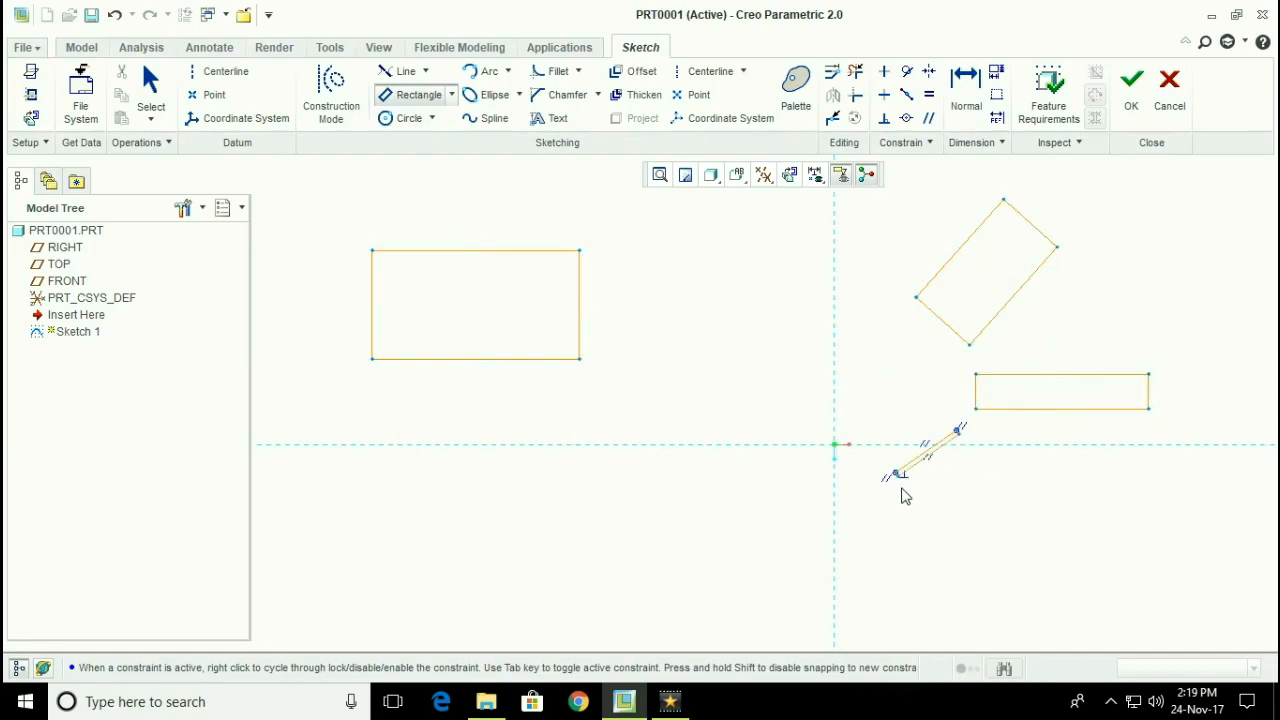
{"action": "left_click", "coordinate": [1003, 624]}
{"action": "left_click", "coordinate": [723, 367]}
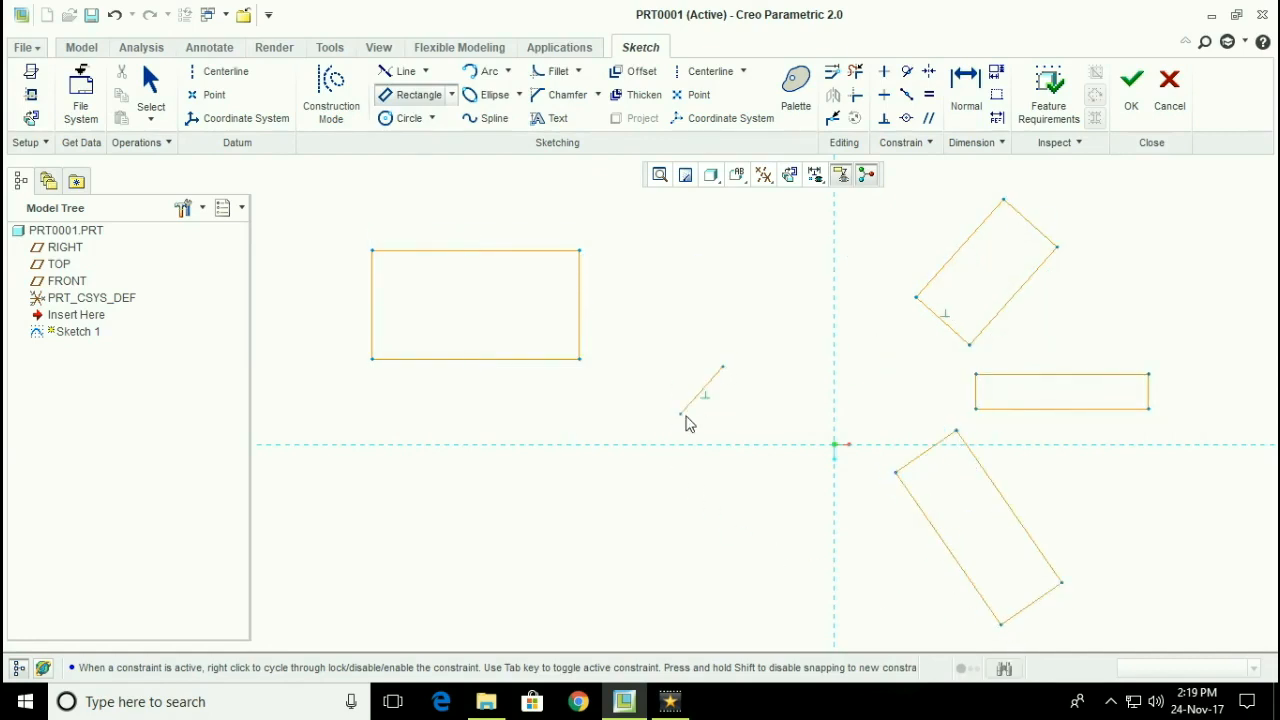
{"action": "left_click", "coordinate": [631, 366]}
{"action": "left_click", "coordinate": [625, 494]}
{"action": "left_click", "coordinate": [545, 478]}
{"action": "left_click", "coordinate": [618, 544]}
{"action": "left_click", "coordinate": [505, 615]}
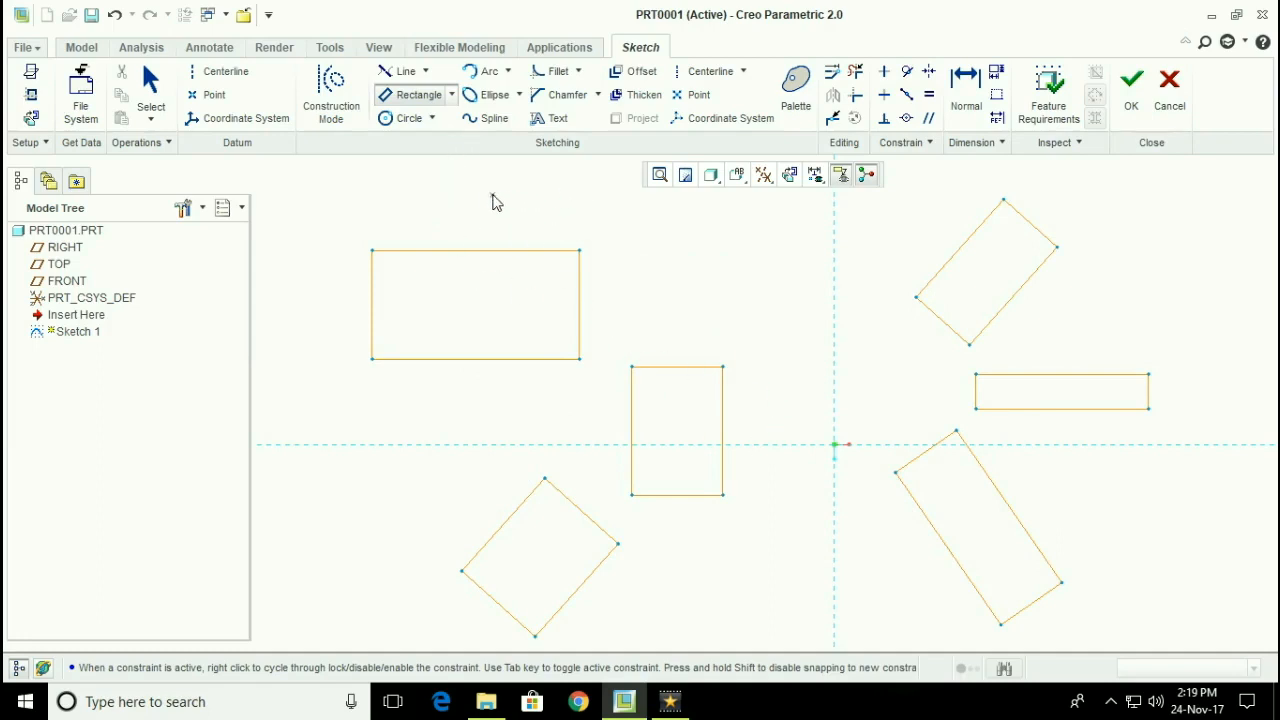
- Sketch four center rectangles of different proportions in the free areas left of the vertical reference, the last one with its edge on that reference
{"action": "left_click", "coordinate": [451, 94]}
{"action": "left_click", "coordinate": [432, 165]}
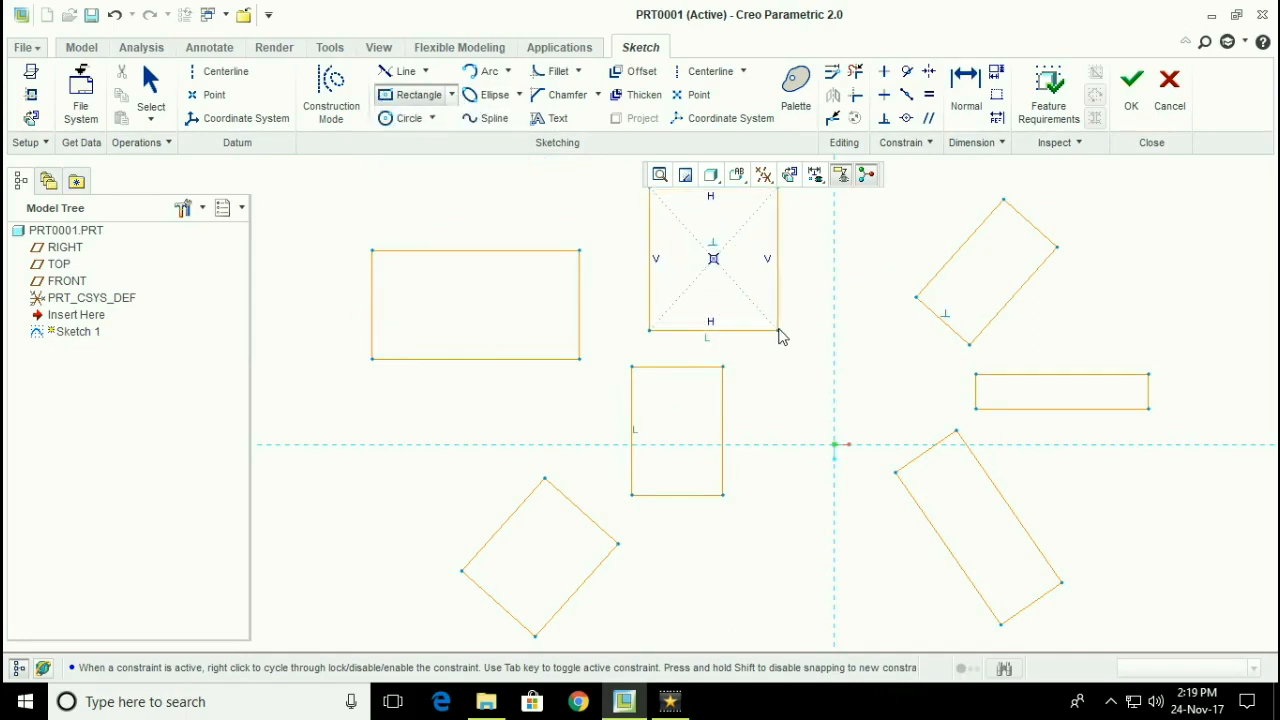
{"action": "left_click", "coordinate": [752, 313]}
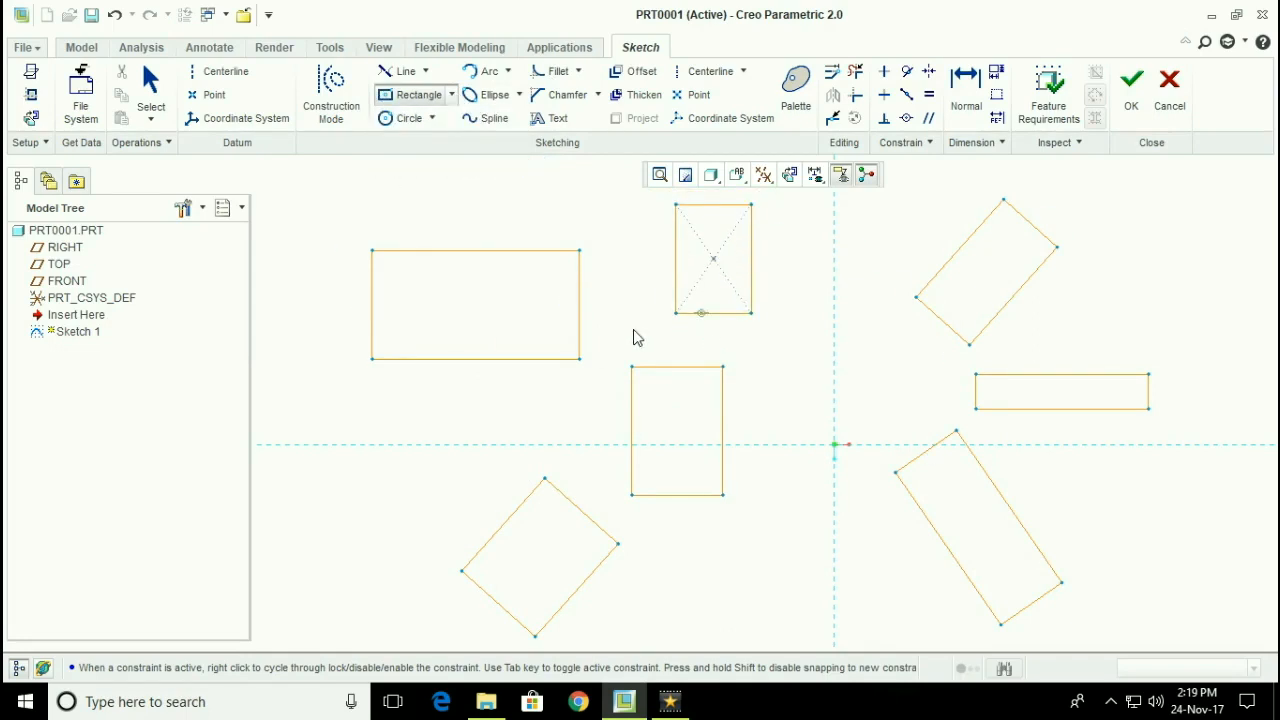
{"action": "left_click", "coordinate": [330, 501]}
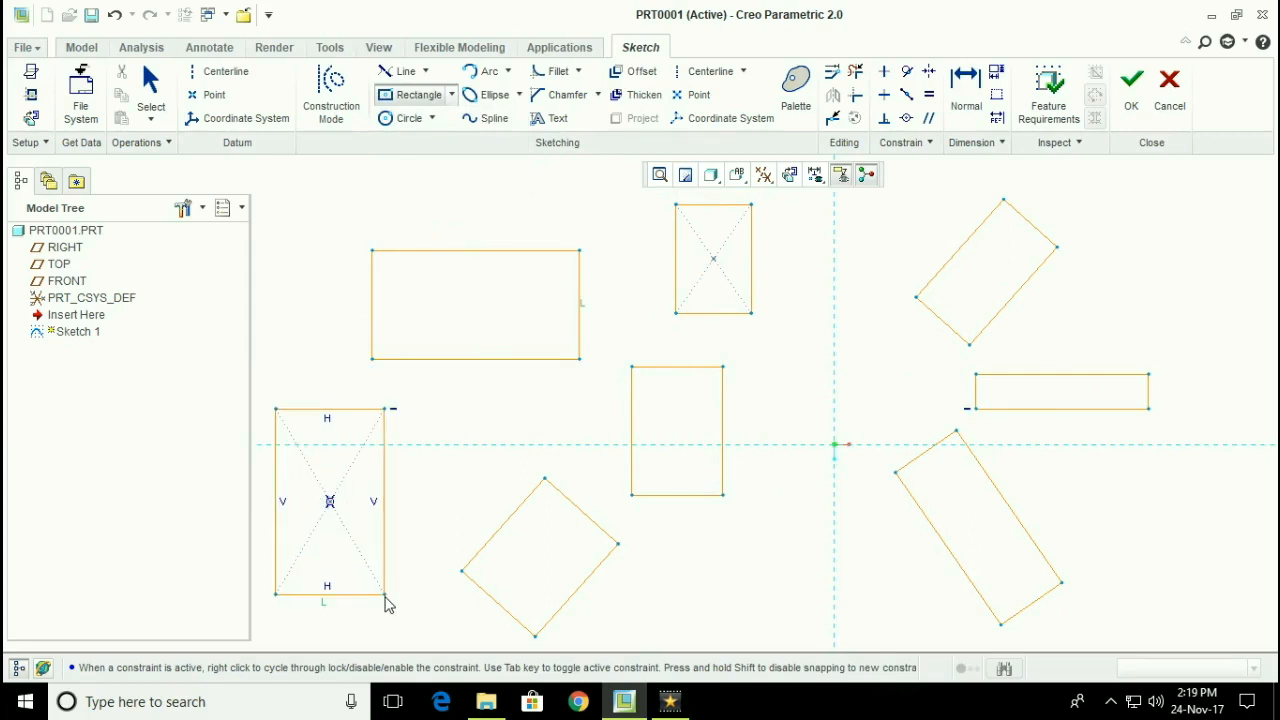
{"action": "left_click", "coordinate": [385, 594]}
{"action": "left_click", "coordinate": [504, 406]}
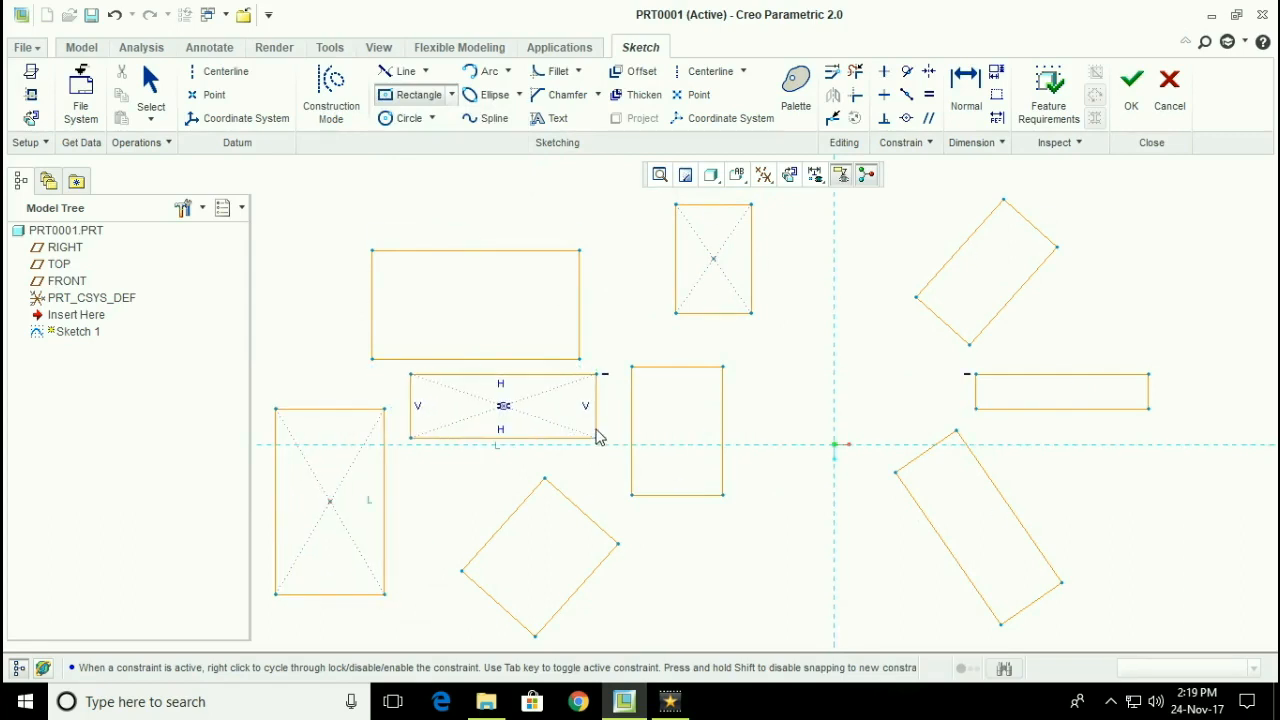
{"action": "left_click", "coordinate": [603, 428]}
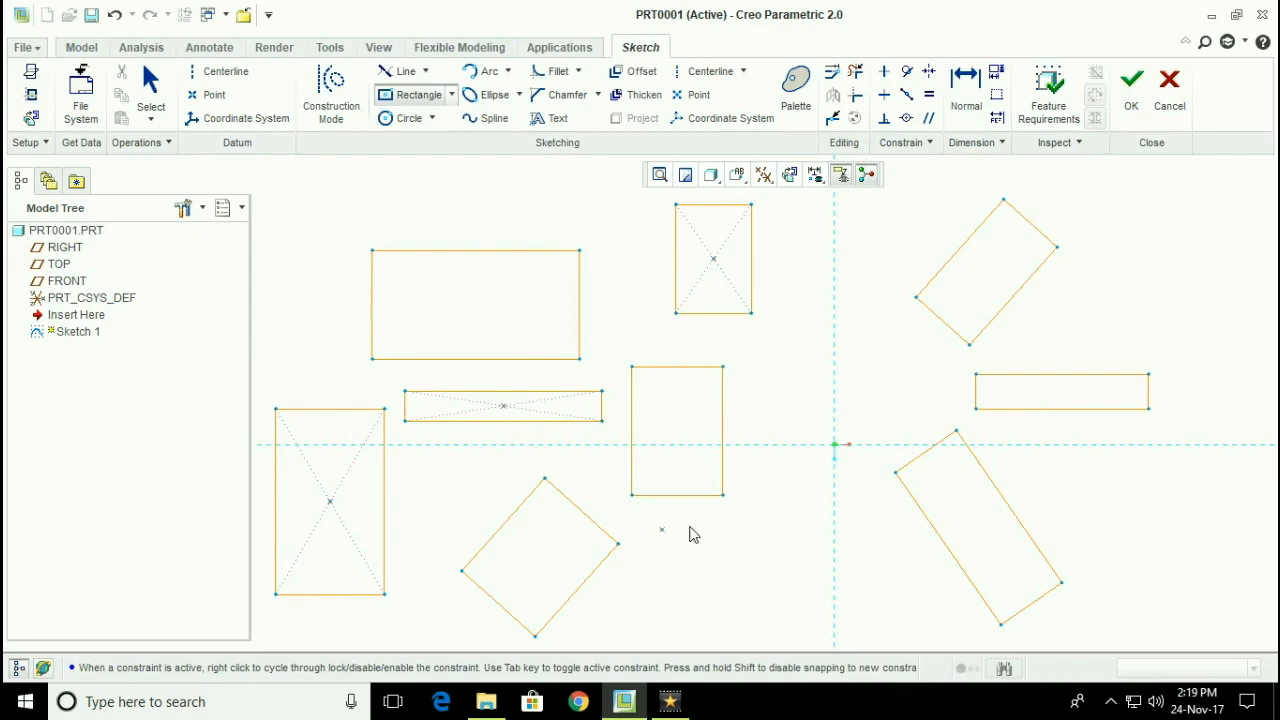
{"action": "left_click", "coordinate": [796, 360]}
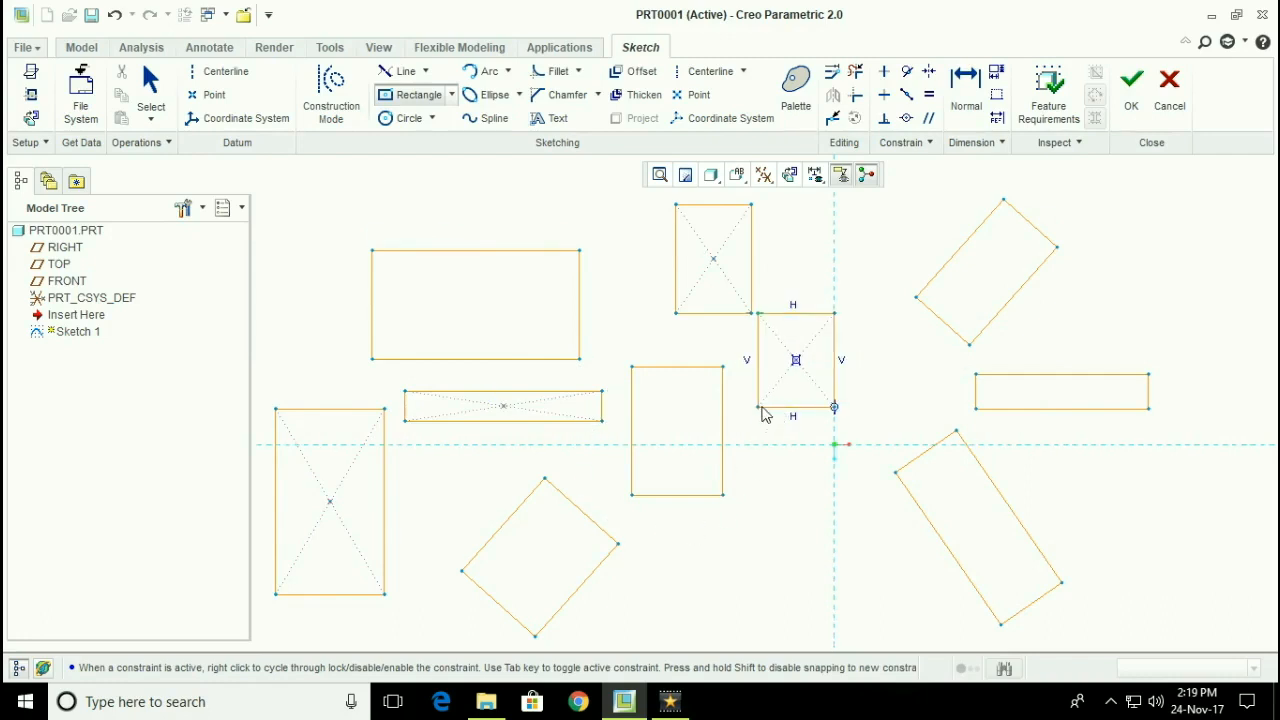
{"action": "left_click", "coordinate": [759, 408]}
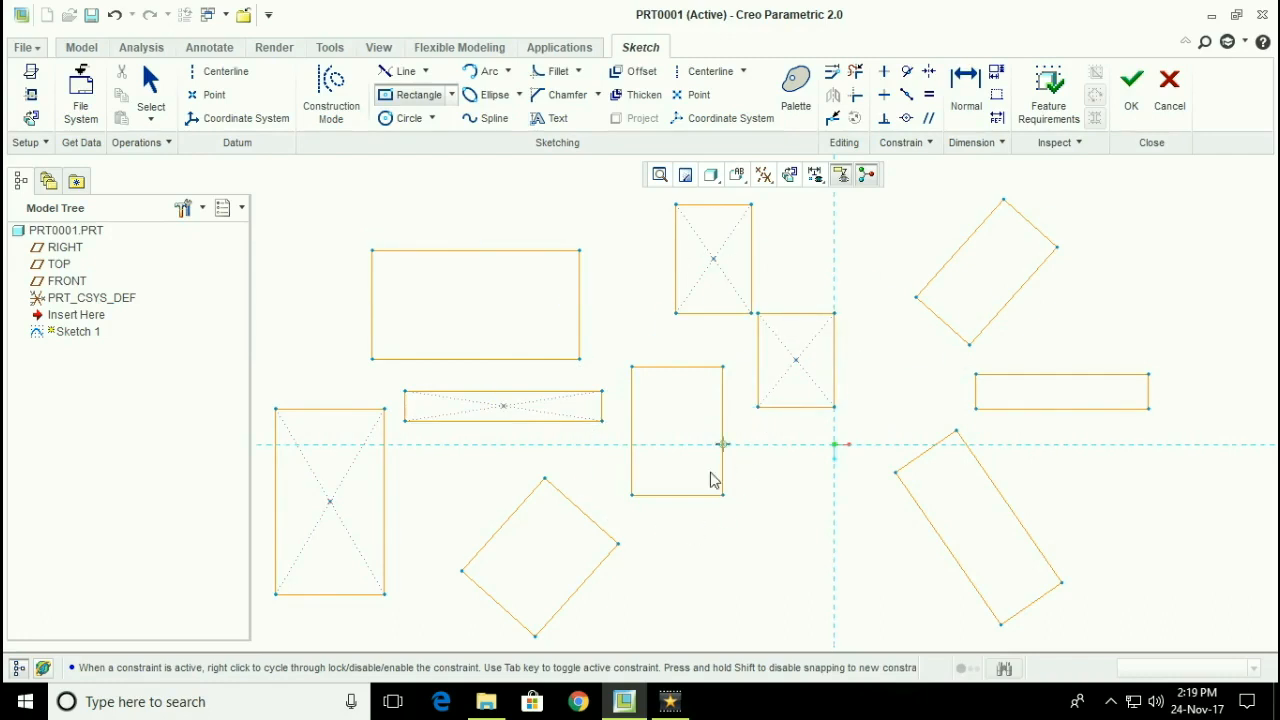
- Undo the four center rectangles and the three most recent slanted rectangles
{"action": "middle_click", "coordinate": [807, 576]}
{"action": "key", "text": "ctrl+z"}
{"action": "key", "text": "ctrl+z"}
{"action": "key", "text": "ctrl+z"}
{"action": "key", "text": "ctrl+z"}
{"action": "key", "text": "ctrl+z"}
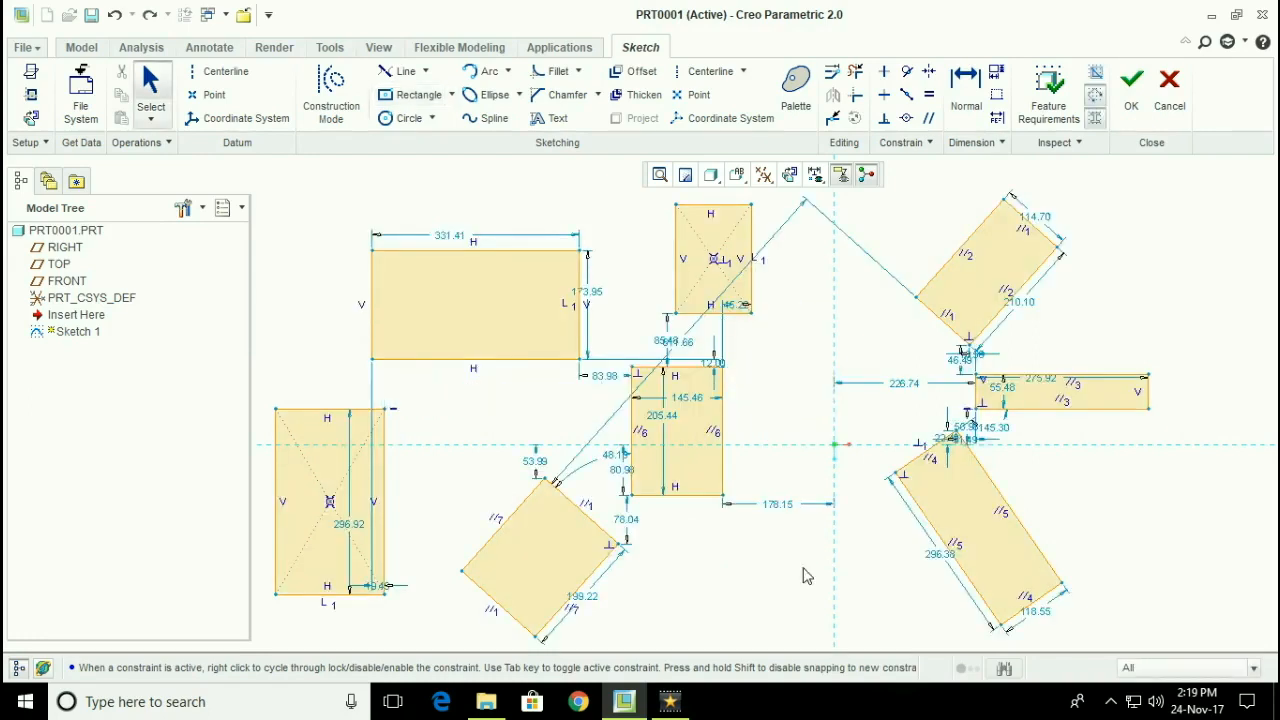
{"action": "key", "text": "ctrl+z"}
{"action": "key", "text": "ctrl+z"}
{"action": "key", "text": "ctrl+z"}
{"action": "key", "text": "ctrl+z"}
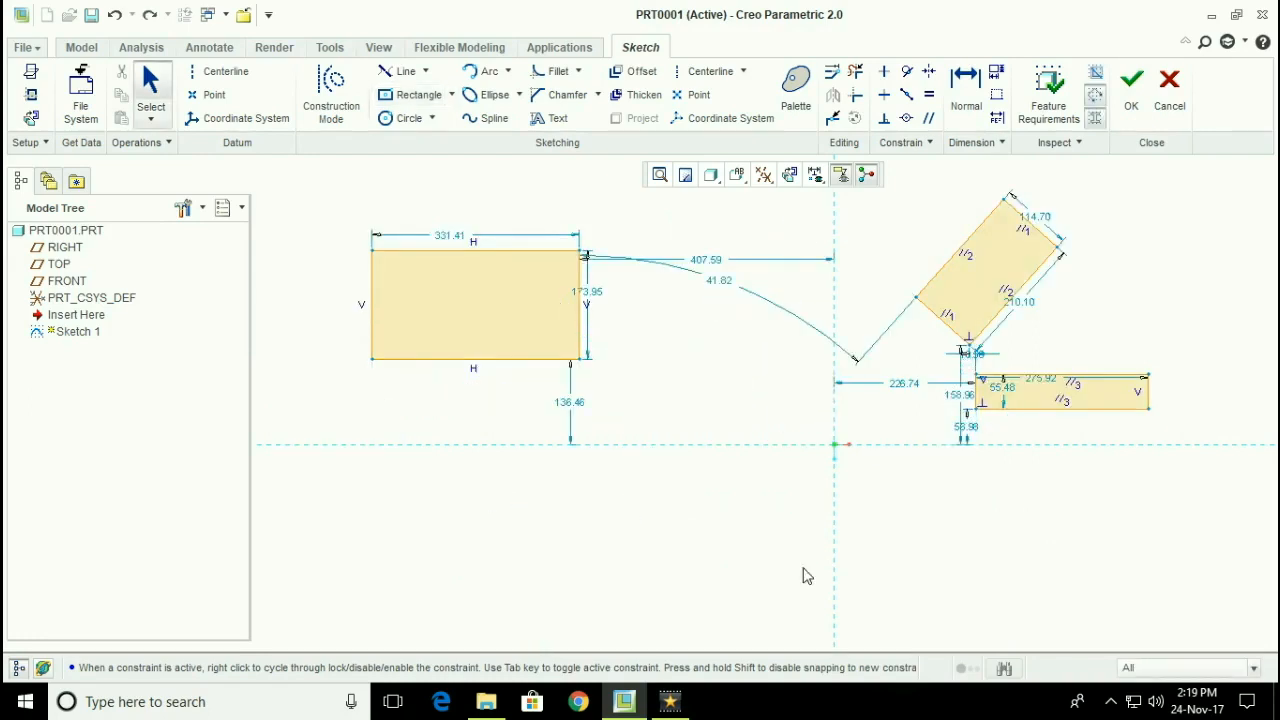
- Undo the remaining corner rectangle and the two remaining slanted rectangles so the sketch is empty
{"action": "key", "text": "ctrl+z"}
{"action": "key", "text": "ctrl+z"}
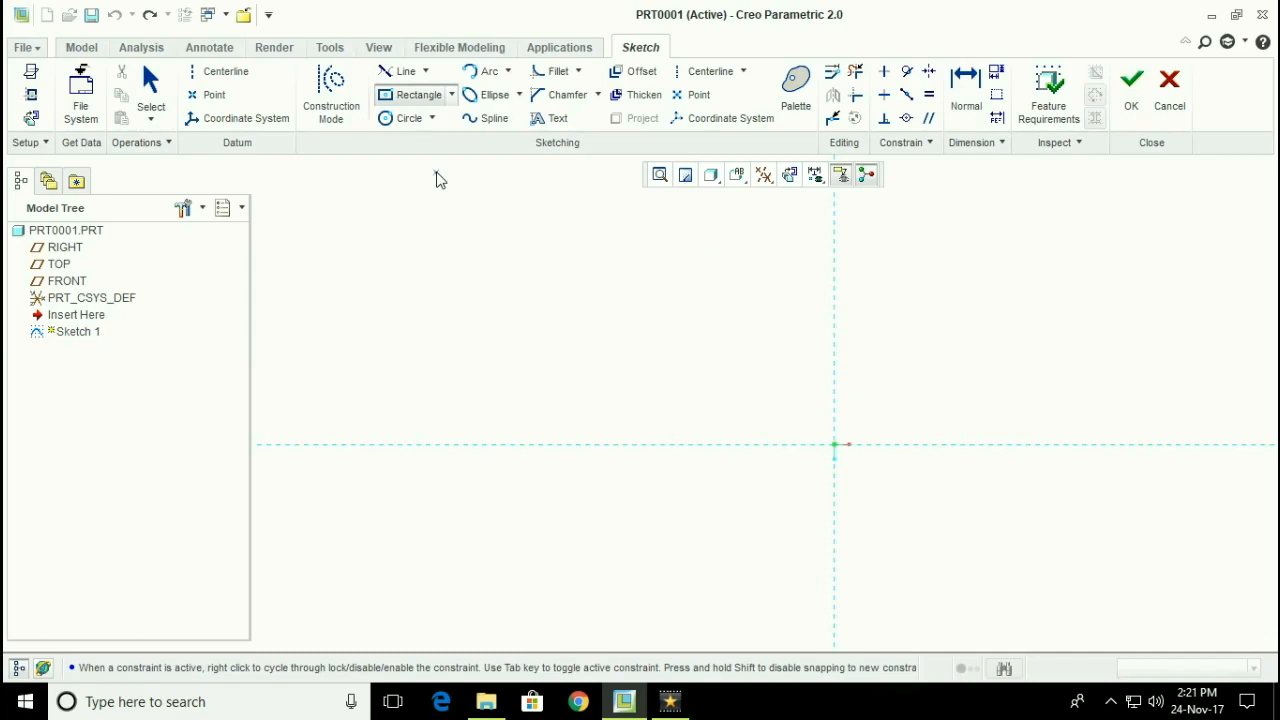
- Sketch three parallelograms of different slants above the horizontal reference, two left of the vertical reference and the third crossing it
{"action": "left_click", "coordinate": [452, 95]}
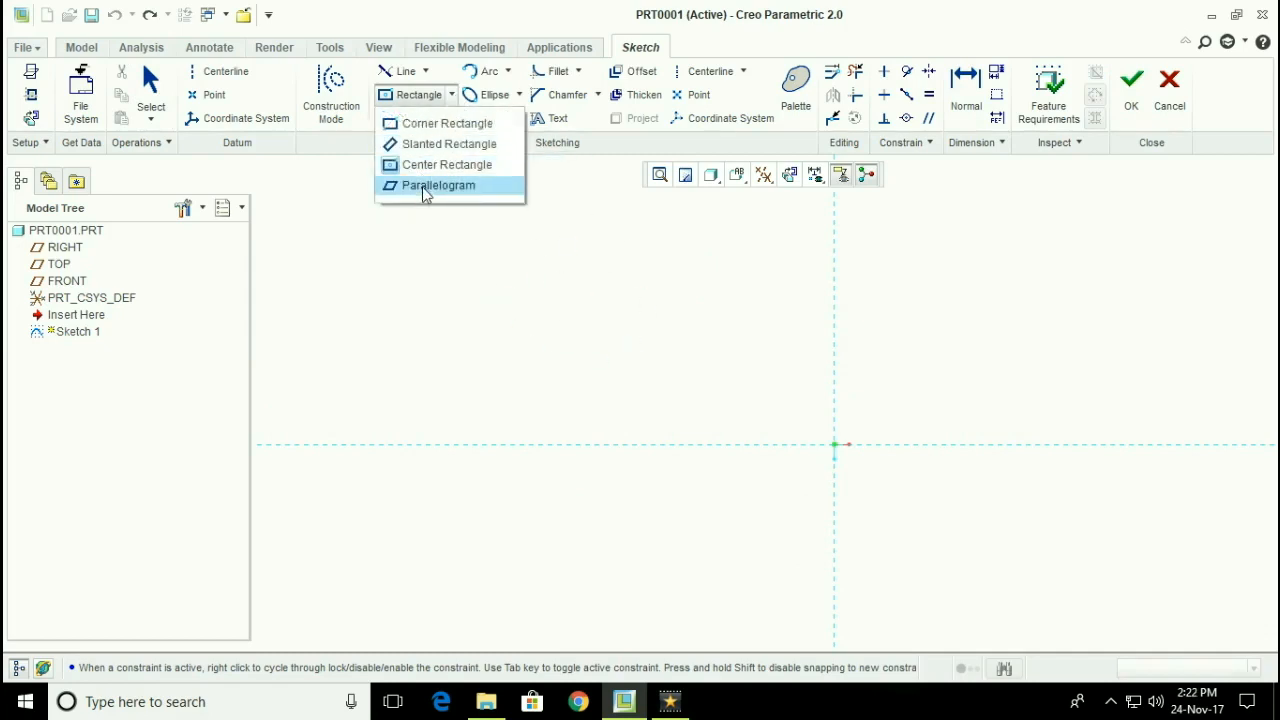
{"action": "left_click", "coordinate": [422, 186]}
{"action": "left_click", "coordinate": [367, 241]}
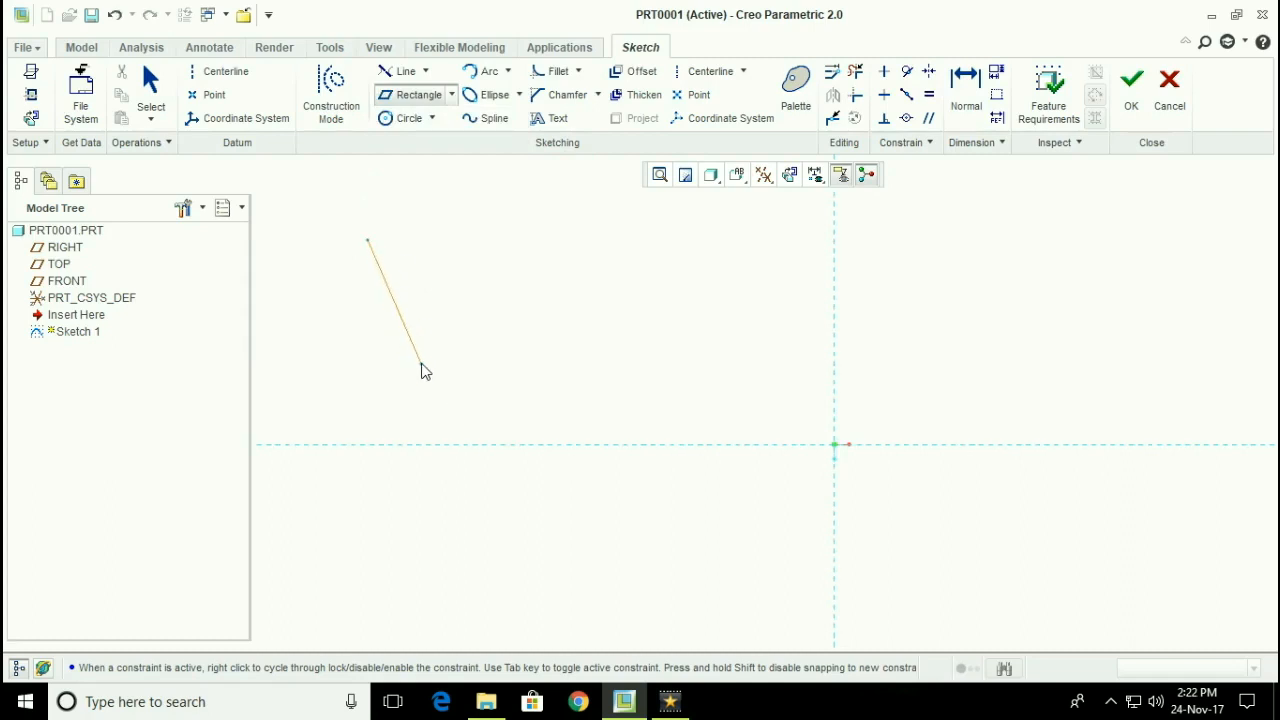
{"action": "left_click", "coordinate": [421, 364]}
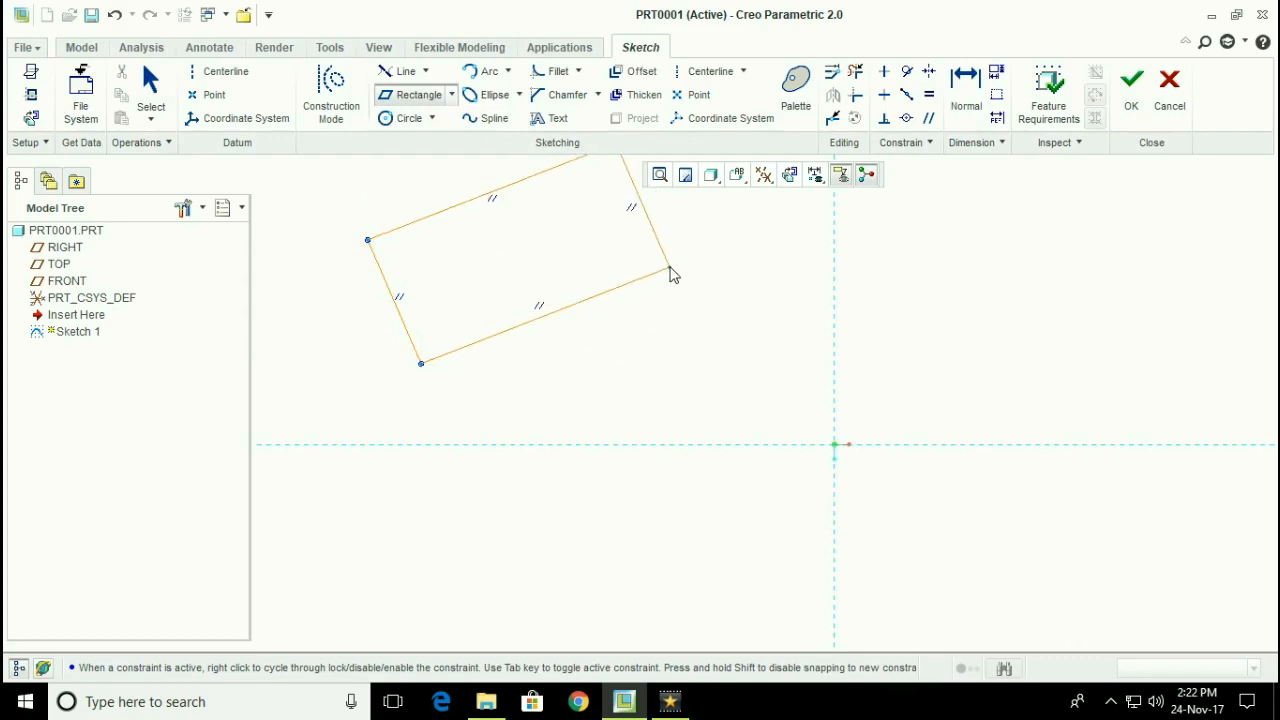
{"action": "left_click", "coordinate": [461, 306]}
{"action": "left_click", "coordinate": [601, 342]}
{"action": "left_click", "coordinate": [627, 412]}
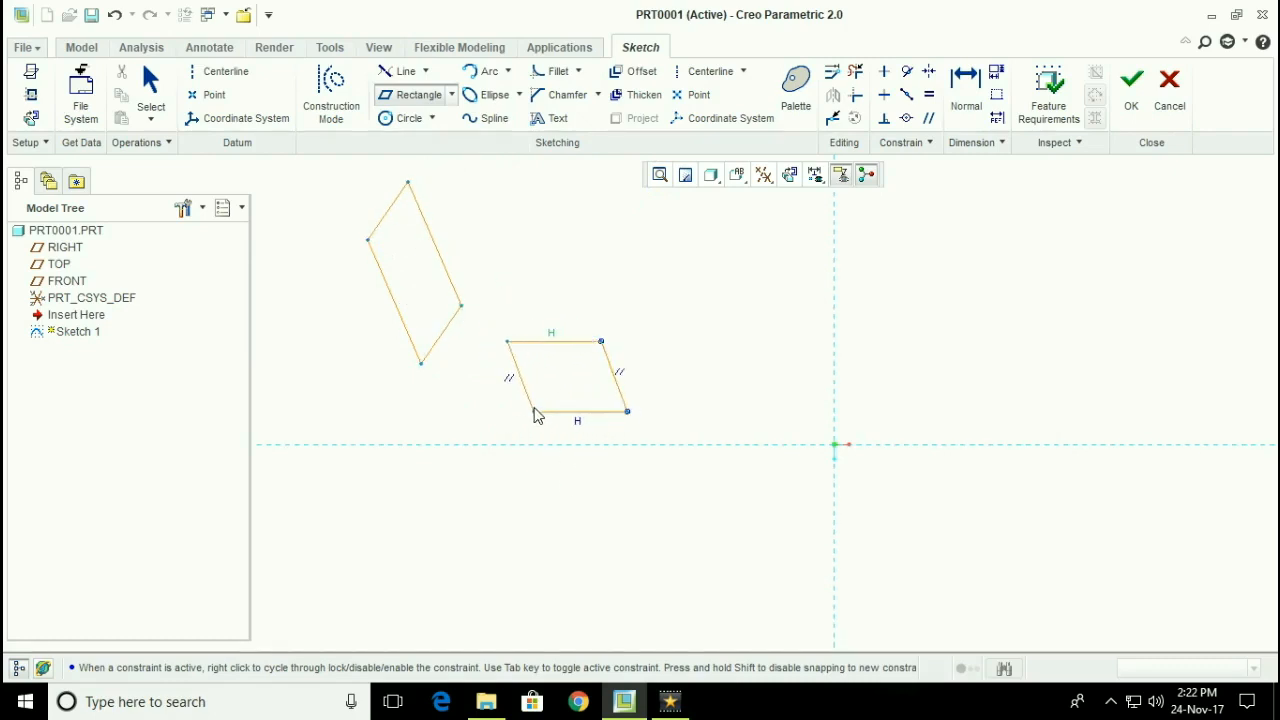
{"action": "left_click", "coordinate": [535, 350]}
{"action": "left_click", "coordinate": [759, 336]}
{"action": "left_click", "coordinate": [721, 420]}
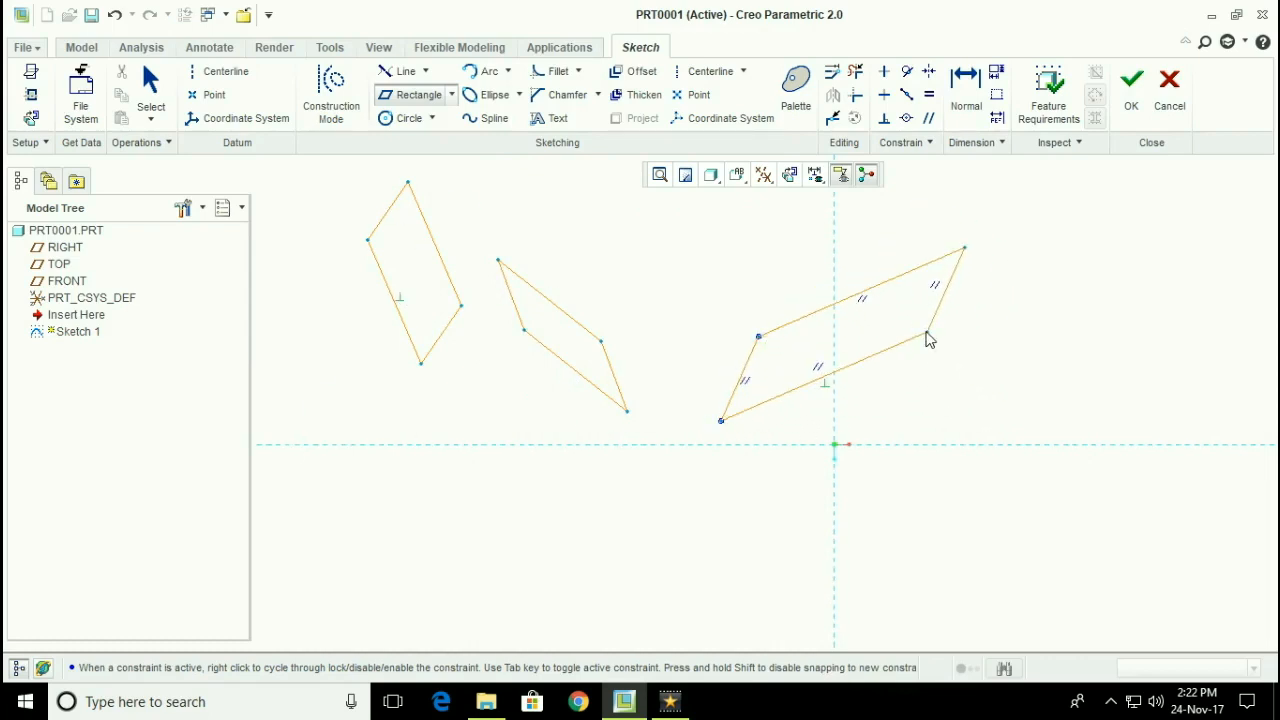
{"action": "left_click", "coordinate": [894, 333]}
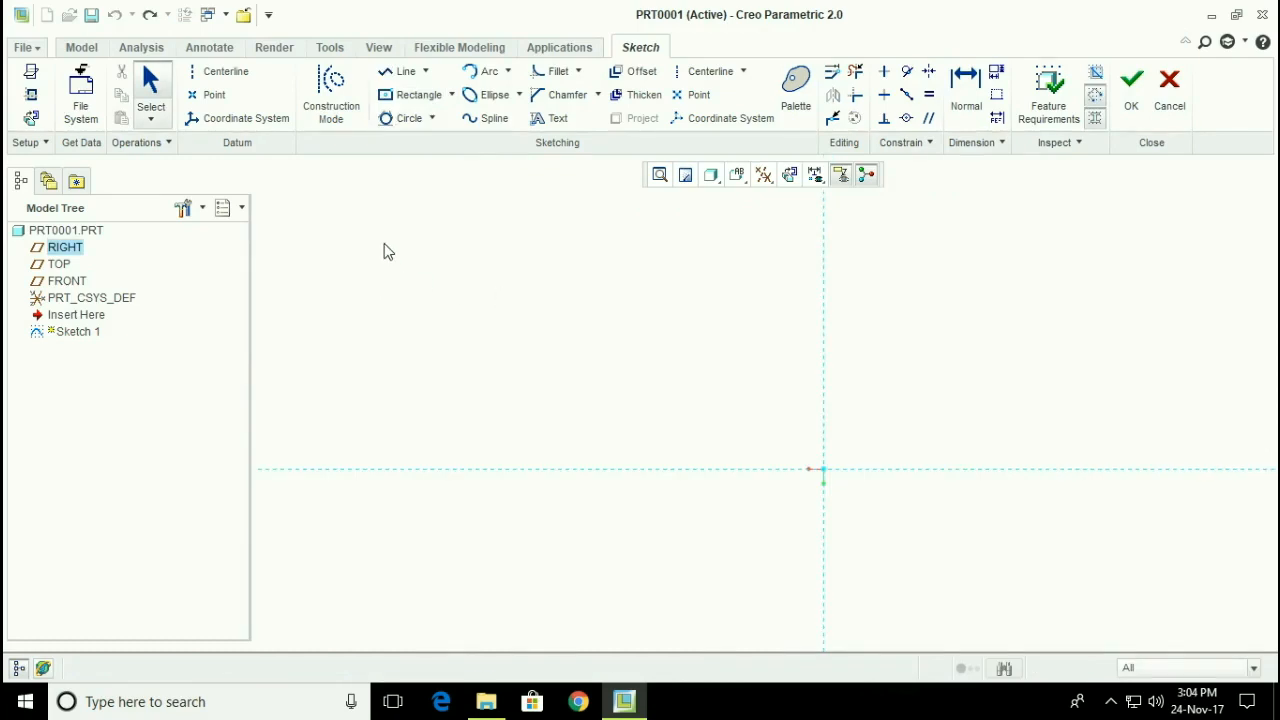
- Sketch three center-and-point circles side by side above the horizontal reference and place the center of a fourth on that reference
{"action": "left_click", "coordinate": [432, 119]}
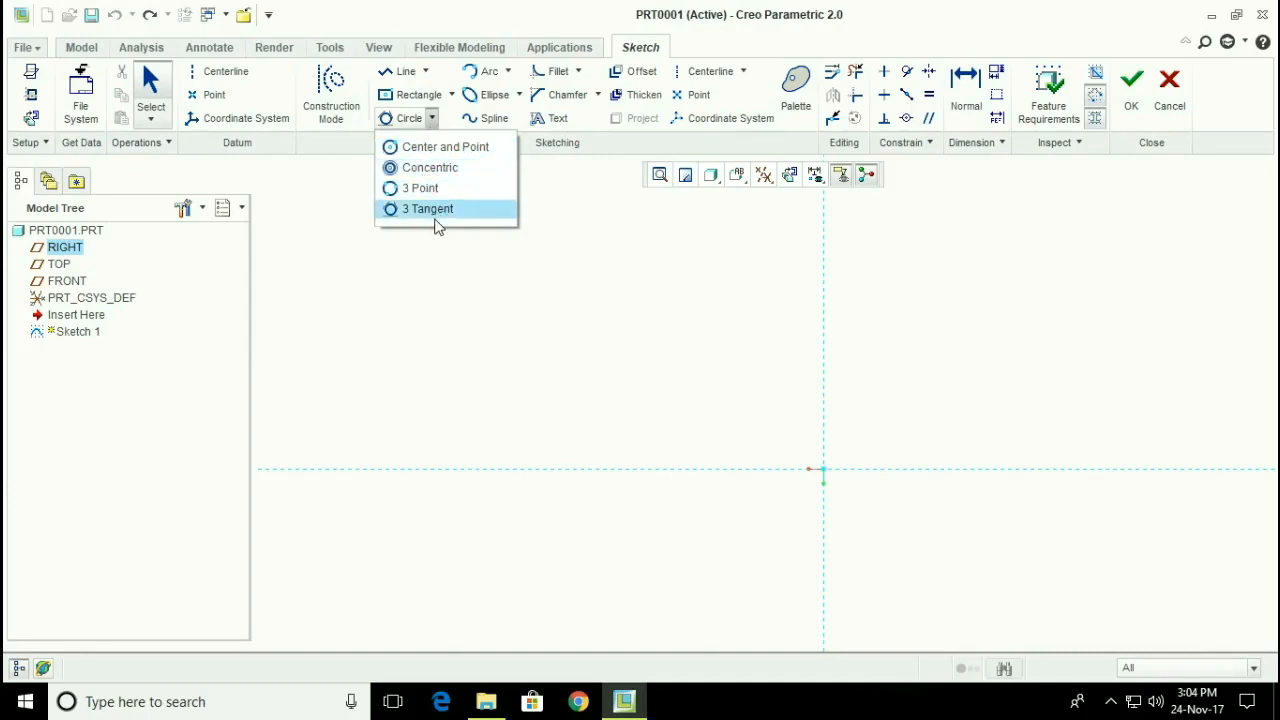
{"action": "left_click", "coordinate": [456, 148]}
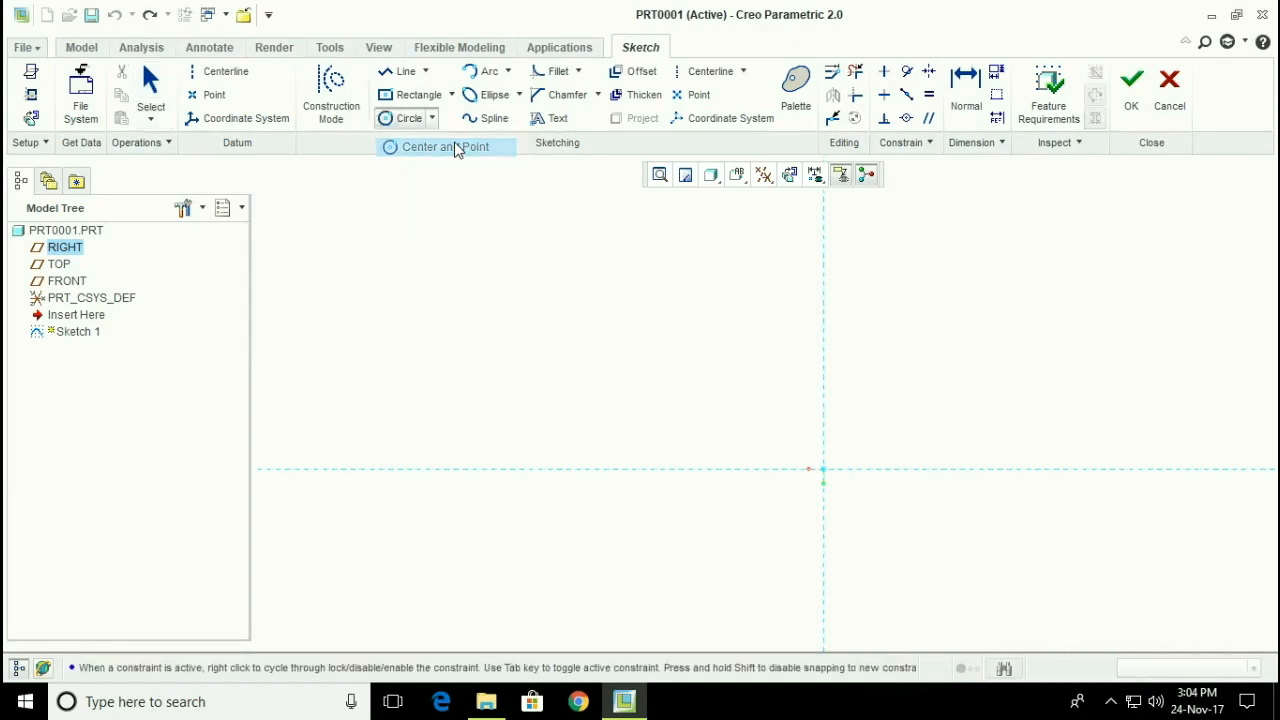
{"action": "left_click", "coordinate": [526, 362]}
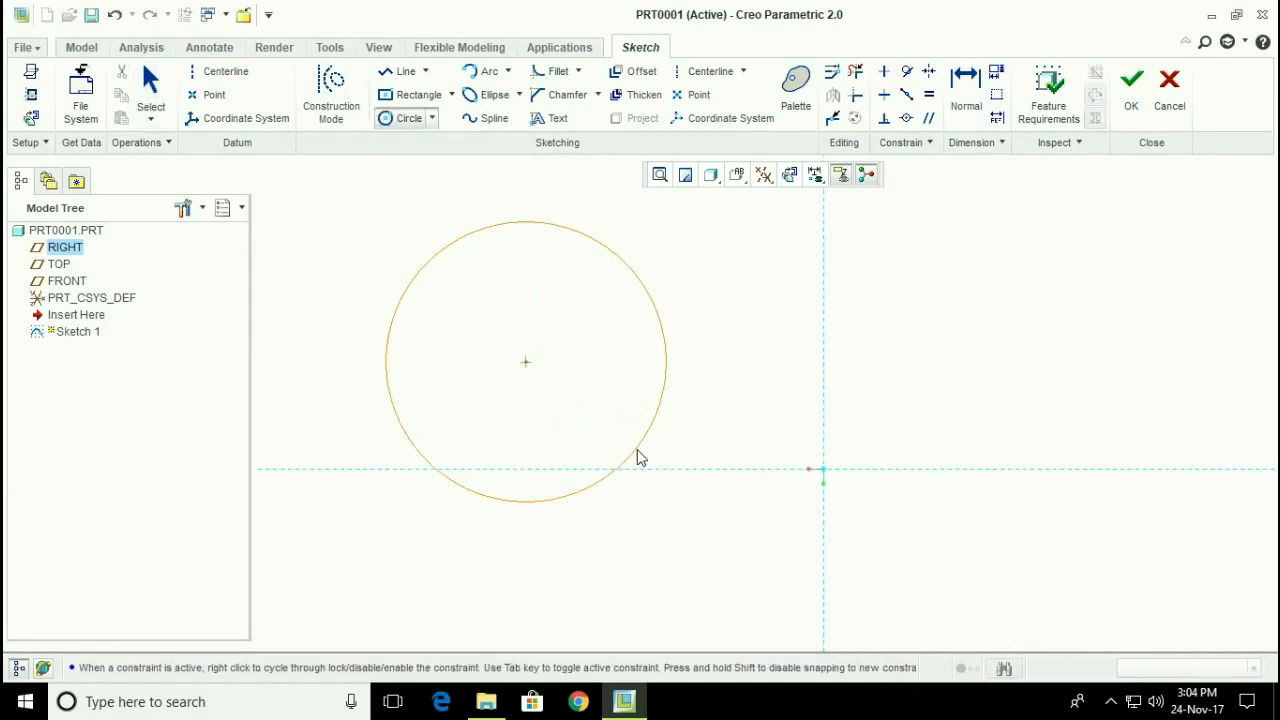
{"action": "left_click", "coordinate": [575, 419]}
{"action": "left_click", "coordinate": [753, 314]}
{"action": "left_click", "coordinate": [723, 381]}
{"action": "left_click", "coordinate": [953, 314]}
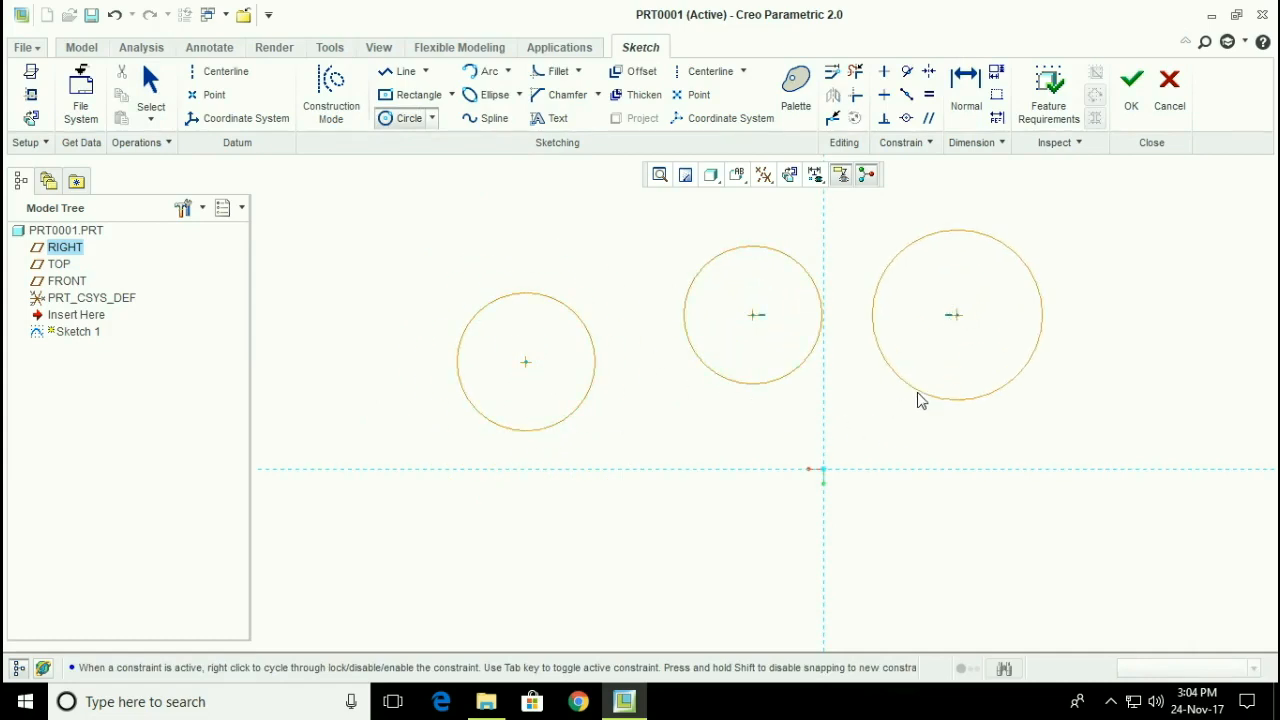
{"action": "left_click", "coordinate": [936, 392]}
{"action": "left_click", "coordinate": [703, 469]}
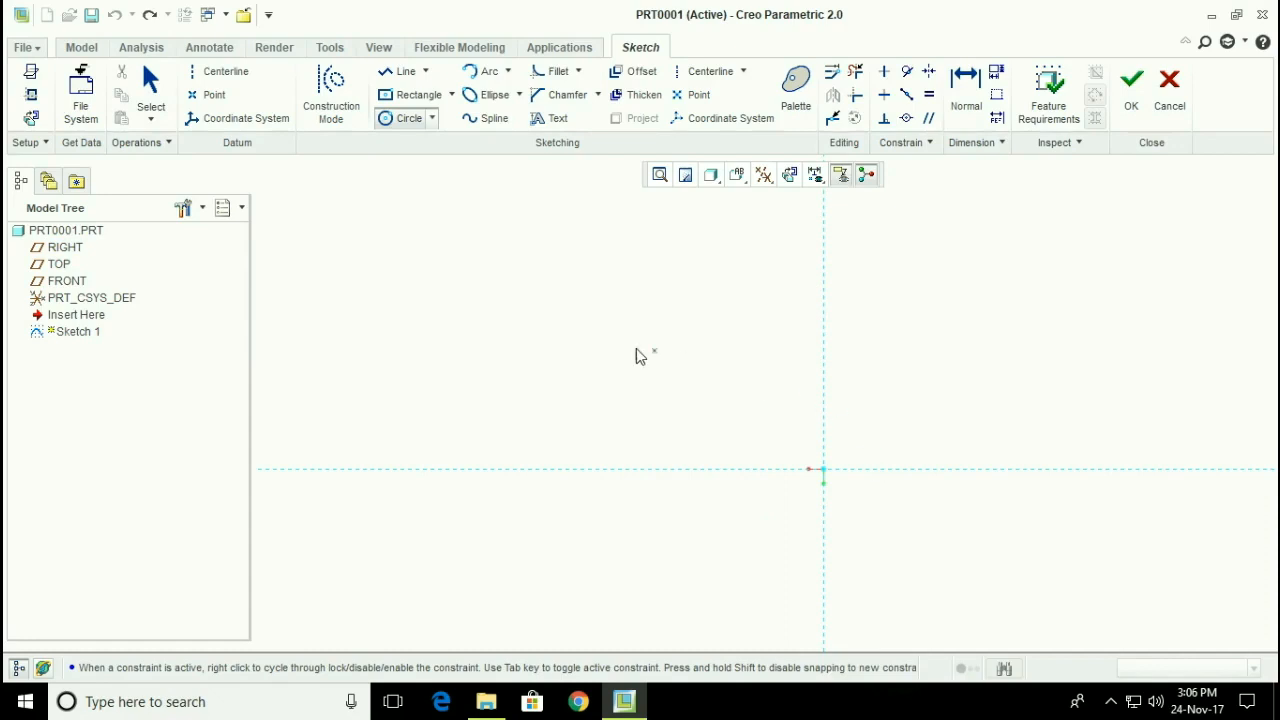
- Sketch a center-and-point circle about 282 in diameter, centered about 581 left of the vertical and 280 above the horizontal reference
{"action": "left_click", "coordinate": [432, 118]}
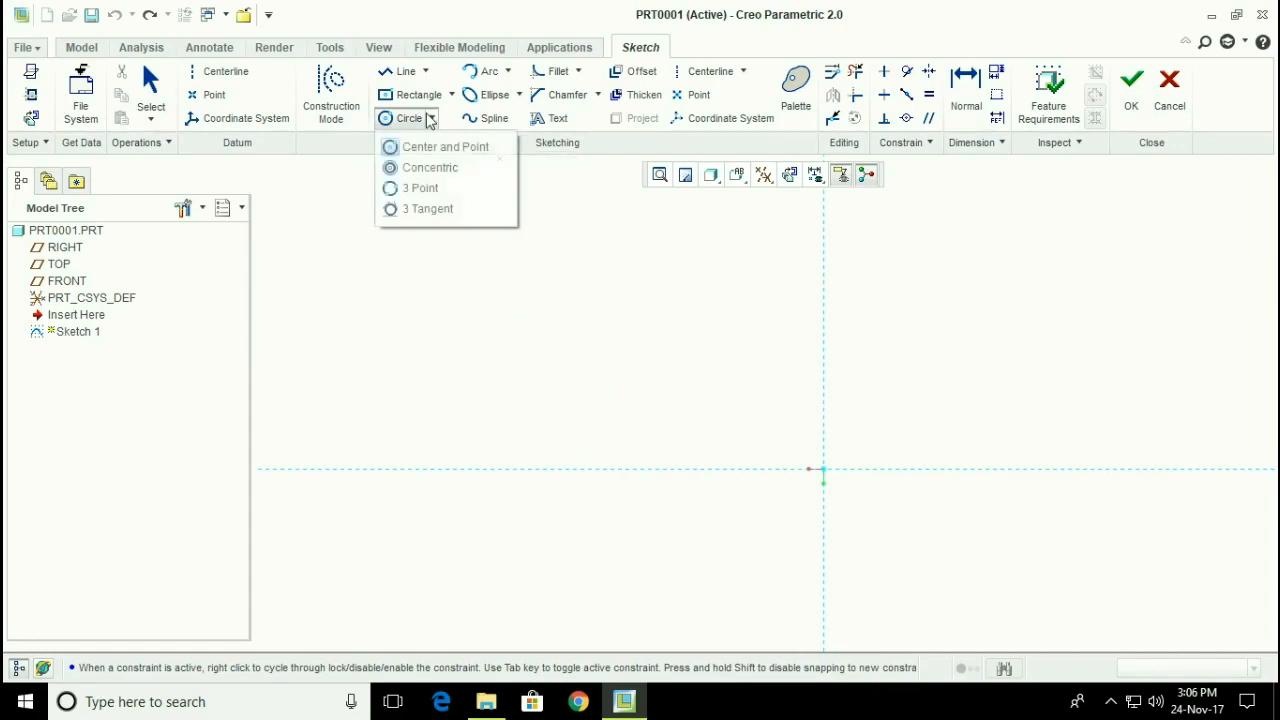
{"action": "left_click", "coordinate": [428, 170]}
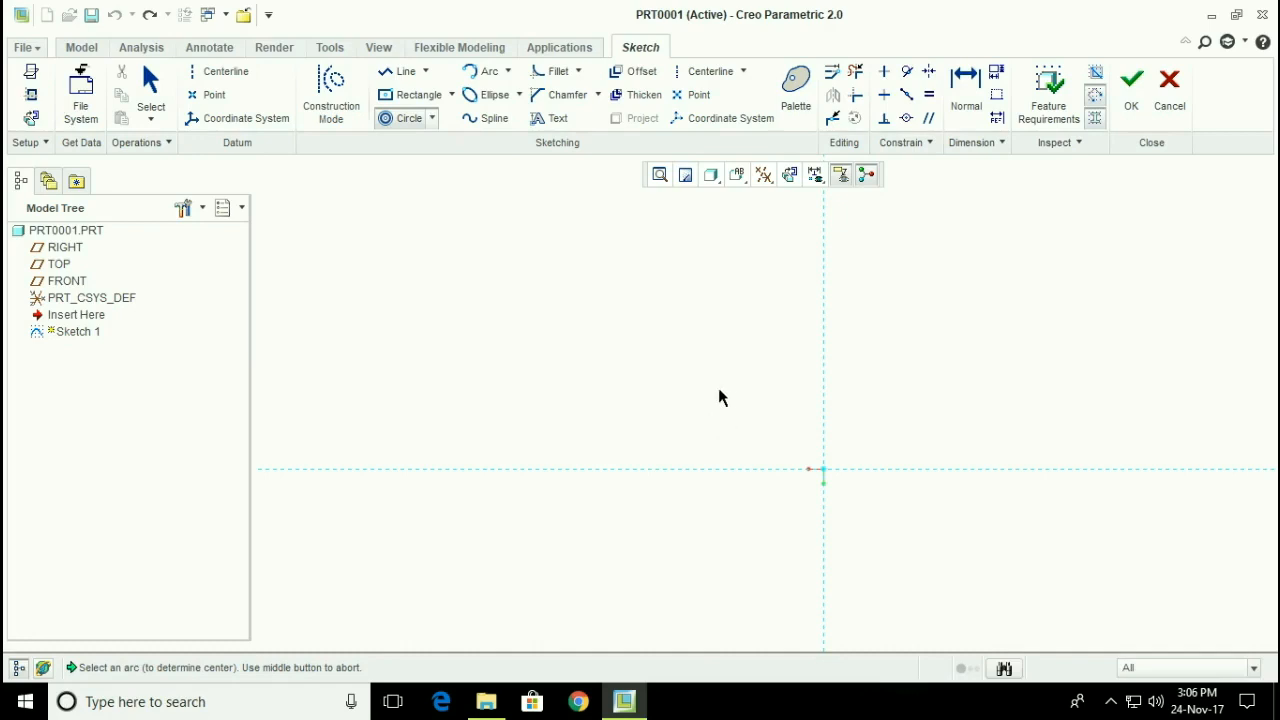
{"action": "left_click", "coordinate": [432, 118]}
{"action": "left_click", "coordinate": [432, 150]}
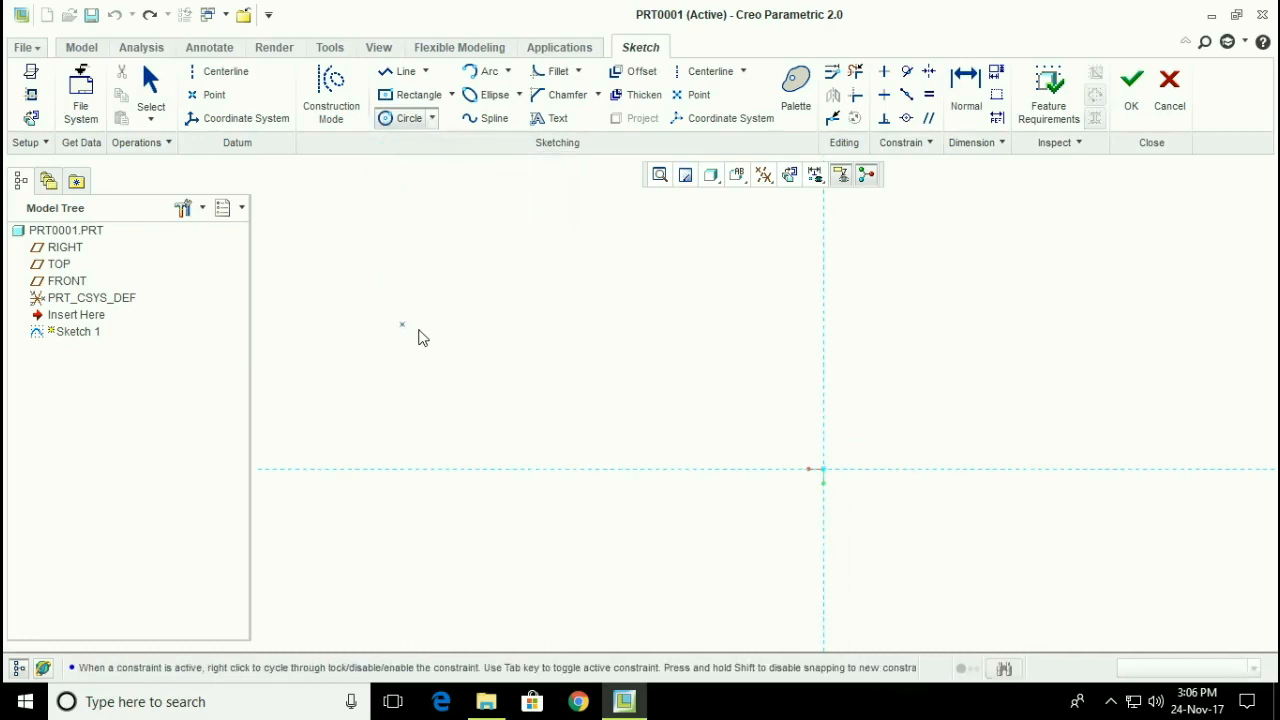
{"action": "left_click", "coordinate": [532, 329]}
{"action": "left_click", "coordinate": [563, 398]}
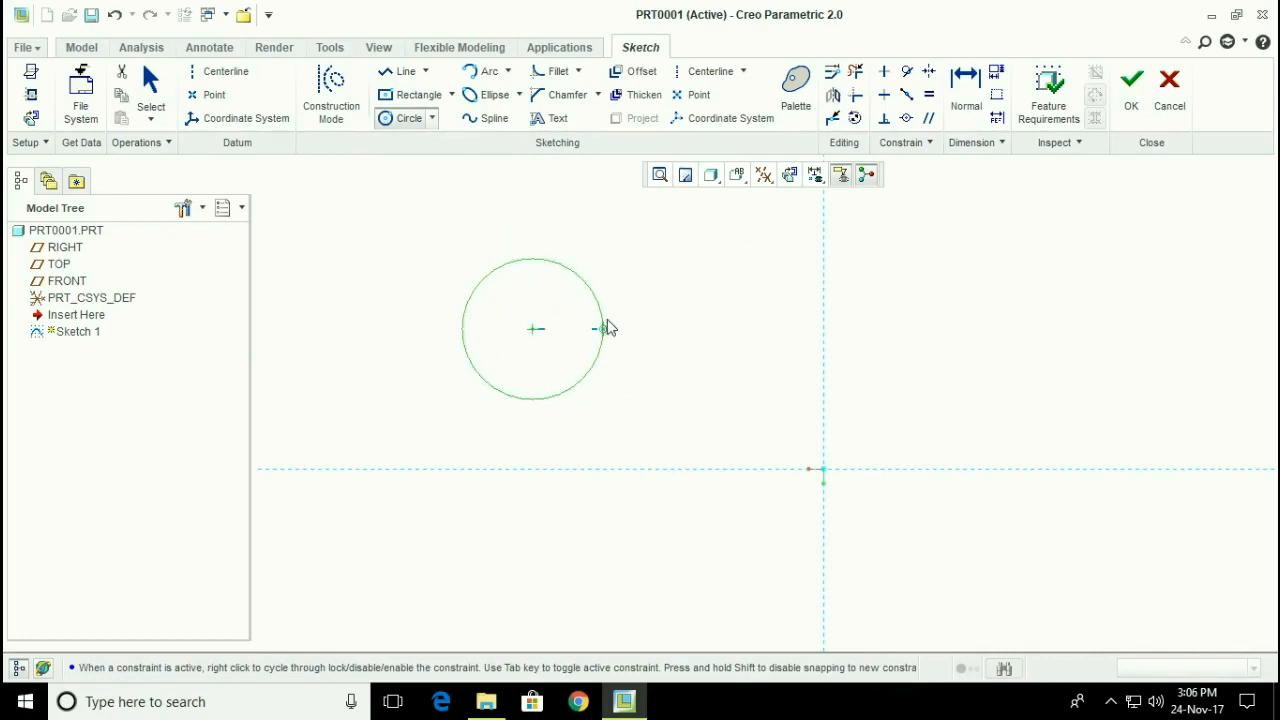
- Sketch five circles concentric with the existing one: one tangent to the horizontal reference, the others about 698, 907, 1082 and 173 in diameter
{"action": "left_click", "coordinate": [433, 119]}
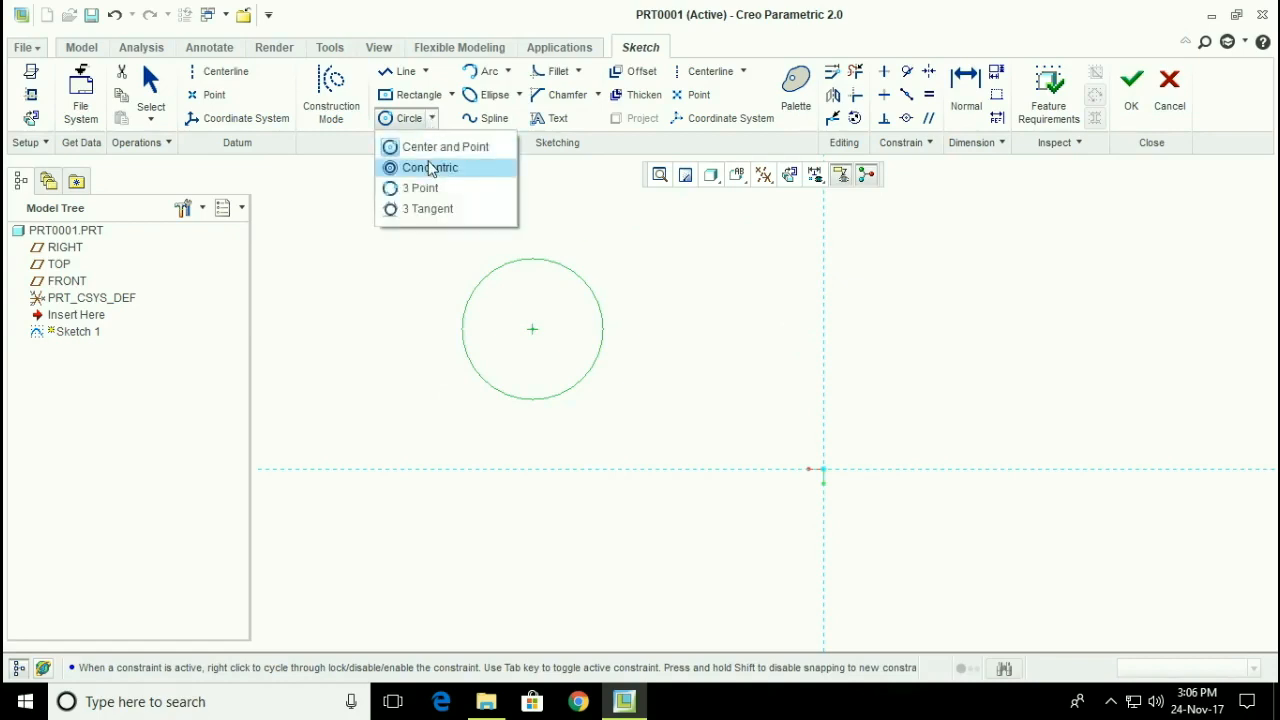
{"action": "left_click", "coordinate": [428, 168]}
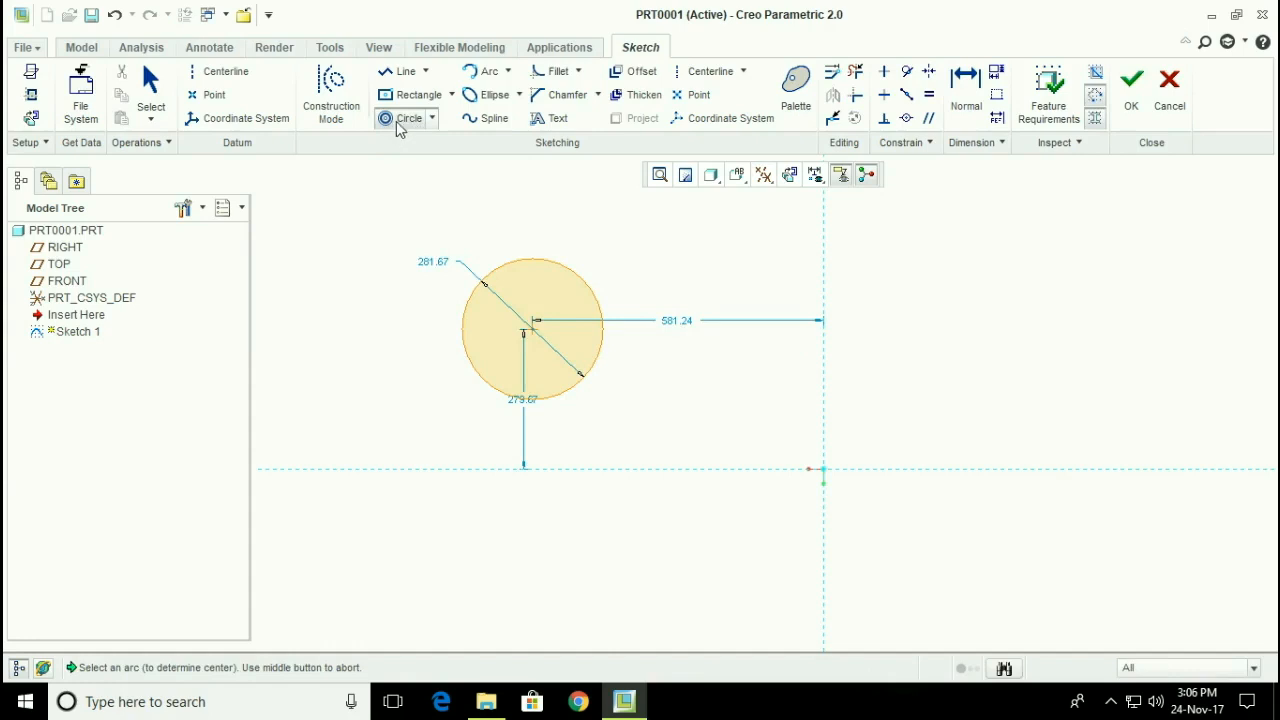
{"action": "left_click", "coordinate": [586, 284]}
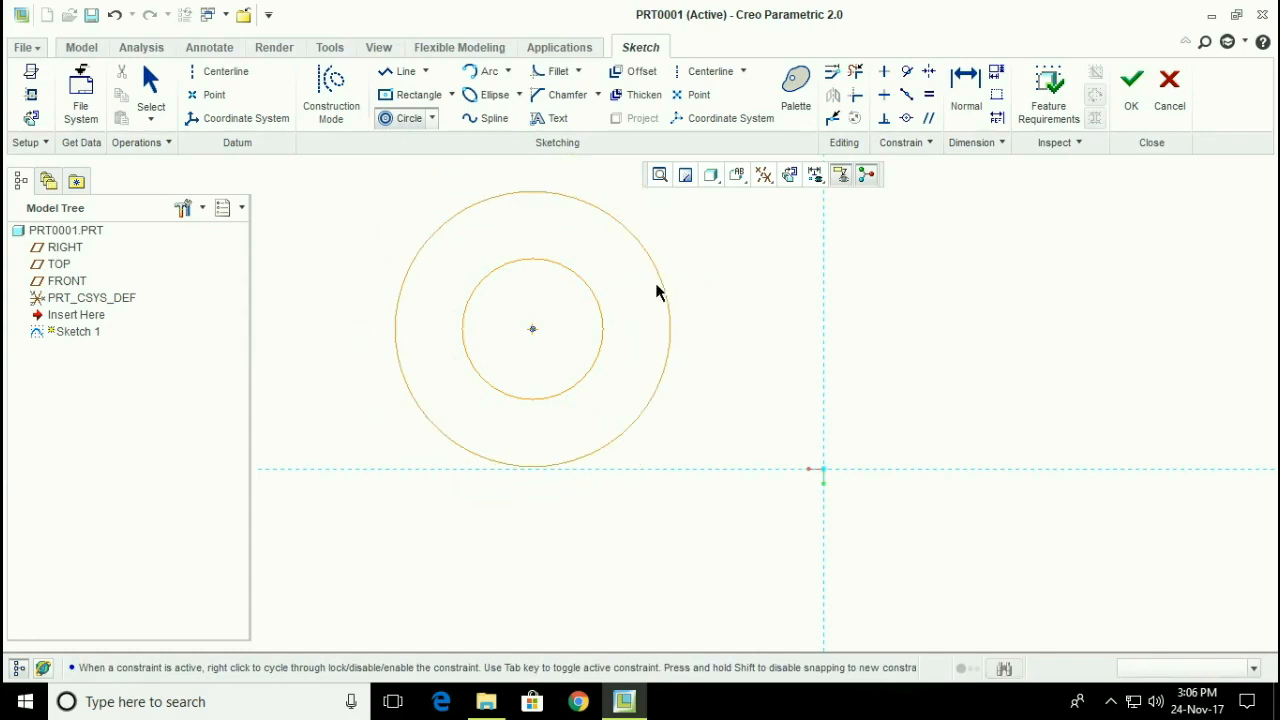
{"action": "left_click", "coordinate": [667, 285]}
{"action": "left_click", "coordinate": [700, 289]}
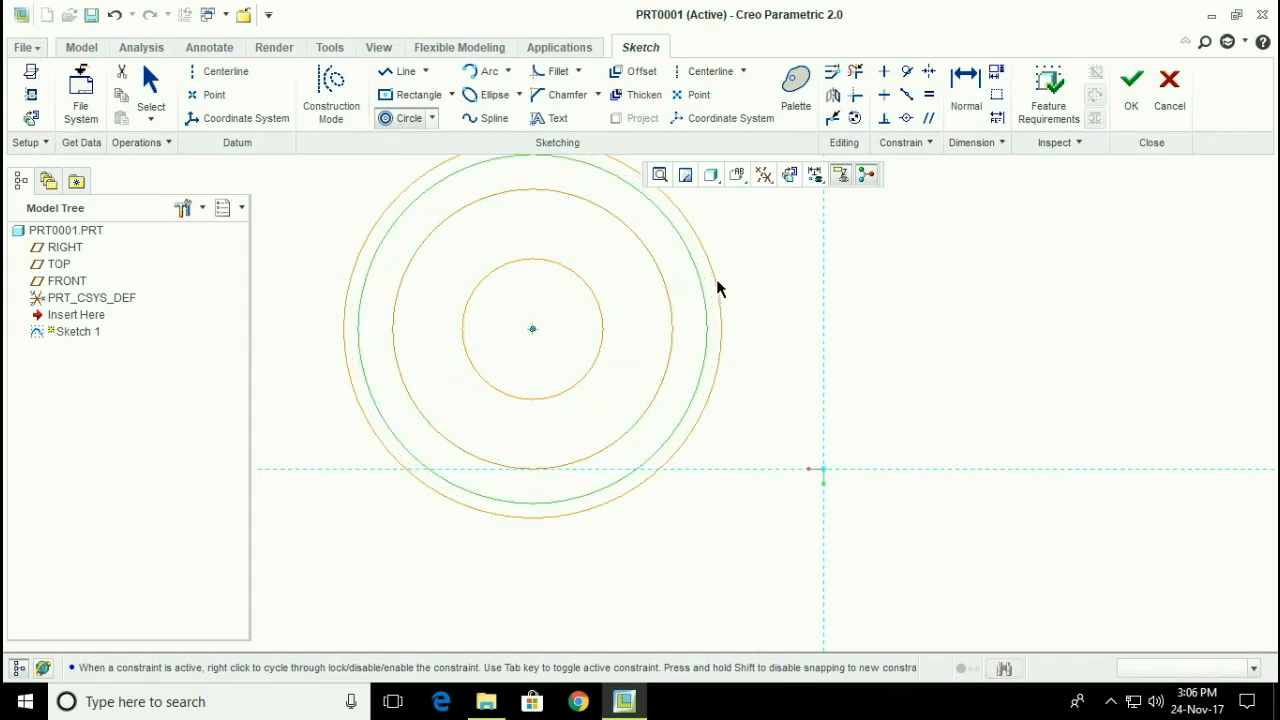
{"action": "left_click", "coordinate": [756, 284]}
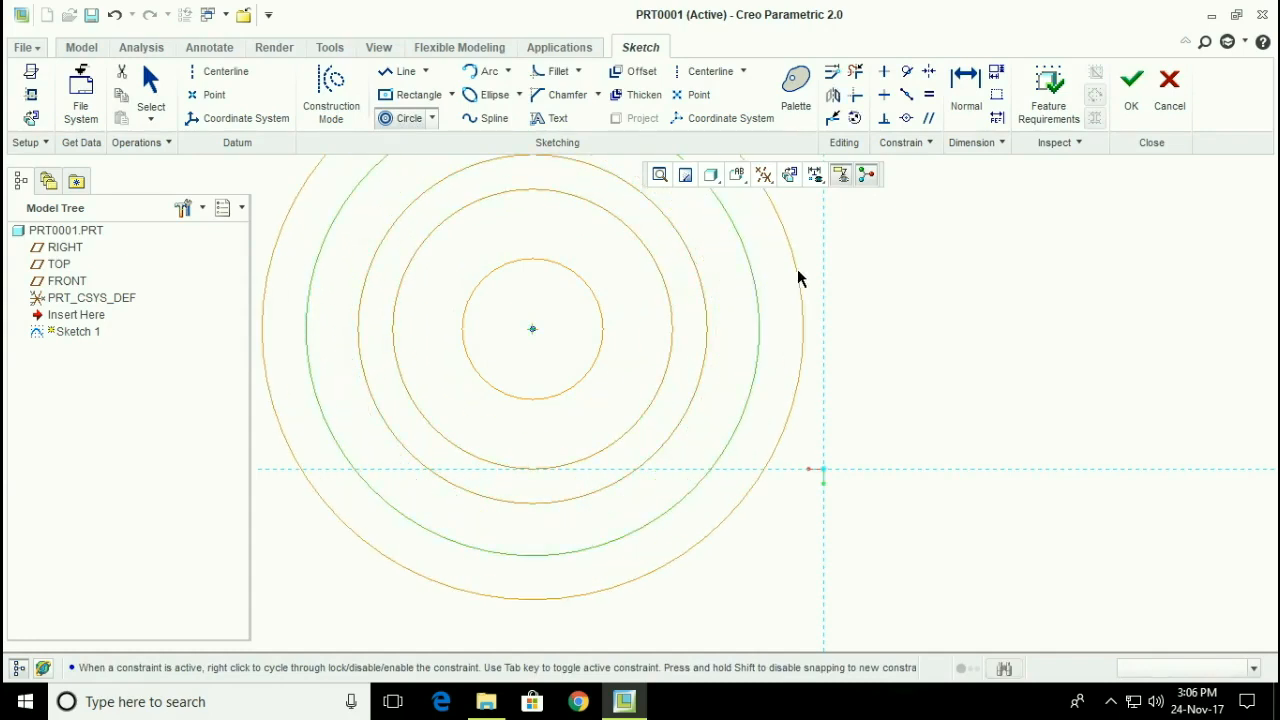
{"action": "left_click", "coordinate": [797, 269]}
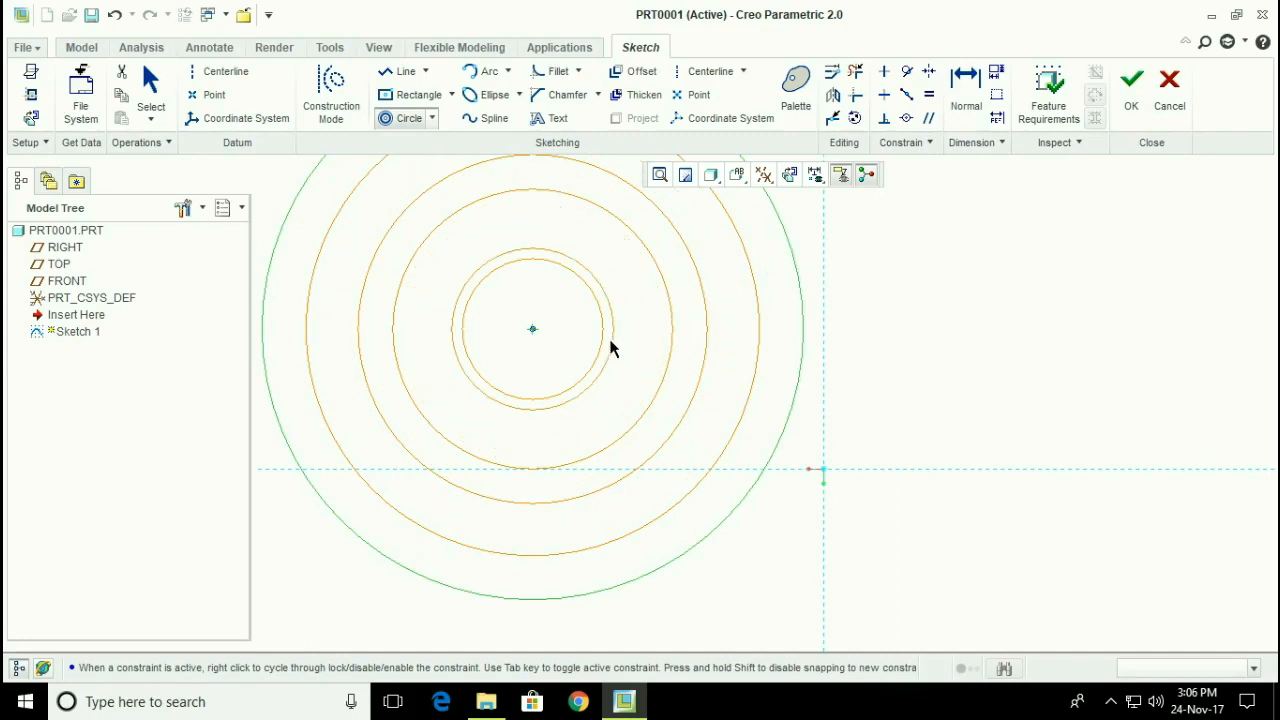
{"action": "middle_click", "coordinate": [621, 370]}
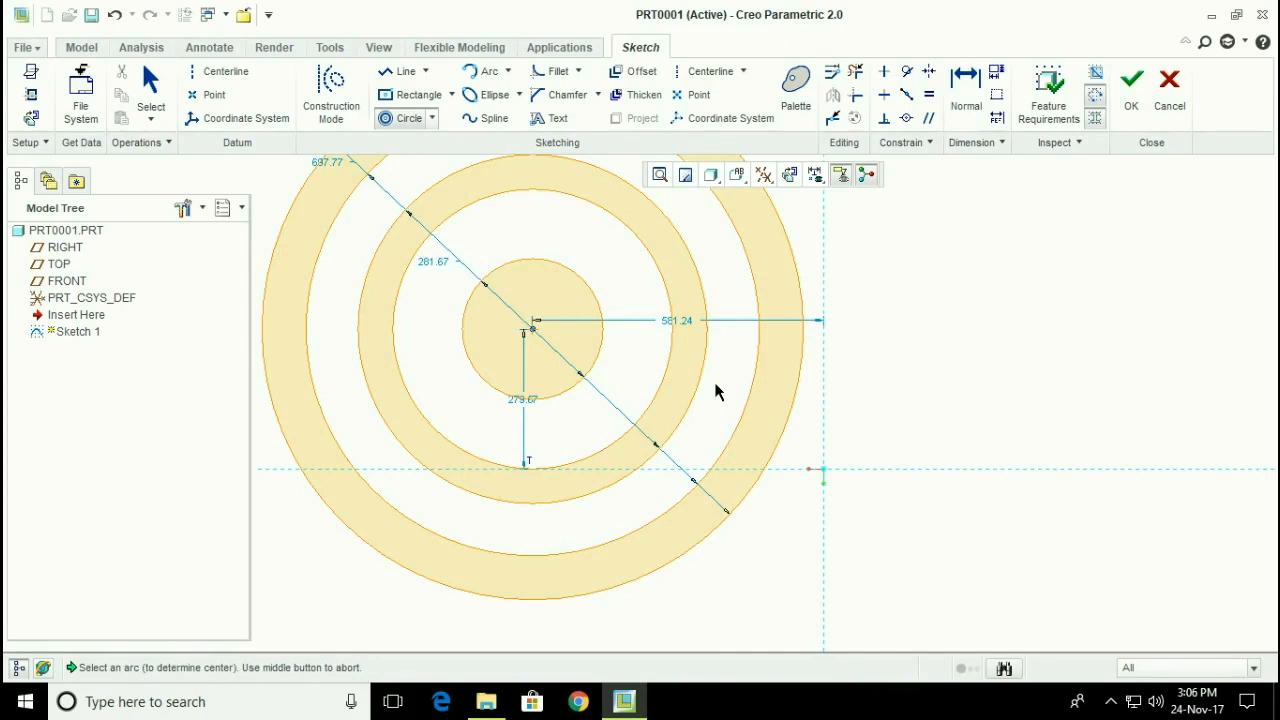
{"action": "left_click", "coordinate": [533, 334]}
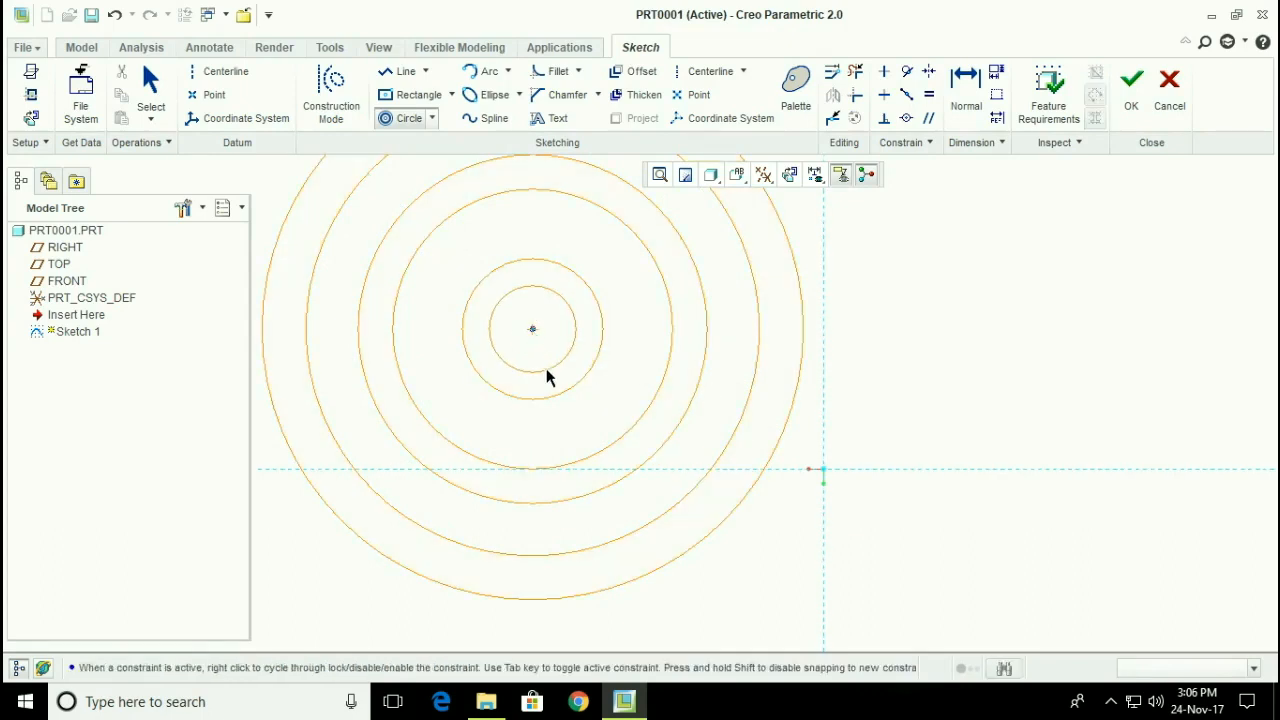
{"action": "middle_click", "coordinate": [539, 354]}
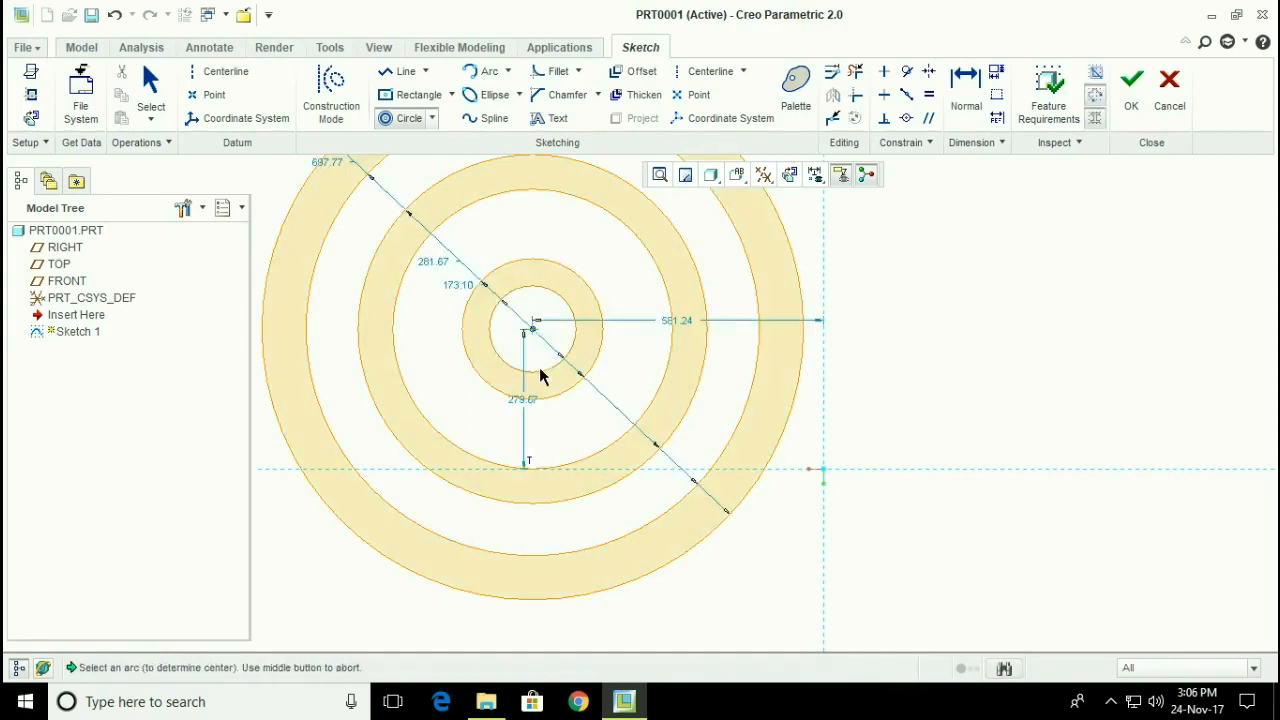
- Sketch an arc of about 178 radius right of the vertical reference and above the horizontal reference
{"action": "scroll", "coordinate": [454, 445], "scroll_direction": "up", "scroll_amount": 3}
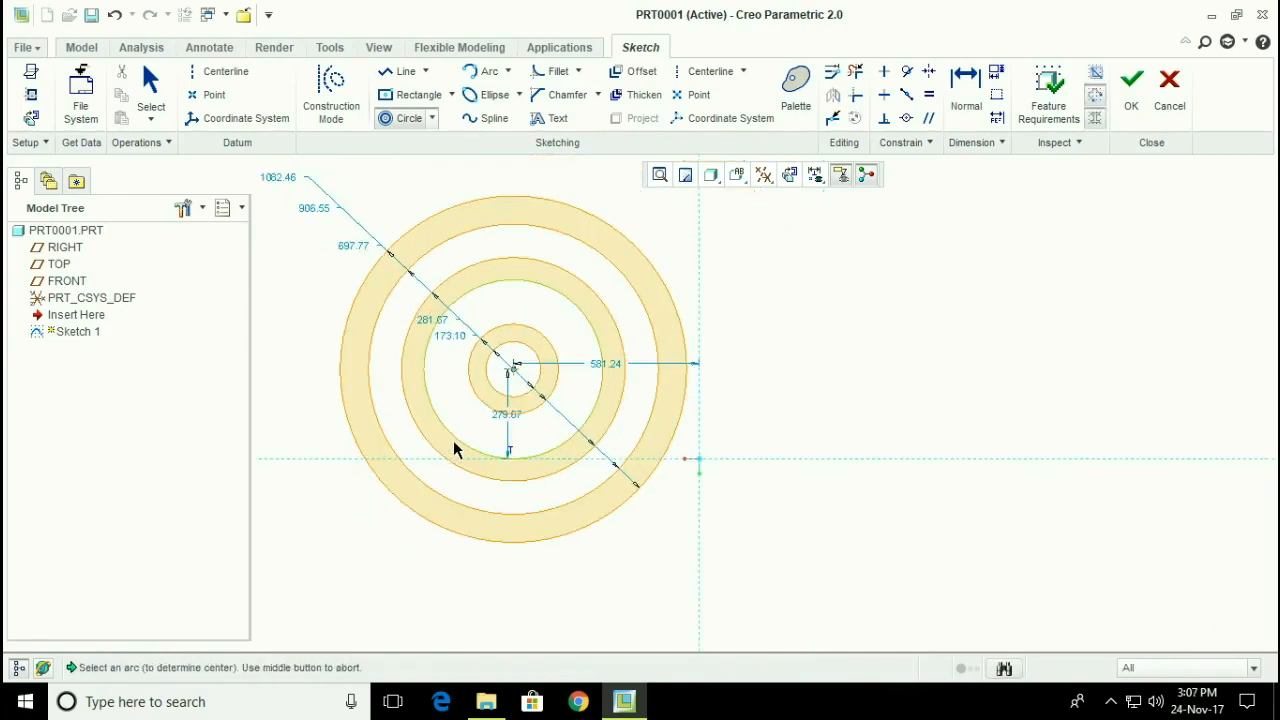
{"action": "left_click", "coordinate": [486, 74]}
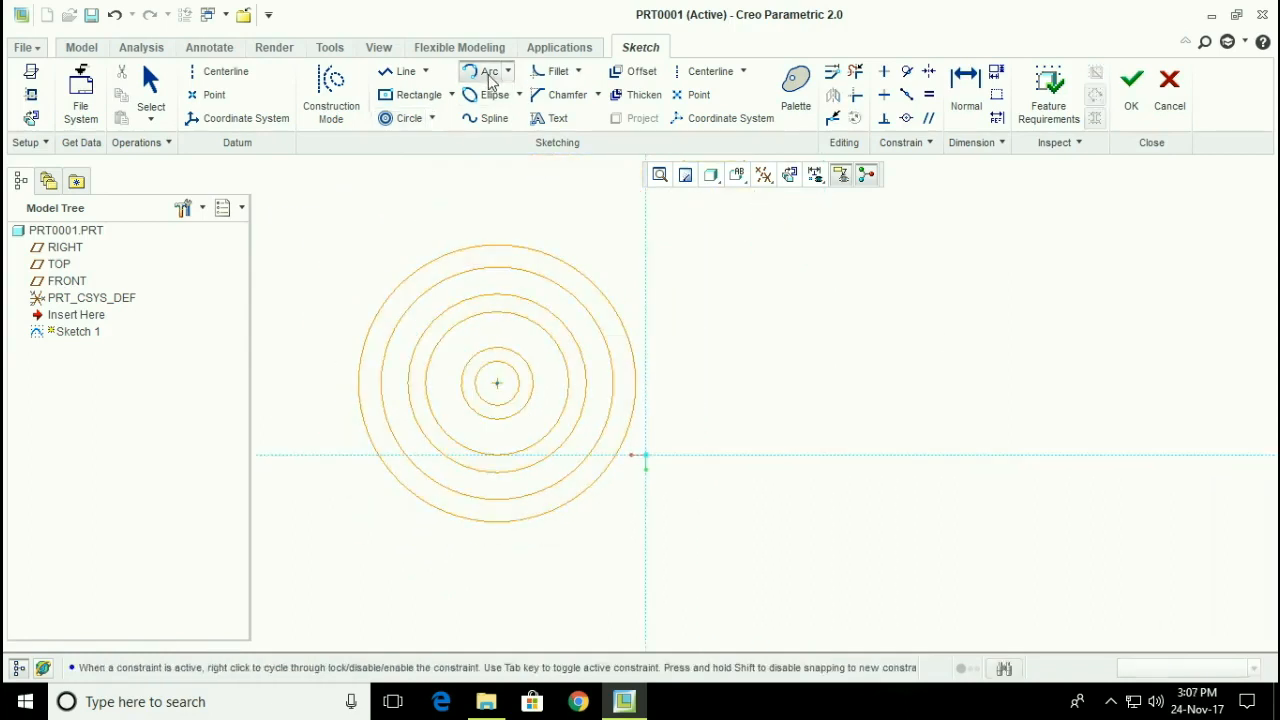
{"action": "left_click", "coordinate": [805, 281]}
{"action": "left_click", "coordinate": [775, 329]}
{"action": "middle_click", "coordinate": [739, 360]}
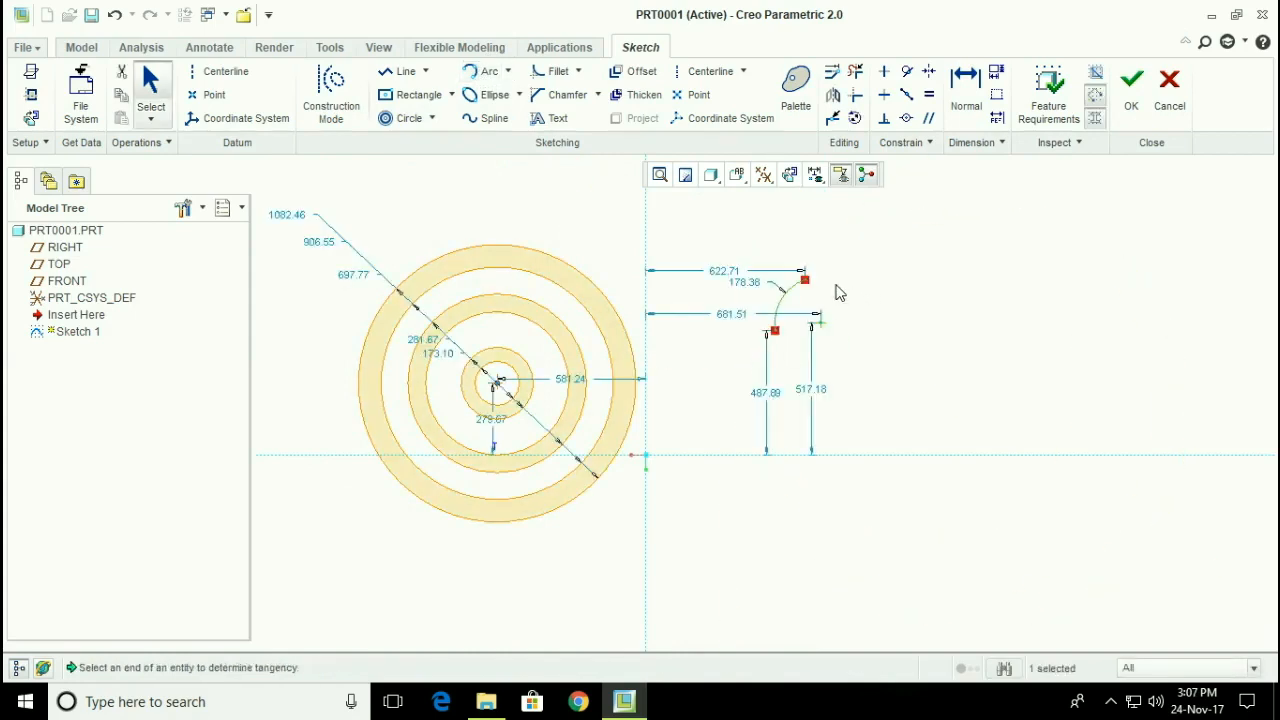
- Sketch three circles concentric with the arc, the two outer ones about 744 and 977 in diameter
{"action": "left_click", "coordinate": [410, 119]}
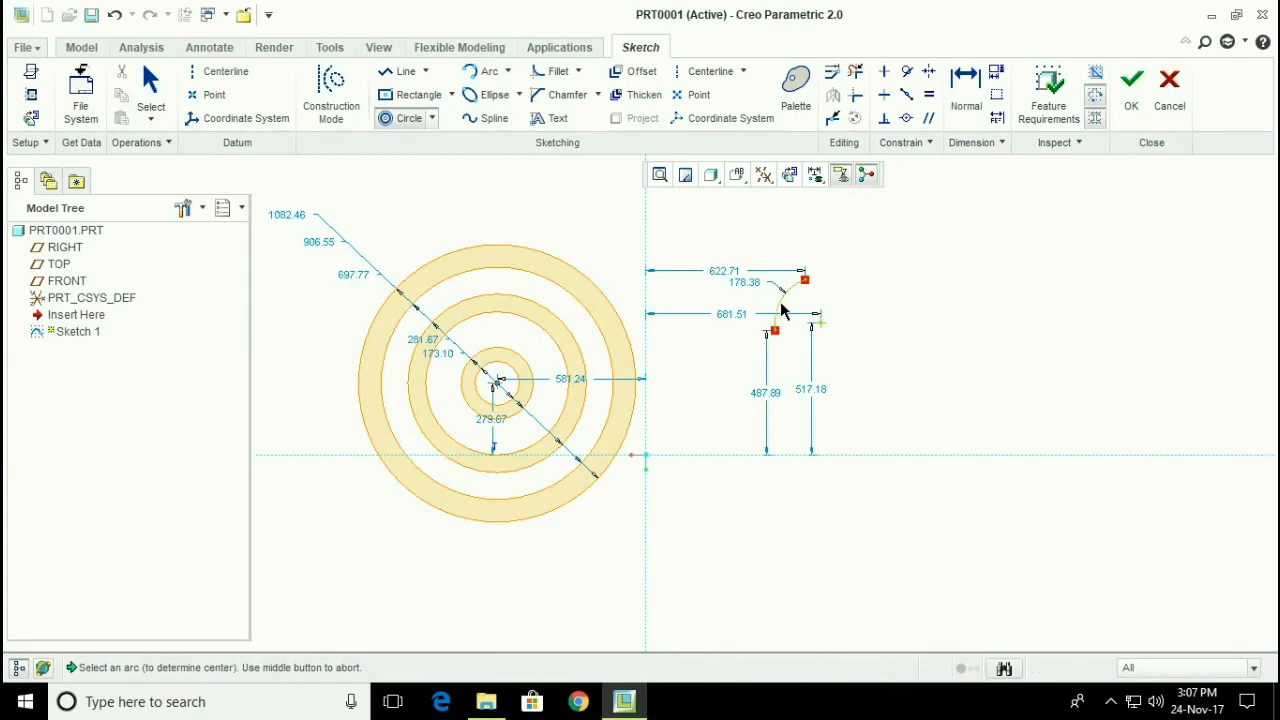
{"action": "left_click", "coordinate": [783, 311]}
{"action": "left_click", "coordinate": [756, 298]}
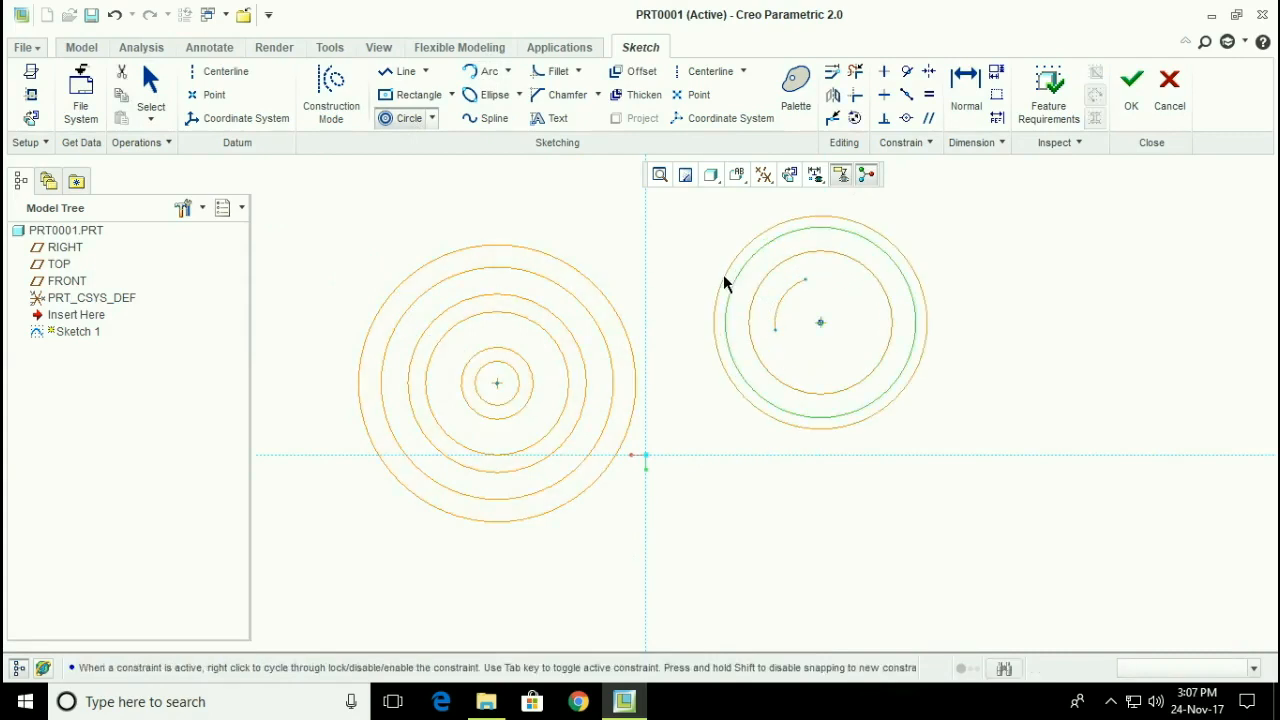
{"action": "left_click", "coordinate": [697, 310]}
{"action": "middle_click", "coordinate": [703, 428]}
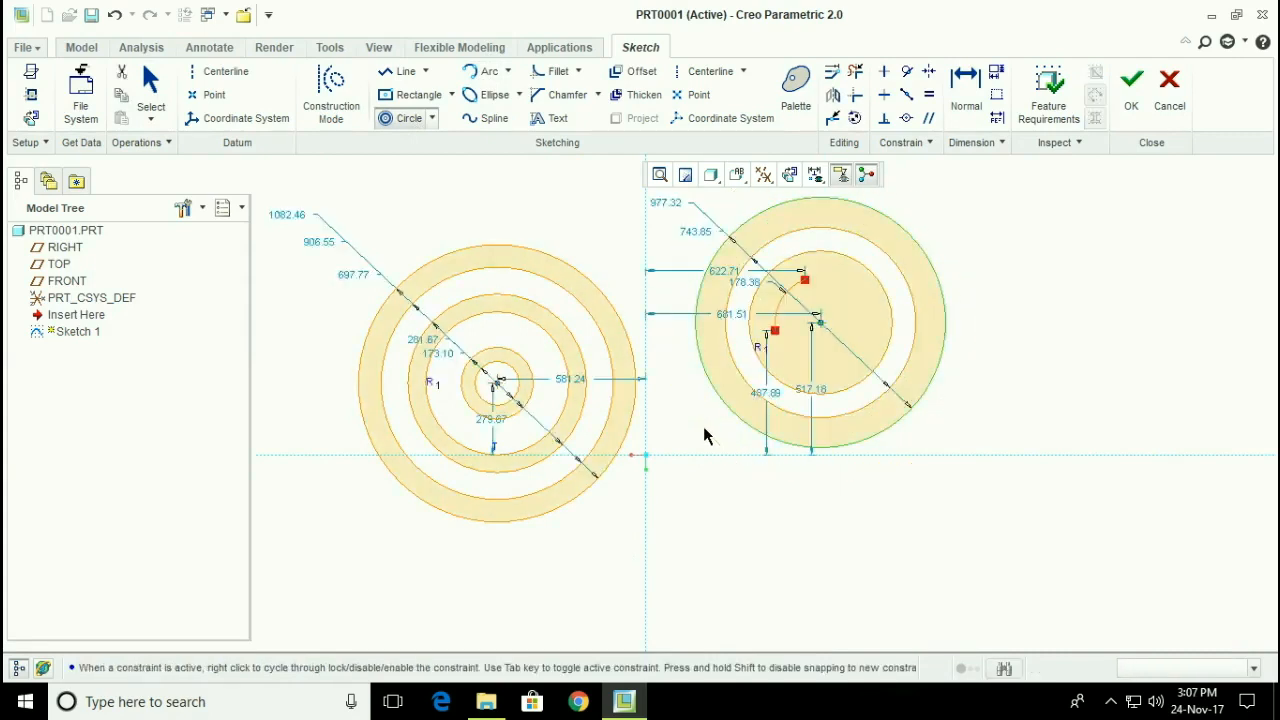
- Undo the arc and all concentric circles, including the original center-and-point circle
{"action": "key", "text": "ctrl+z"}
{"action": "key", "text": "ctrl+z"}
{"action": "key", "text": "ctrl+z"}
{"action": "key", "text": "ctrl+z"}
{"action": "key", "text": "ctrl+z"}
{"action": "key", "text": "ctrl+z"}
{"action": "key", "text": "ctrl+z"}
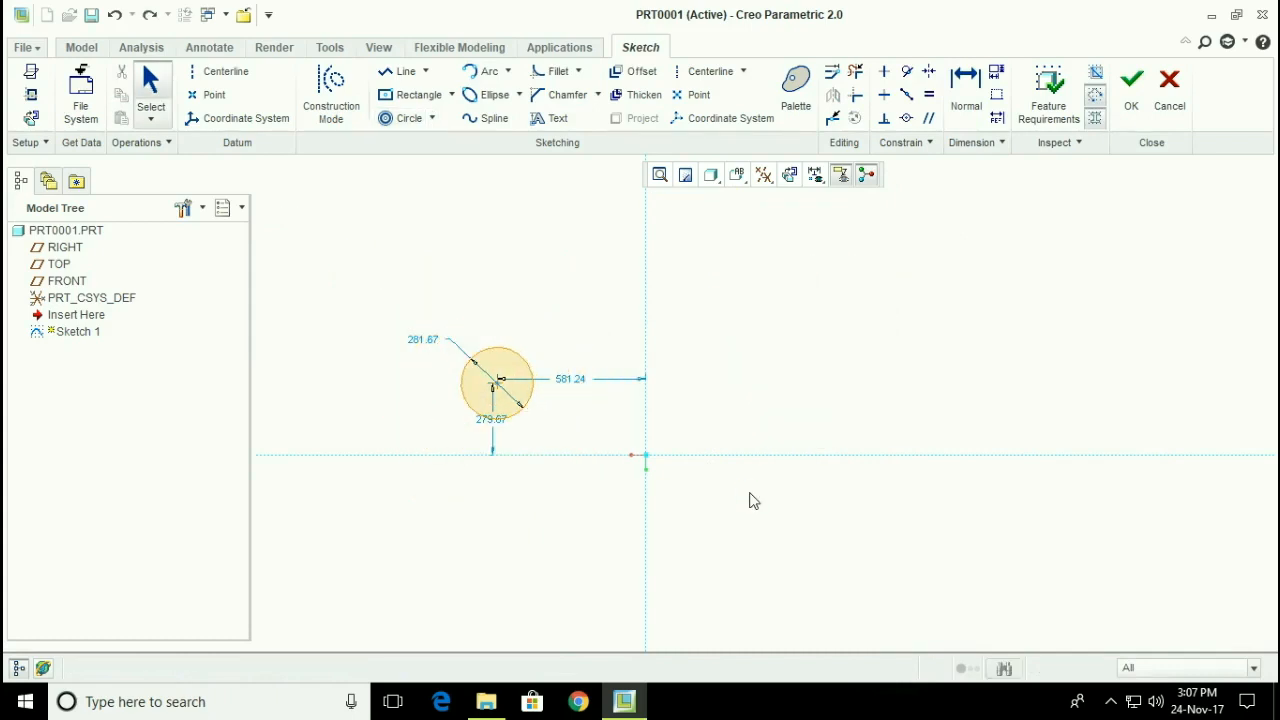
{"action": "key", "text": "ctrl+z"}
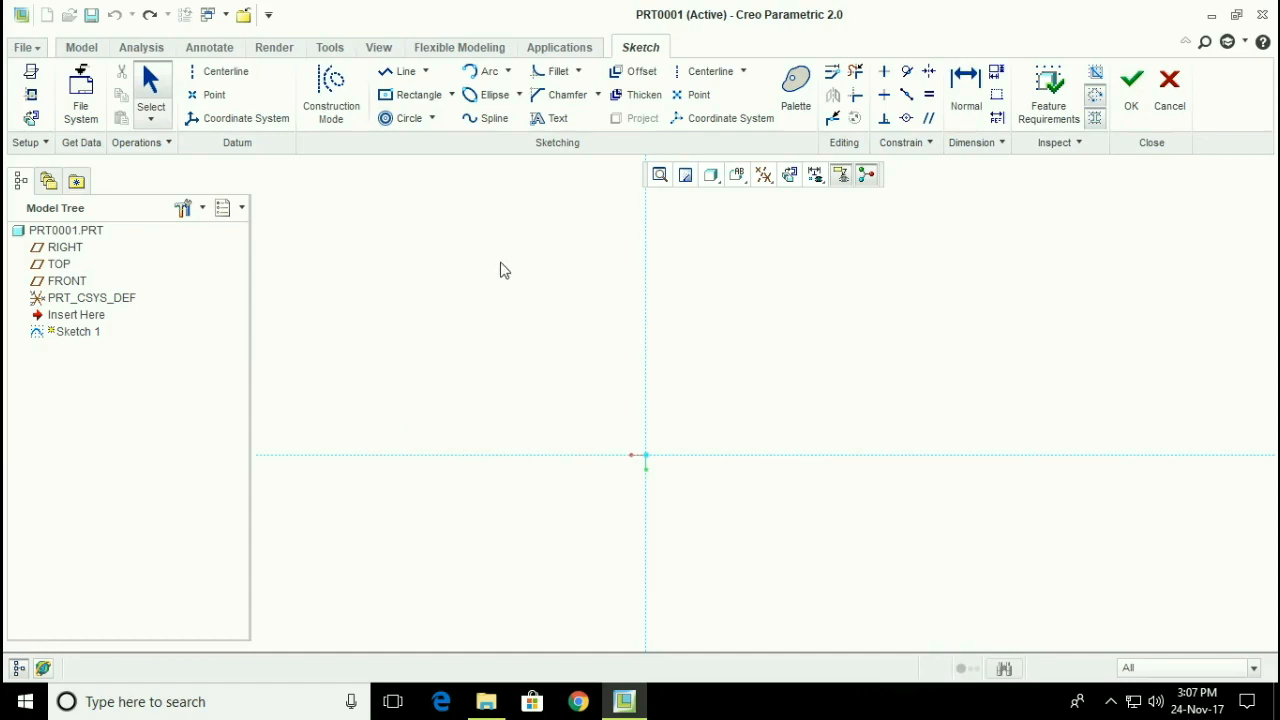
- Sketch two 3 Point circles above the horizontal reference: about 654 in diameter right of the vertical reference and about 495 left of it
{"action": "left_click", "coordinate": [433, 119]}
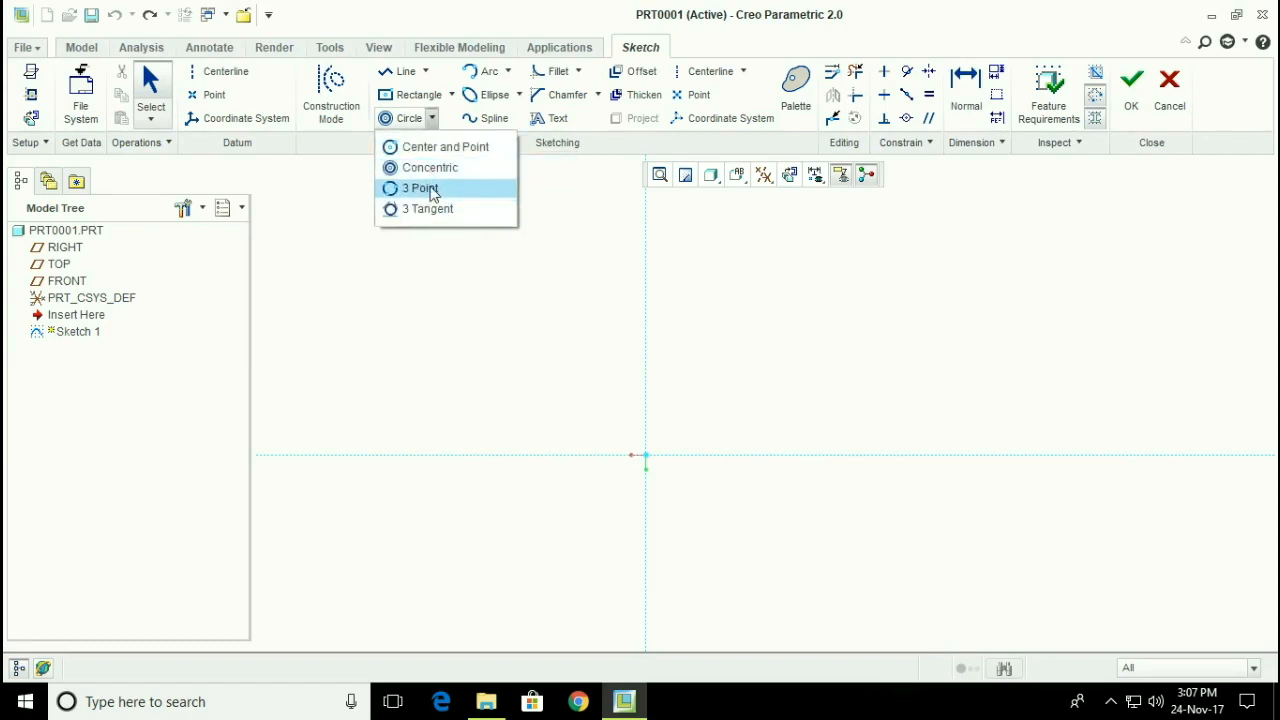
{"action": "left_click", "coordinate": [432, 190]}
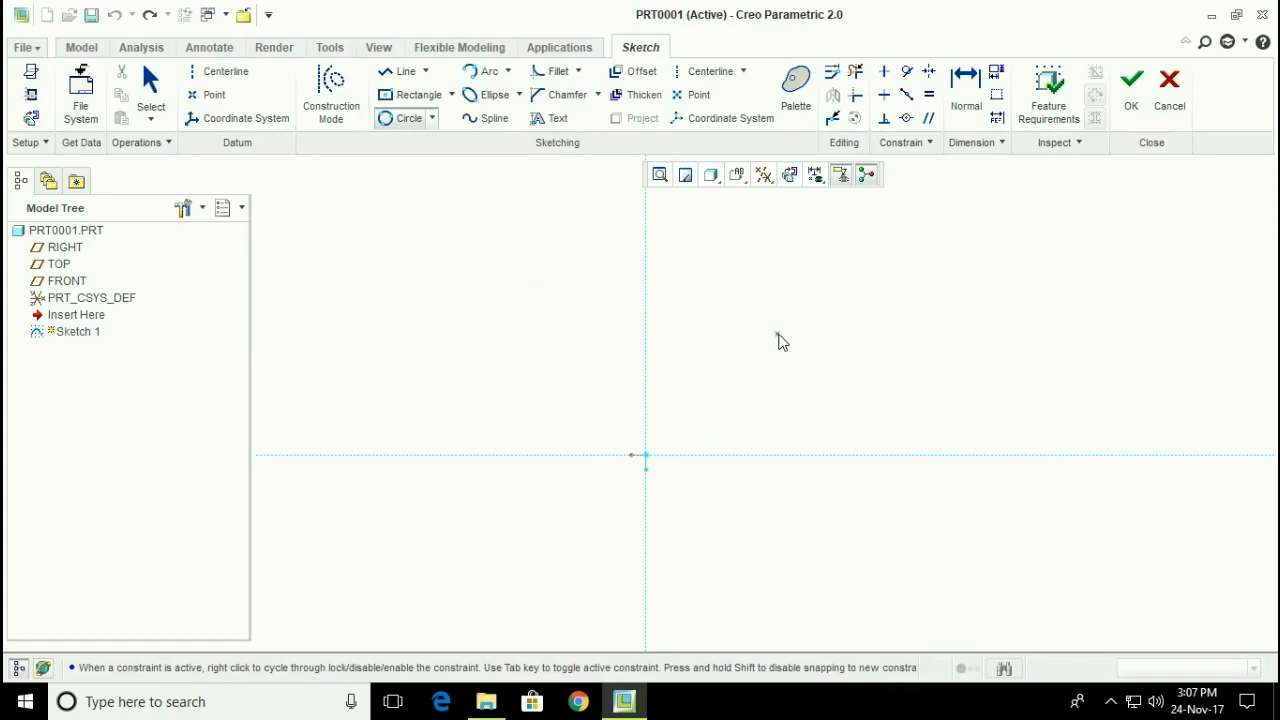
{"action": "left_click", "coordinate": [912, 280]}
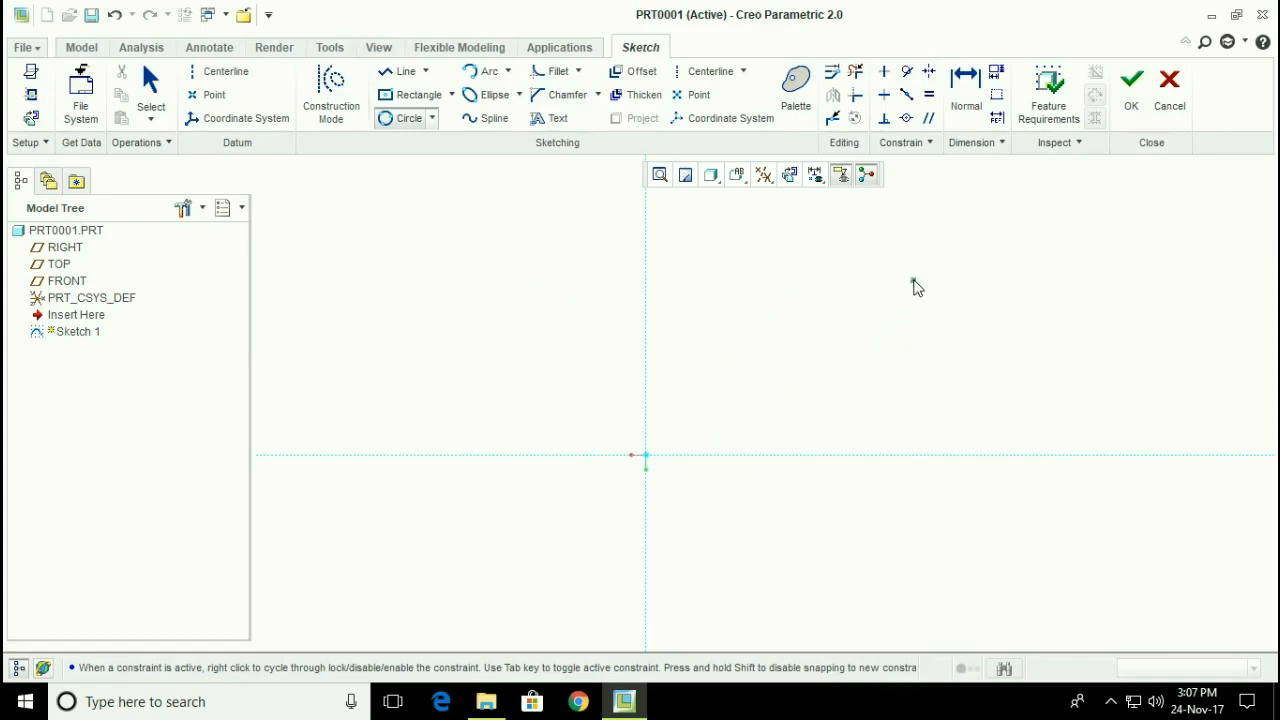
{"action": "left_click", "coordinate": [798, 388]}
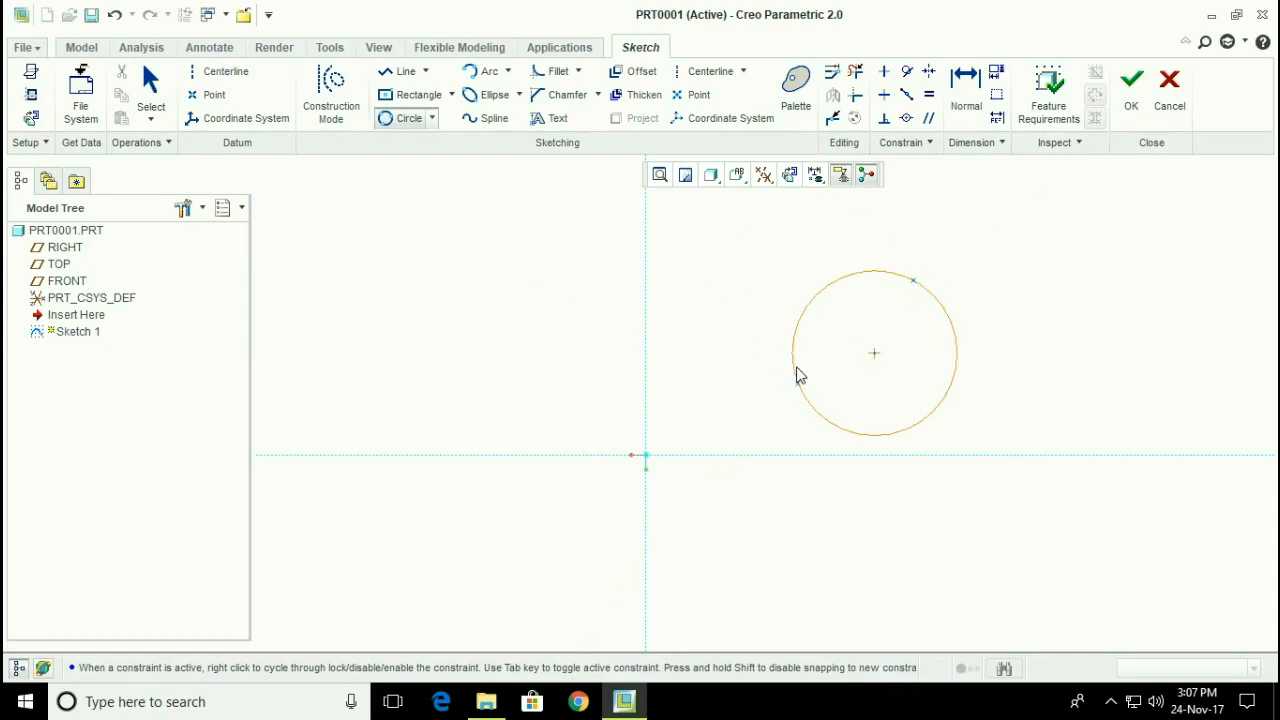
{"action": "left_click", "coordinate": [797, 345]}
{"action": "left_click", "coordinate": [373, 321]}
{"action": "left_click", "coordinate": [497, 321]}
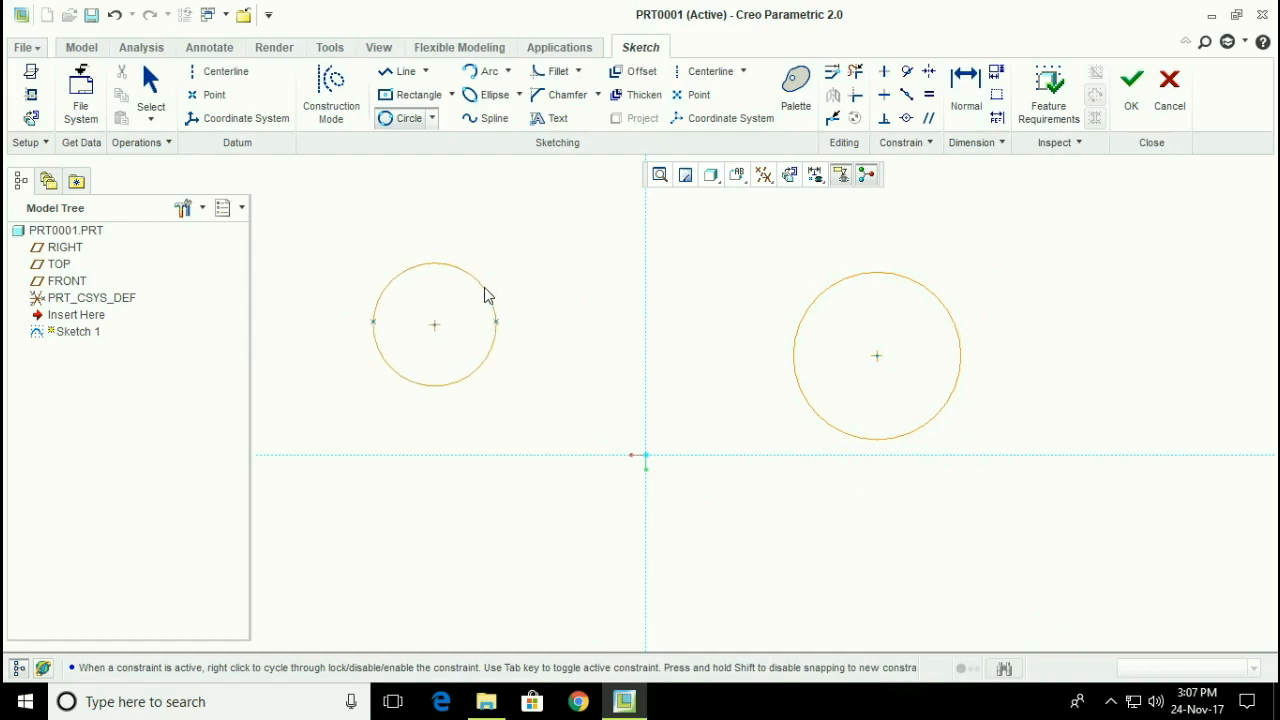
{"action": "left_click", "coordinate": [492, 288]}
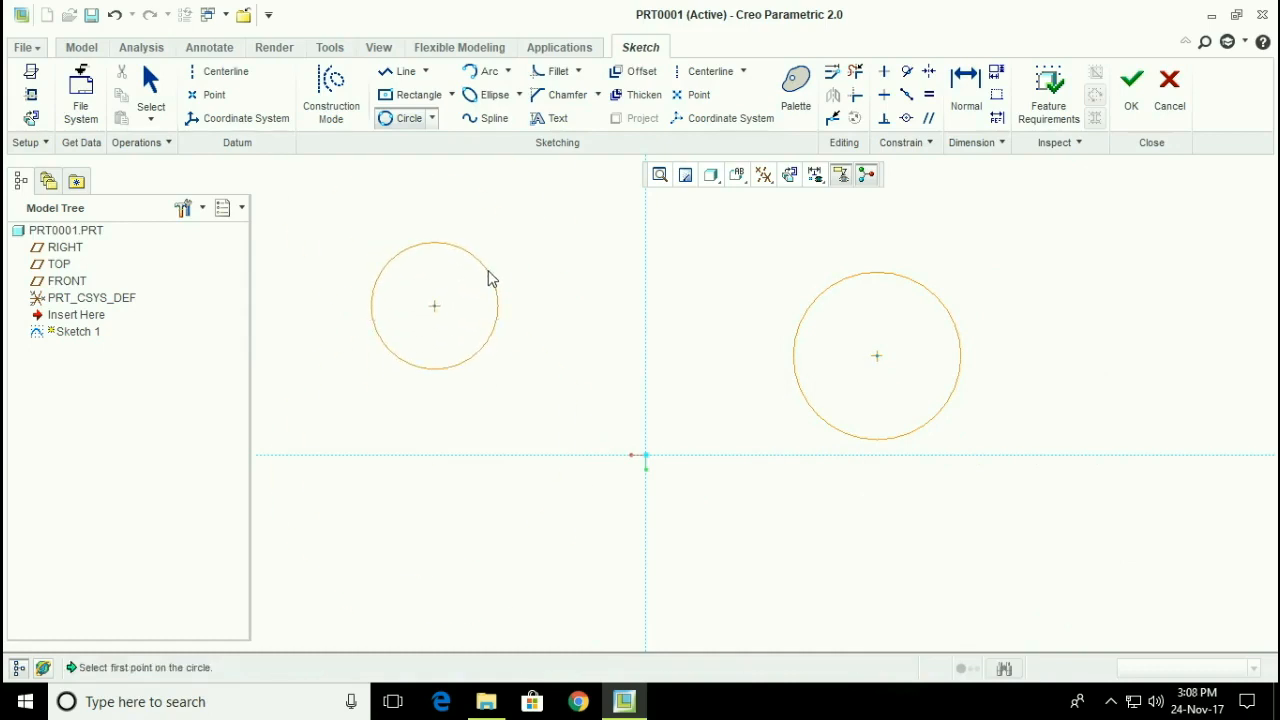
- Sketch a center rectangle about 564 square above the horizontal reference, beside the circle on the right
{"action": "left_click", "coordinate": [412, 95]}
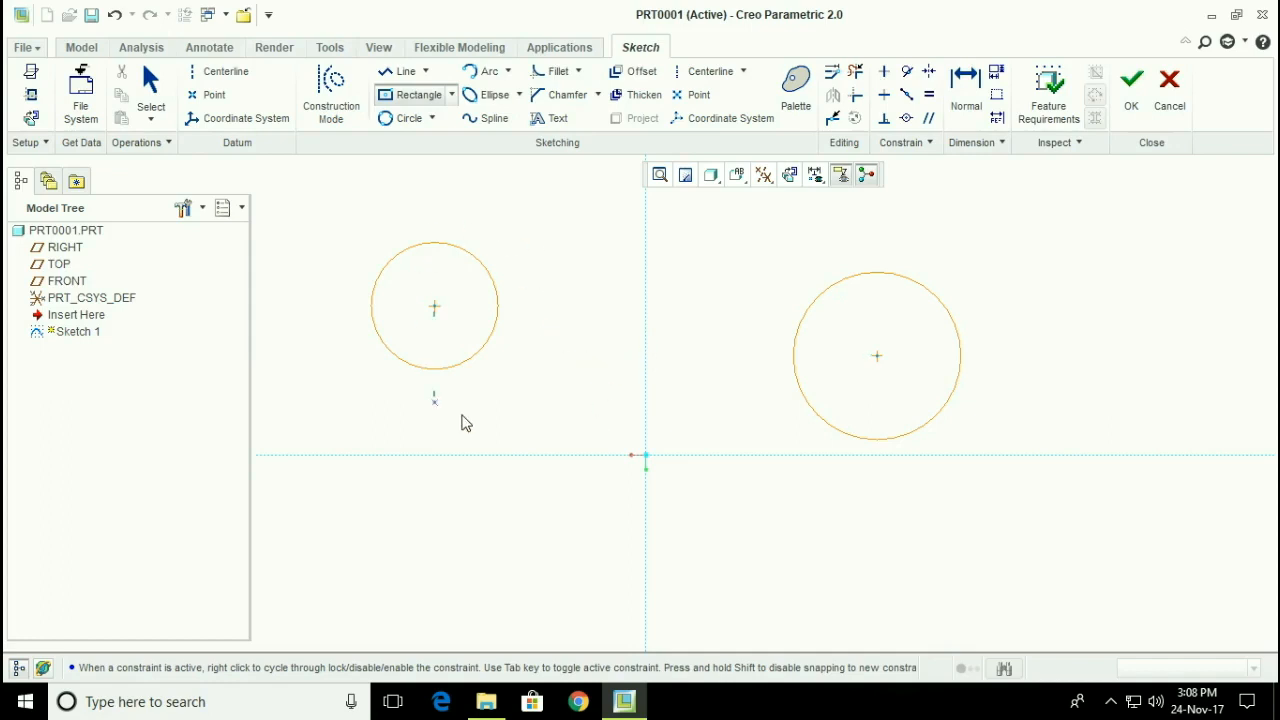
{"action": "left_click", "coordinate": [1043, 277]}
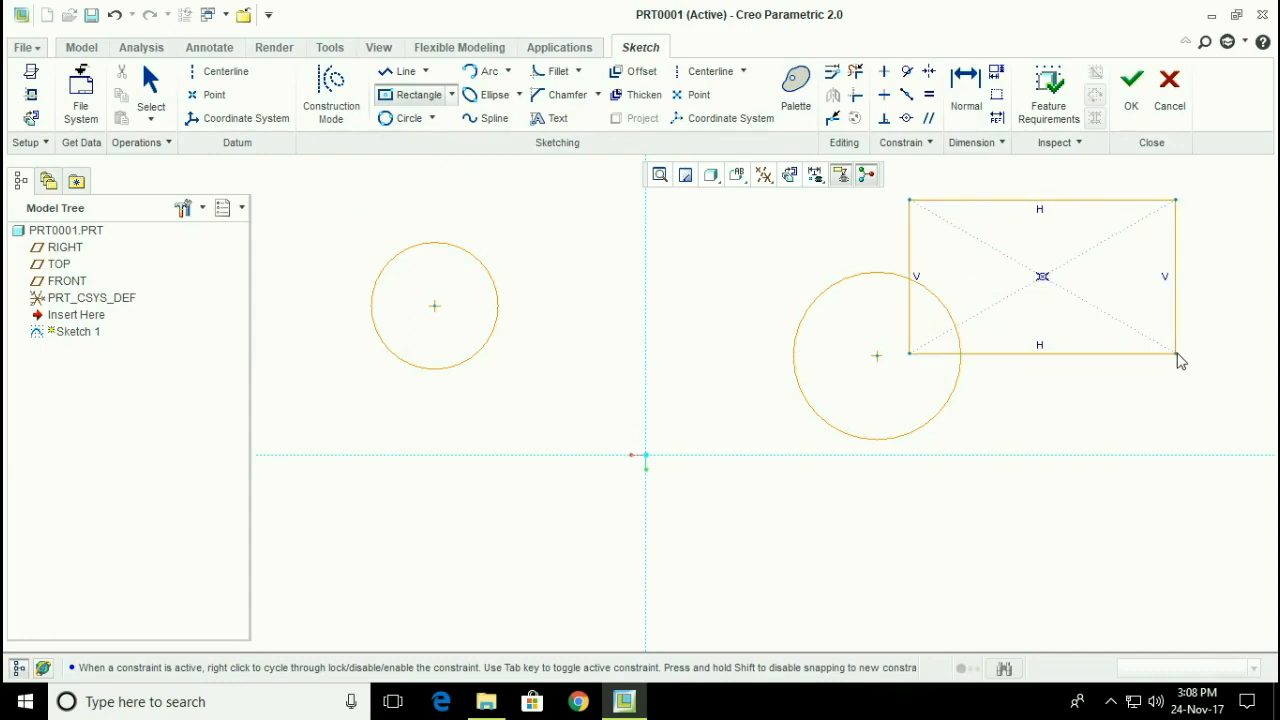
{"action": "left_click", "coordinate": [1117, 353]}
- Sketch a 3 Point circle inside the square, through the upper edge's midpoint, a point on its left edge and another near the upper edge
{"action": "left_click", "coordinate": [400, 118]}
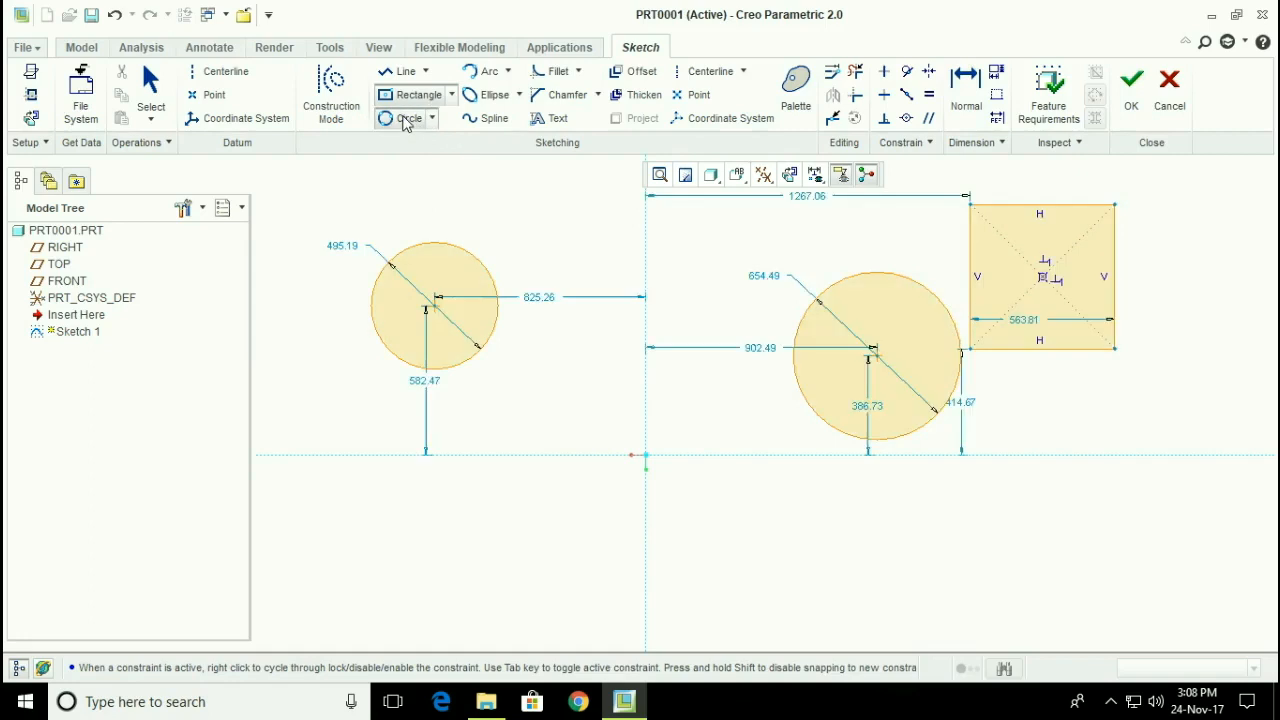
{"action": "left_click", "coordinate": [1041, 205]}
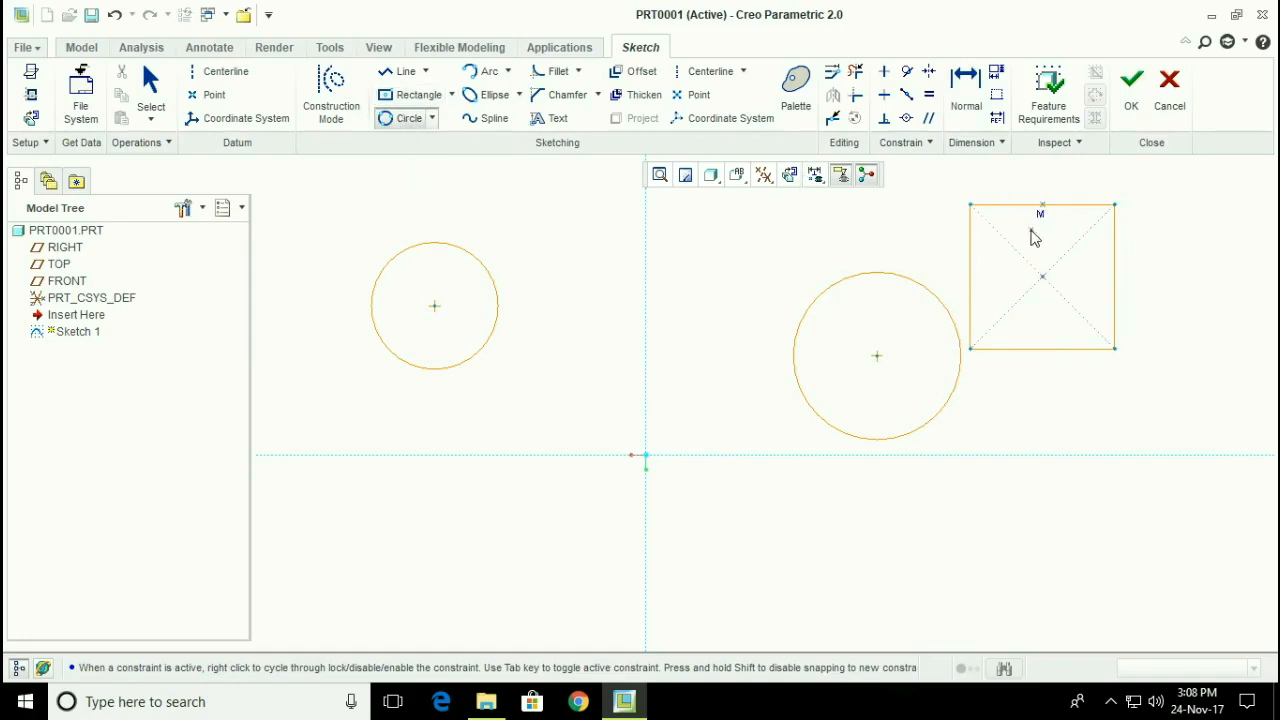
{"action": "left_click", "coordinate": [971, 247]}
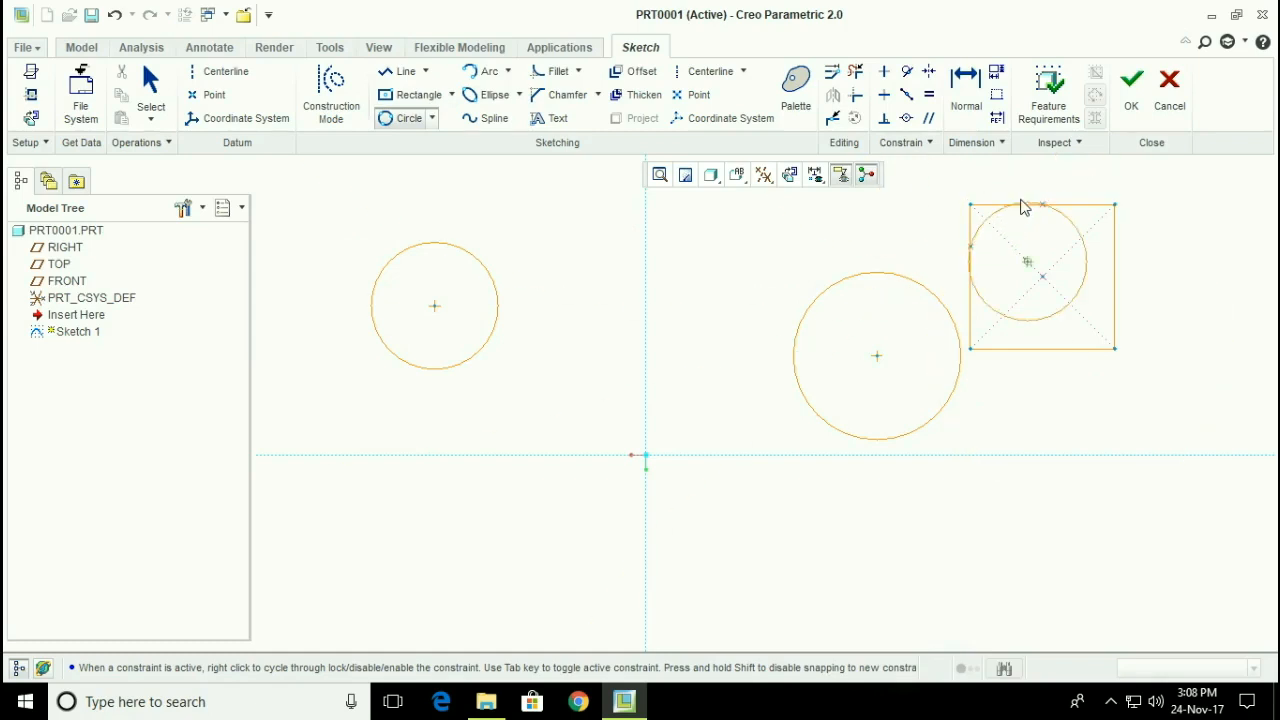
{"action": "left_click", "coordinate": [1015, 207]}
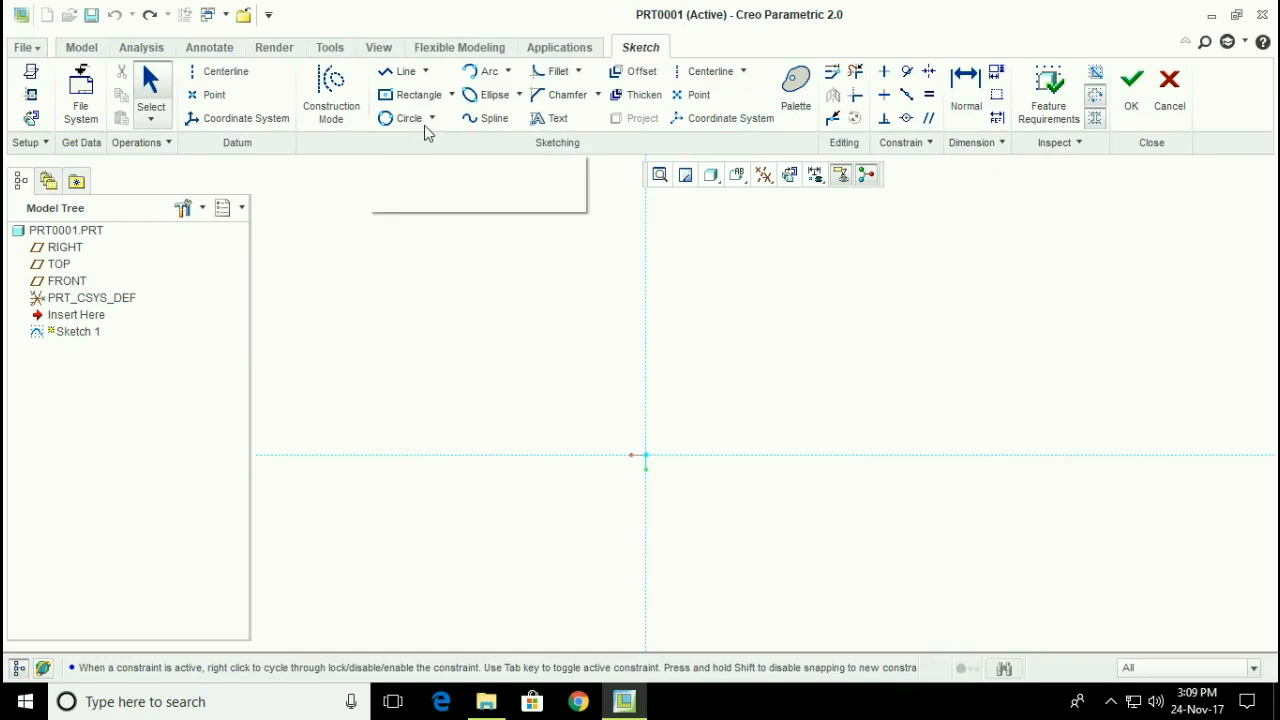
- Sketch three separate lines: two slanted ones above on either side of the vertical reference, and a horizontal one about 275 long below
{"action": "left_click", "coordinate": [433, 119]}
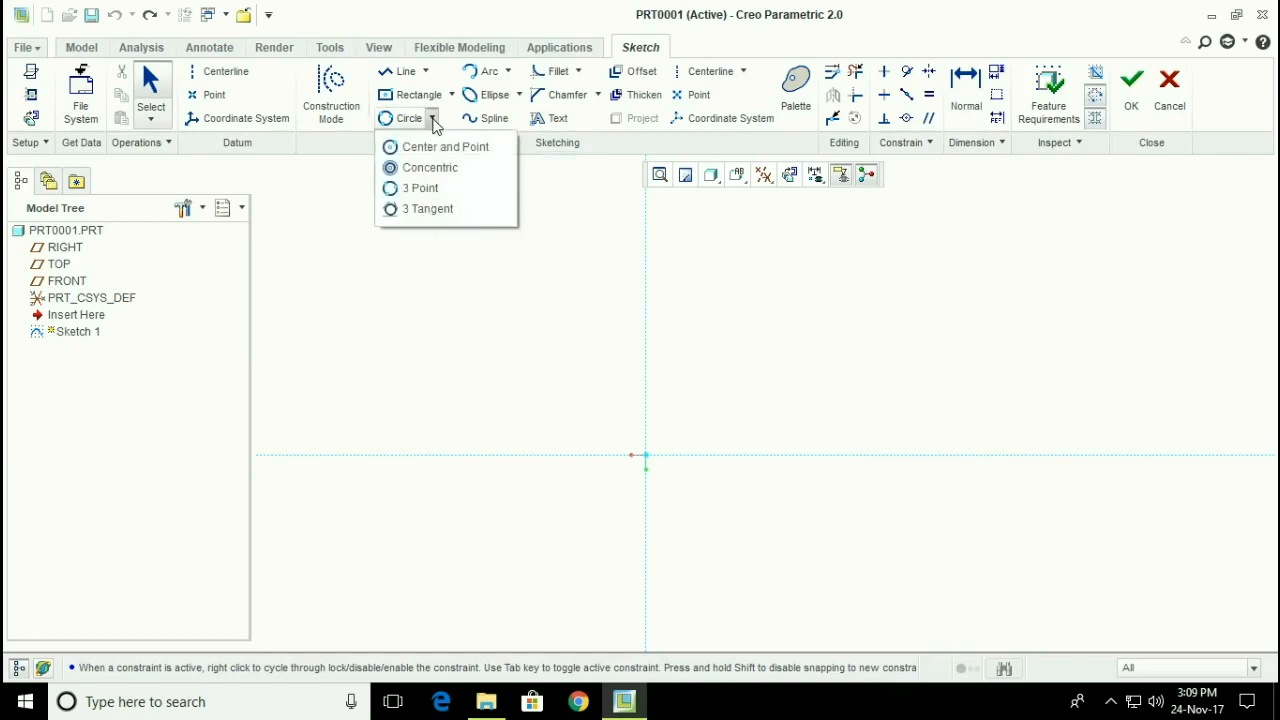
{"action": "left_click", "coordinate": [427, 211]}
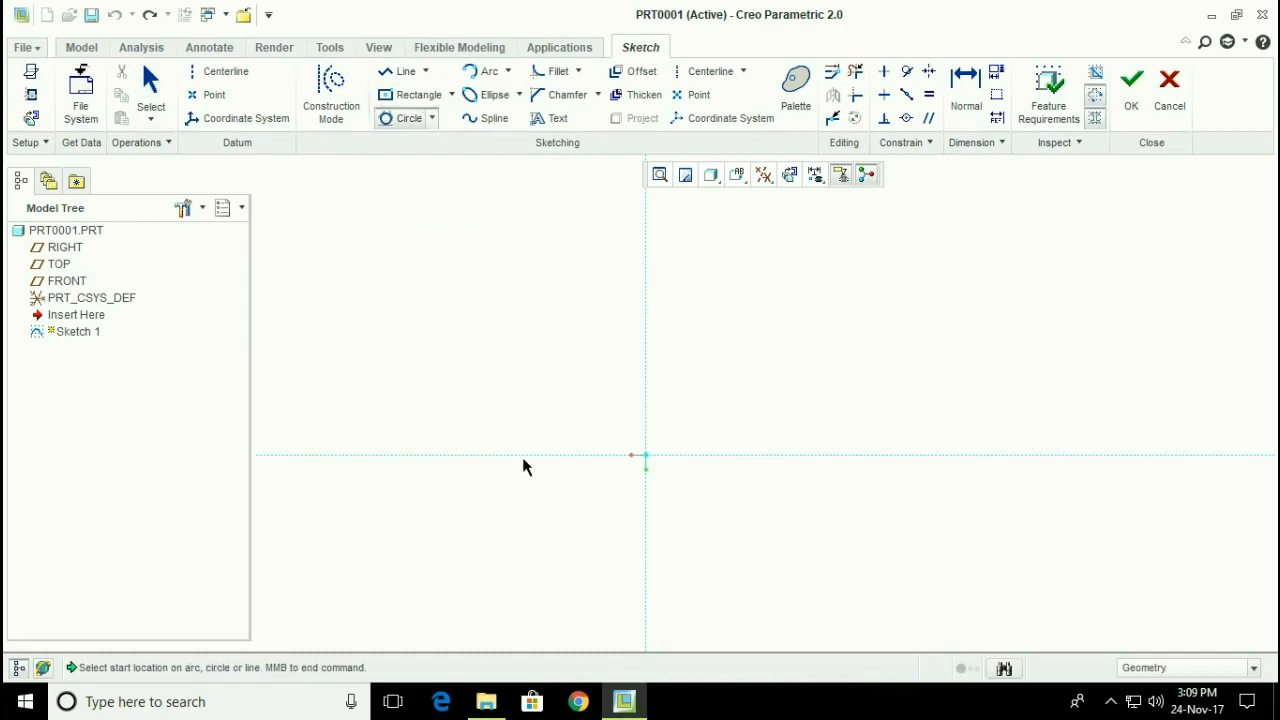
{"action": "left_click", "coordinate": [403, 71]}
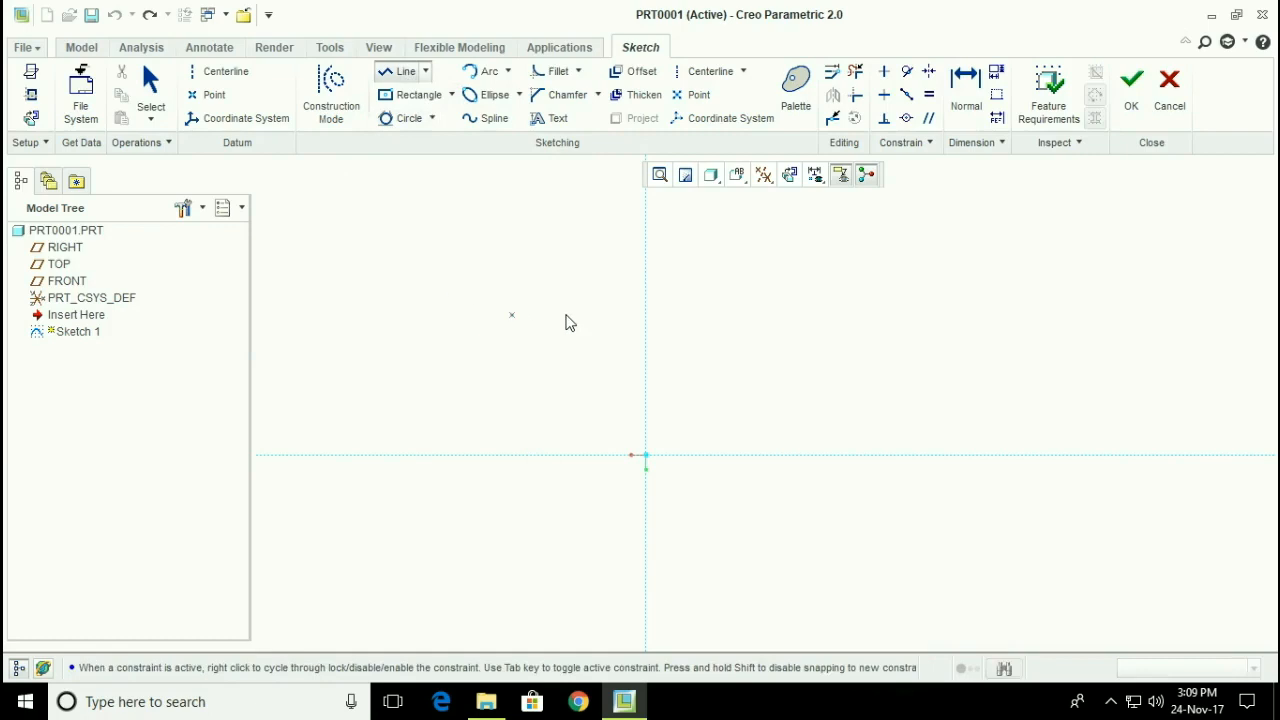
{"action": "left_click", "coordinate": [904, 314]}
{"action": "middle_click", "coordinate": [884, 380]}
{"action": "left_click", "coordinate": [547, 263]}
{"action": "left_click", "coordinate": [494, 326]}
{"action": "middle_click", "coordinate": [496, 370]}
{"action": "left_click", "coordinate": [646, 594]}
{"action": "left_click", "coordinate": [716, 594]}
{"action": "middle_click", "coordinate": [794, 586]}
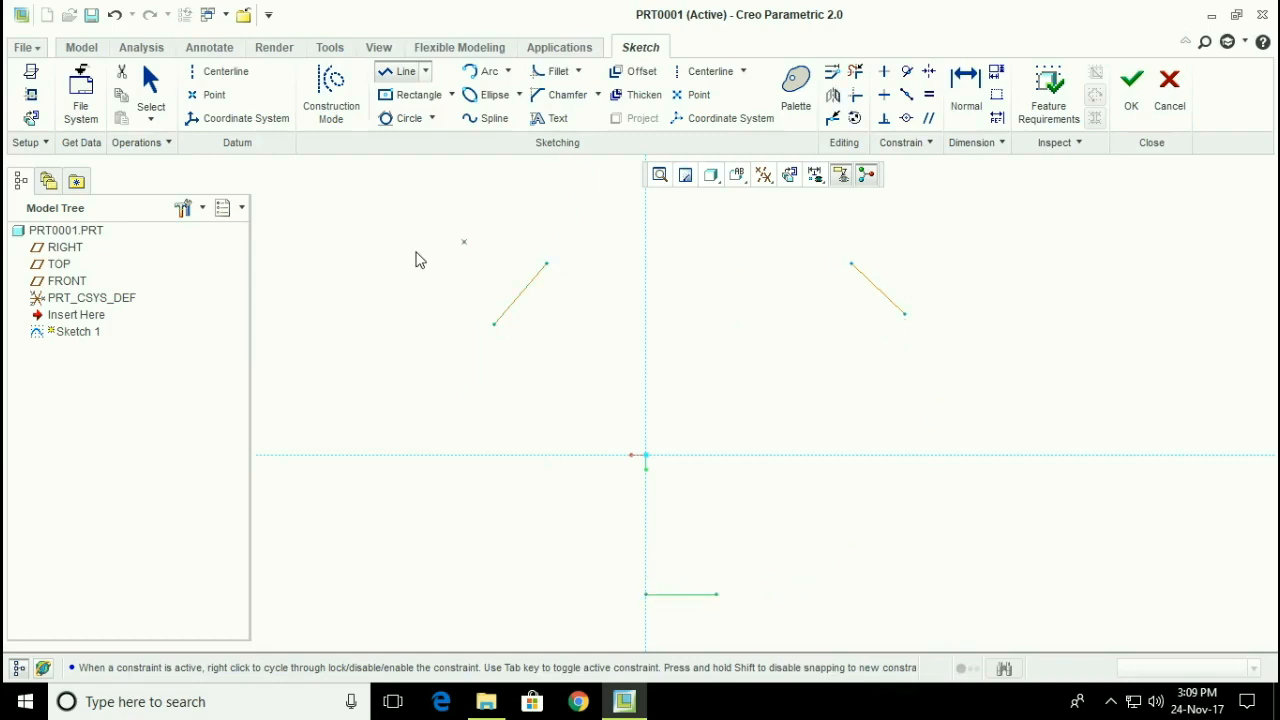
- Sketch a 3 Tangent circle touching the two slanted lines and the horizontal line
{"action": "left_click", "coordinate": [404, 119]}
{"action": "left_click", "coordinate": [521, 298]}
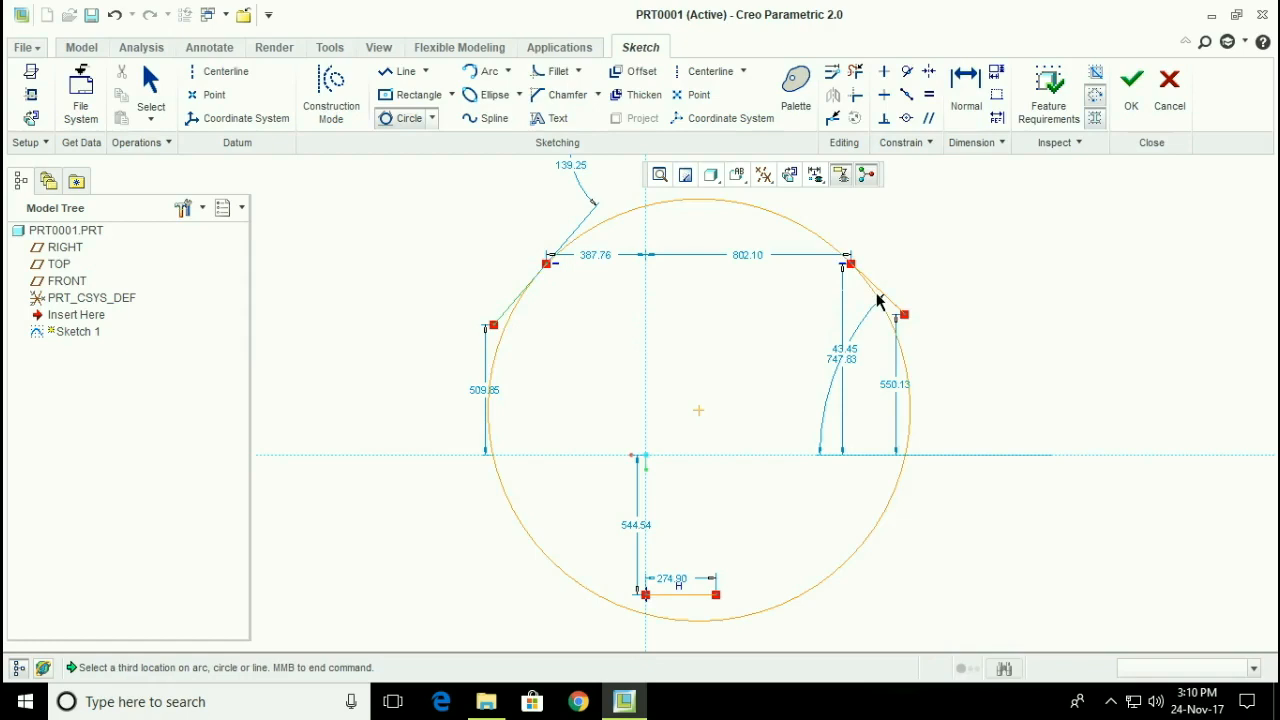
{"action": "left_click", "coordinate": [697, 600]}
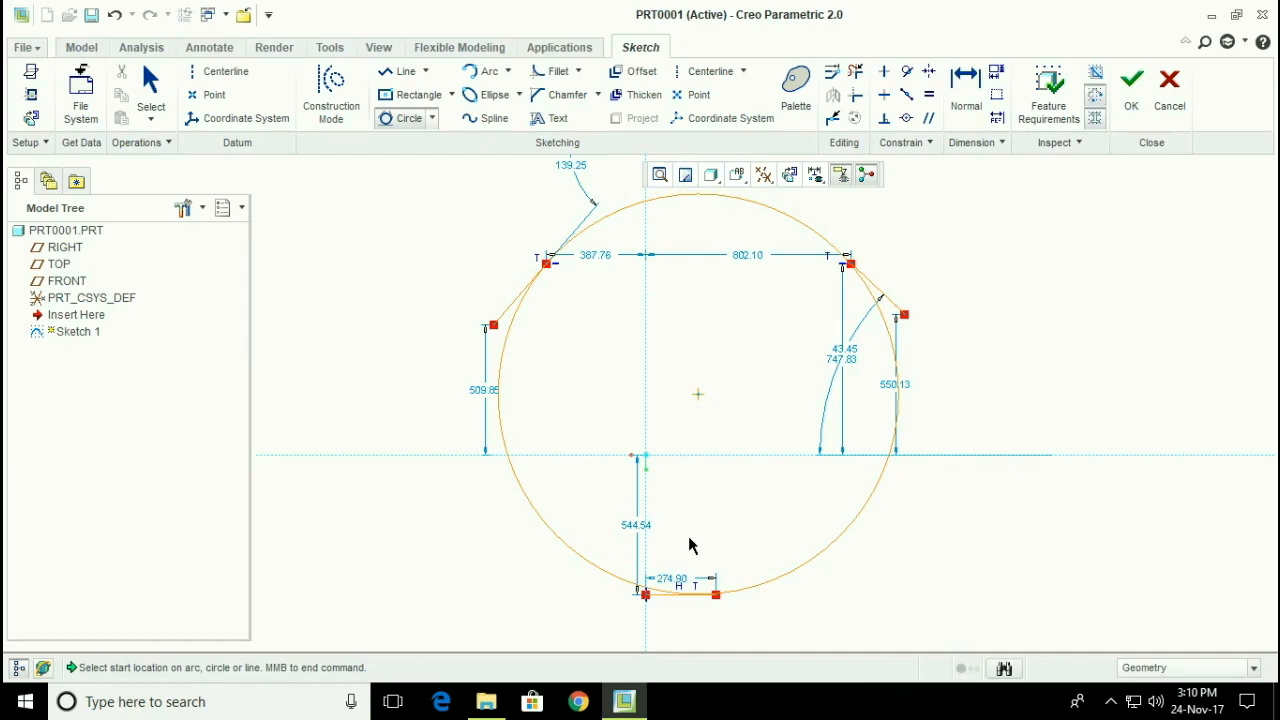
{"action": "middle_click", "coordinate": [697, 612]}
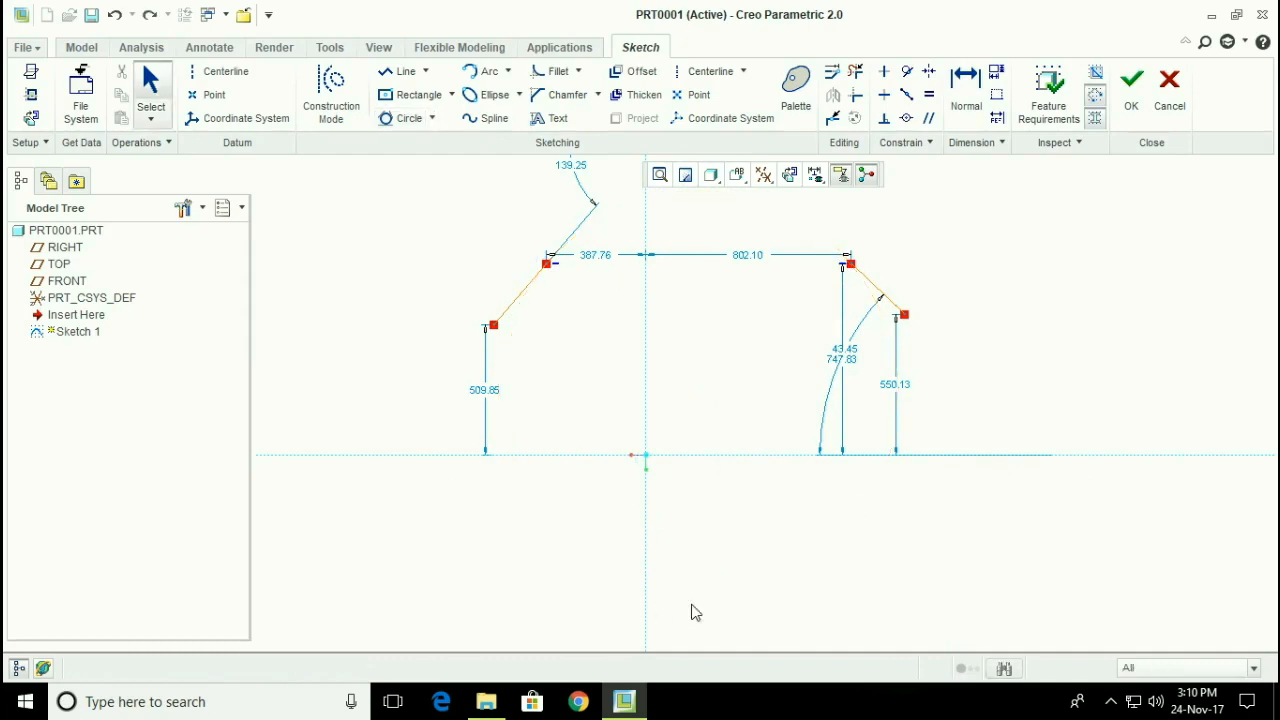
- Undo the tangent circle and the three lines
{"action": "key", "text": "ctrl+z"}
{"action": "key", "text": "ctrl+z"}
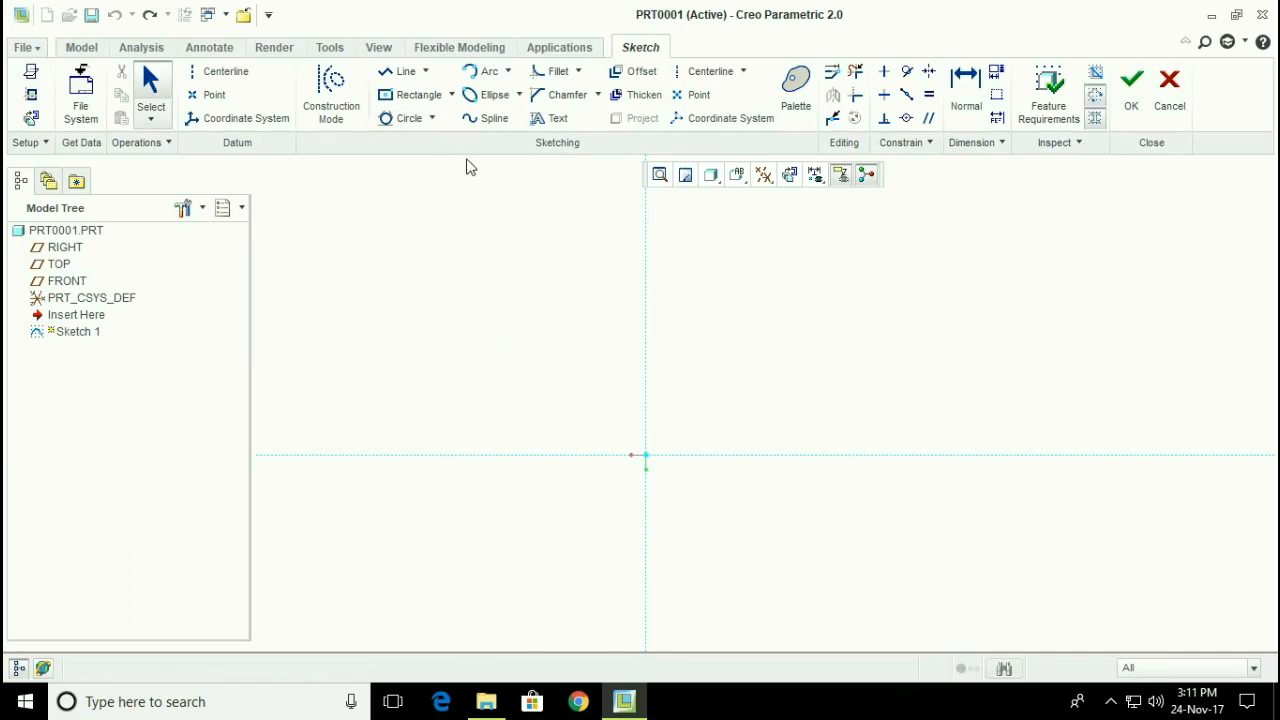
- Sketch a center rectangle about 937 by 644 right of the vertical reference and above the horizontal reference
{"action": "left_click", "coordinate": [420, 95]}
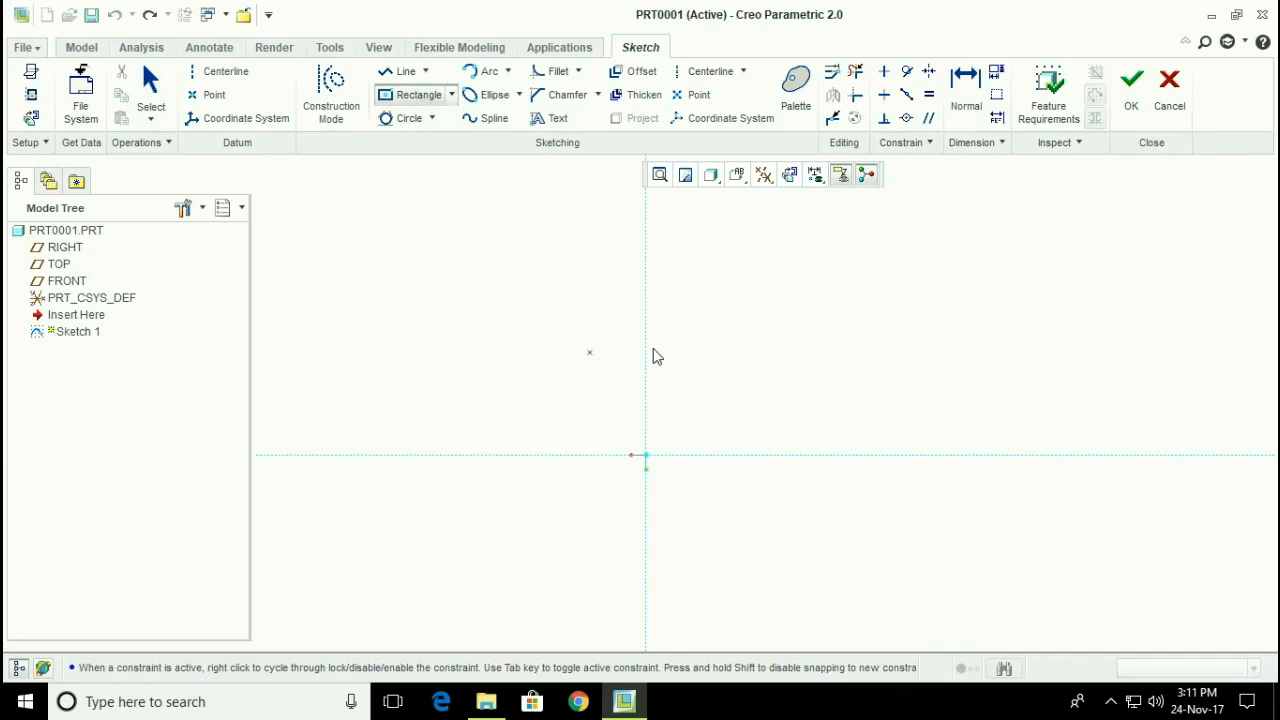
{"action": "left_click", "coordinate": [836, 293]}
{"action": "left_click", "coordinate": [957, 376]}
- Sketch a 3 Tangent circle against the rectangle's upper, left and lower edges
{"action": "left_click", "coordinate": [412, 119]}
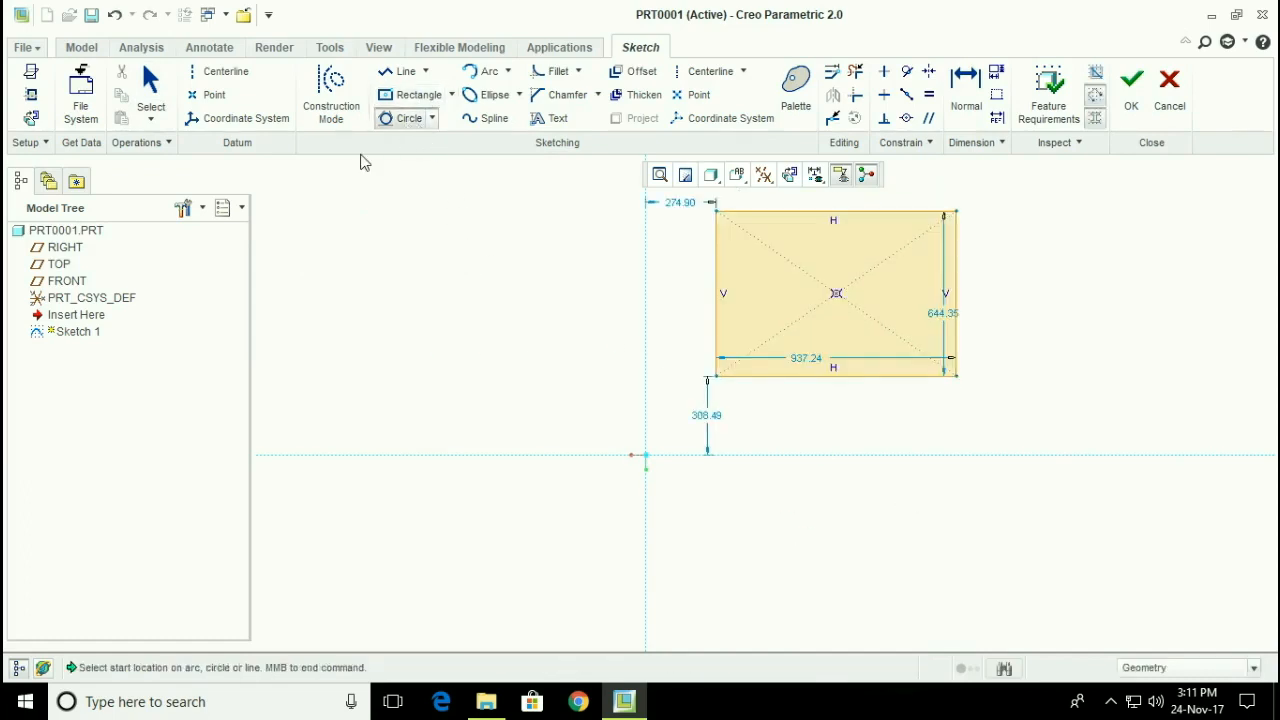
{"action": "left_click", "coordinate": [829, 211]}
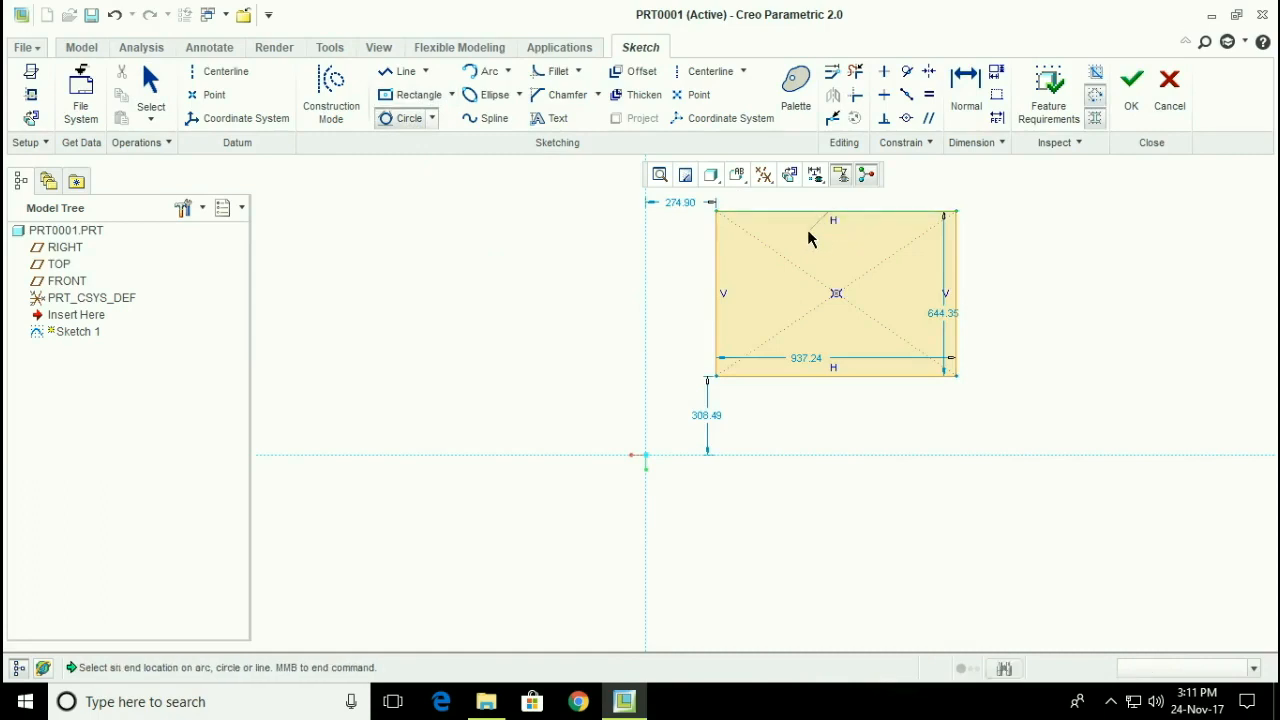
{"action": "left_click", "coordinate": [718, 293]}
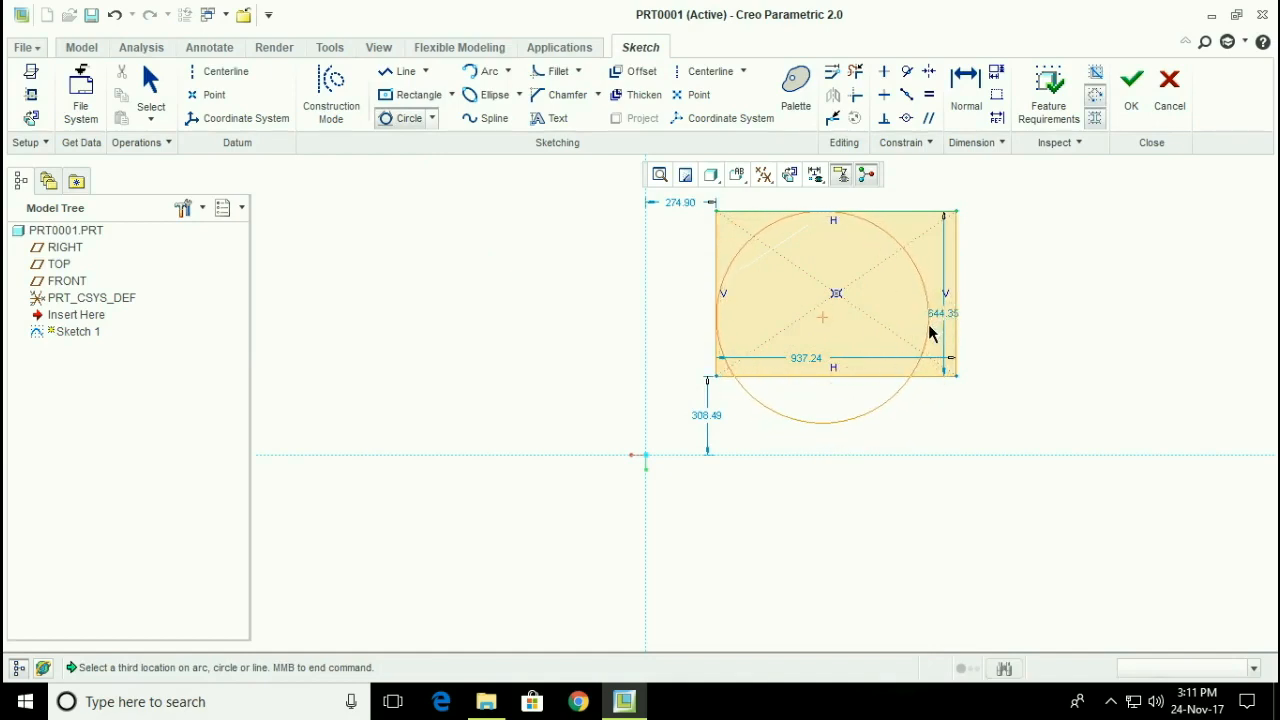
{"action": "left_click", "coordinate": [800, 379]}
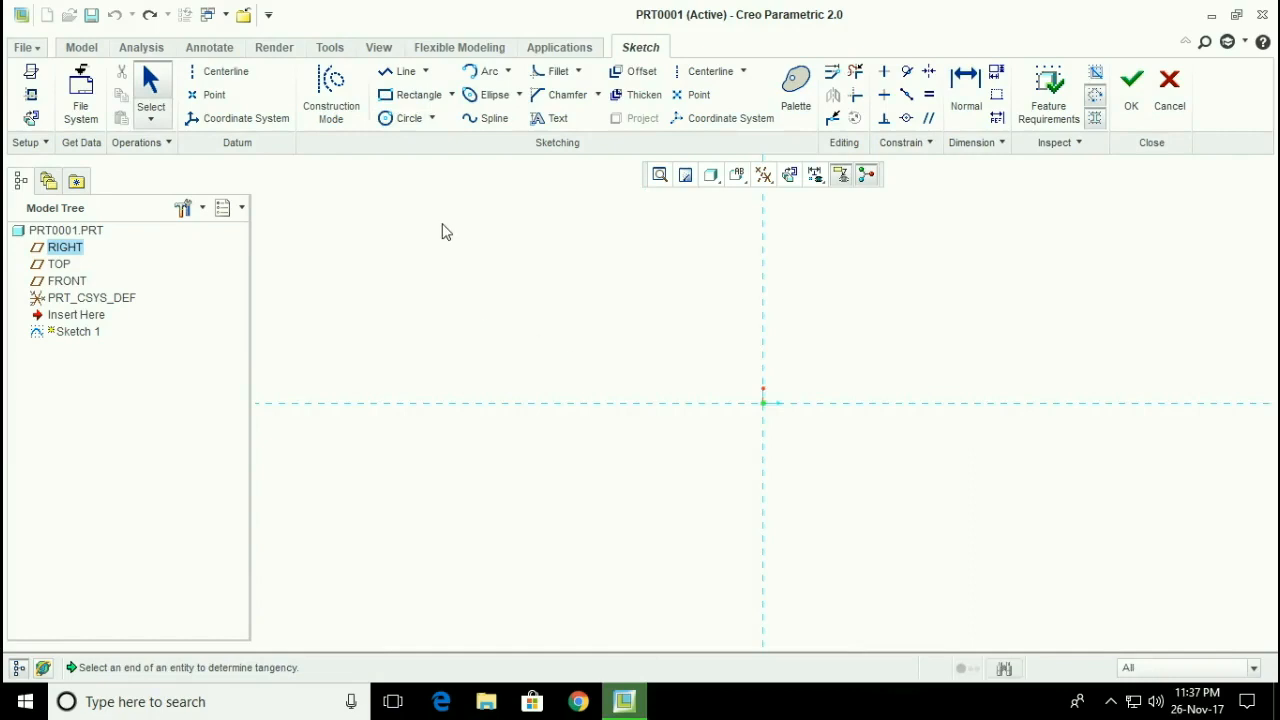
- Sketch 3-Point / Tangent End arcs left of the vertical reference: a large one touching the horizontal reference from below and a flatter one above
{"action": "left_click", "coordinate": [507, 71]}
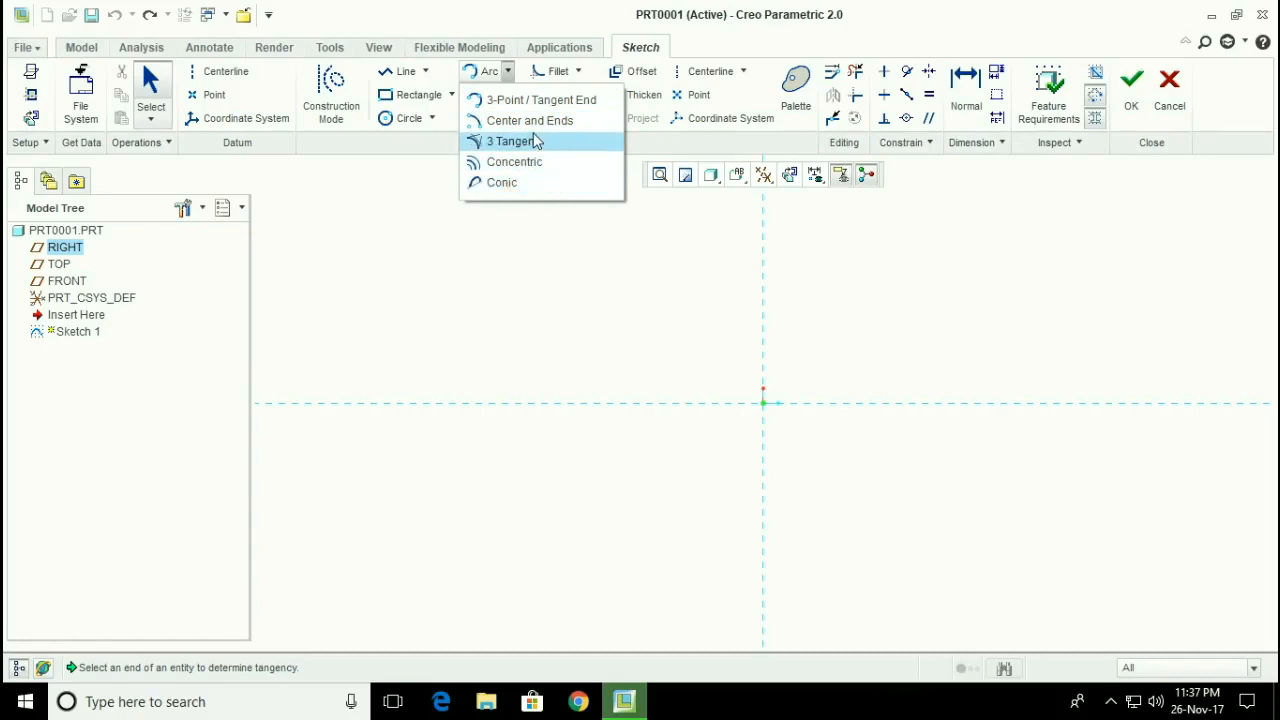
{"action": "left_click", "coordinate": [540, 104]}
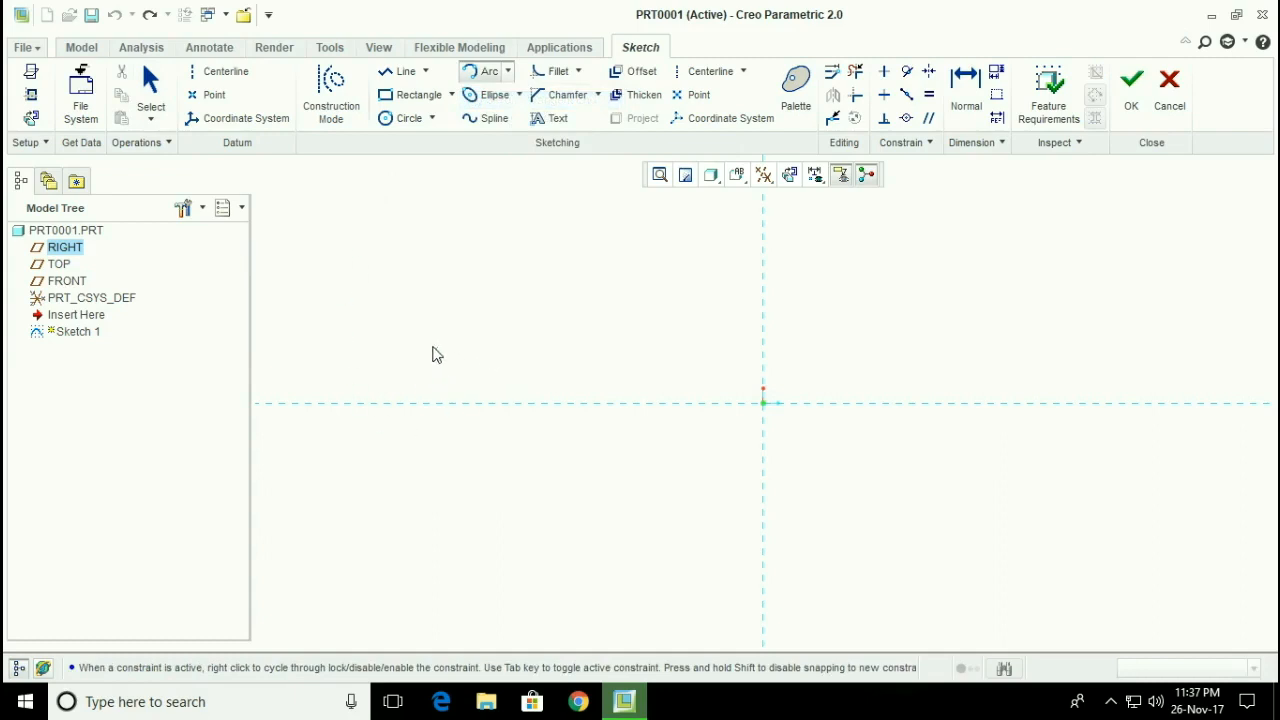
{"action": "left_click", "coordinate": [397, 373]}
{"action": "left_click", "coordinate": [465, 530]}
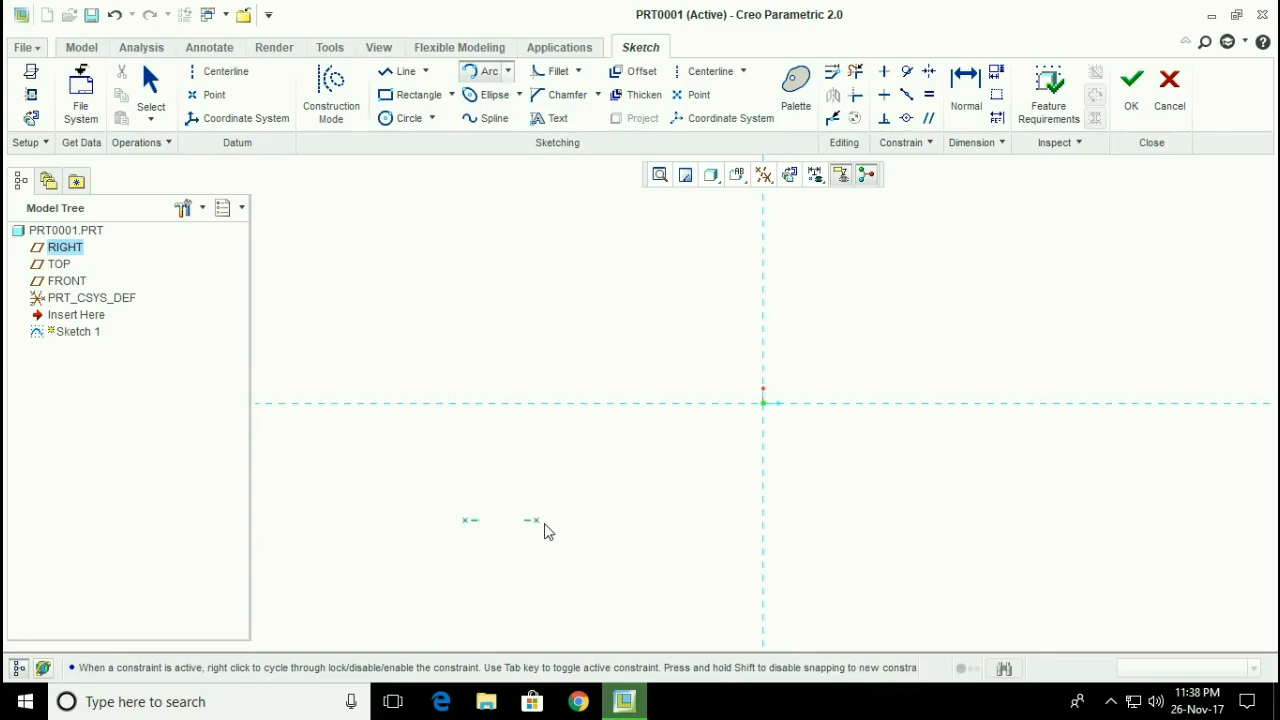
{"action": "left_click", "coordinate": [649, 540]}
{"action": "left_click", "coordinate": [578, 410]}
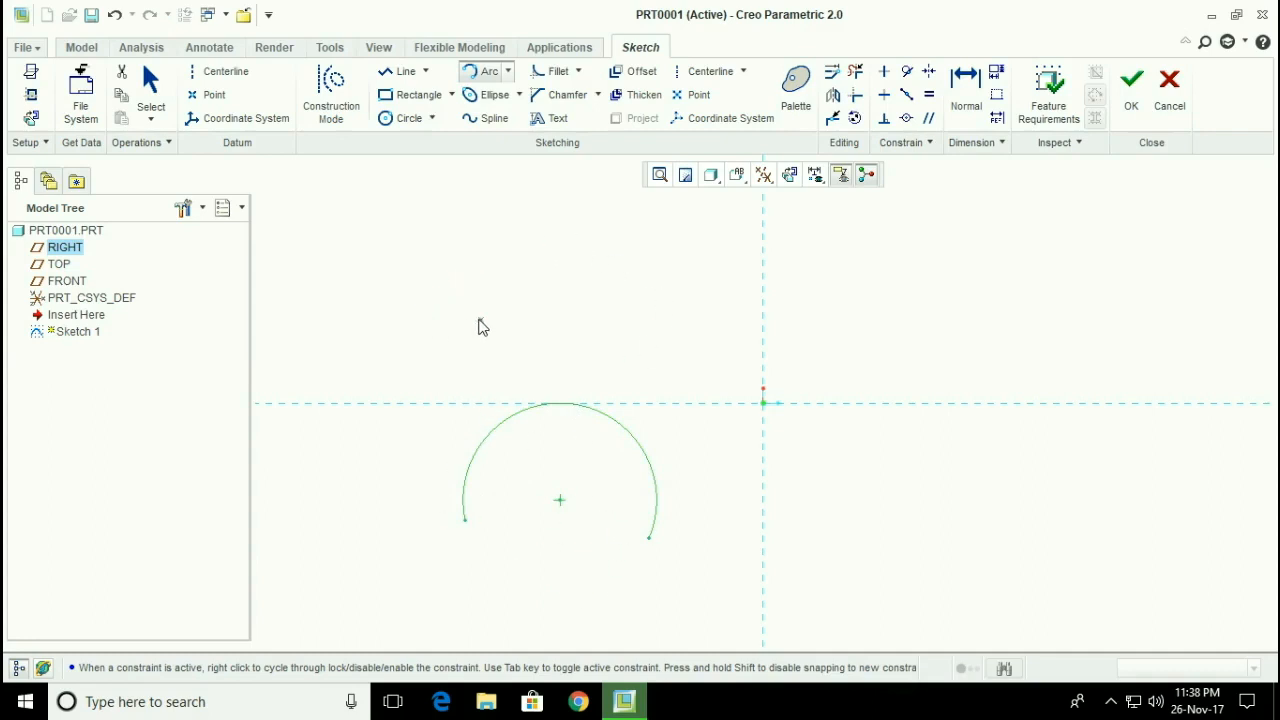
{"action": "left_click", "coordinate": [411, 301]}
{"action": "left_click", "coordinate": [451, 291]}
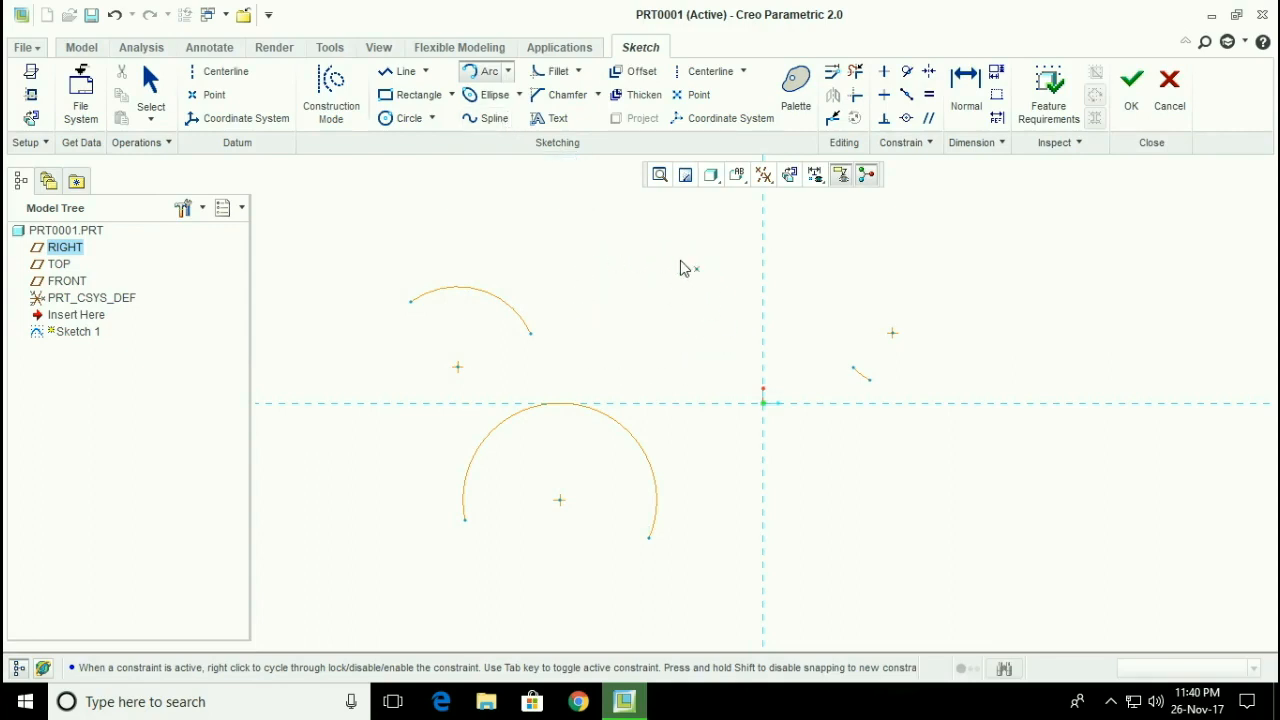
- Sketch two Center and Ends arcs right of the vertical reference, one above the horizontal reference and a larger one below it
{"action": "left_click", "coordinate": [508, 72]}
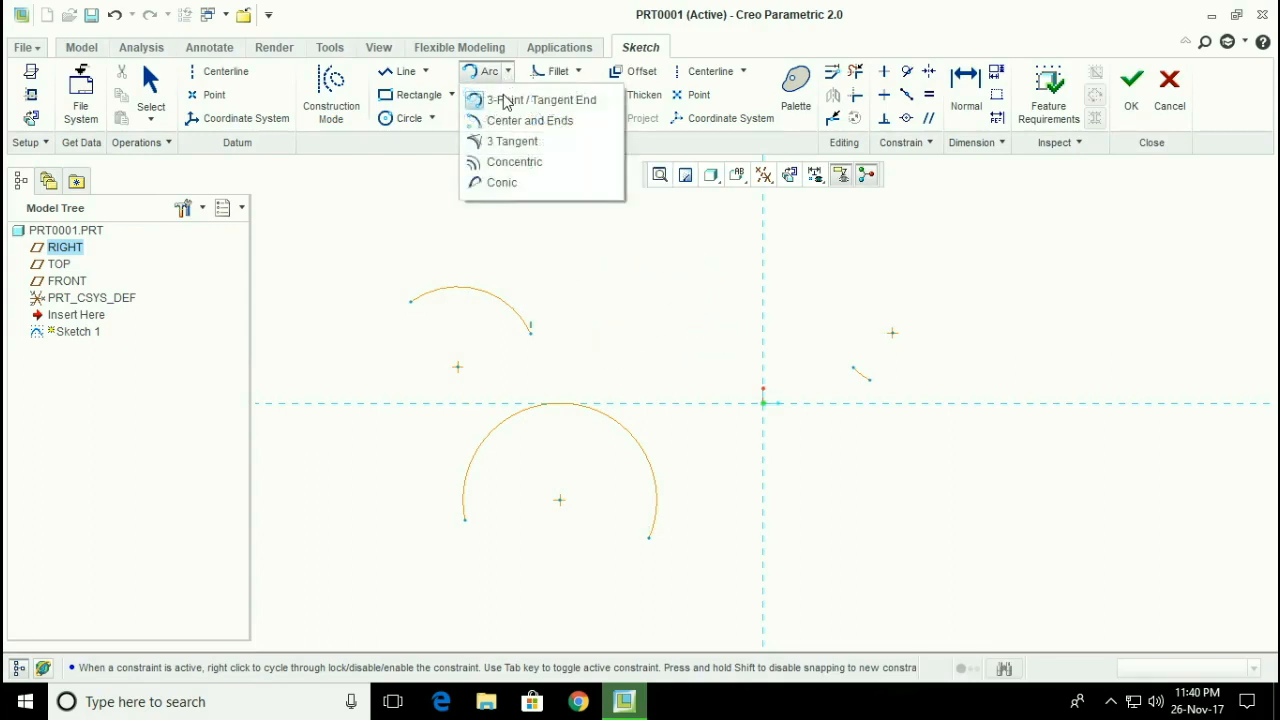
{"action": "left_click", "coordinate": [528, 122]}
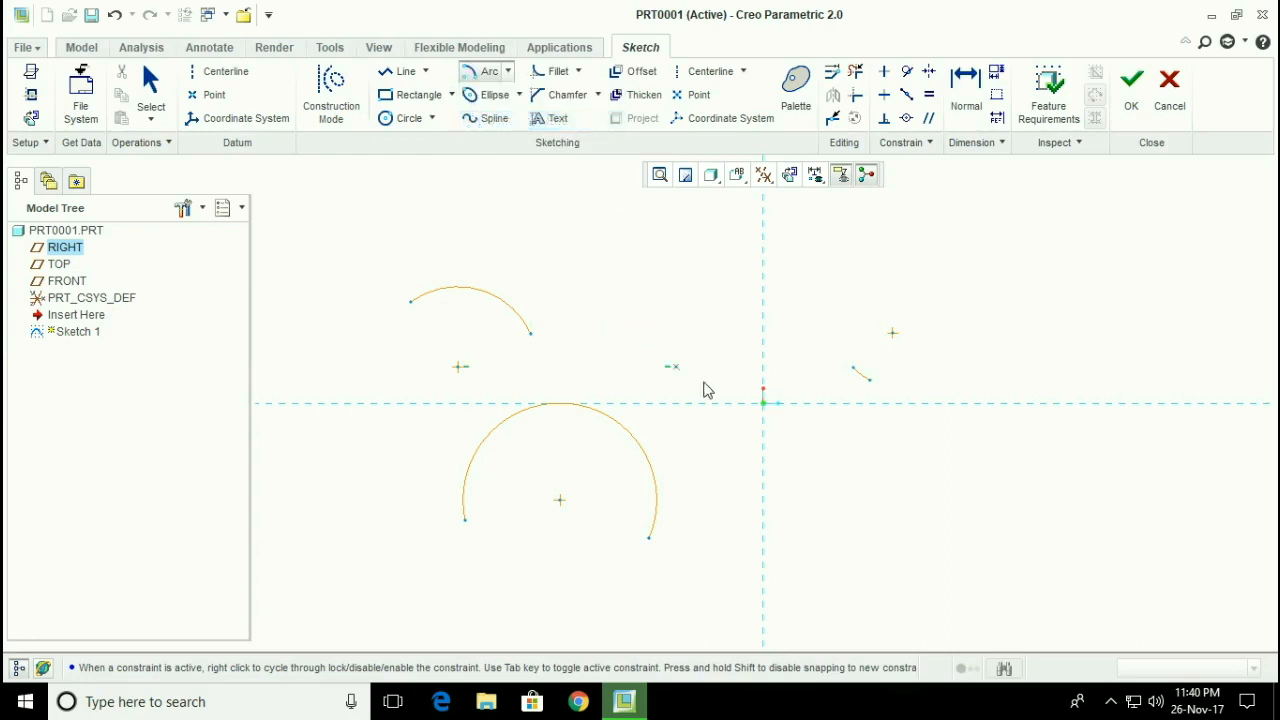
{"action": "left_click", "coordinate": [1074, 322]}
{"action": "left_click", "coordinate": [968, 374]}
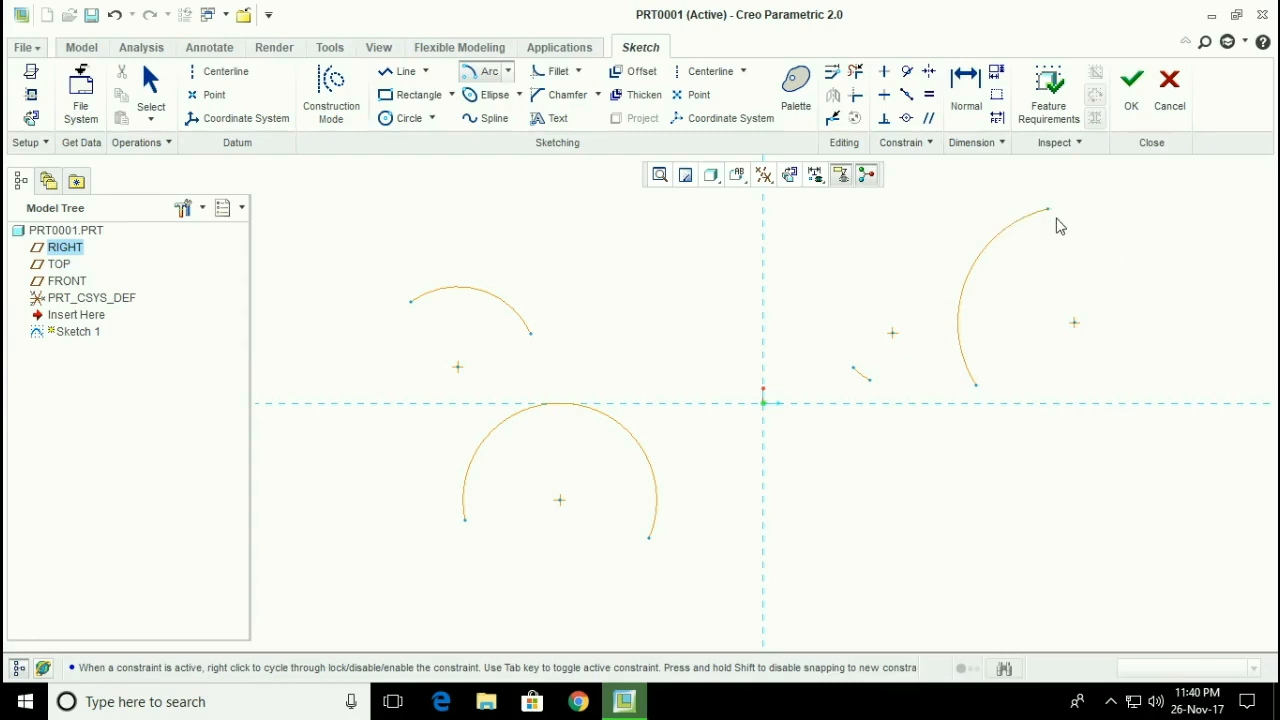
{"action": "left_click", "coordinate": [1008, 273]}
{"action": "left_click", "coordinate": [944, 561]}
{"action": "left_click", "coordinate": [890, 447]}
{"action": "left_click", "coordinate": [1088, 574]}
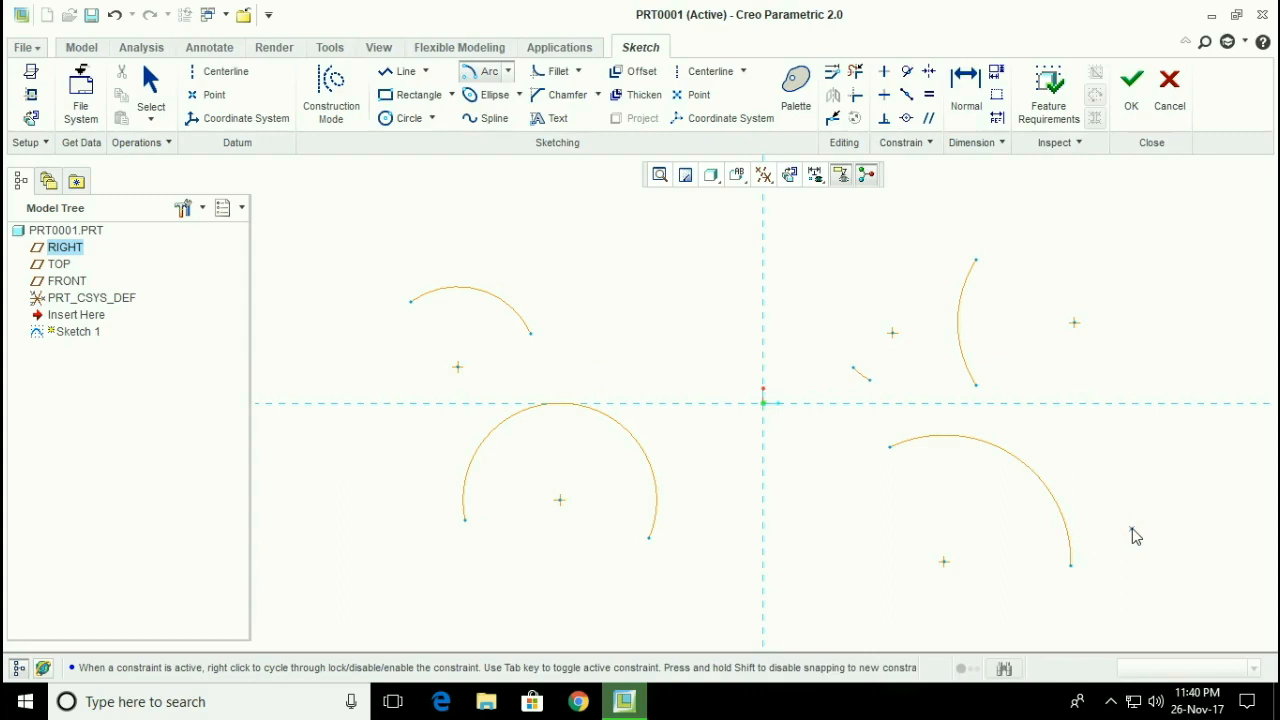
- Sketch three separate lines above the horizontal reference, left of the vertical one: two slanted lines and a horizontal one about 66 long below them
{"action": "left_click", "coordinate": [508, 71]}
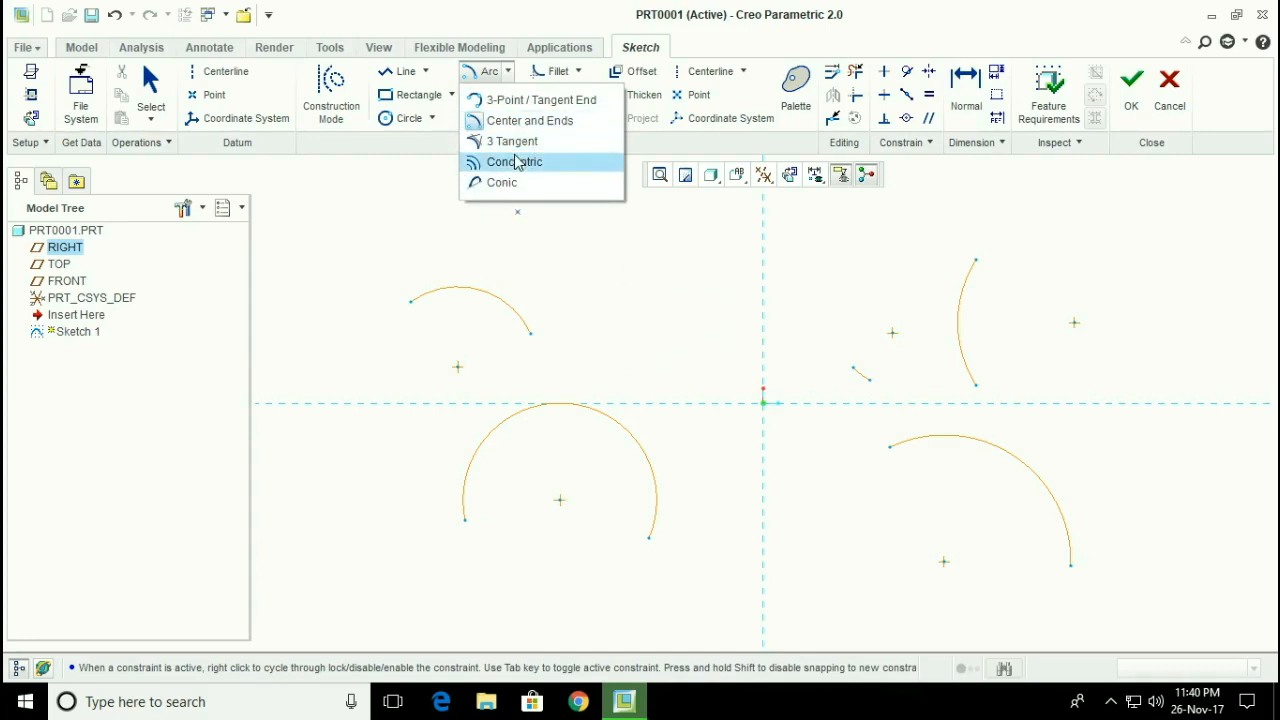
{"action": "left_click", "coordinate": [387, 80]}
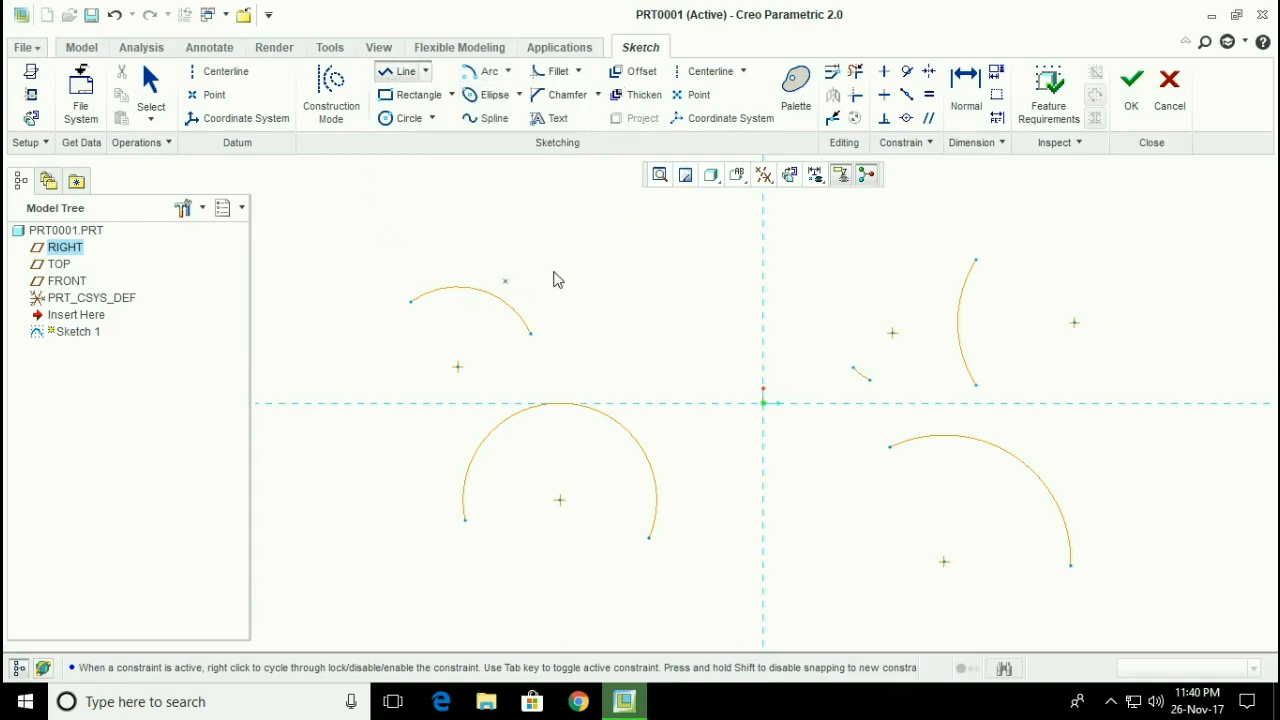
{"action": "left_click", "coordinate": [585, 219]}
{"action": "left_click", "coordinate": [555, 265]}
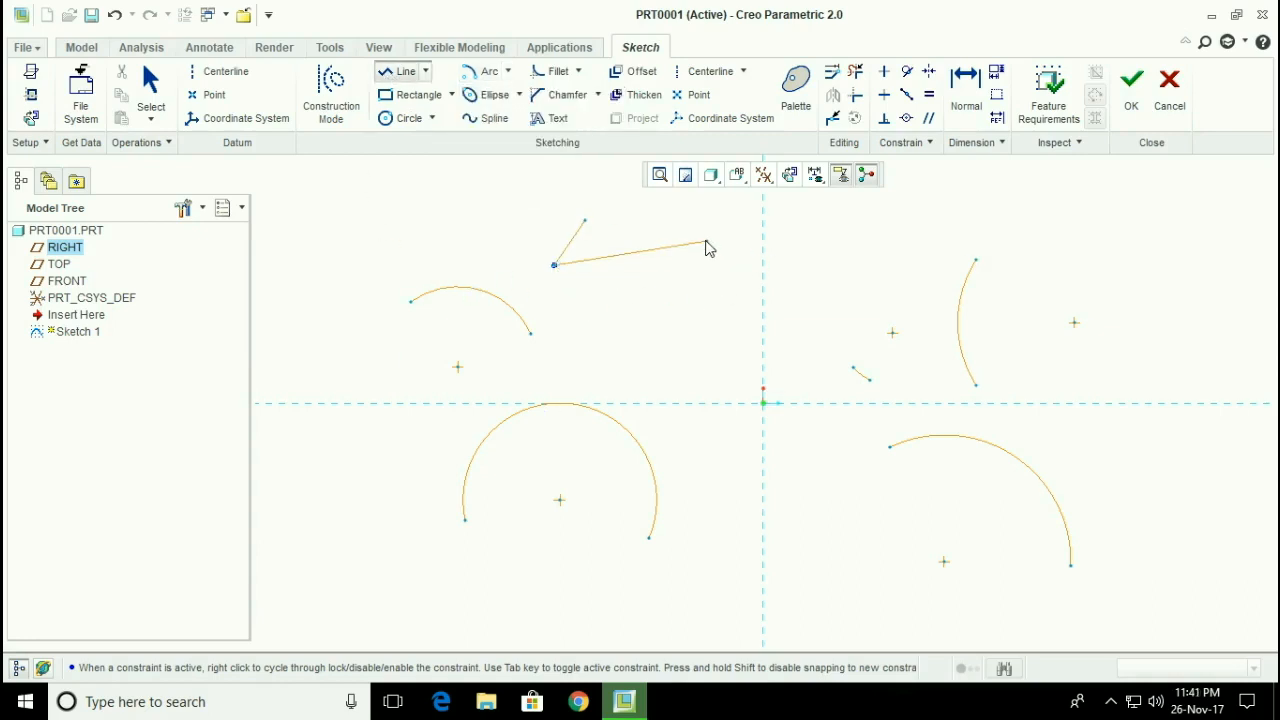
{"action": "middle_click", "coordinate": [708, 260]}
{"action": "left_click", "coordinate": [702, 219]}
{"action": "left_click", "coordinate": [740, 250]}
{"action": "middle_click", "coordinate": [720, 285]}
{"action": "left_click", "coordinate": [635, 343]}
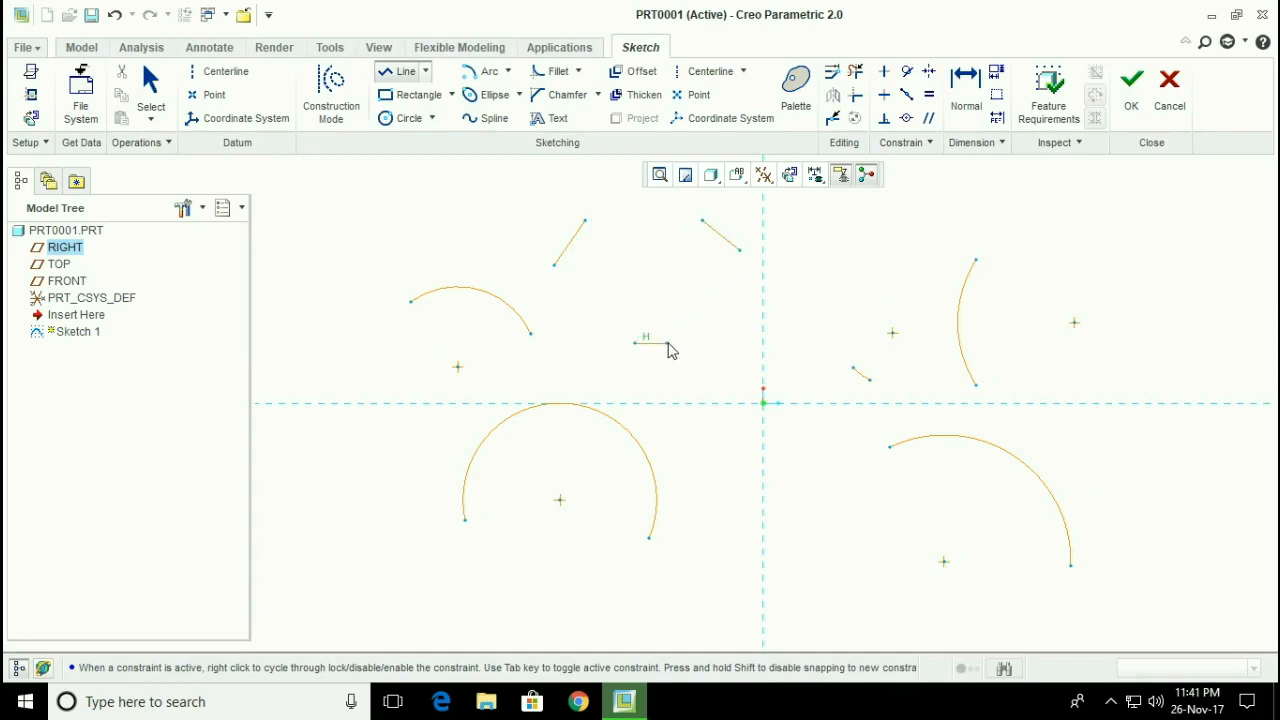
{"action": "left_click", "coordinate": [686, 343]}
{"action": "middle_click", "coordinate": [766, 300]}
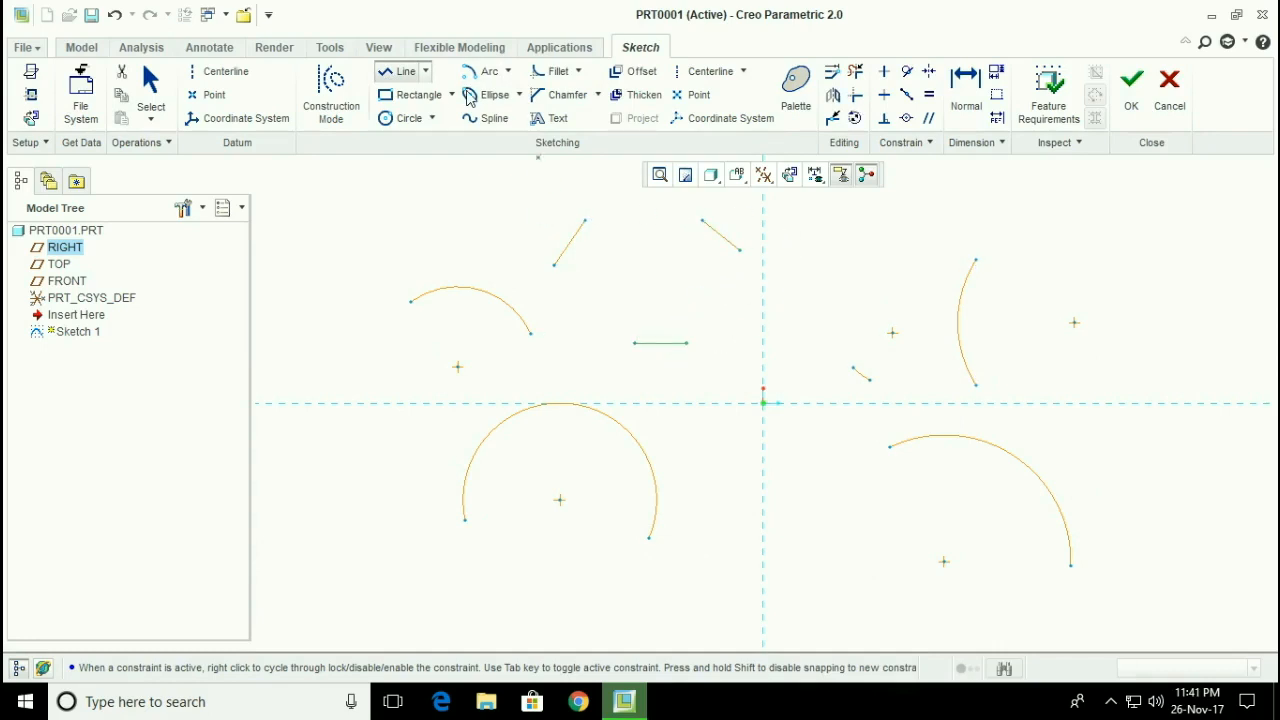
- Sketch a 3 Tangent arc of about 96 radius from one slanted line to the other, tangent to the horizontal line
{"action": "left_click", "coordinate": [508, 71]}
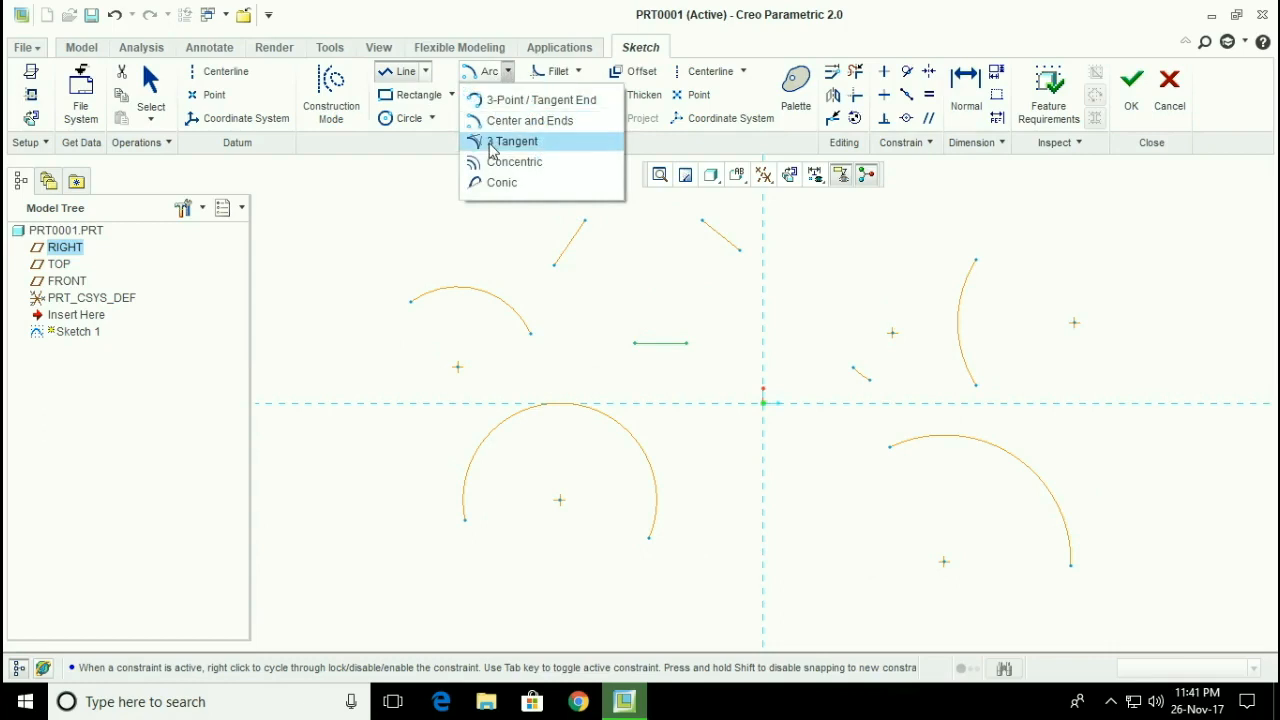
{"action": "left_click", "coordinate": [519, 142]}
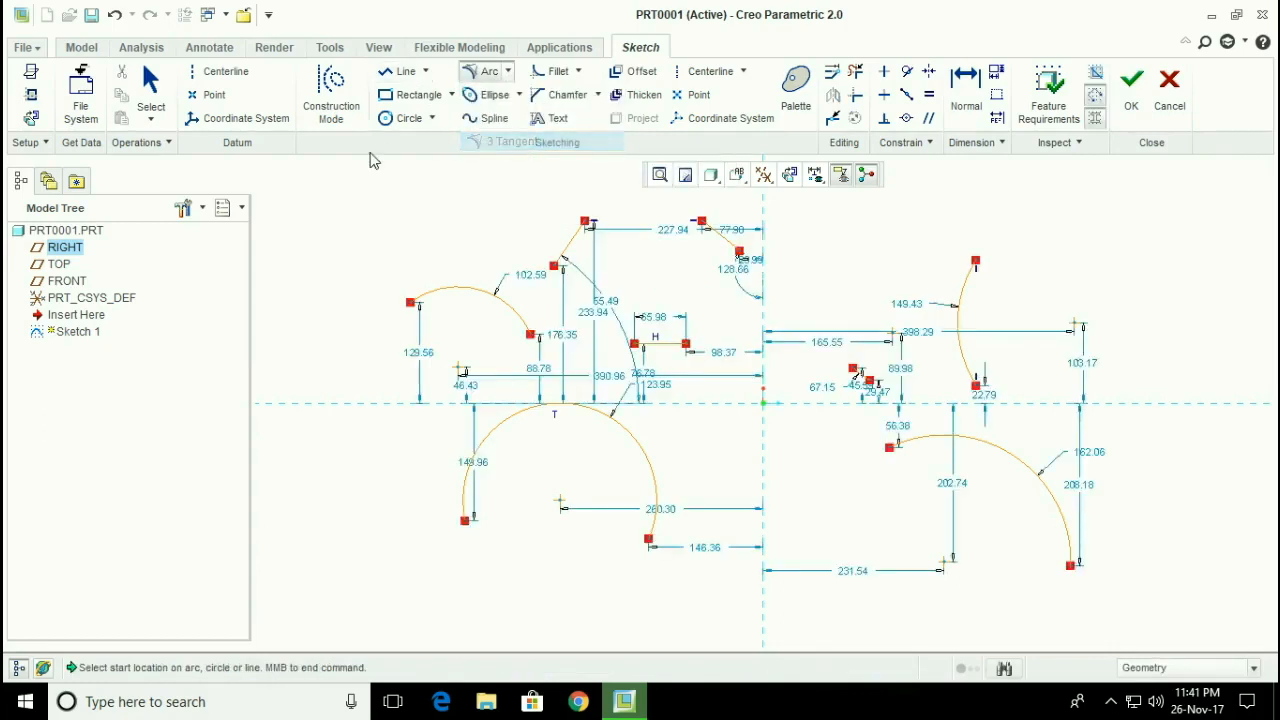
{"action": "left_click", "coordinate": [576, 255]}
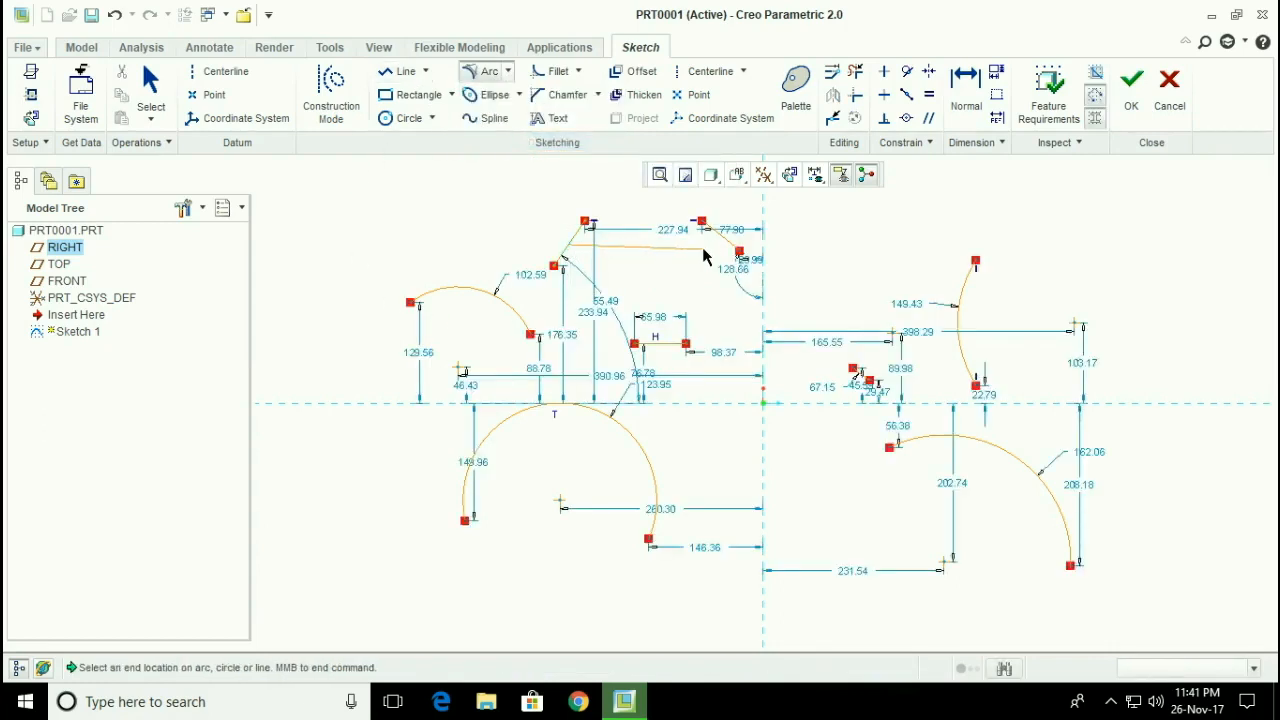
{"action": "left_click", "coordinate": [720, 240]}
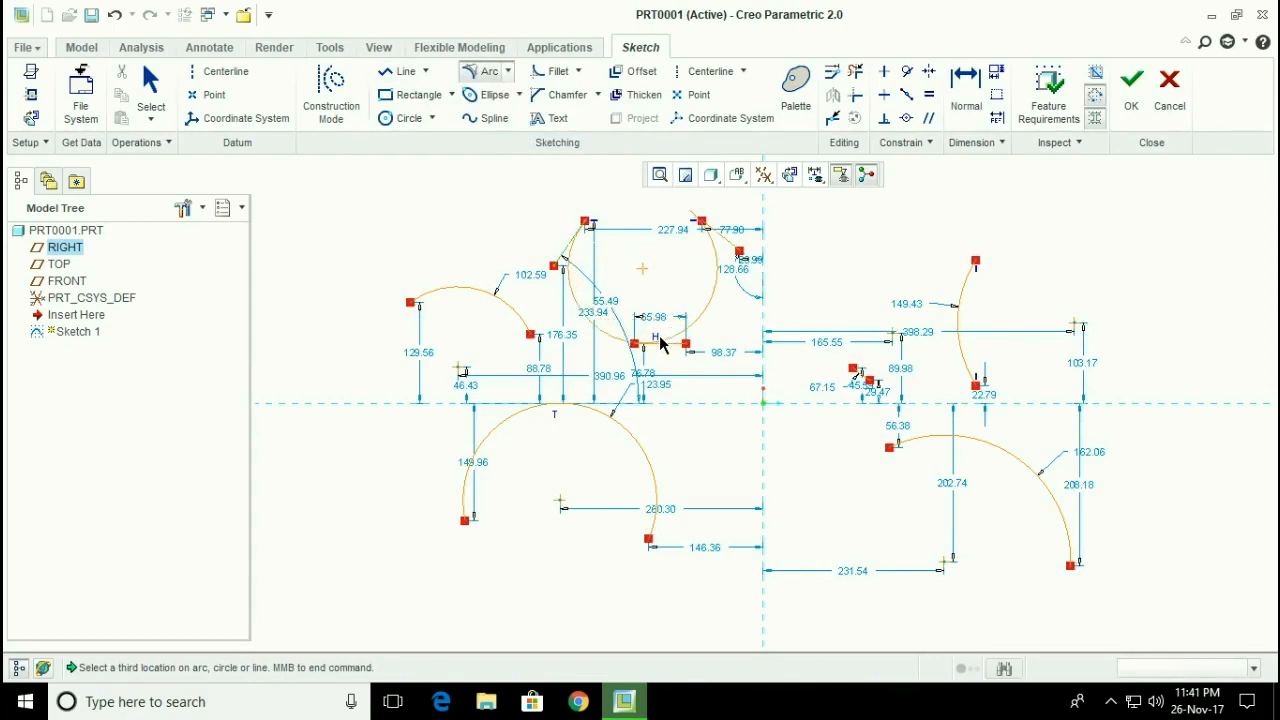
{"action": "left_click", "coordinate": [659, 347]}
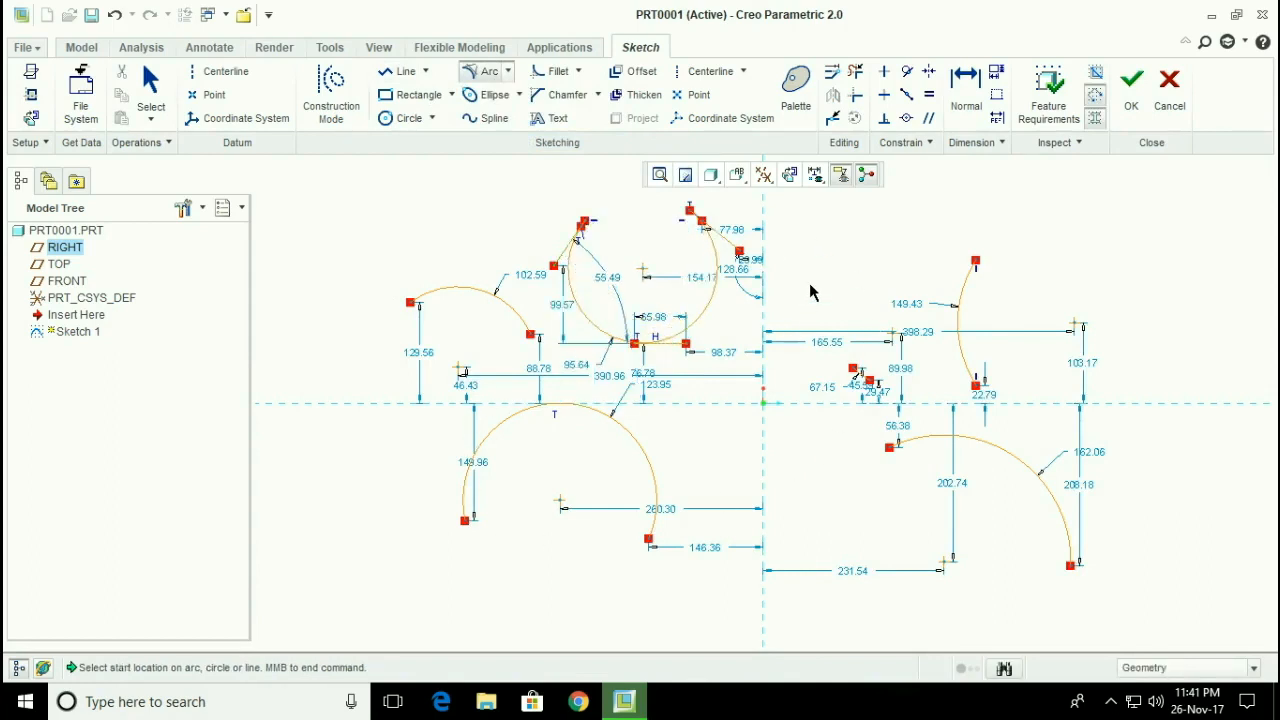
{"action": "middle_click", "coordinate": [810, 290]}
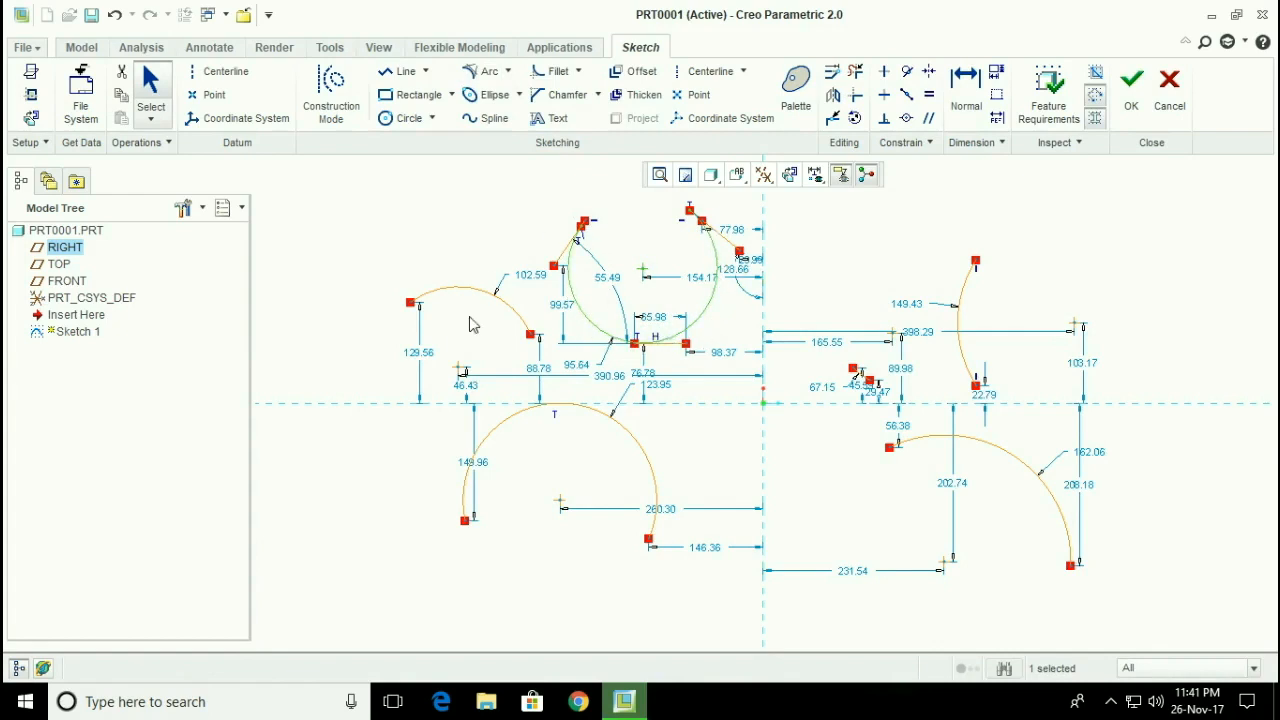
- Sketch a Concentric arc of about 191 radius outside the large arc above the horizontal reference, right of the vertical reference
{"action": "left_click", "coordinate": [481, 71]}
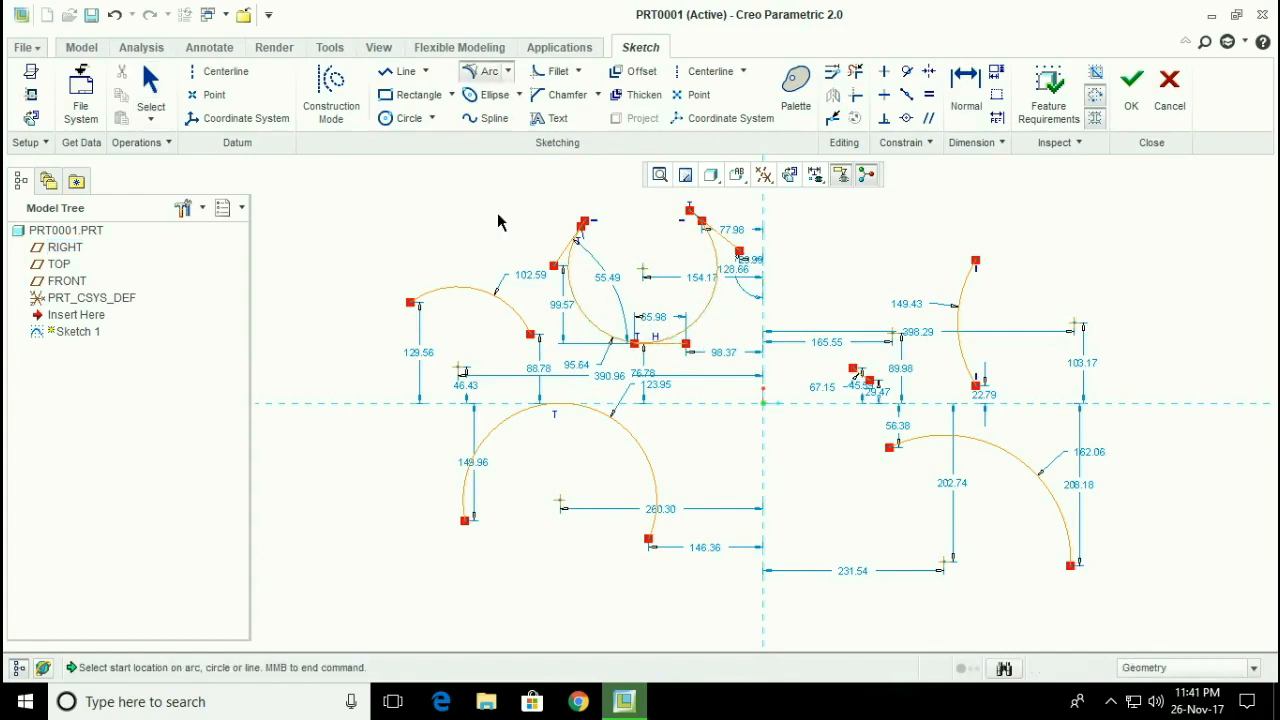
{"action": "left_click", "coordinate": [508, 71]}
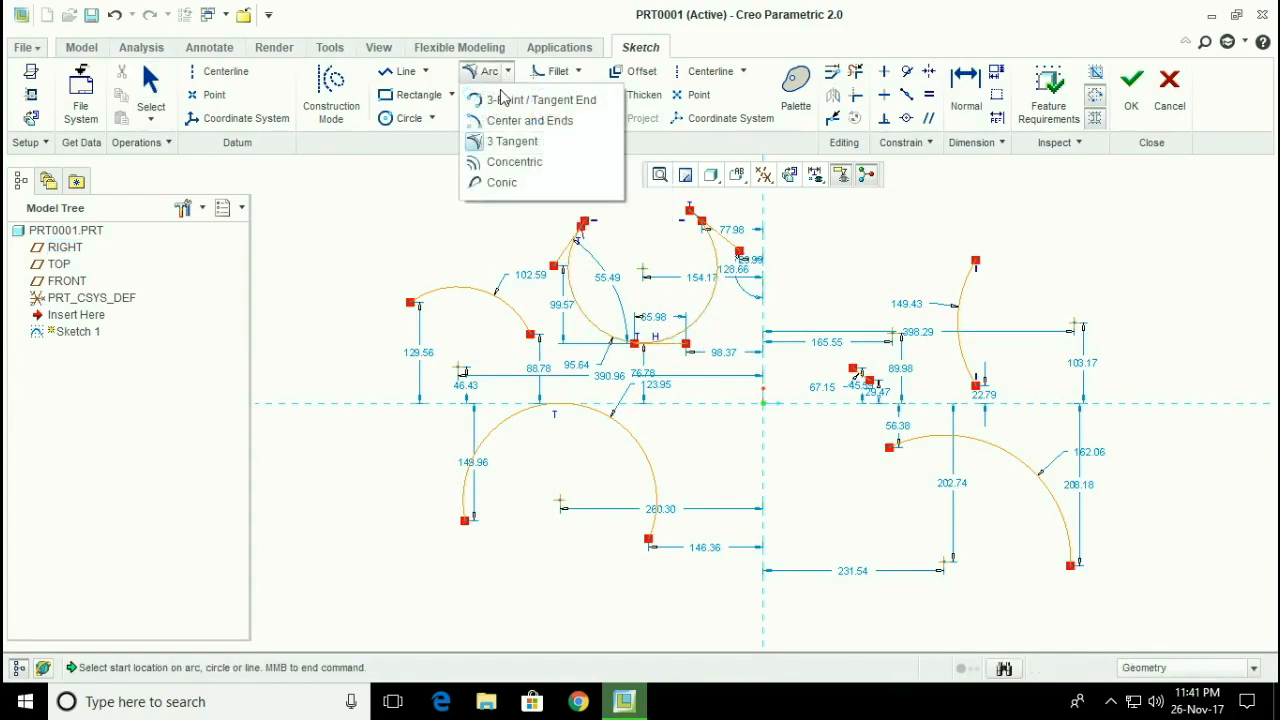
{"action": "left_click", "coordinate": [503, 163]}
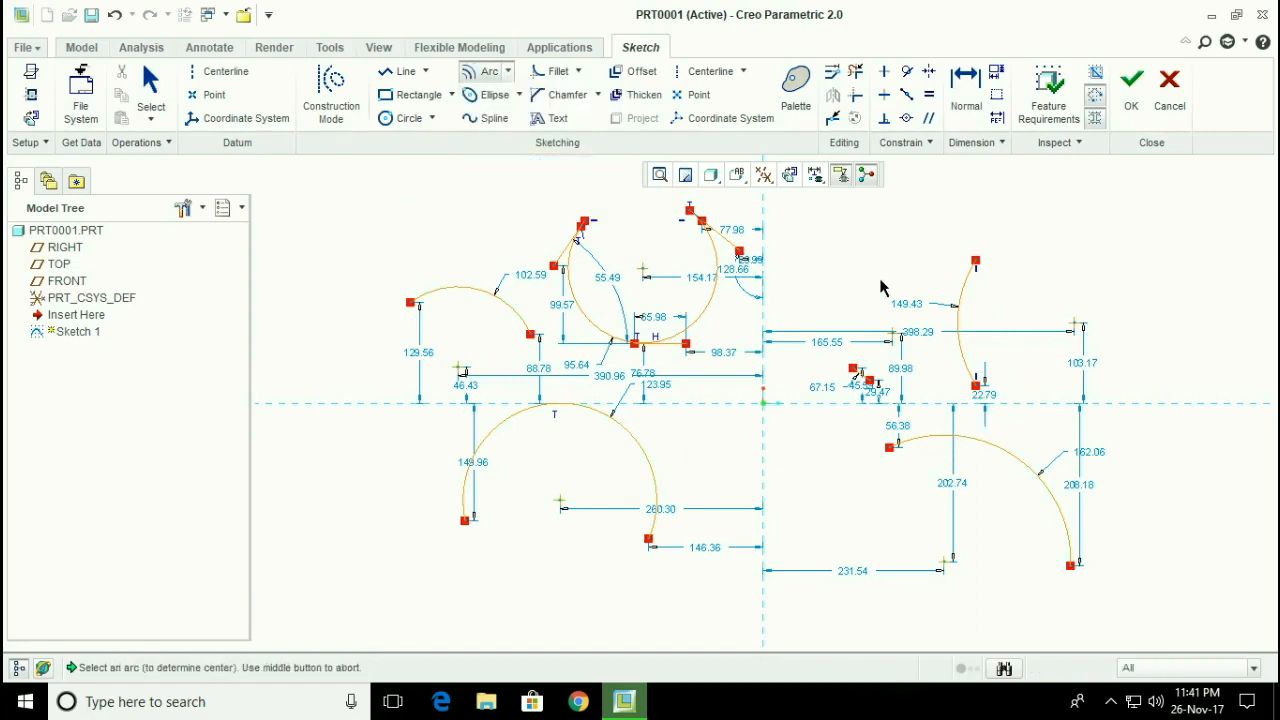
{"action": "left_click", "coordinate": [960, 330]}
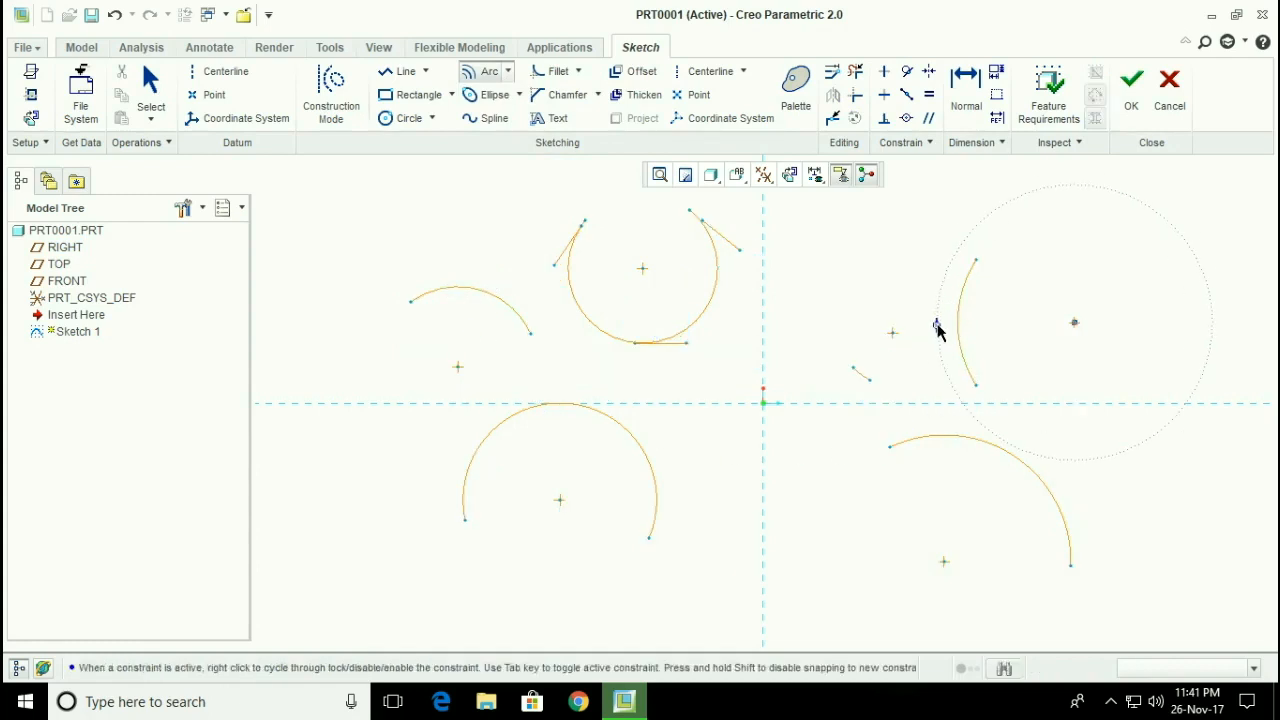
{"action": "left_click", "coordinate": [1013, 208]}
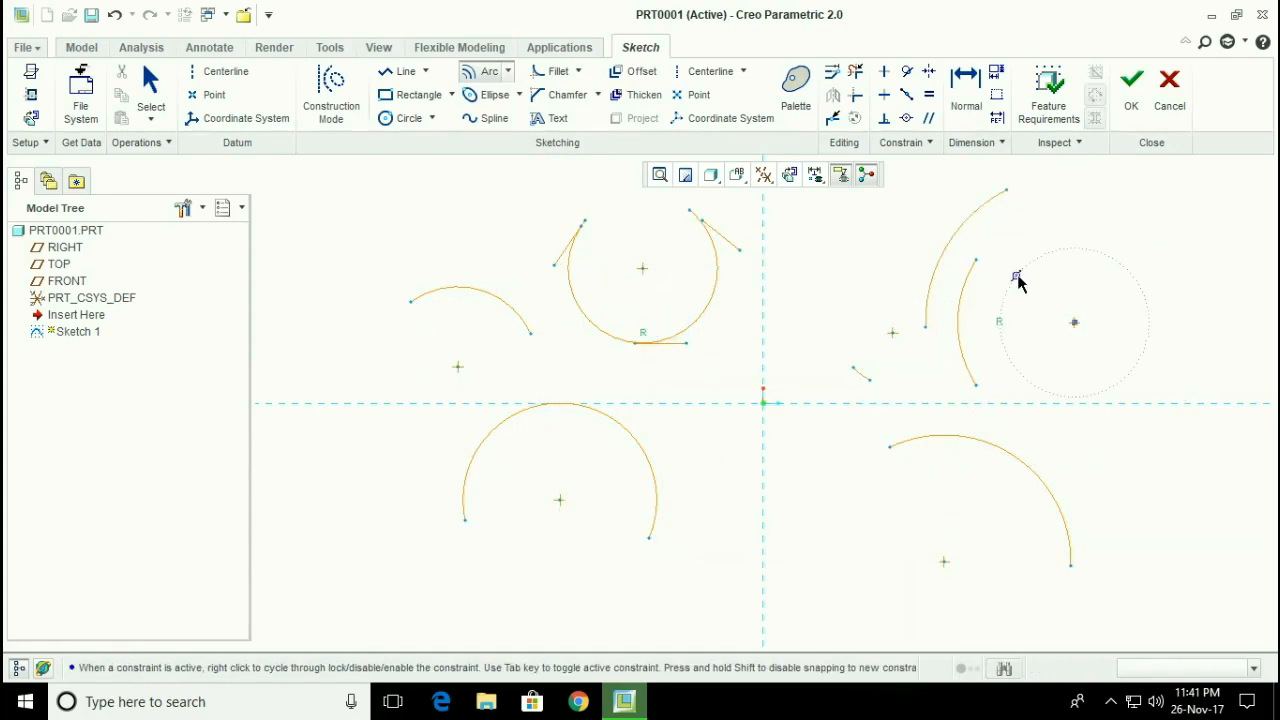
{"action": "middle_click", "coordinate": [1017, 280]}
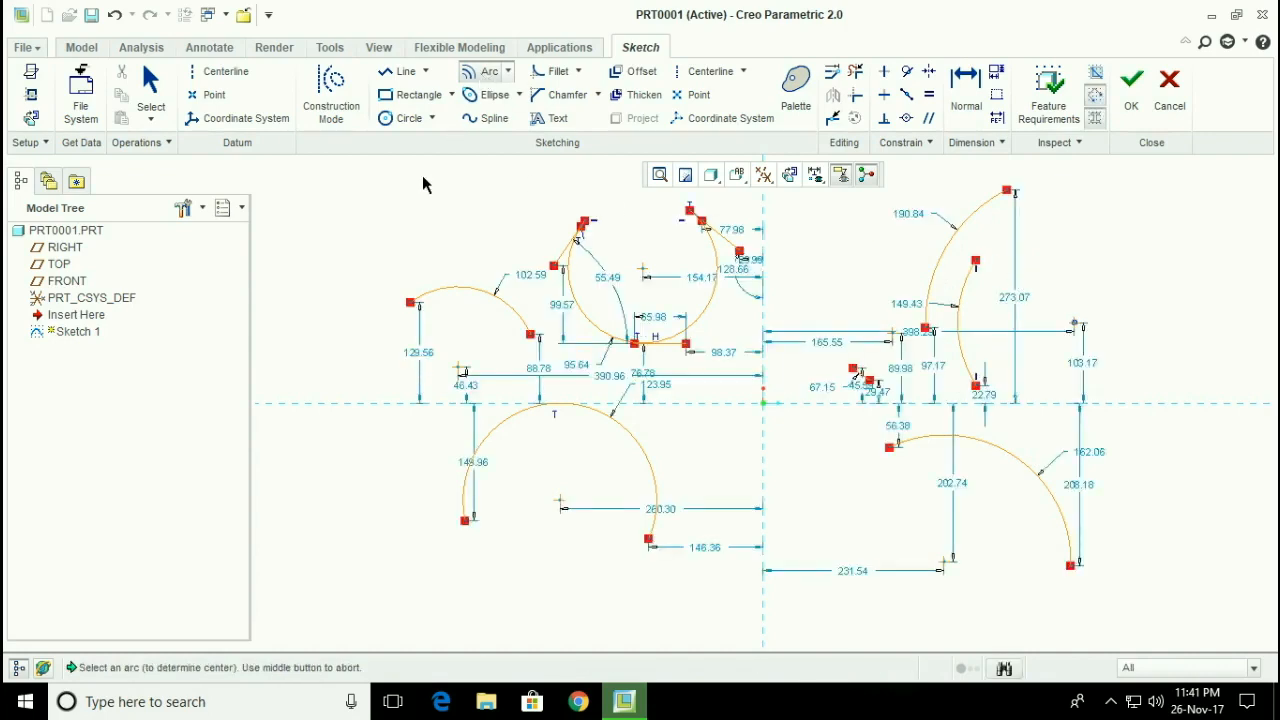
- Sketch Concentric arcs outside the flatter arc left of the vertical reference, radius about 131, and the arc below the horizontal reference on the right, radius about 209
{"action": "left_click", "coordinate": [447, 292]}
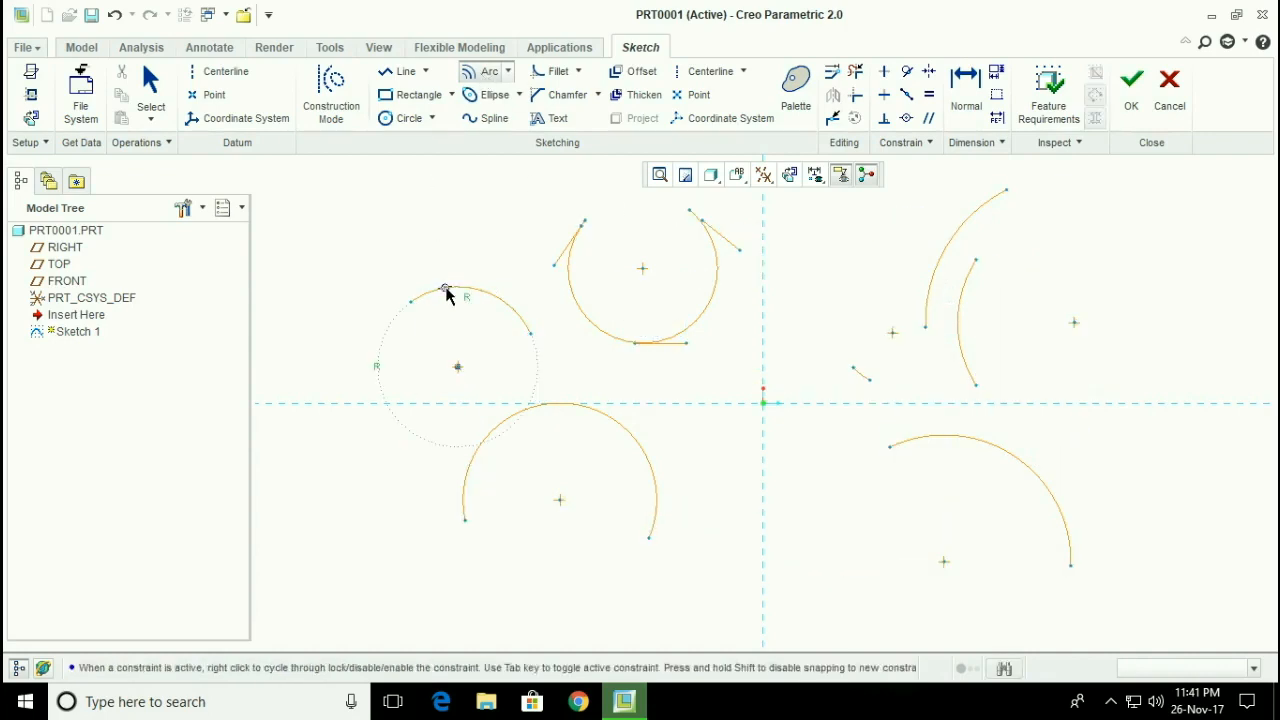
{"action": "left_click", "coordinate": [423, 272]}
{"action": "left_click", "coordinate": [519, 287]}
{"action": "middle_click", "coordinate": [520, 354]}
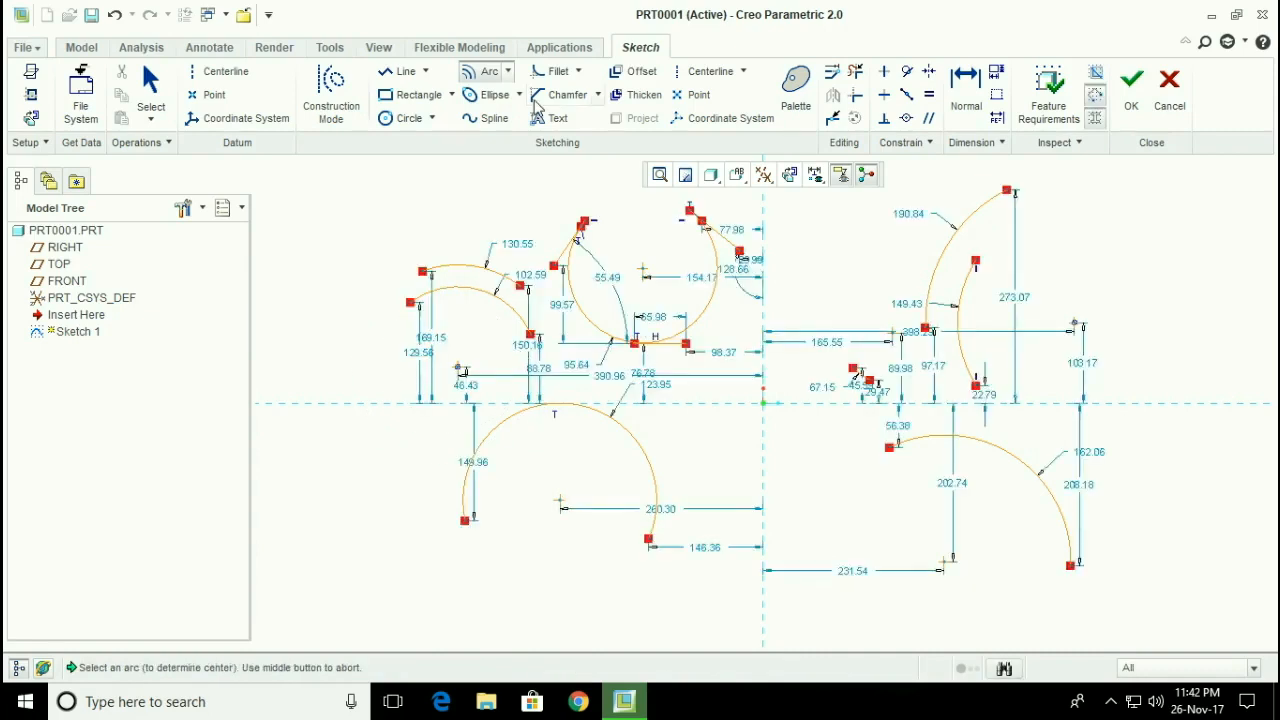
{"action": "left_click", "coordinate": [1013, 458]}
{"action": "left_click", "coordinate": [1054, 442]}
{"action": "left_click", "coordinate": [1105, 590]}
{"action": "middle_click", "coordinate": [1022, 598]}
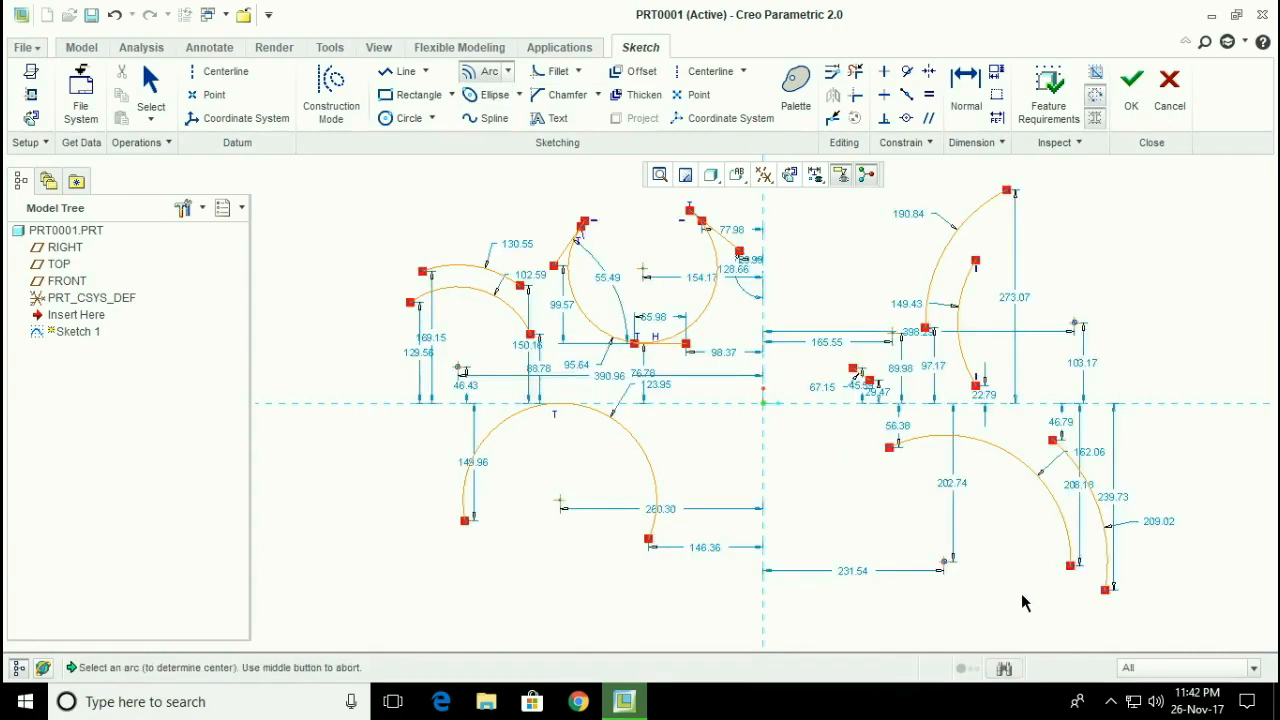
- Sketch a Conic arc bulging upward from a horizontal base, below the large arc that touches the horizontal reference
{"action": "left_click", "coordinate": [509, 73]}
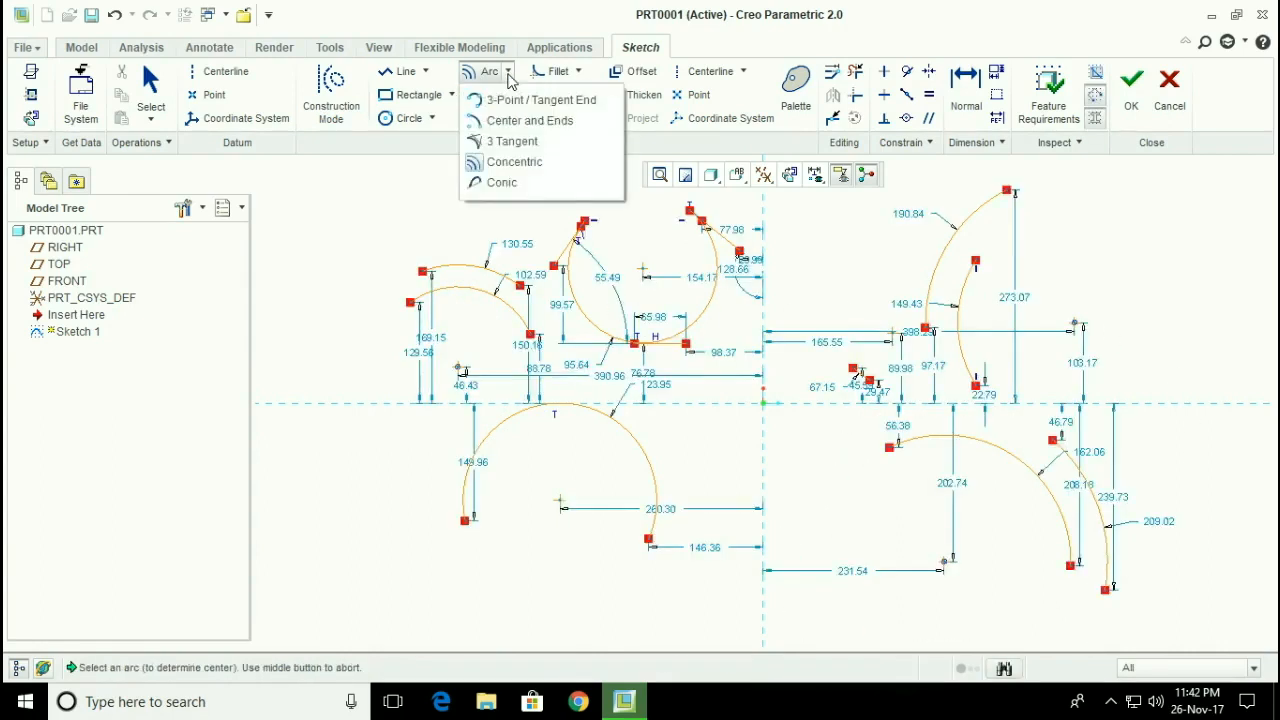
{"action": "left_click", "coordinate": [497, 183]}
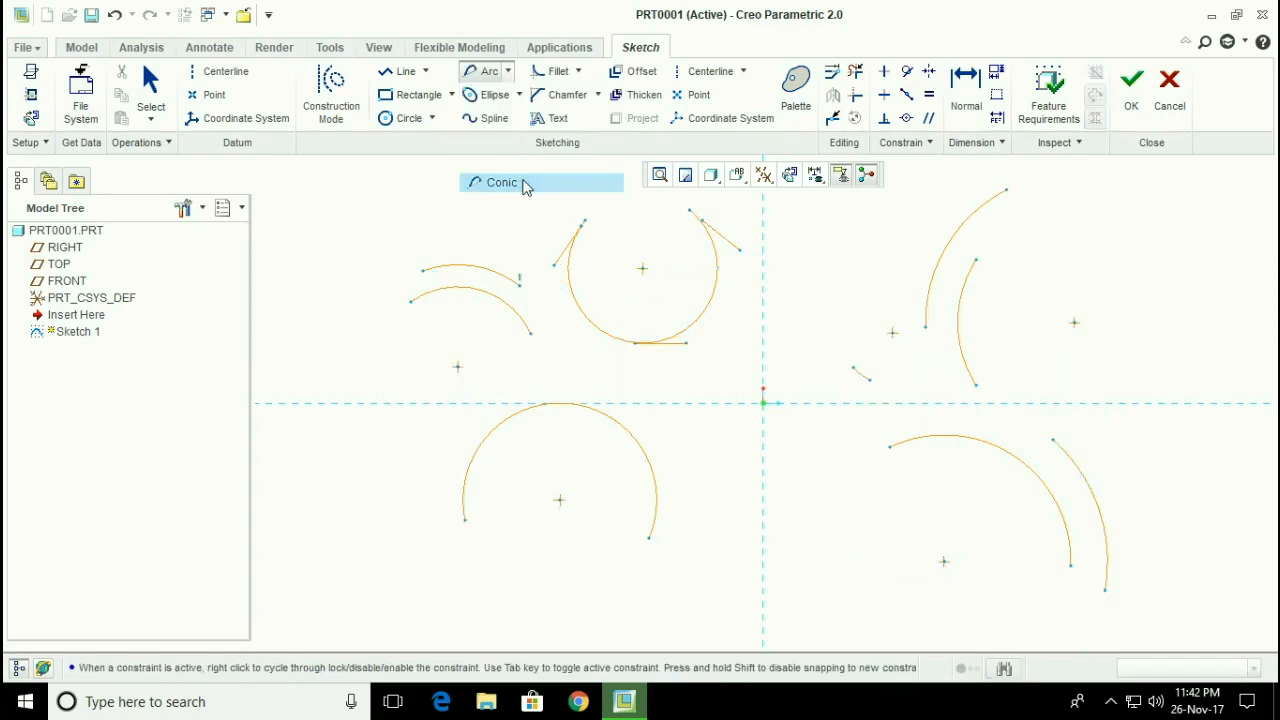
{"action": "left_click", "coordinate": [343, 626]}
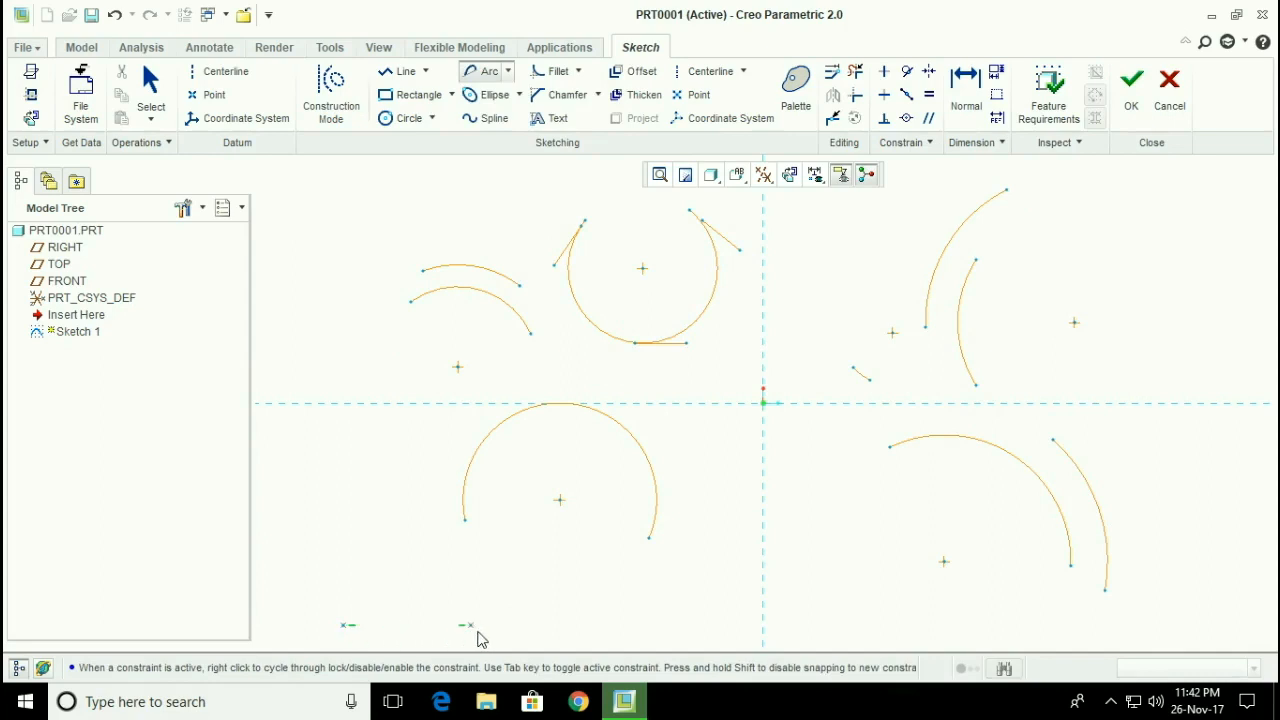
{"action": "left_click", "coordinate": [605, 630]}
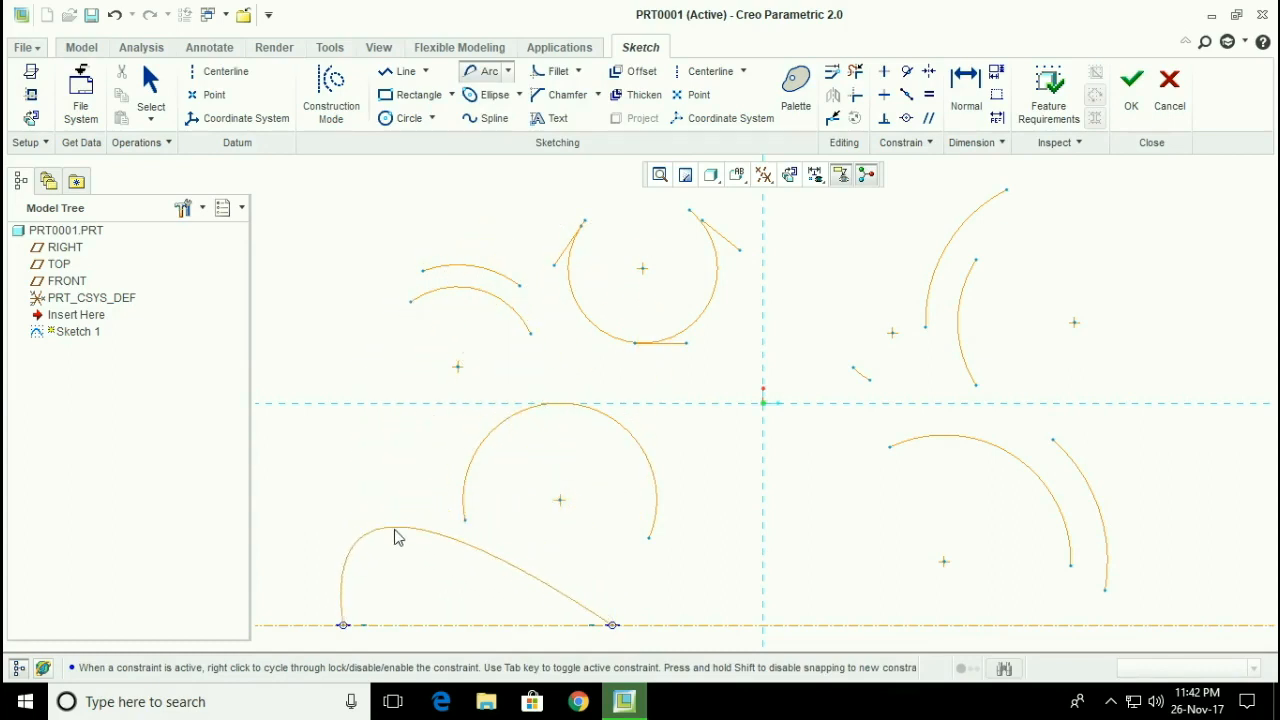
{"action": "left_click", "coordinate": [477, 561]}
- Sketch a second, much larger Conic arc well outside the existing geometry, right of the vertical reference and starting above the horizontal one
{"action": "scroll", "coordinate": [755, 455], "scroll_direction": "down", "scroll_amount": 5}
{"action": "scroll", "coordinate": [503, 457], "scroll_direction": "down", "scroll_amount": 5}
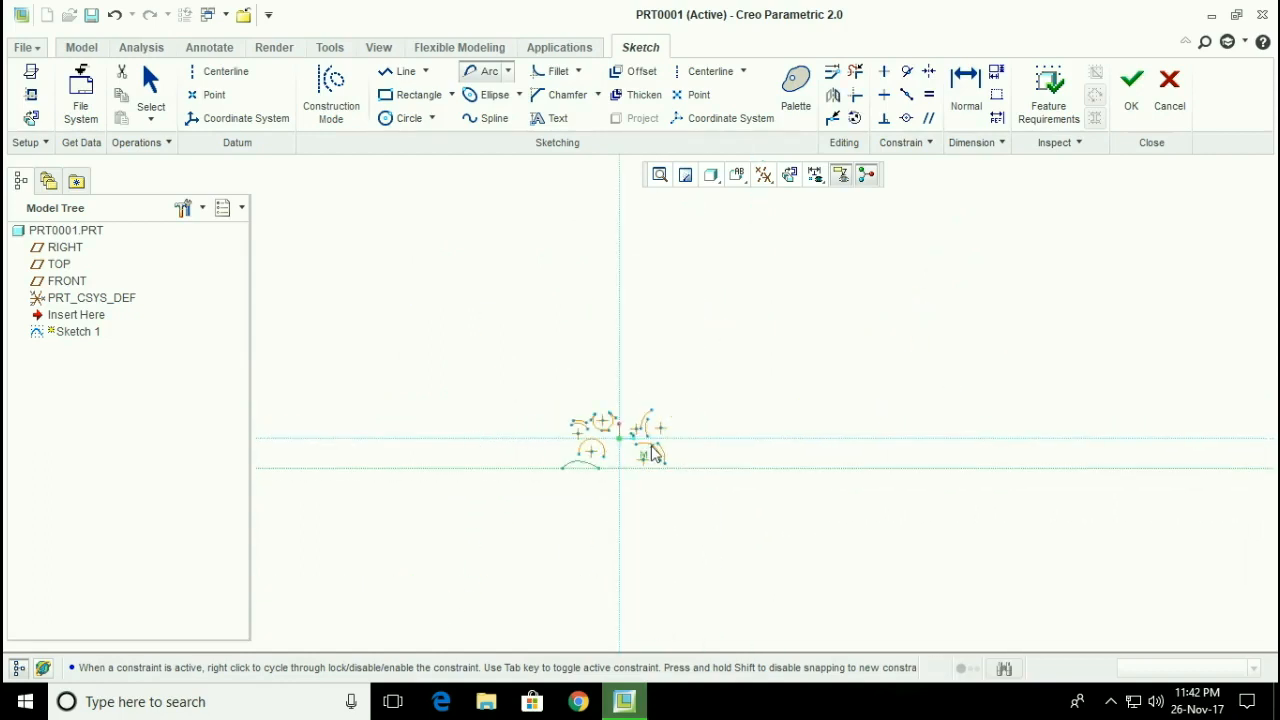
{"action": "left_click", "coordinate": [1001, 322]}
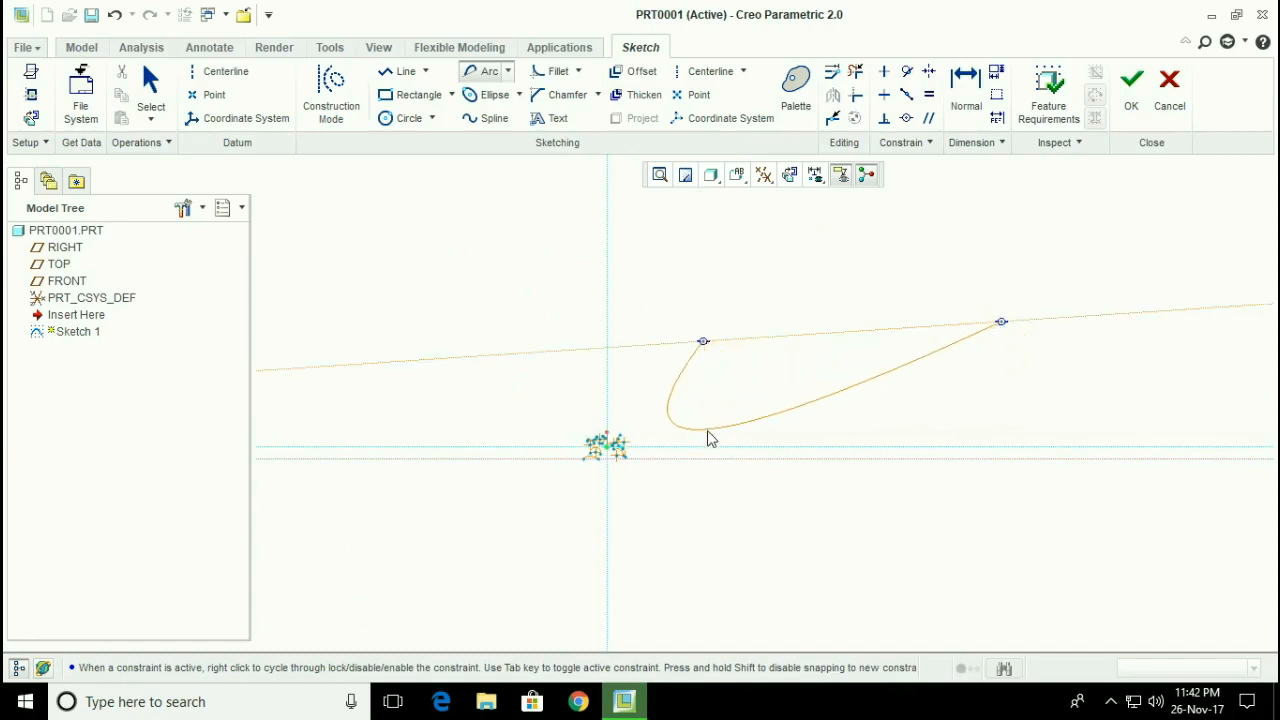
{"action": "left_click", "coordinate": [1180, 398]}
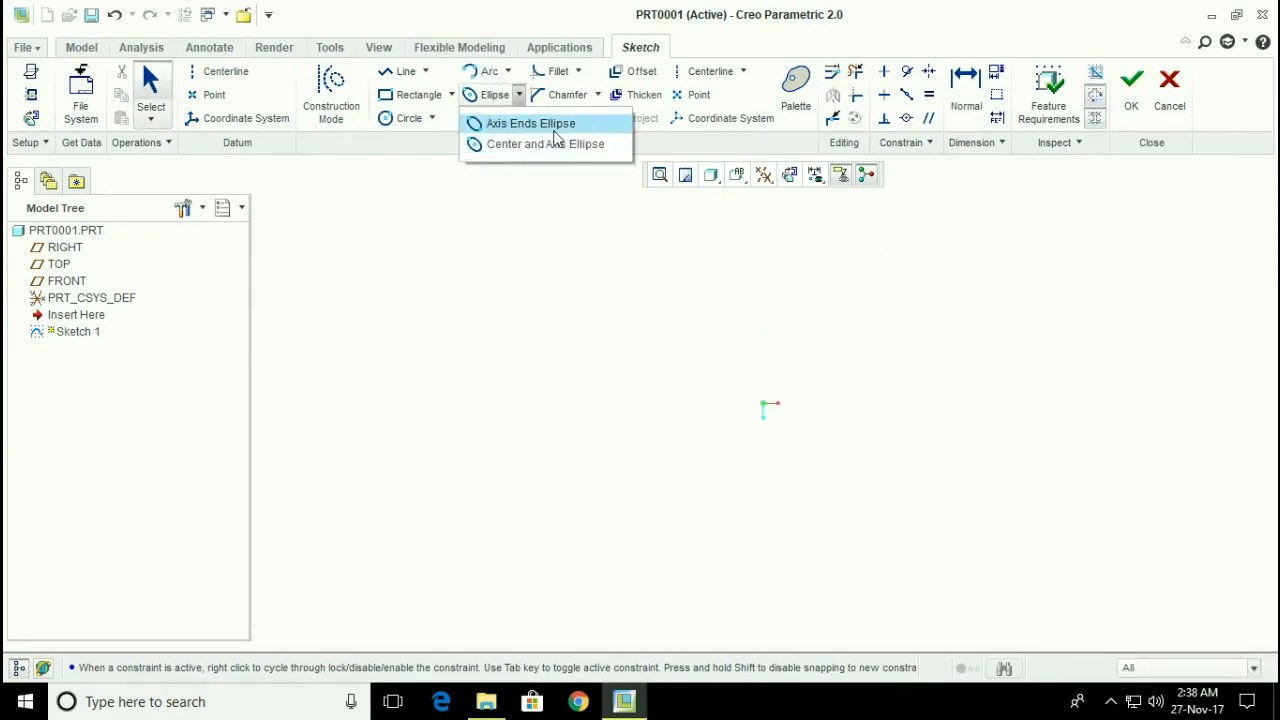
- Sketch a flat, slightly tilted Axis Ends Ellipse around the sketch origin
{"action": "left_click", "coordinate": [546, 127]}
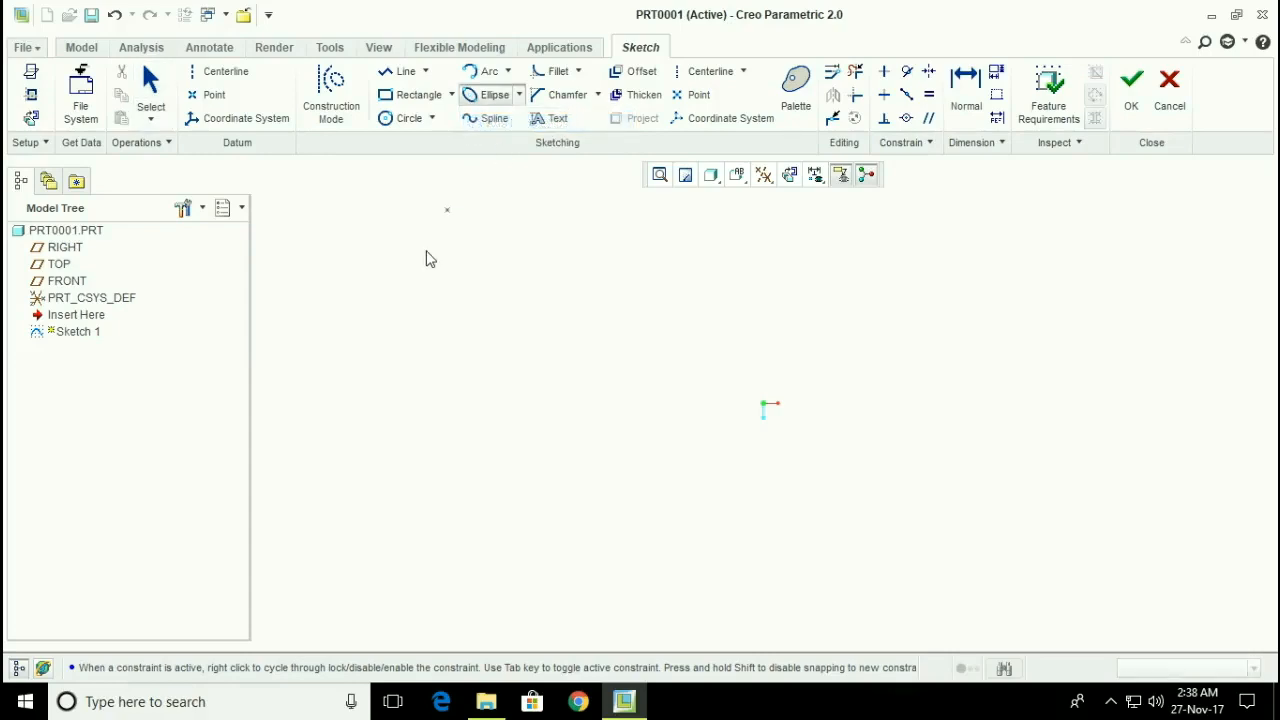
{"action": "left_click", "coordinate": [488, 390]}
{"action": "left_click", "coordinate": [908, 361]}
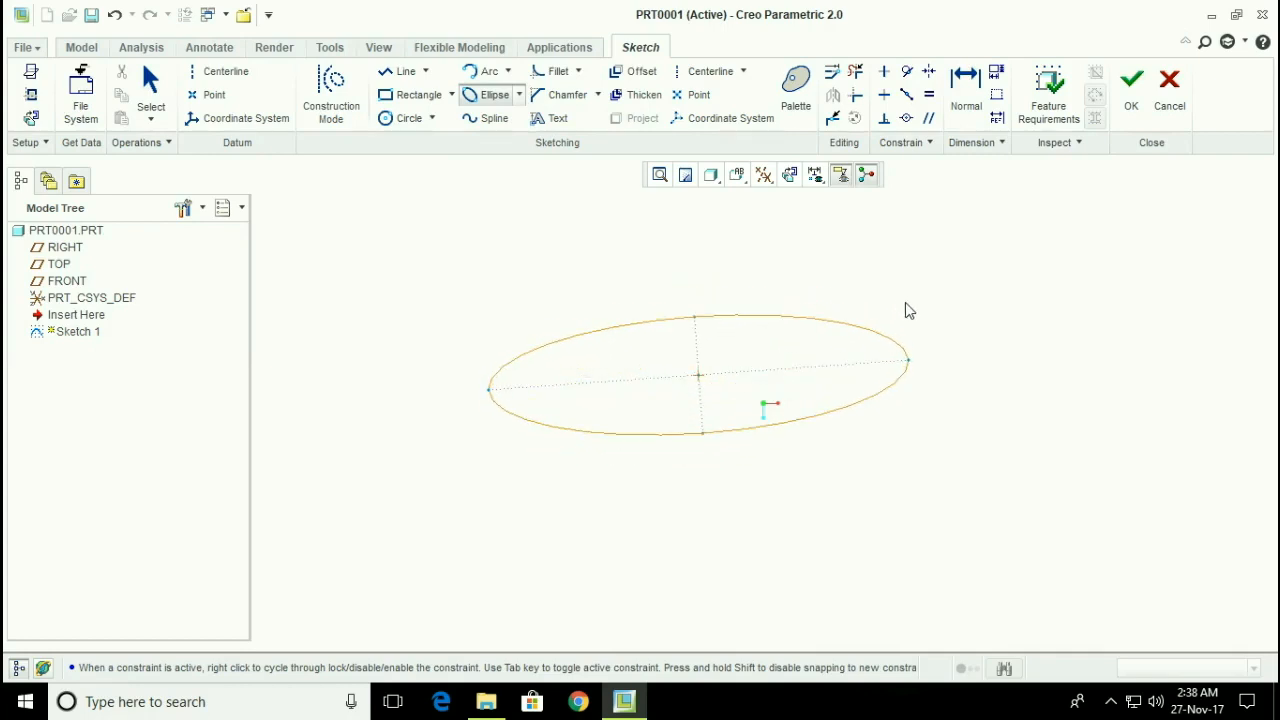
{"action": "left_click", "coordinate": [895, 316]}
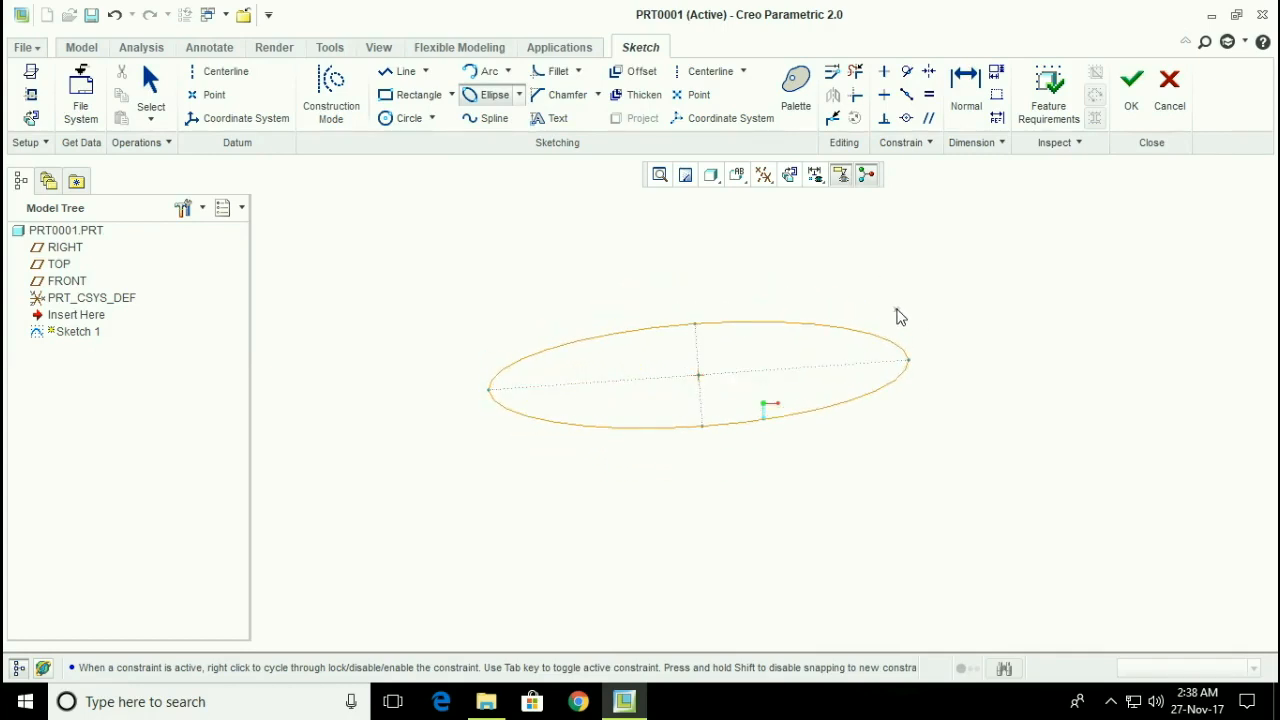
- Sketch a wider, nearly horizontal Center and Axis Ellipse below the first ellipse
{"action": "left_click", "coordinate": [522, 95]}
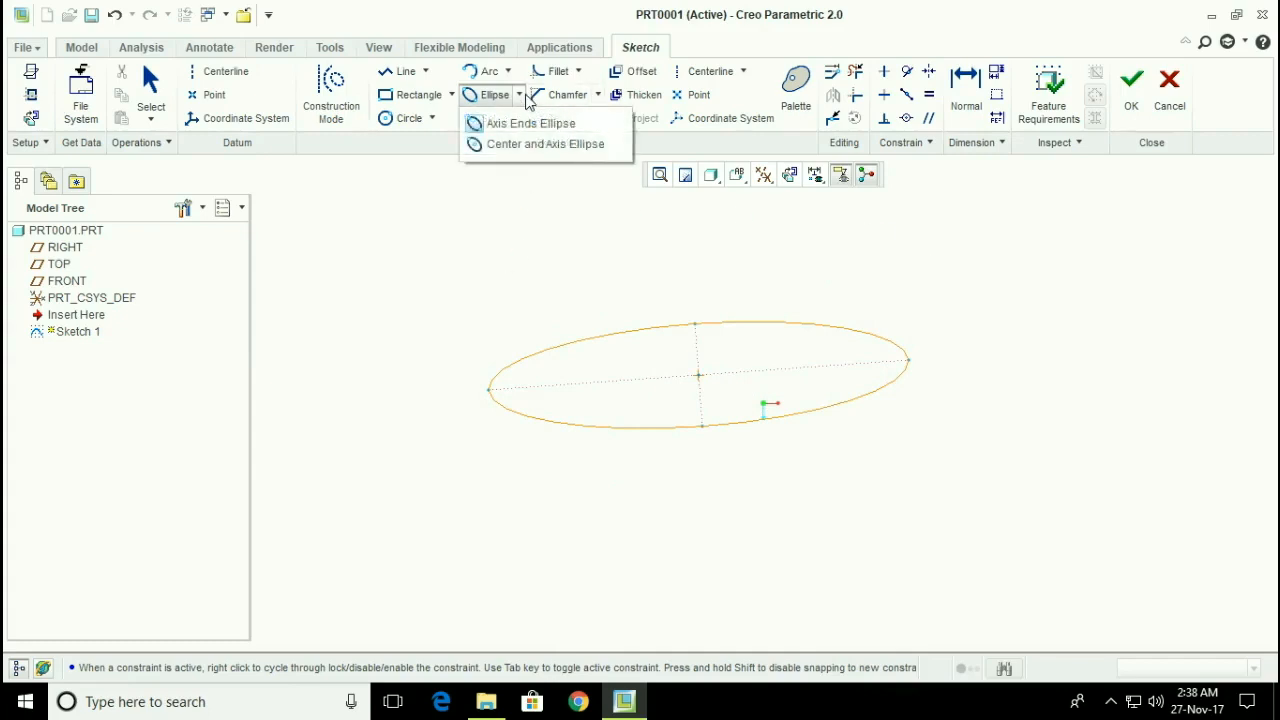
{"action": "left_click", "coordinate": [522, 150]}
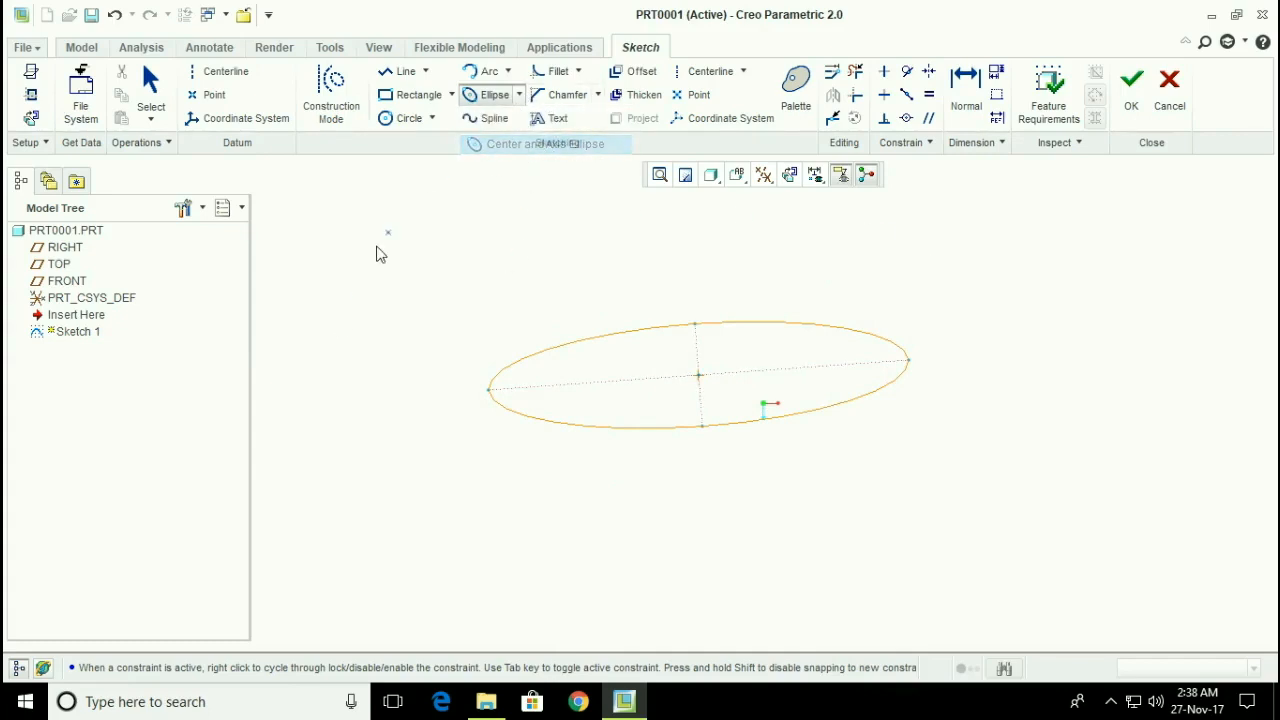
{"action": "left_click", "coordinate": [831, 568]}
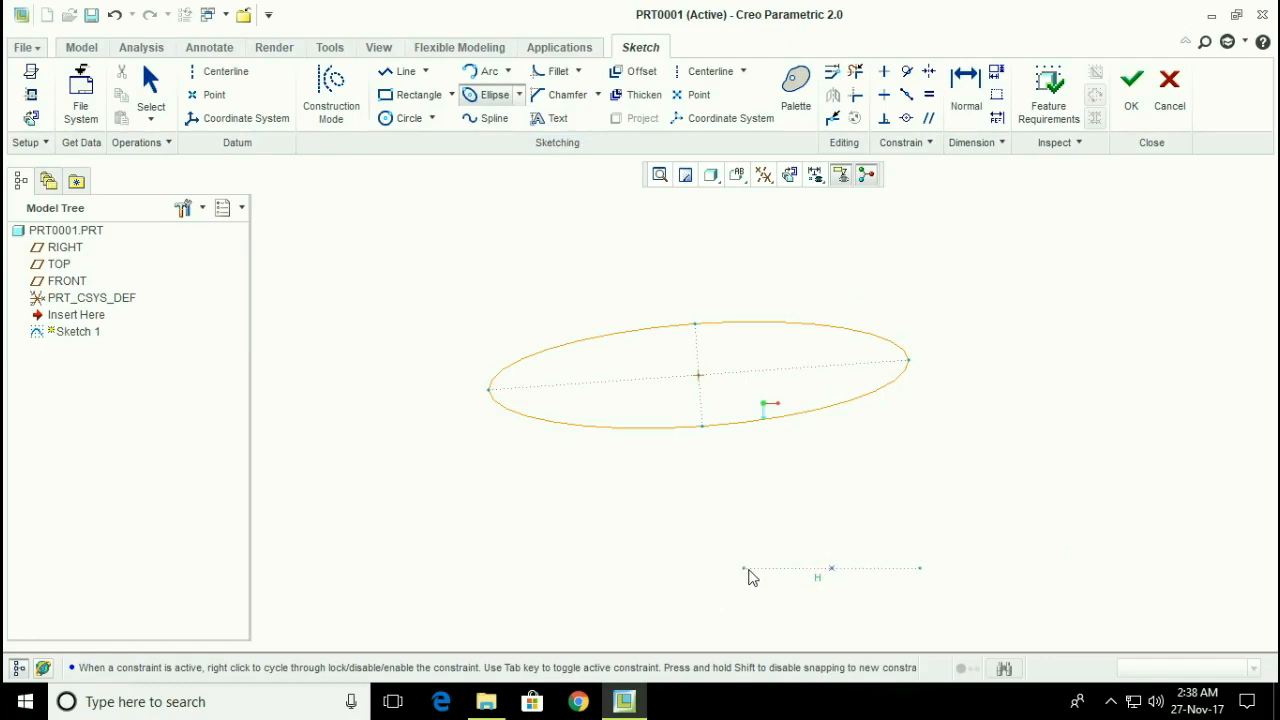
{"action": "left_click", "coordinate": [557, 576]}
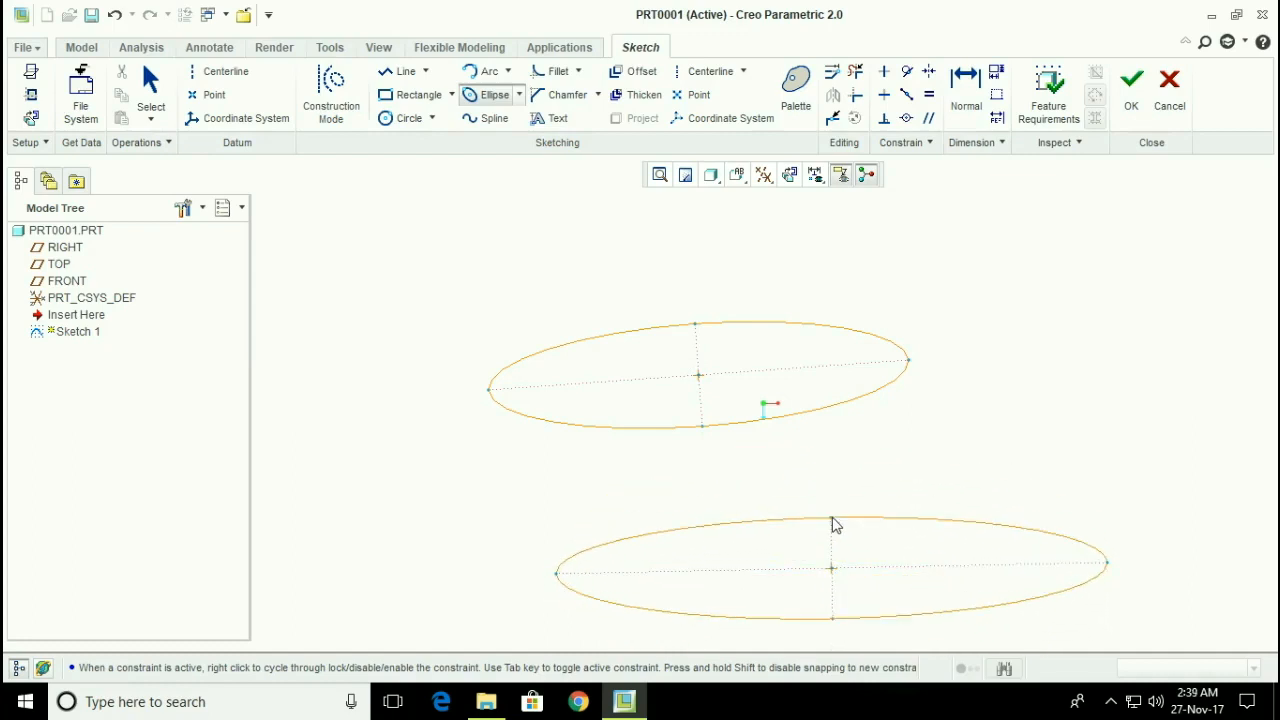
{"action": "left_click", "coordinate": [820, 530]}
- Sketch a wavy open Spline through seven points above the two ellipses, rising from the lower-left end
{"action": "left_click", "coordinate": [488, 120]}
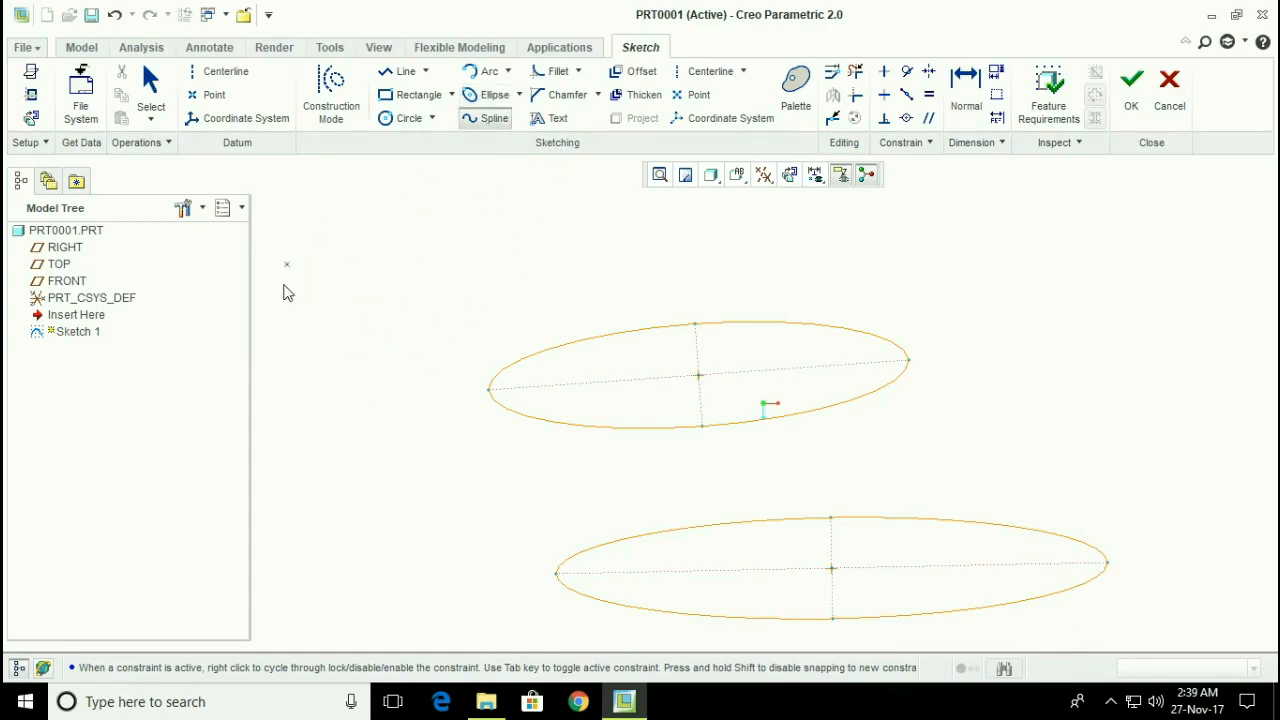
{"action": "left_click", "coordinate": [354, 304]}
{"action": "left_click", "coordinate": [466, 245]}
{"action": "left_click", "coordinate": [560, 248]}
{"action": "left_click", "coordinate": [651, 218]}
{"action": "left_click", "coordinate": [818, 233]}
{"action": "left_click", "coordinate": [1001, 210]}
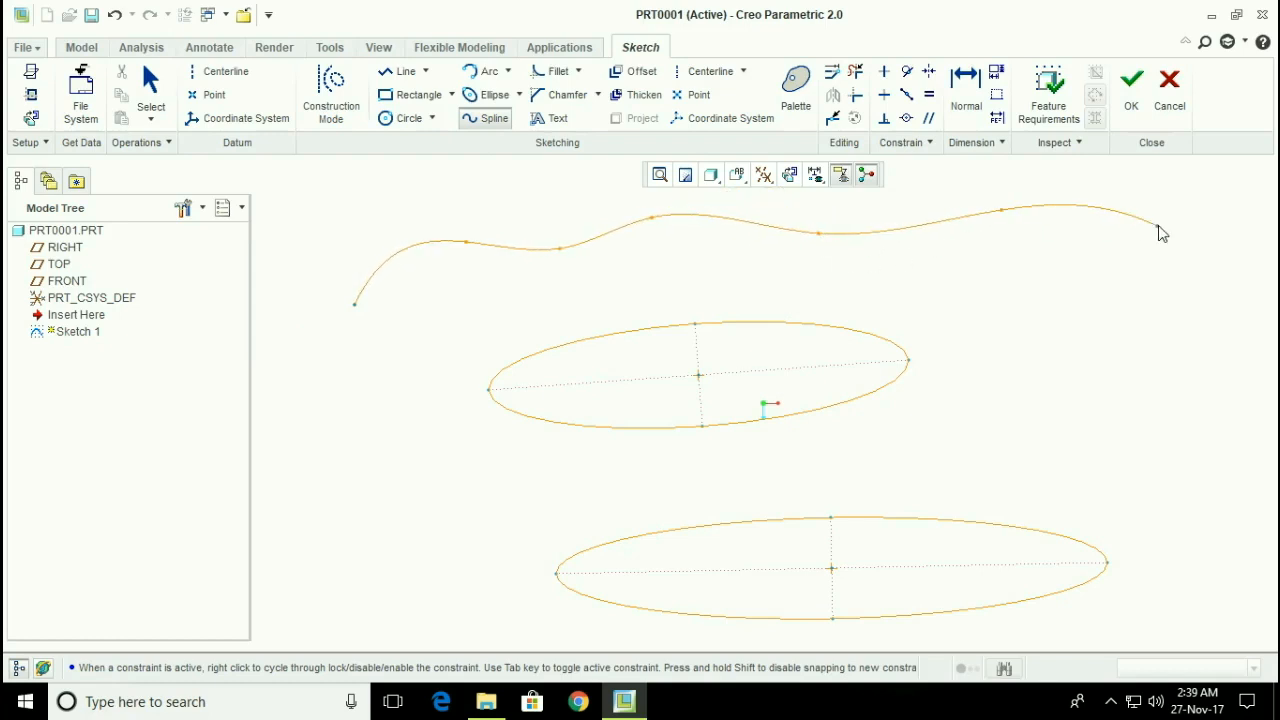
{"action": "left_click", "coordinate": [1158, 226]}
{"action": "middle_click", "coordinate": [1134, 260]}
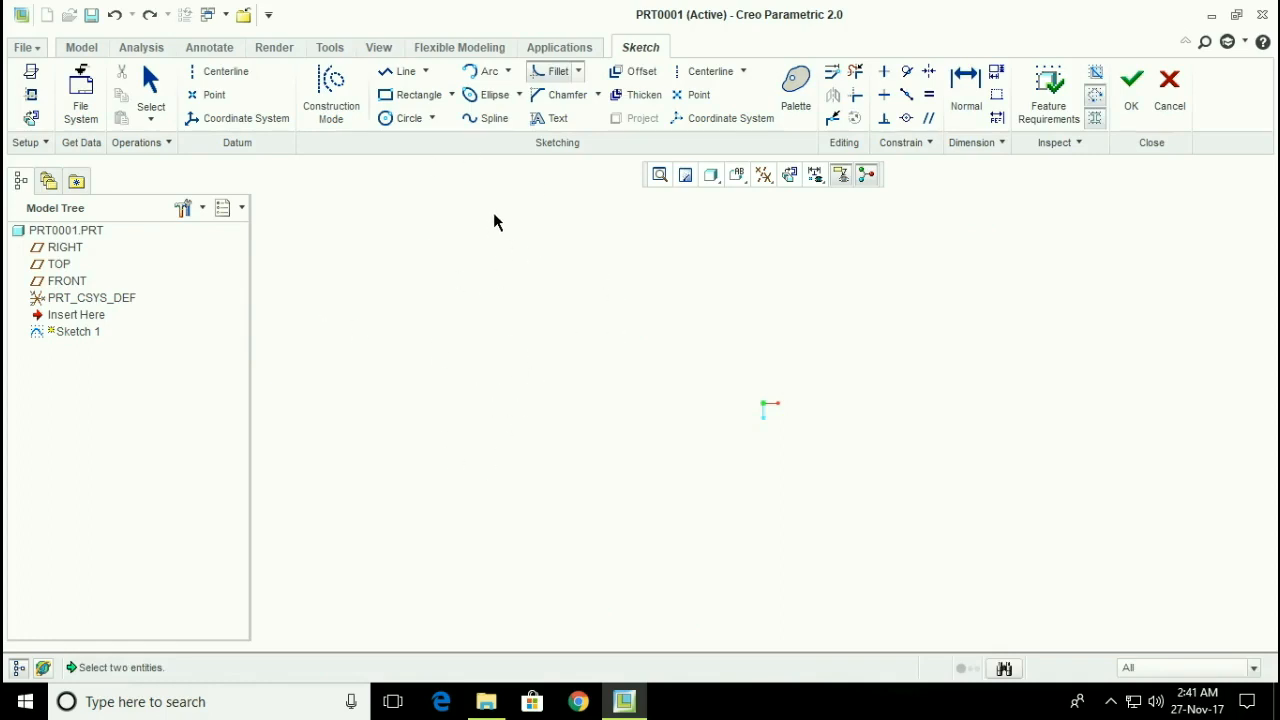
- Sketch an upright rectangle about 185 wide and 296 high beside the sketch origin
{"action": "left_click", "coordinate": [416, 96]}
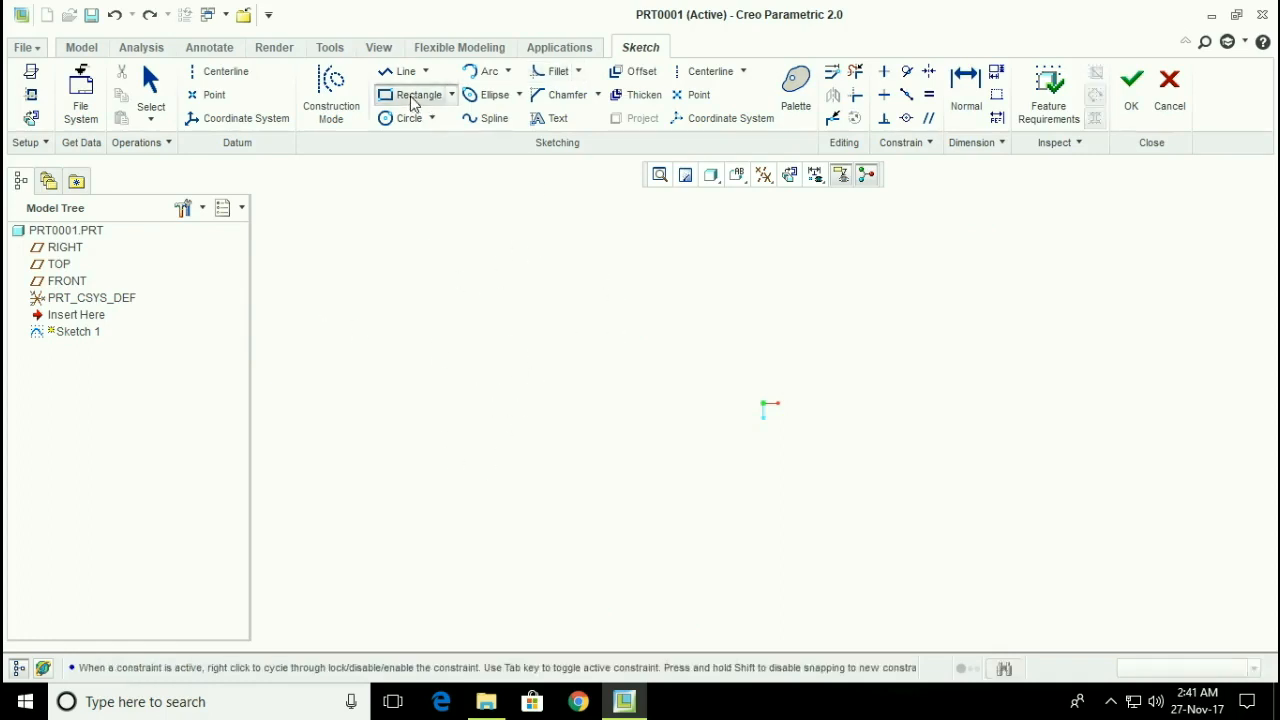
{"action": "left_click", "coordinate": [555, 334]}
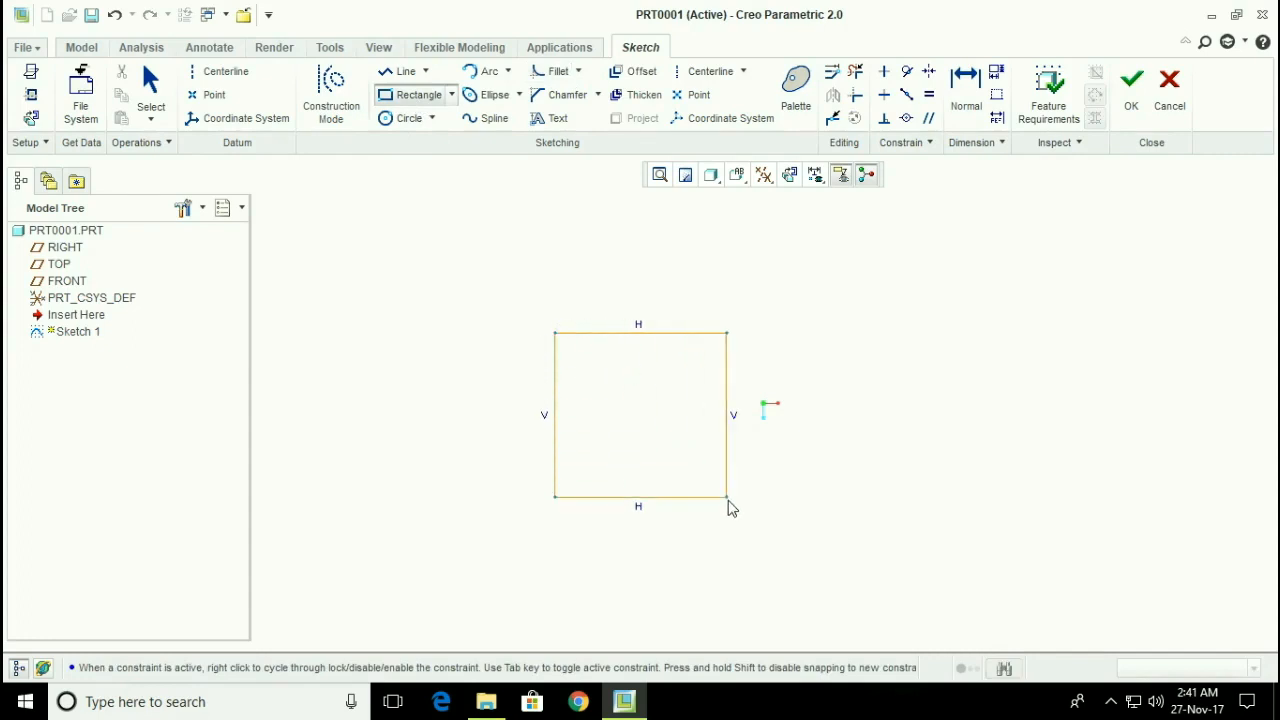
{"action": "left_click", "coordinate": [700, 568]}
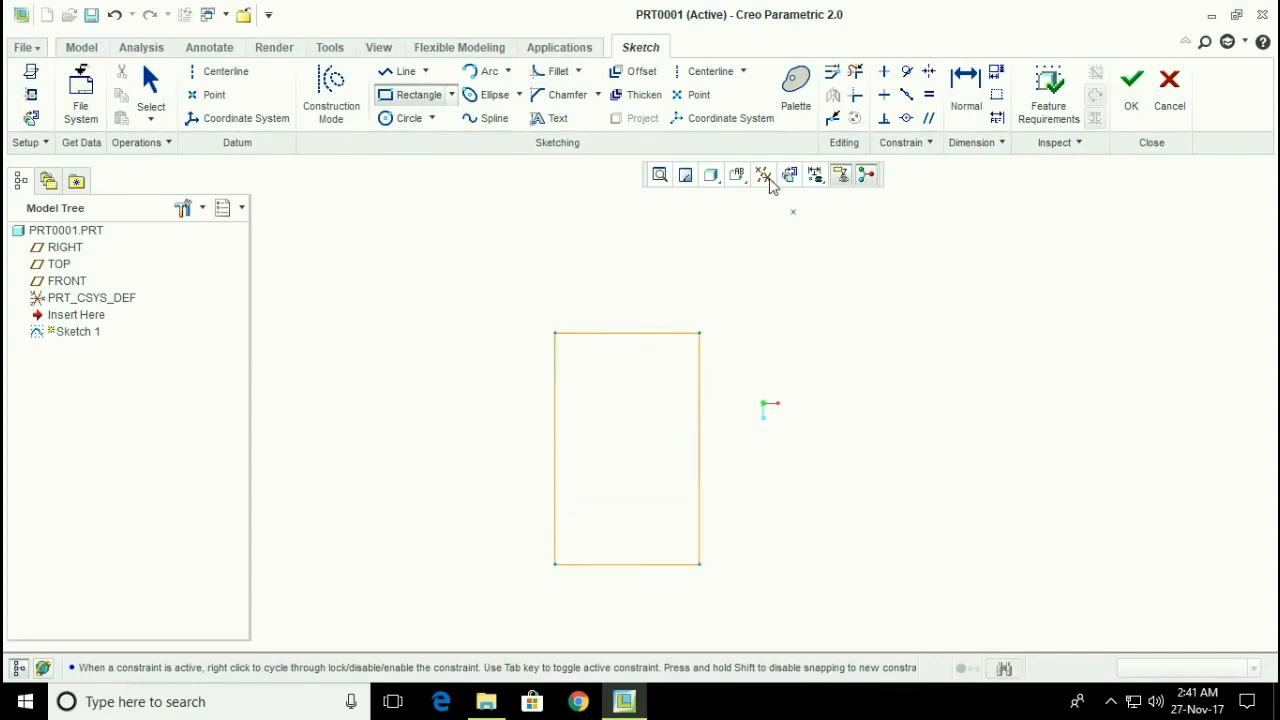
- Add a Circular fillet with a radius of about 60 between the rectangle's top and right edges
{"action": "left_click", "coordinate": [550, 73]}
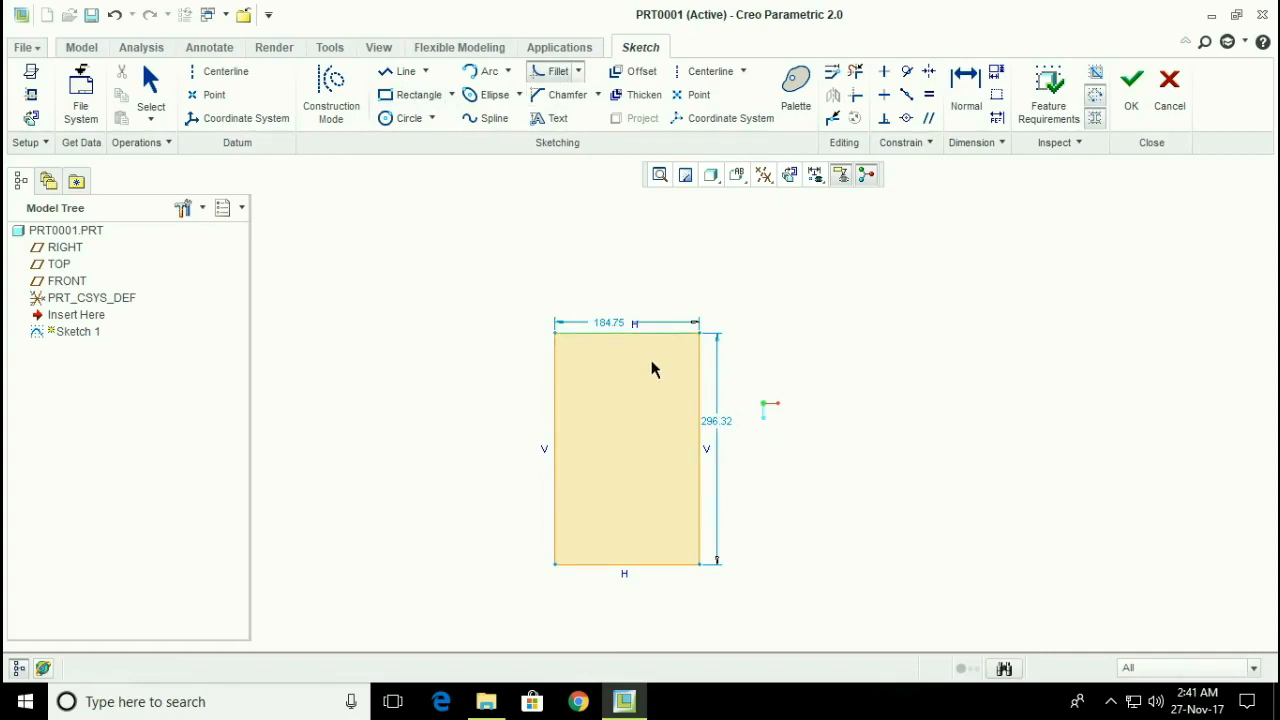
{"action": "left_click", "coordinate": [699, 413]}
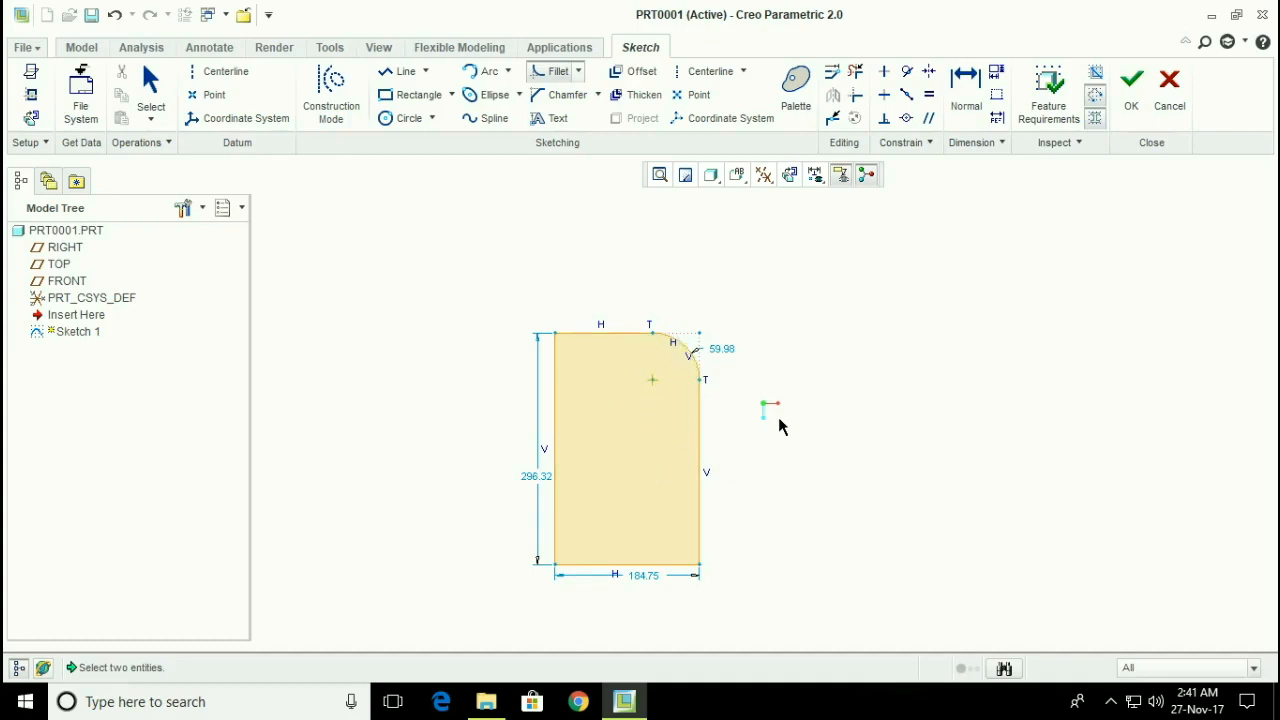
{"action": "middle_click", "coordinate": [906, 355]}
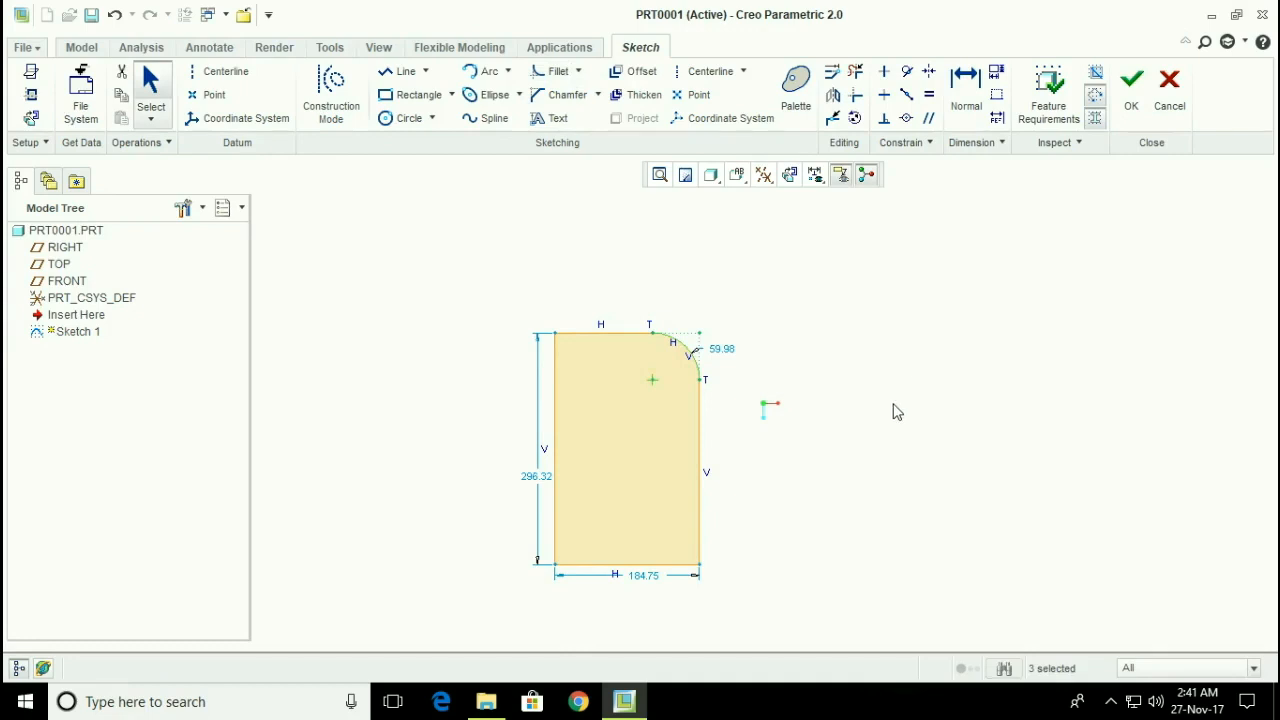
- Set the radius of the upper-right corner fillet to 20
{"action": "double_click", "coordinate": [726, 352]}
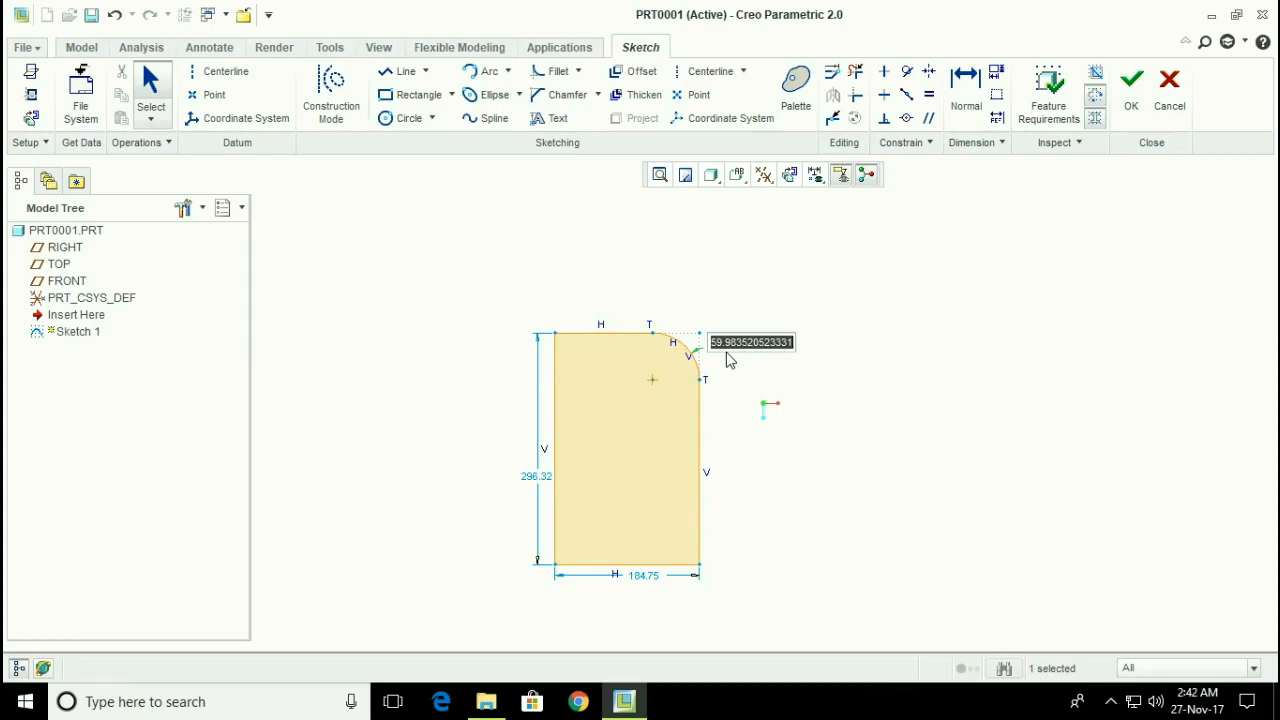
{"action": "type", "text": "22"}
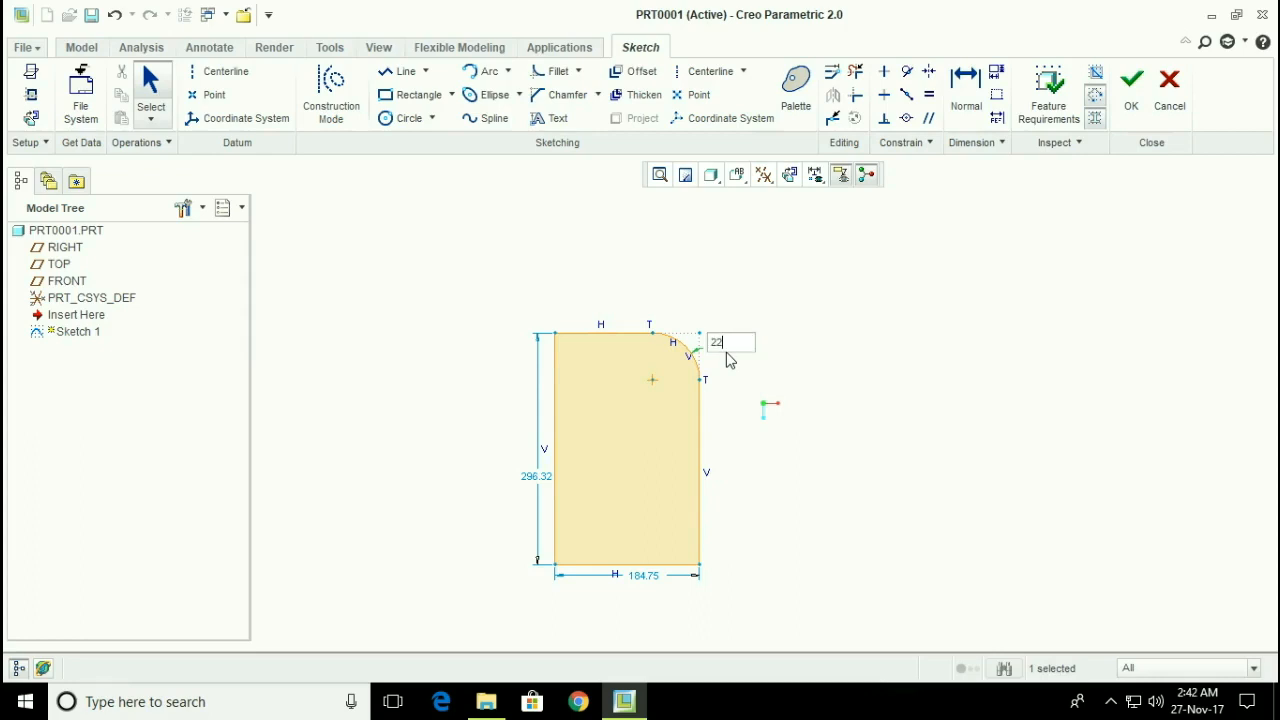
{"action": "type", "text": "0"}
{"action": "key", "text": "Return"}
{"action": "scroll", "coordinate": [671, 533], "scroll_direction": "up", "scroll_amount": 1}
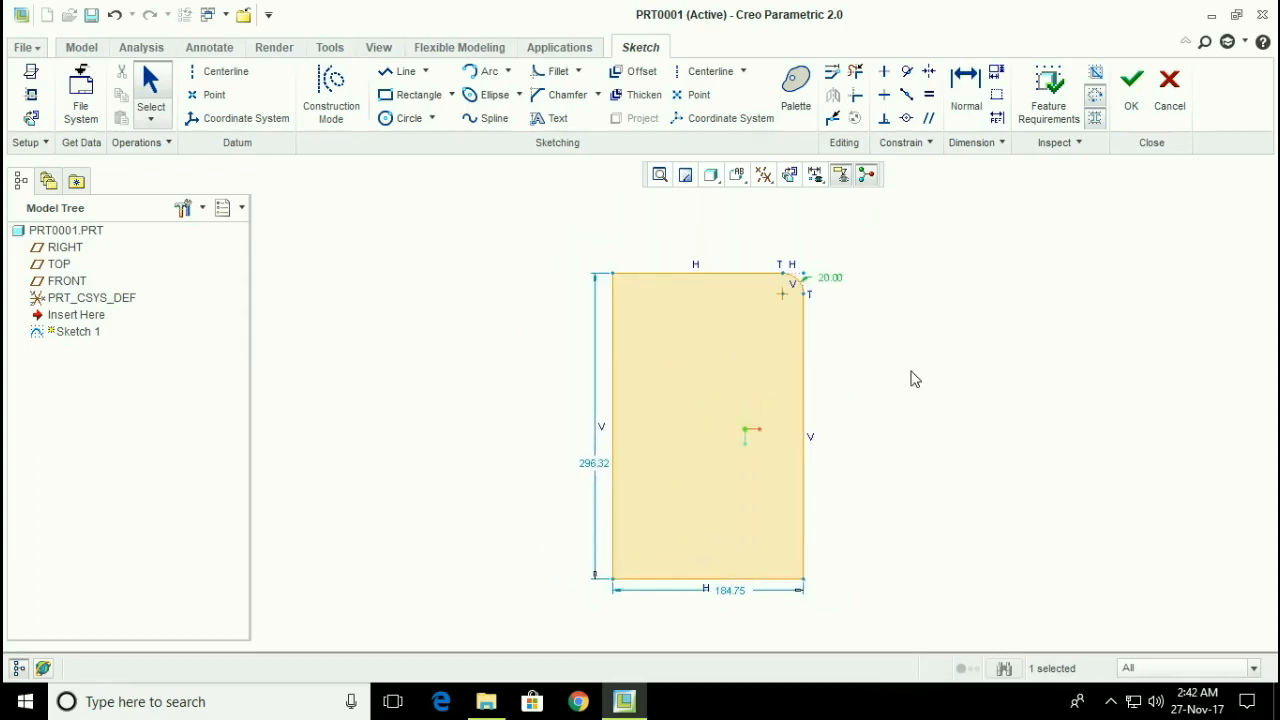
{"action": "left_click", "coordinate": [798, 281]}
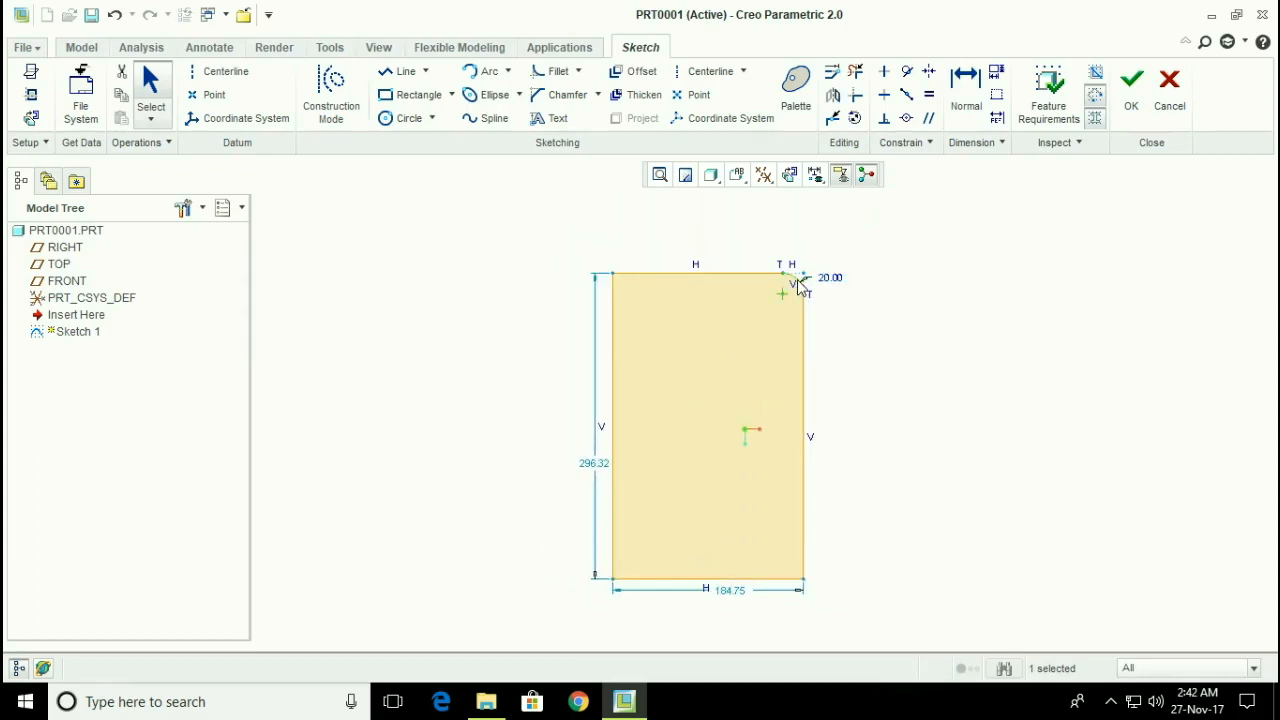
{"action": "left_click", "coordinate": [628, 274]}
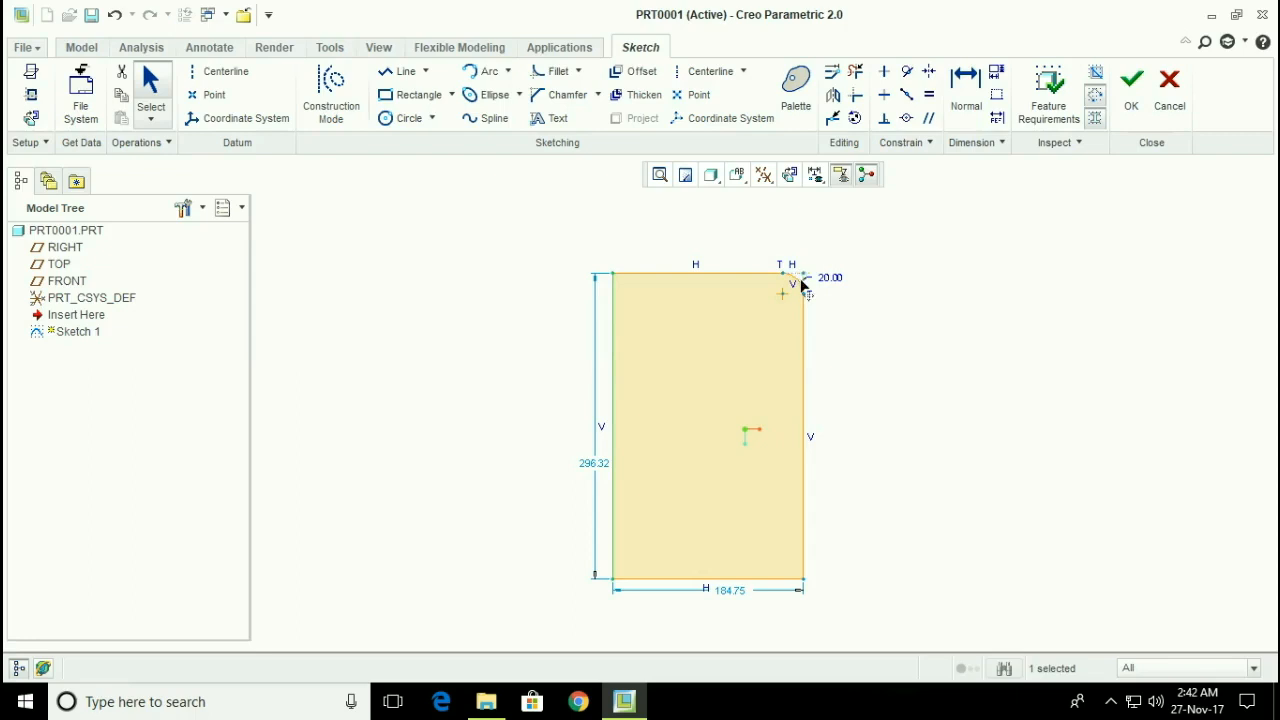
{"action": "left_click", "coordinate": [476, 290]}
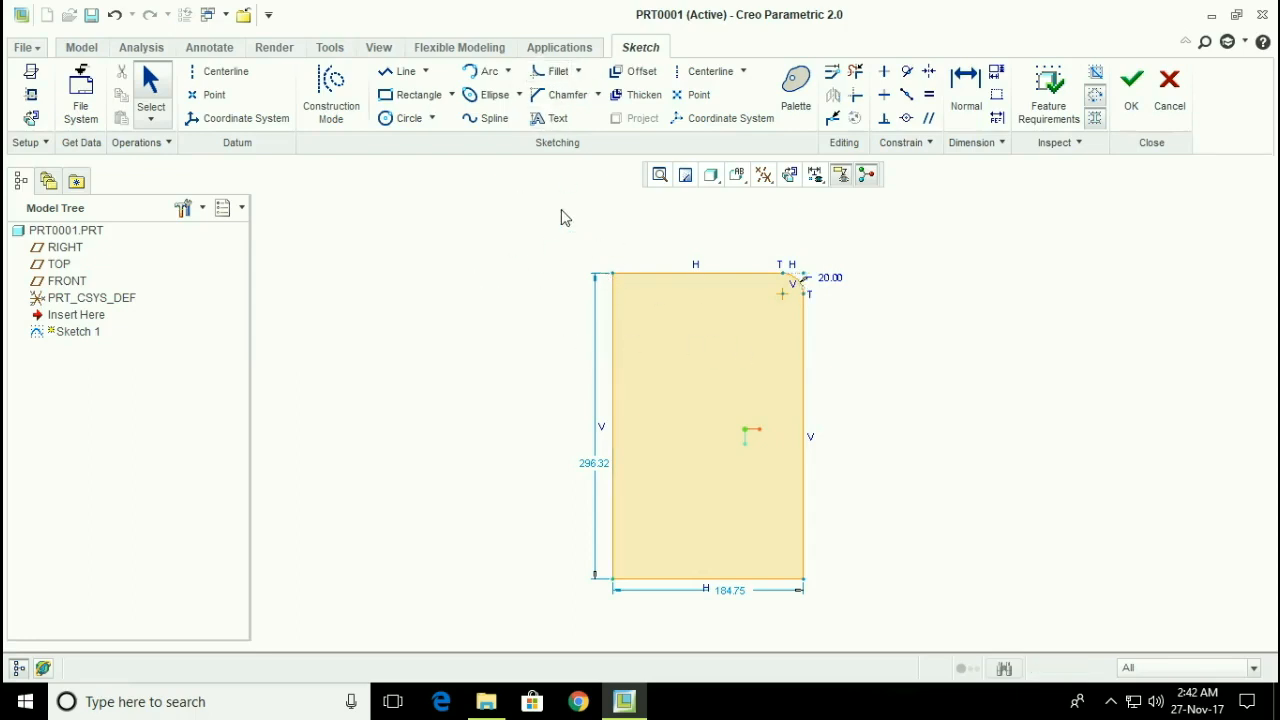
{"action": "left_click", "coordinate": [578, 72]}
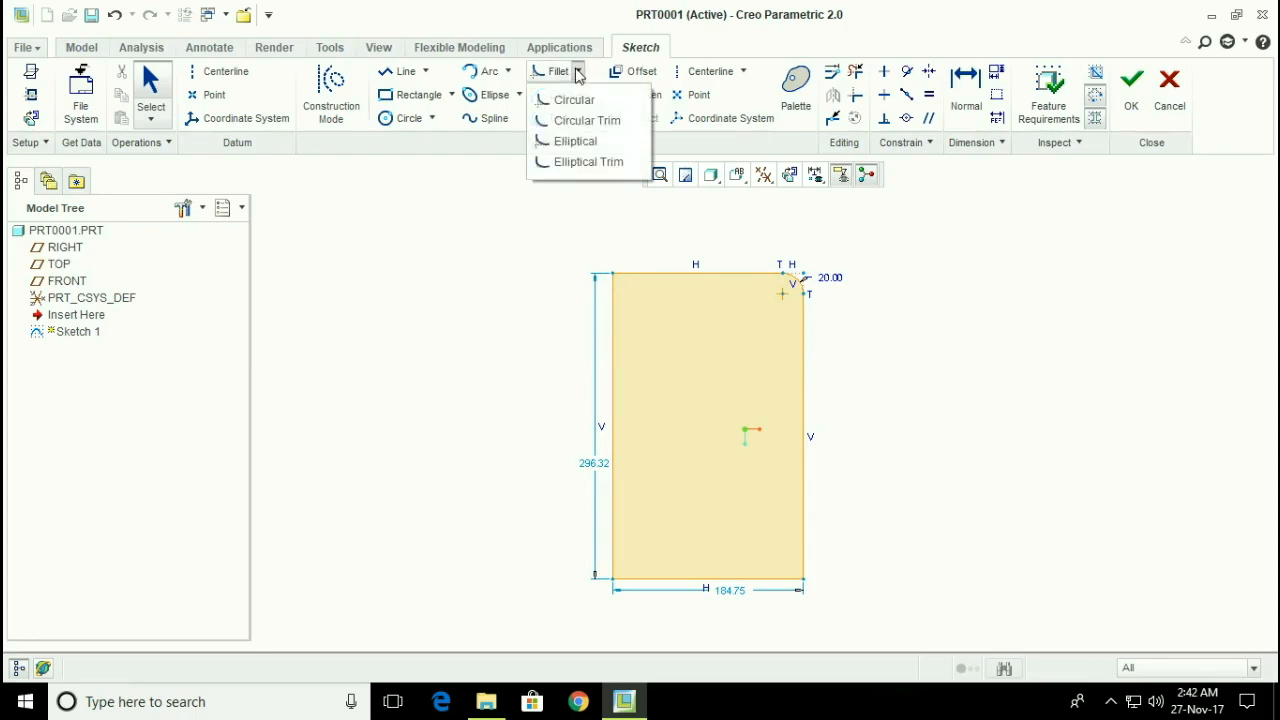
{"action": "left_click", "coordinate": [905, 387]}
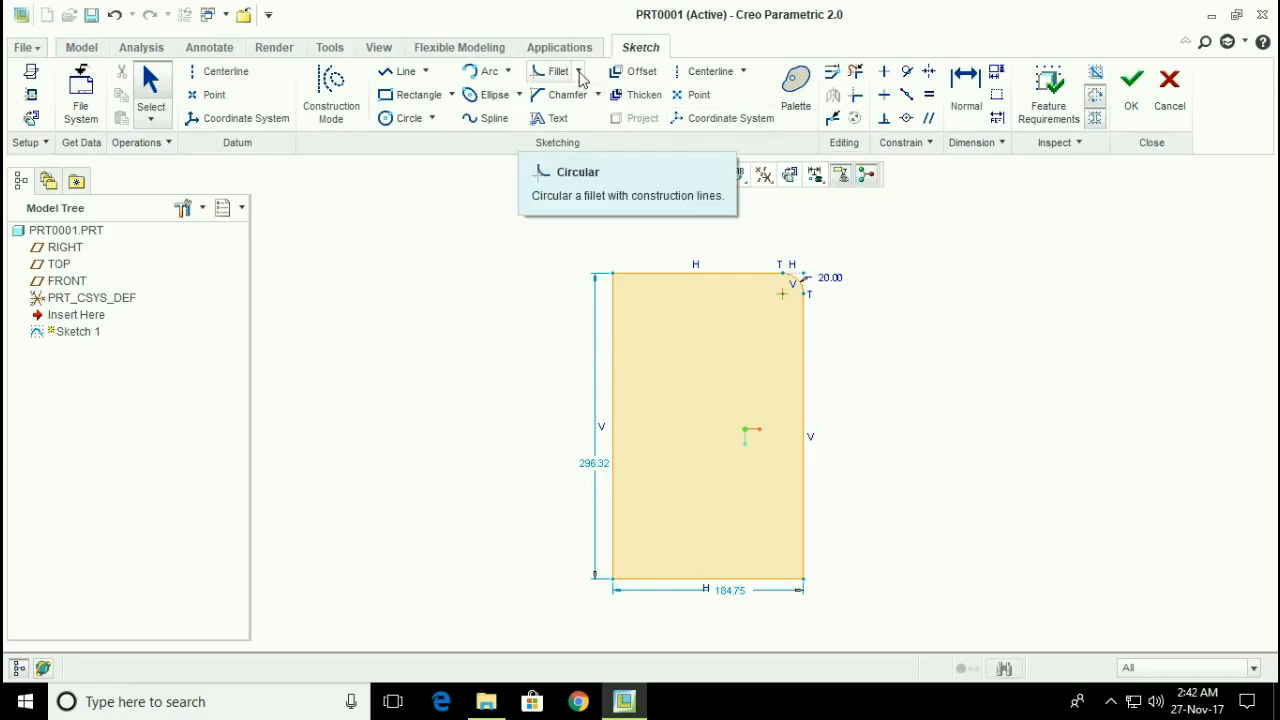
- Add an Elliptical fillet about 39 wide and 150 high at the rectangle's upper-left corner
{"action": "left_click", "coordinate": [553, 71]}
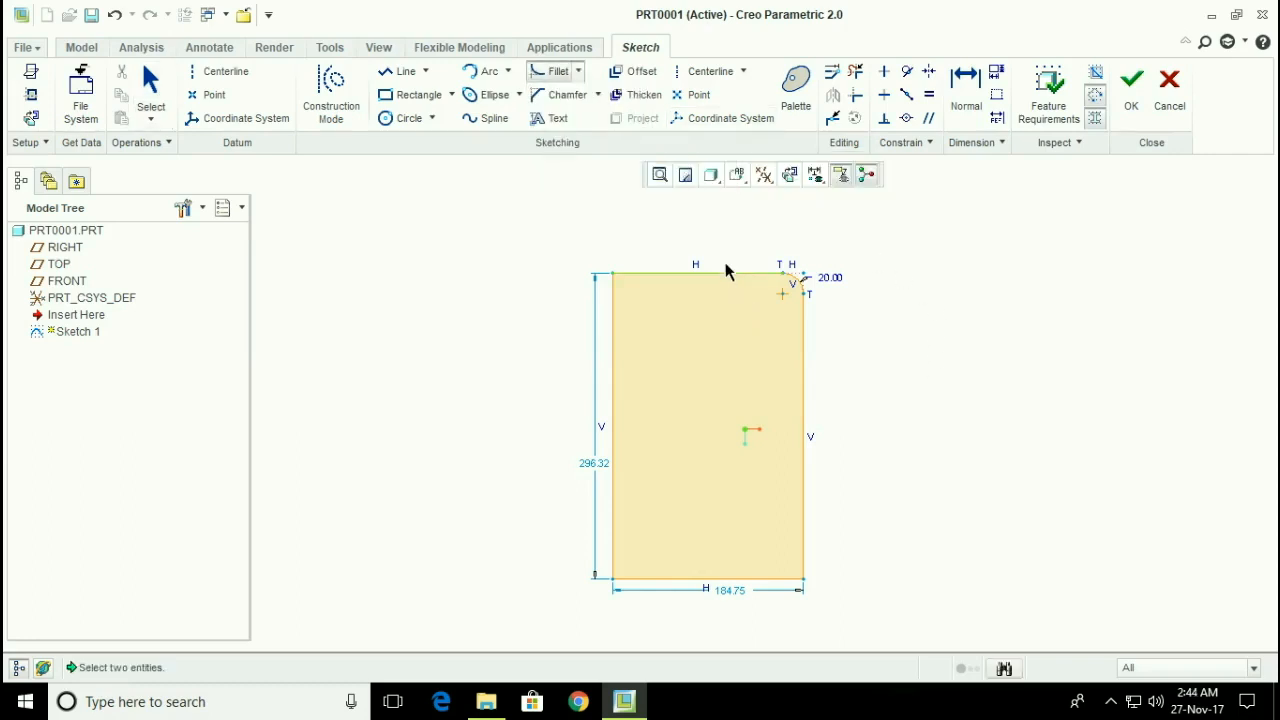
{"action": "left_click", "coordinate": [578, 71]}
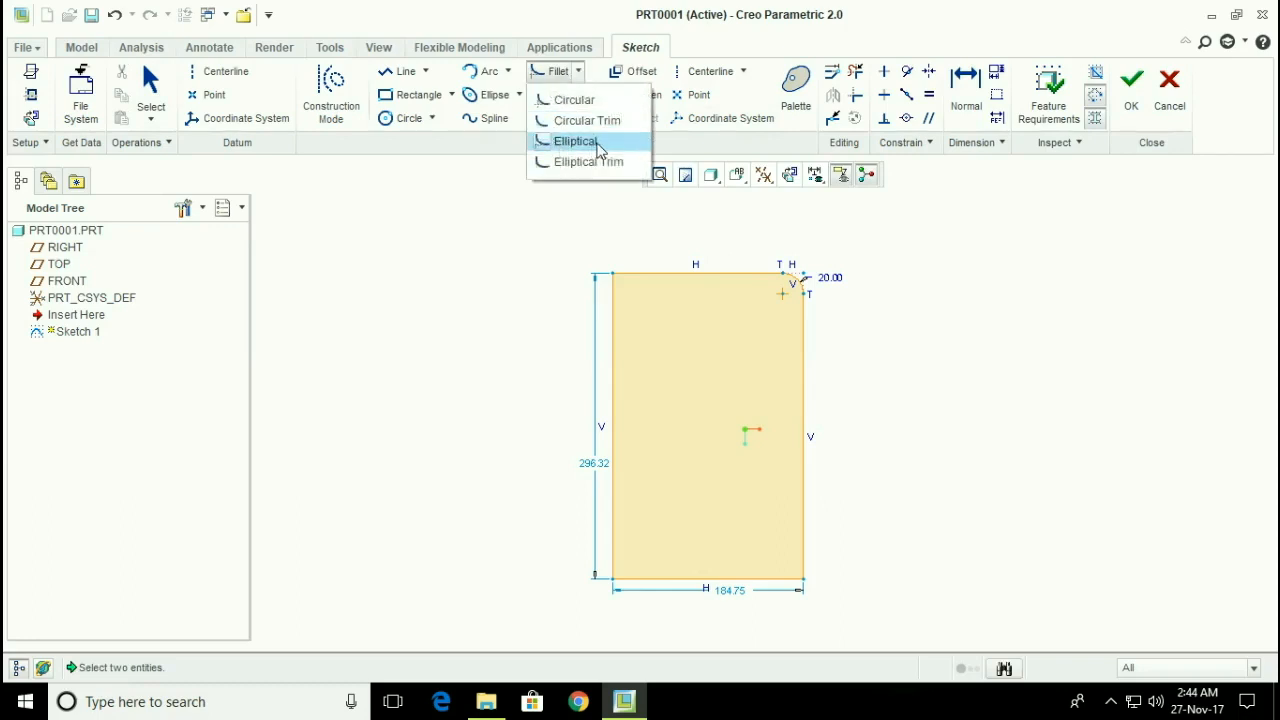
{"action": "left_click", "coordinate": [573, 142]}
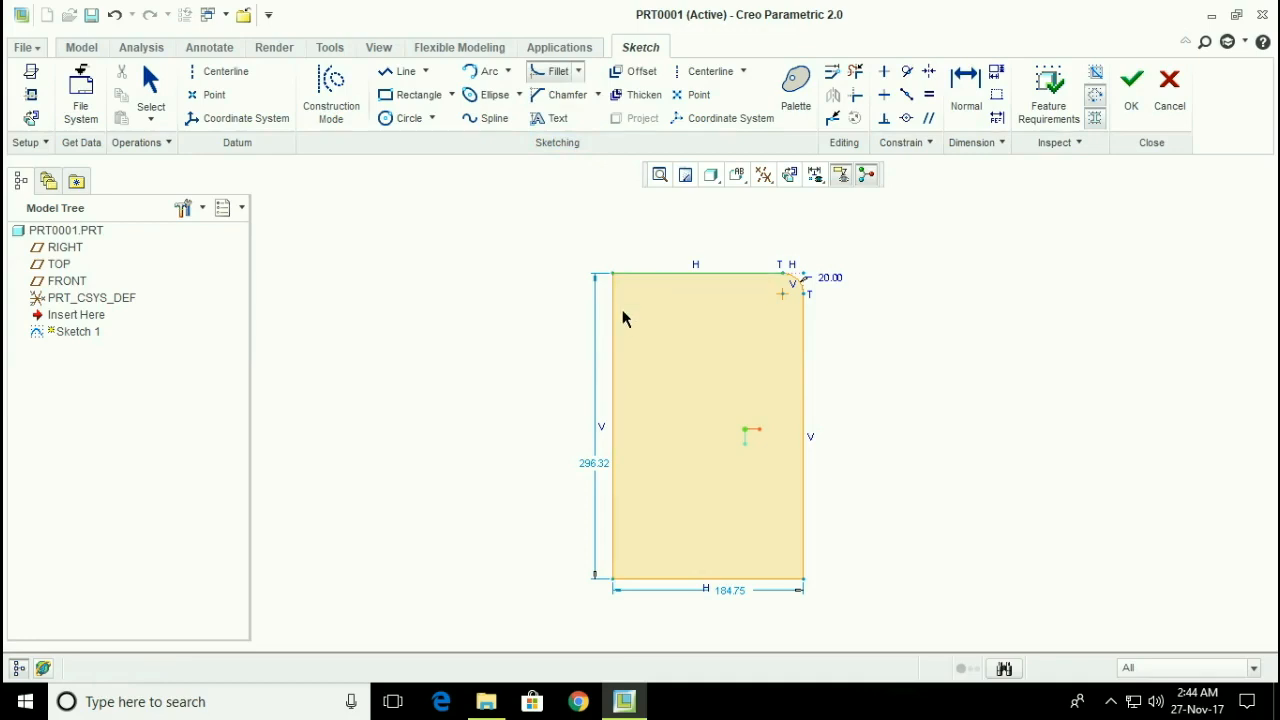
{"action": "left_click", "coordinate": [612, 432]}
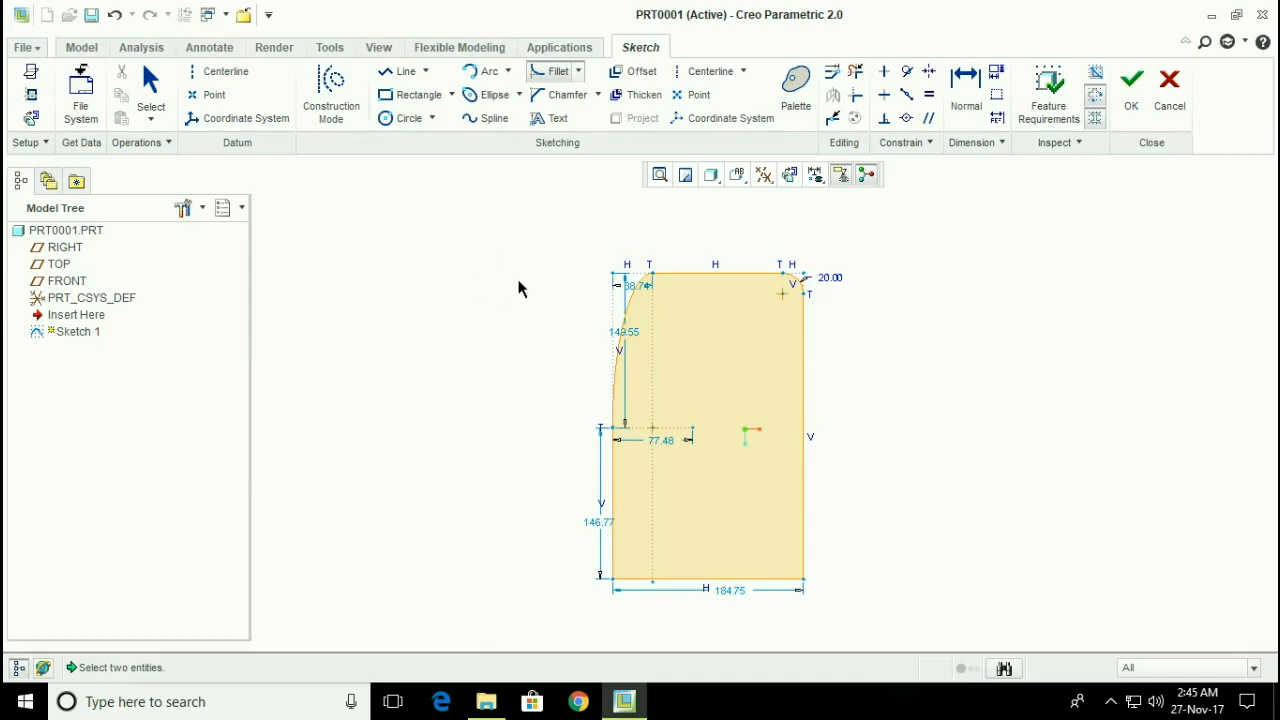
- Chamfer the rectangle's lower-right corner with construction lines, about 77 wide and 41 high
{"action": "left_click", "coordinate": [598, 94]}
{"action": "left_click", "coordinate": [575, 121]}
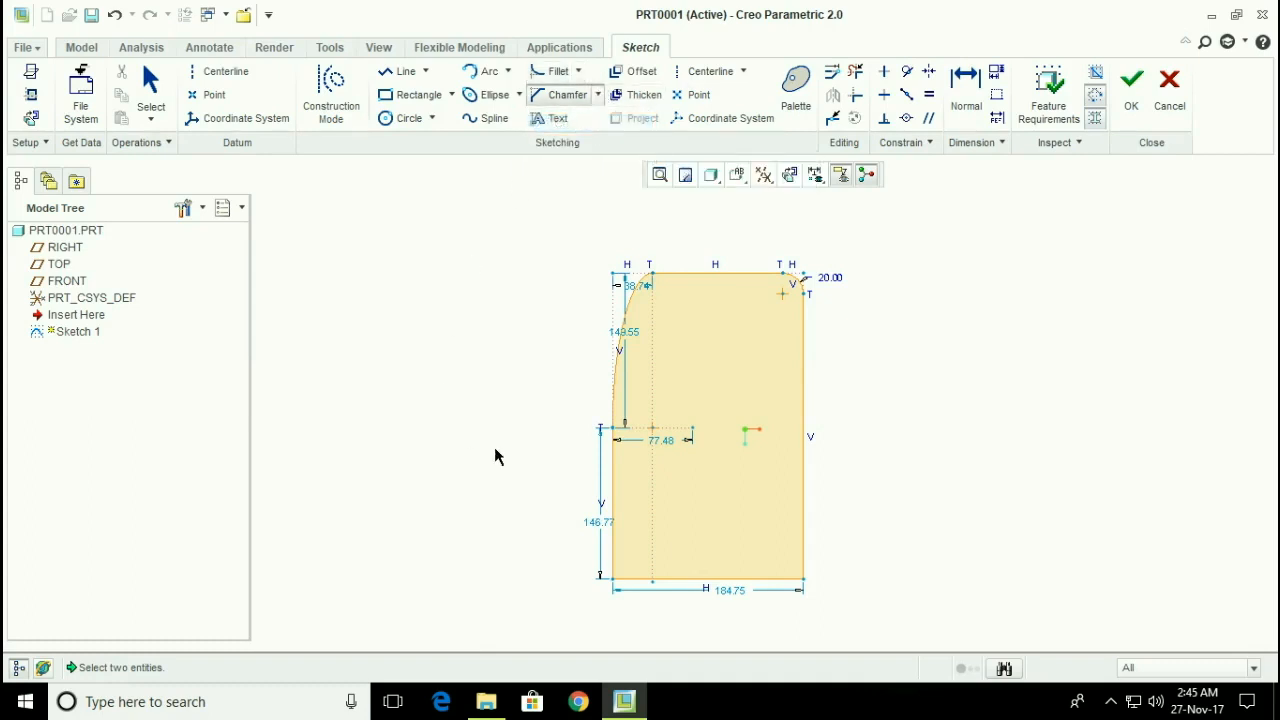
{"action": "left_click", "coordinate": [801, 538]}
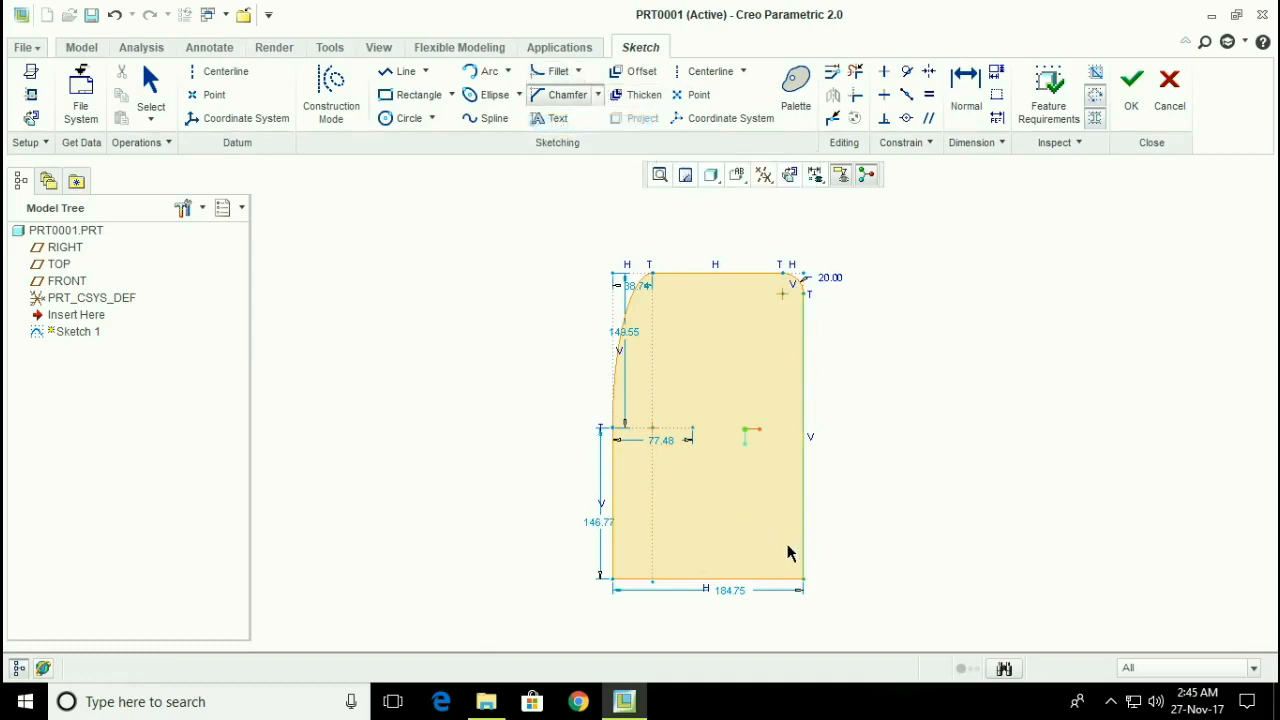
{"action": "left_click", "coordinate": [726, 585]}
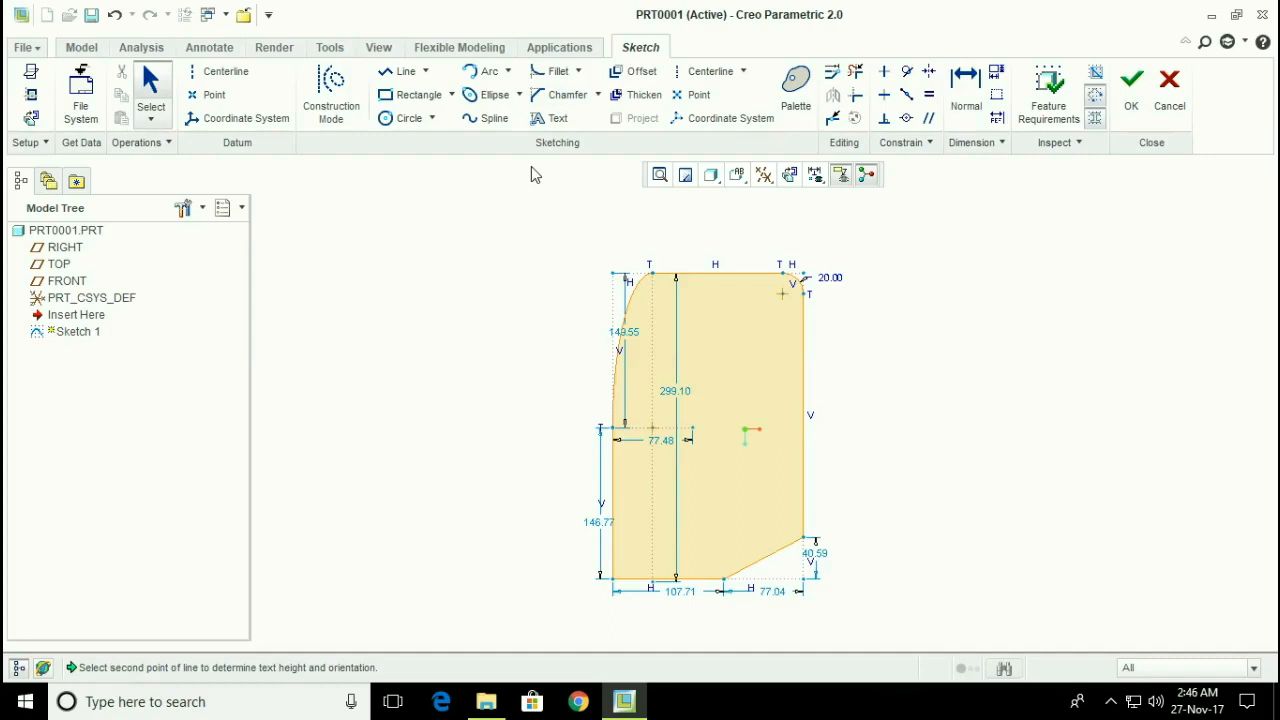
- Add the sketch text "youre awsome" in font3d, using a downward vertical height line about 108 long left of the rectangle
{"action": "left_click", "coordinate": [551, 118]}
{"action": "left_click", "coordinate": [323, 325]}
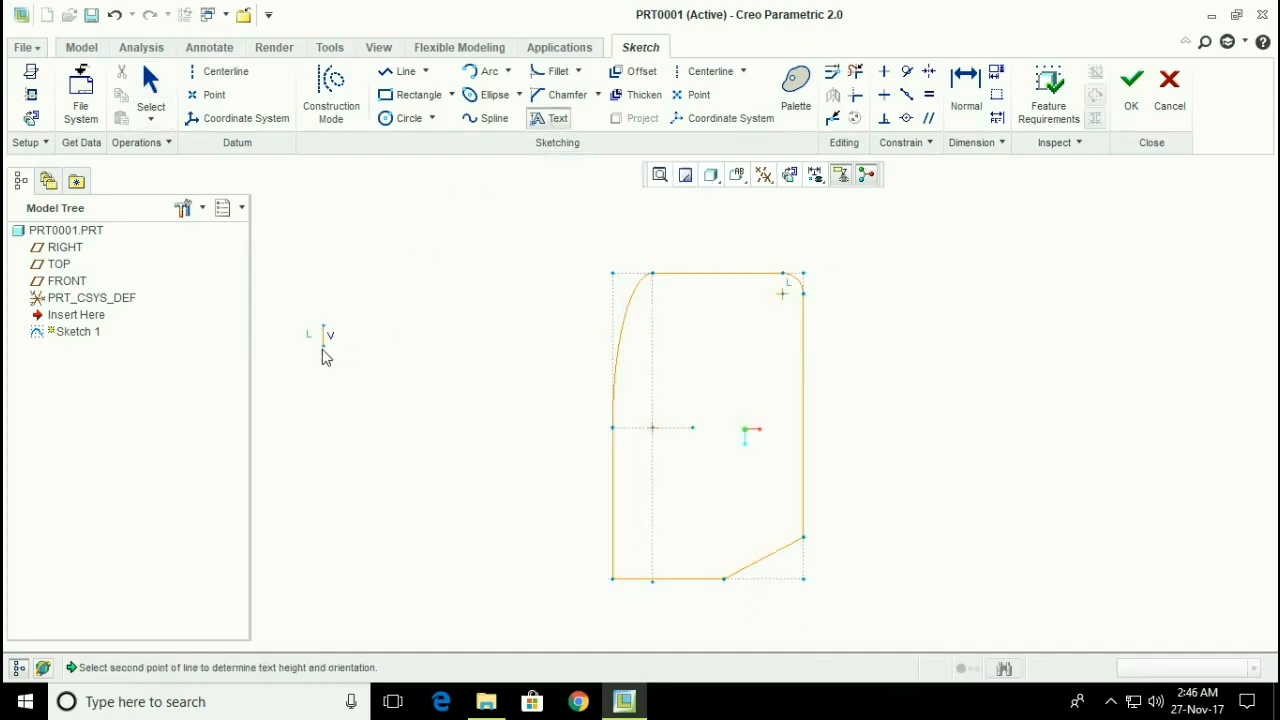
{"action": "left_click", "coordinate": [324, 439]}
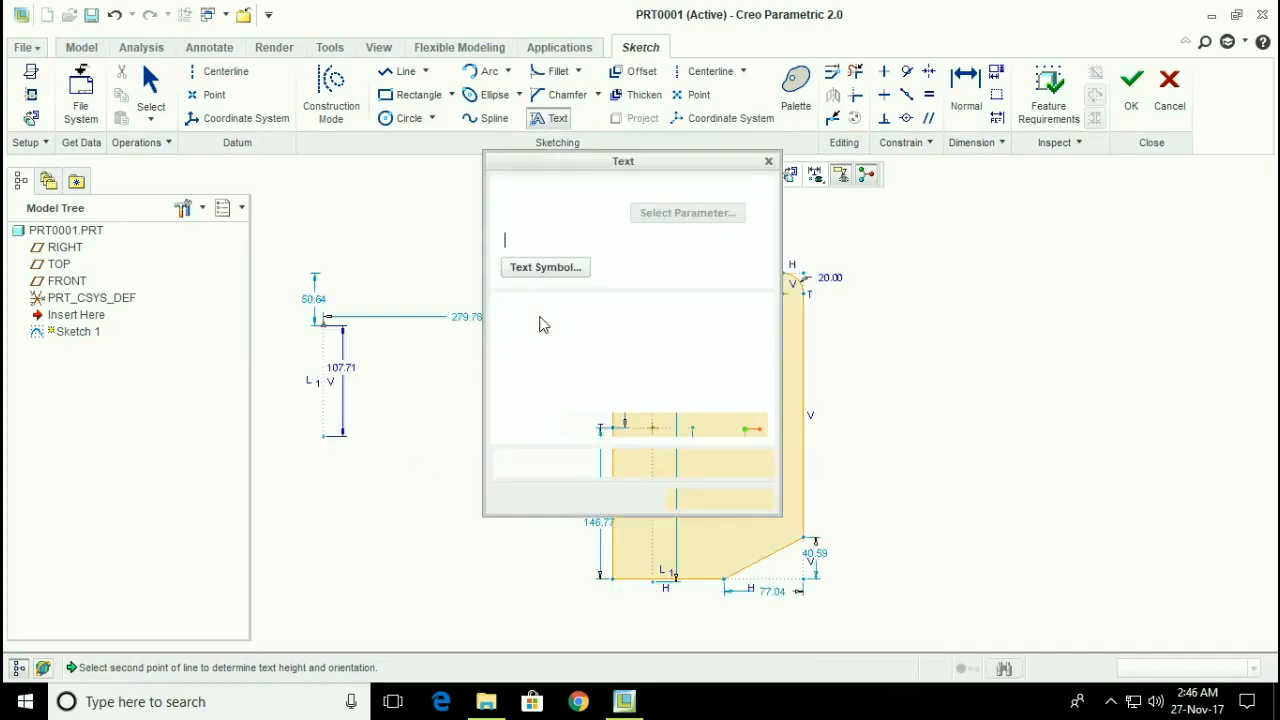
{"action": "left_click_drag", "start_coordinate": [594, 163], "coordinate": [671, 198]}
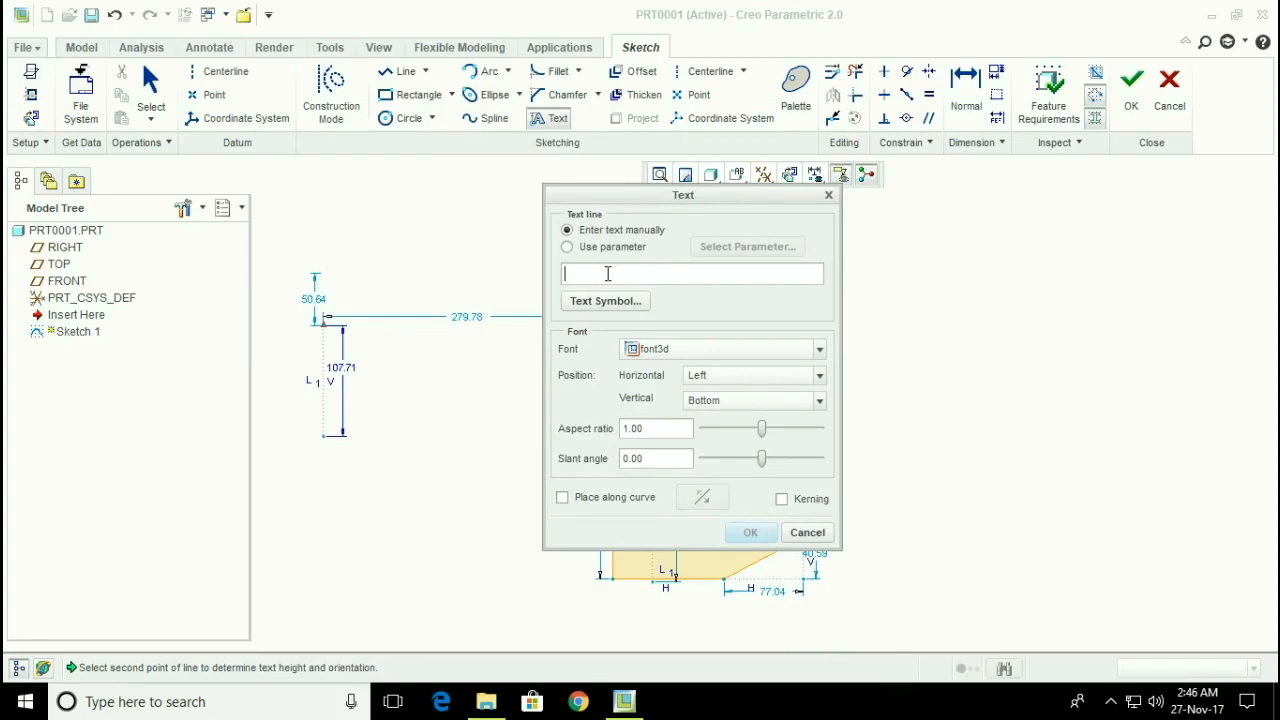
{"action": "type", "text": "yo"}
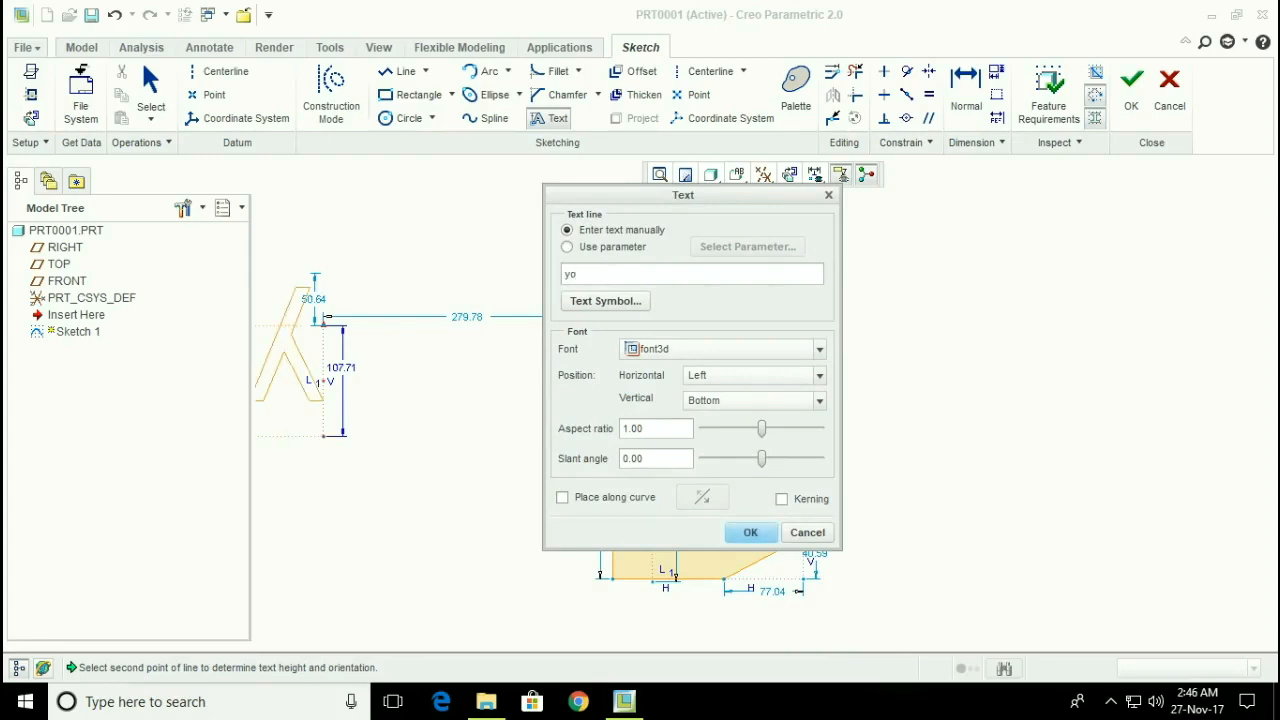
{"action": "type", "text": "ure awsom"}
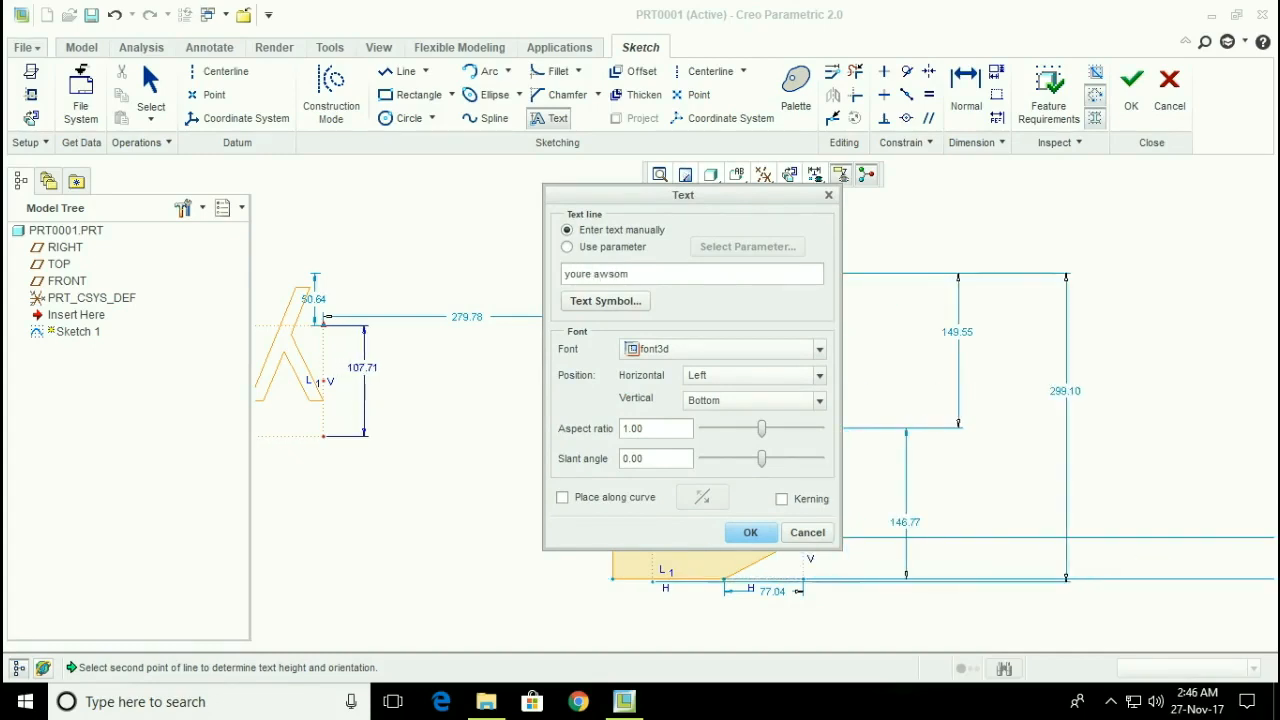
{"action": "type", "text": "e"}
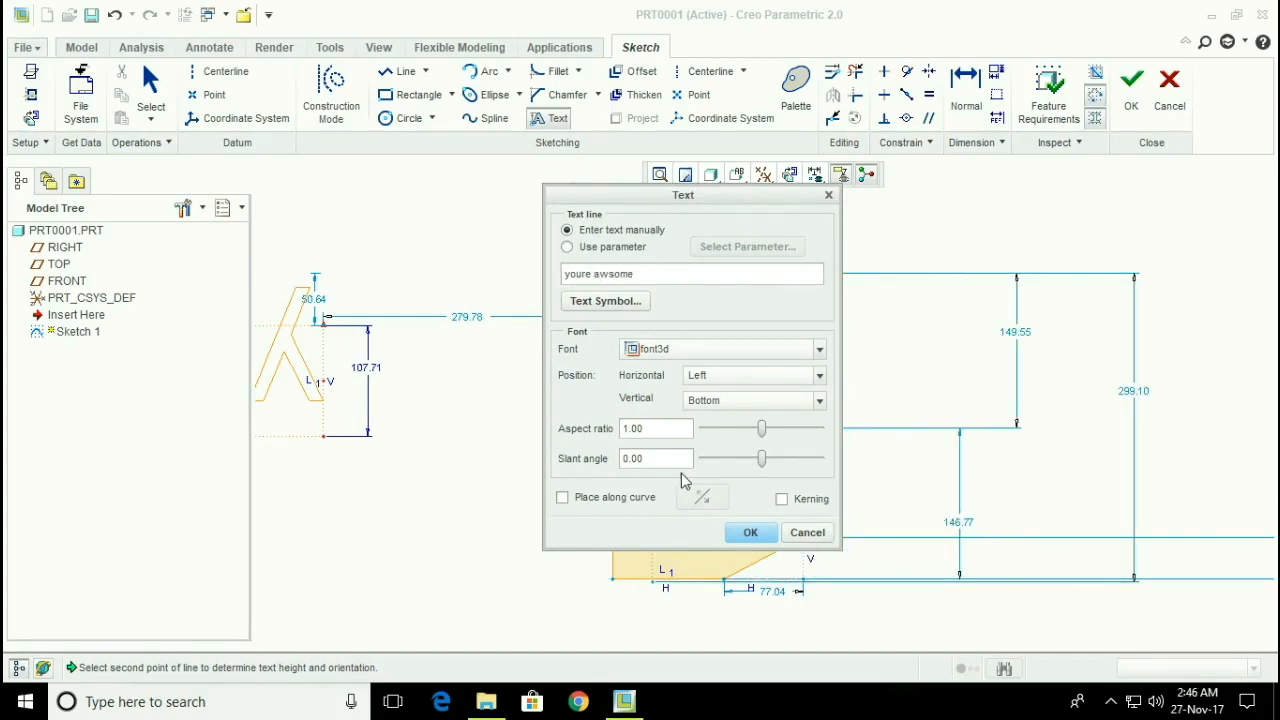
{"action": "left_click", "coordinate": [750, 533]}
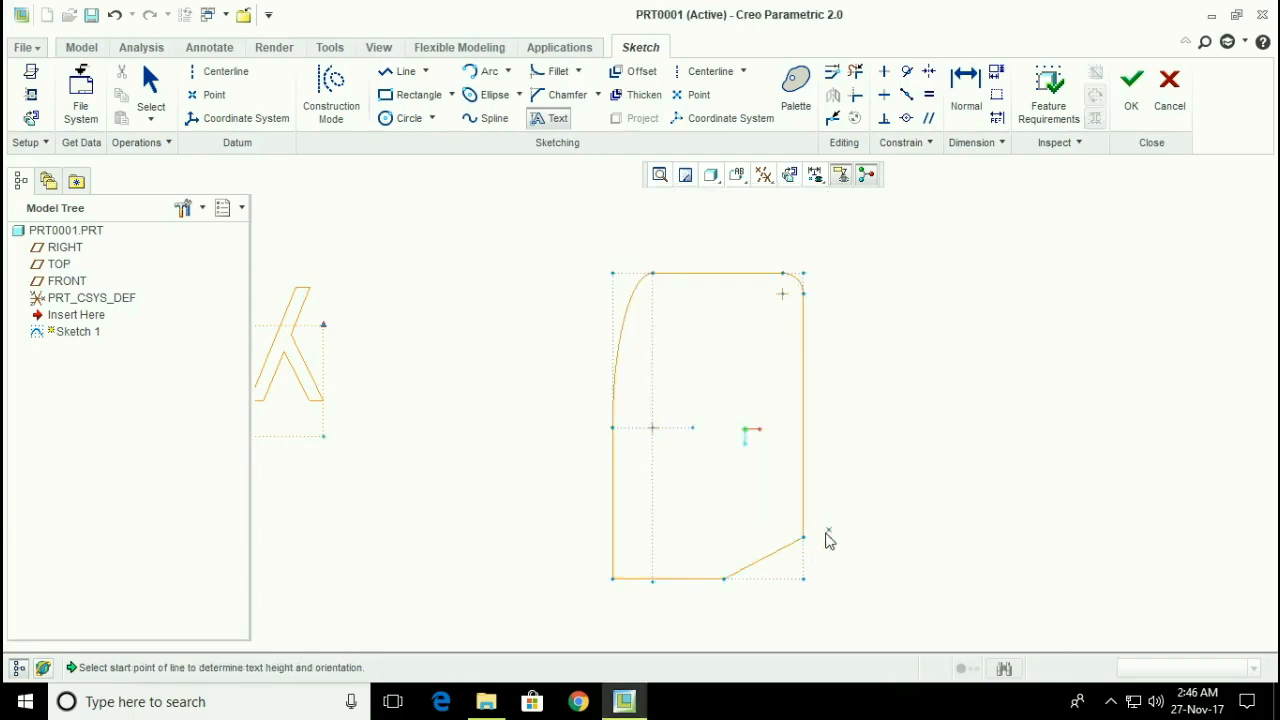
- View the sketch in the saved LEFT, TOP and BOTTOM orientations
{"action": "scroll", "coordinate": [820, 545], "scroll_direction": "down", "scroll_amount": 3}
{"action": "scroll", "coordinate": [860, 509], "scroll_direction": "down", "scroll_amount": 2}
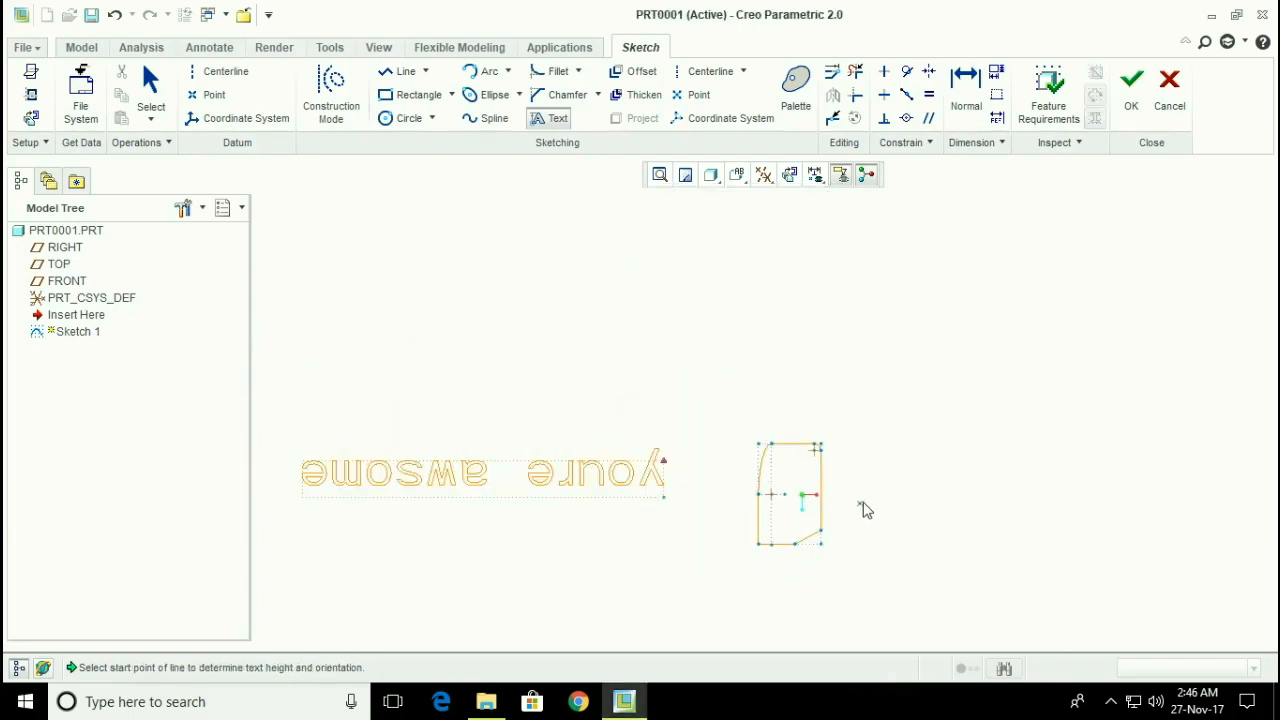
{"action": "left_click", "coordinate": [739, 178]}
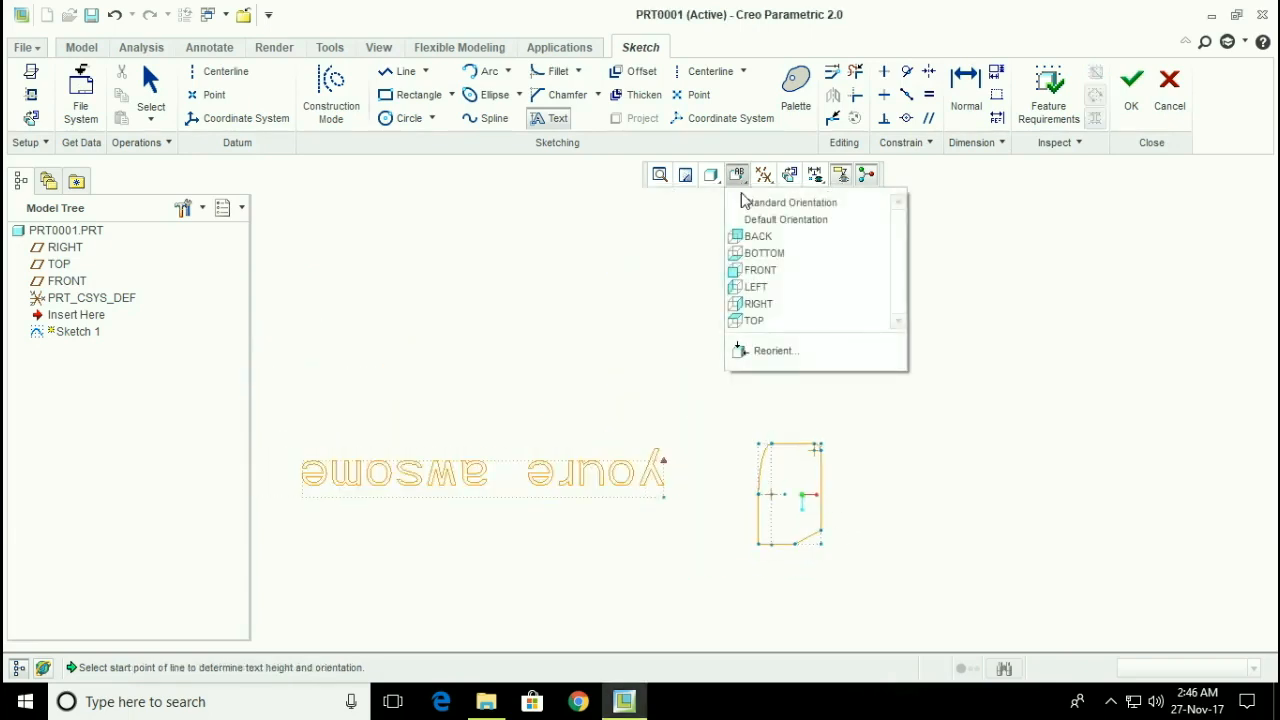
{"action": "left_click", "coordinate": [755, 287]}
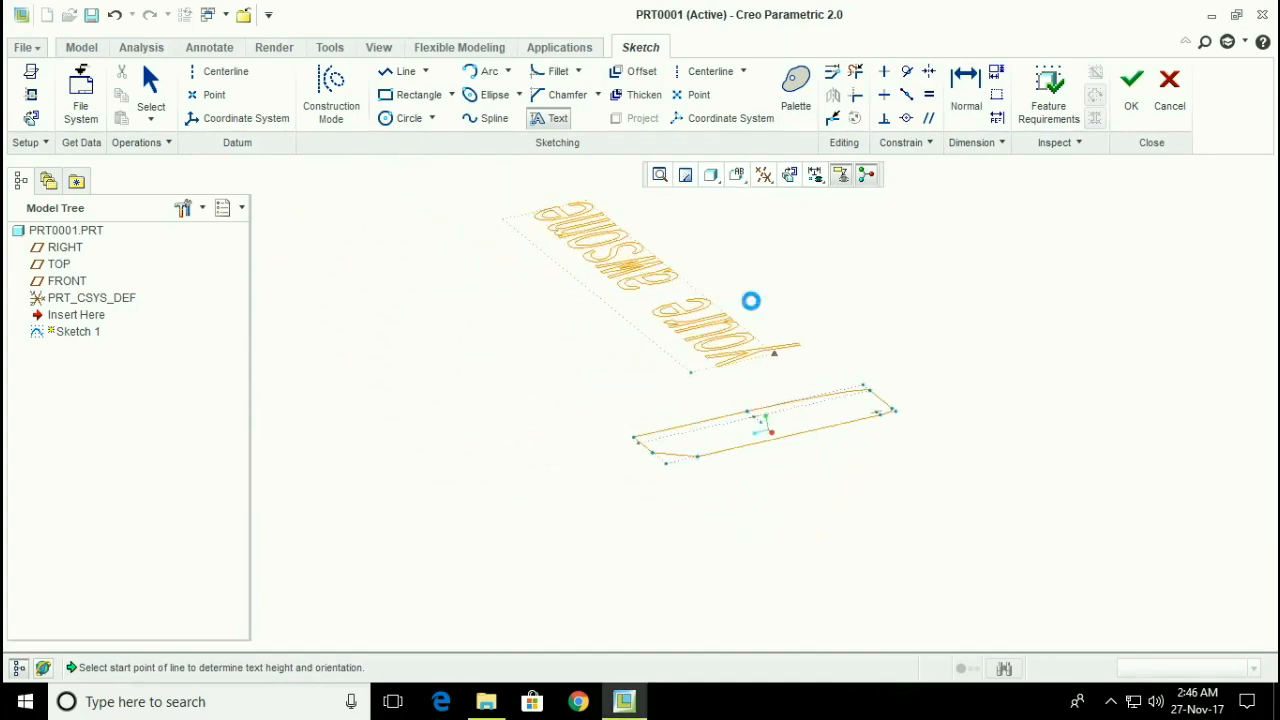
{"action": "left_click", "coordinate": [737, 175]}
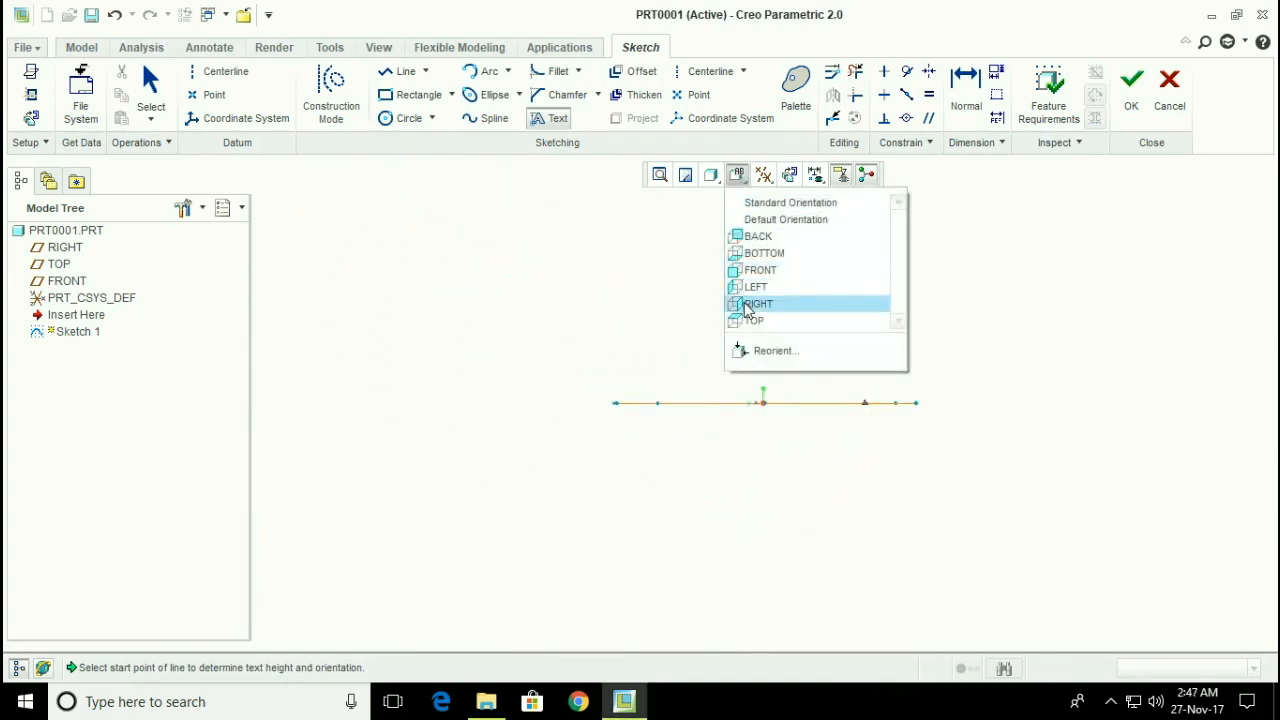
{"action": "left_click", "coordinate": [744, 312]}
{"action": "left_click", "coordinate": [737, 175]}
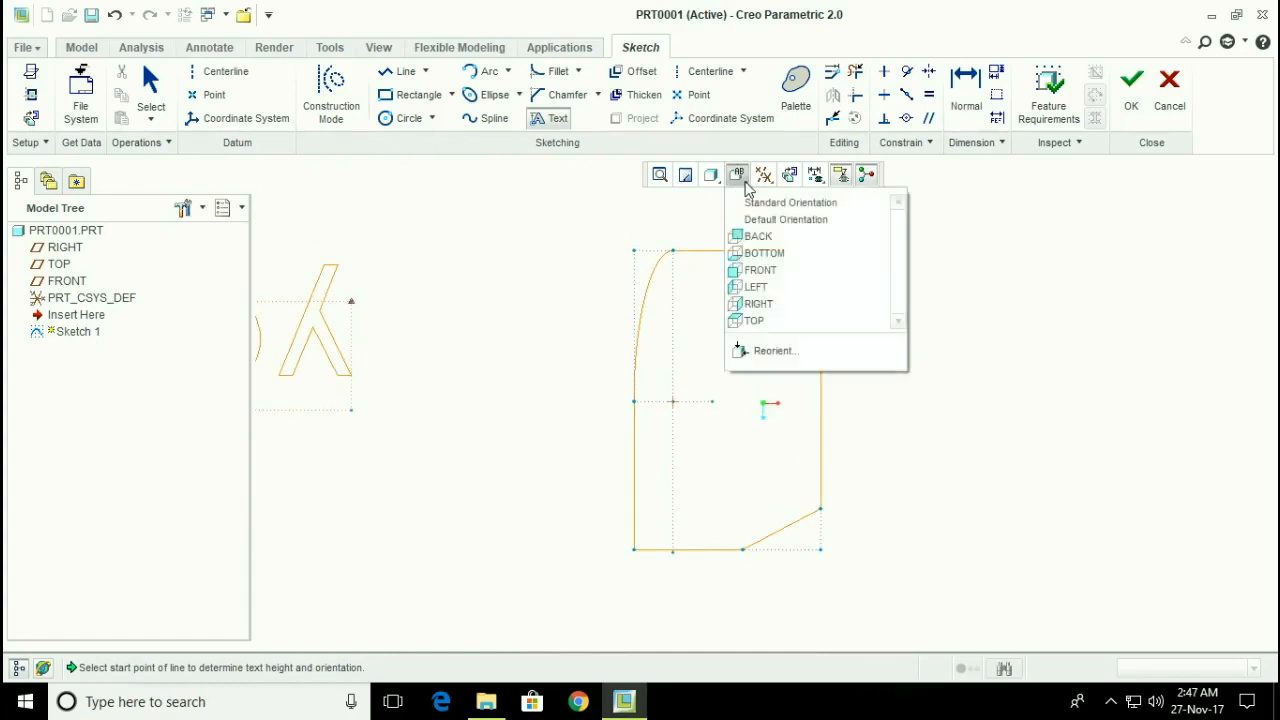
{"action": "left_click", "coordinate": [750, 254]}
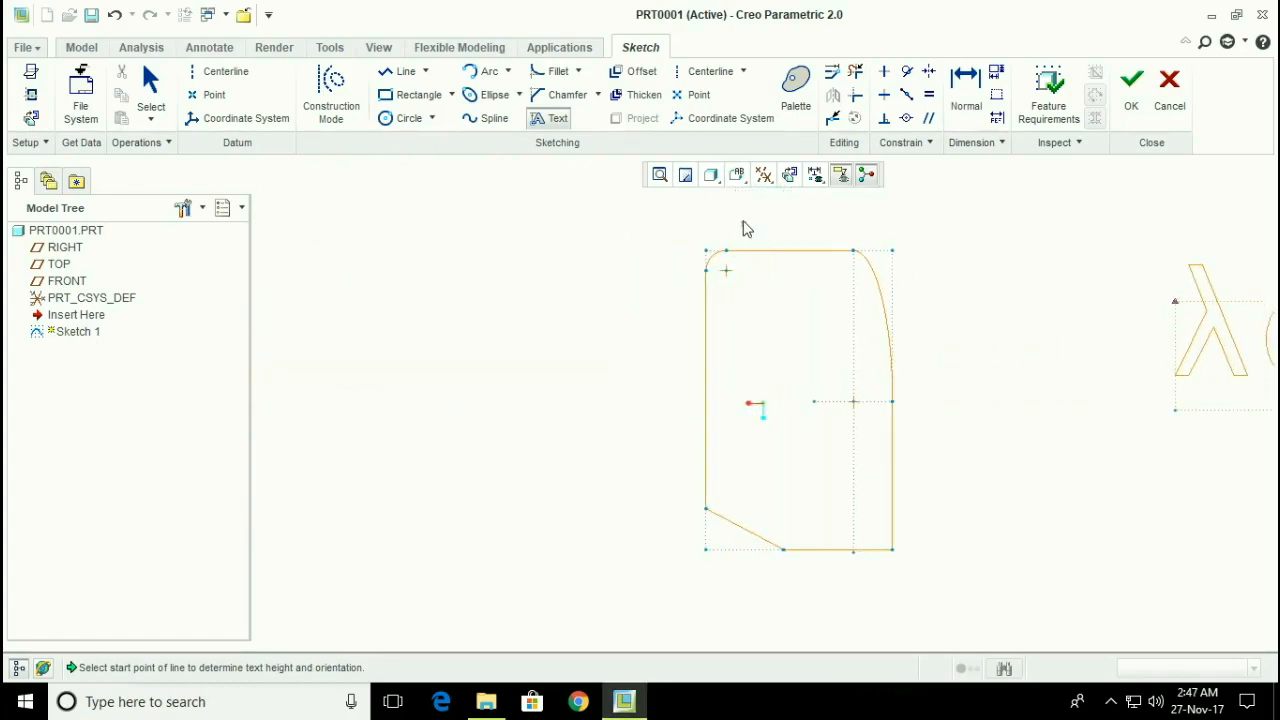
{"action": "left_click", "coordinate": [737, 175]}
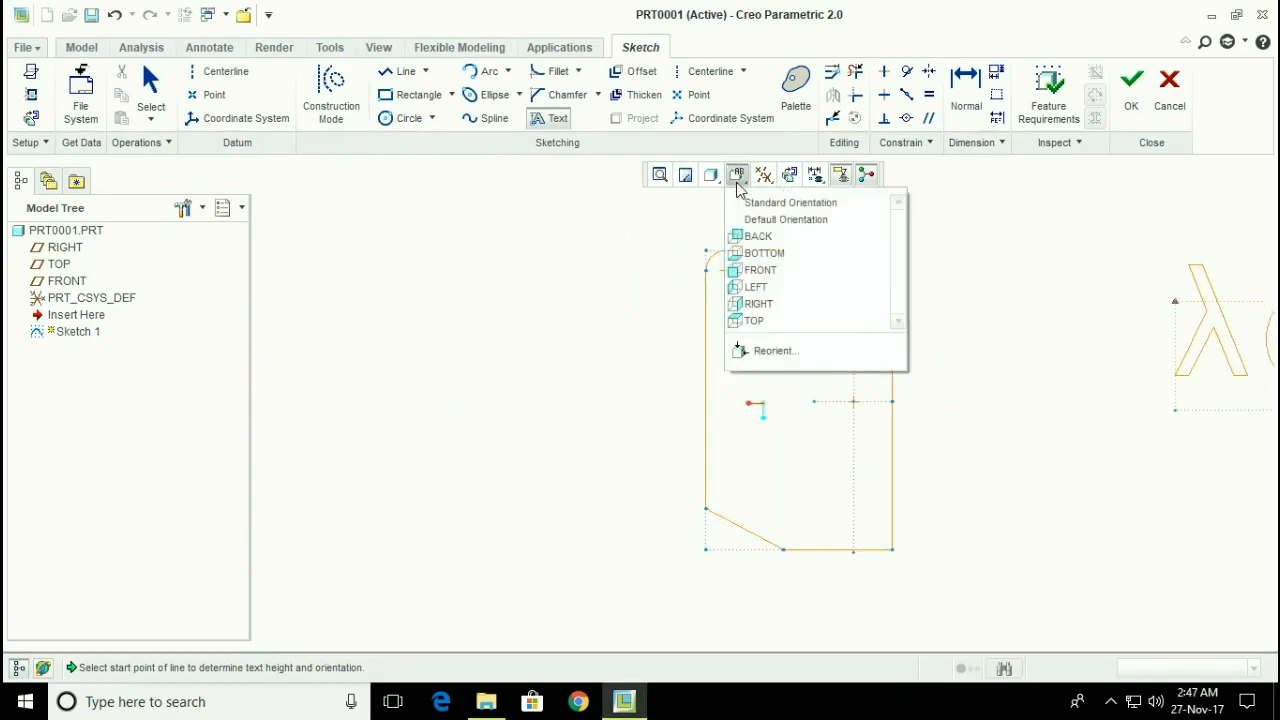
{"action": "left_click", "coordinate": [491, 397]}
{"action": "scroll", "coordinate": [525, 442], "scroll_direction": "up", "scroll_amount": 5}
{"action": "mouse_move", "coordinate": [760, 374]}
{"action": "middle_mouse_down"}
{"action": "mouse_move", "coordinate": [769, 426]}
{"action": "mouse_move", "coordinate": [749, 511]}
{"action": "mouse_move", "coordinate": [773, 542]}
{"action": "middle_mouse_up"}
{"action": "scroll", "coordinate": [850, 530], "scroll_direction": "up", "scroll_amount": 2}
{"action": "scroll", "coordinate": [857, 529], "scroll_direction": "down", "scroll_amount": 5}
{"action": "scroll", "coordinate": [896, 492], "scroll_direction": "up", "scroll_amount": 5}
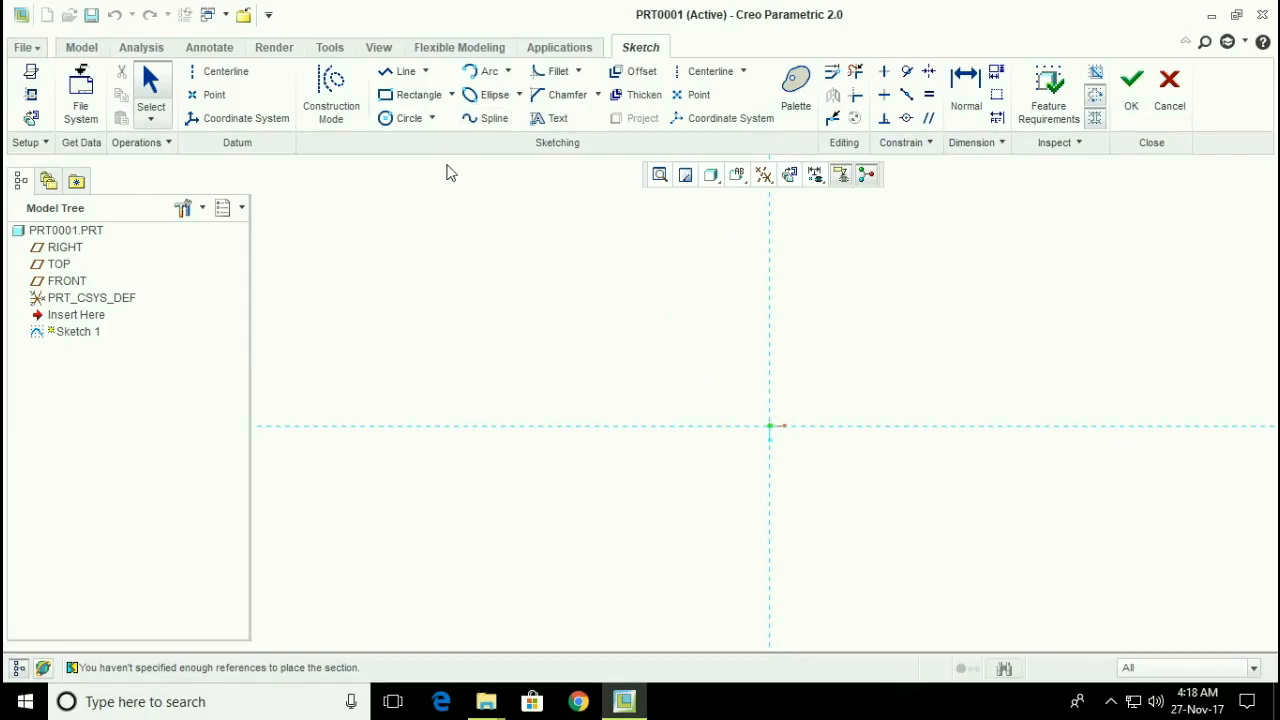
- Sketch a corner rectangle about 709 wide and 295 high around the origin
{"action": "left_click", "coordinate": [416, 98]}
{"action": "left_click", "coordinate": [515, 347]}
{"action": "left_click", "coordinate": [958, 532]}
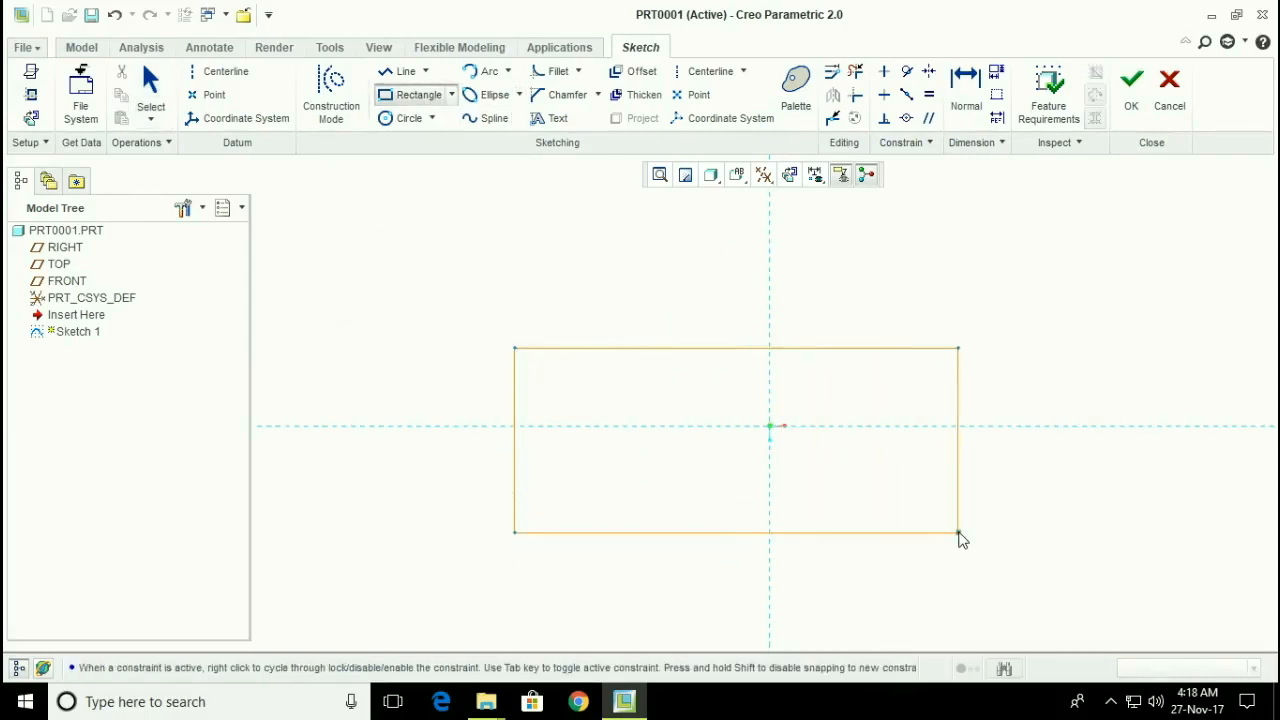
{"action": "middle_click", "coordinate": [1084, 318]}
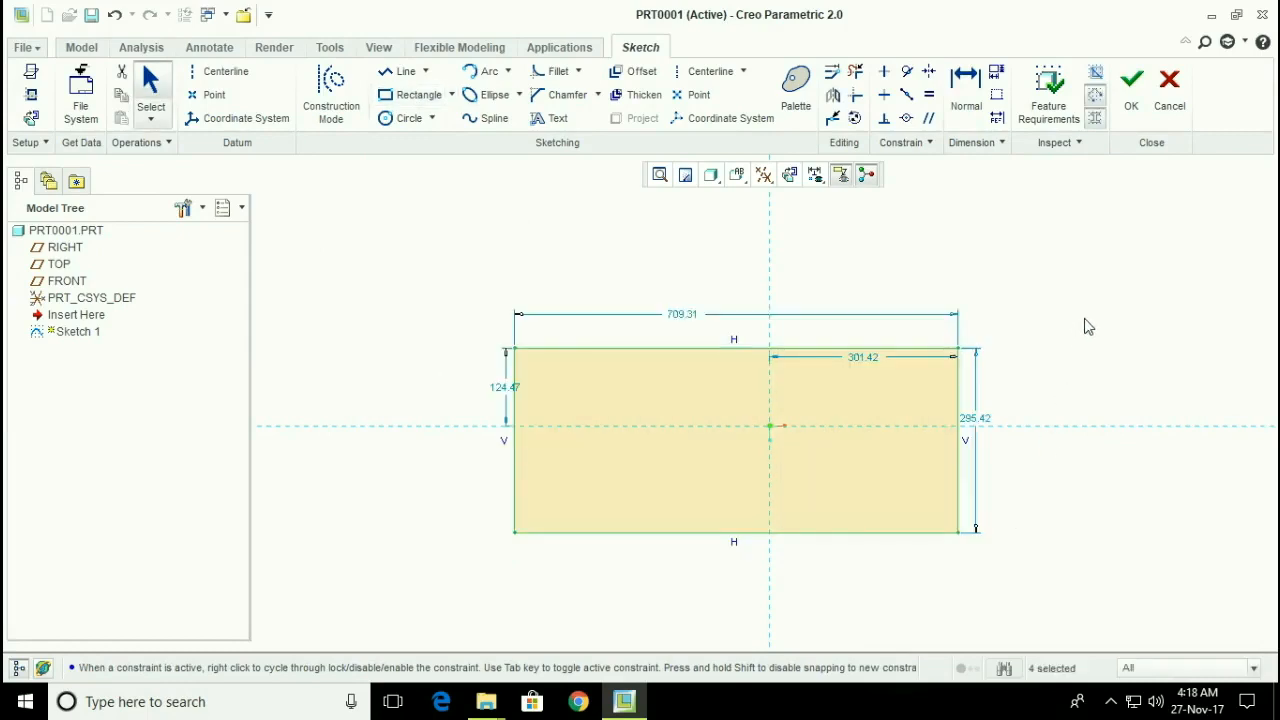
- Offset the rectangle's upper edge by -50 with the Single type, and delete the offset line
{"action": "left_click", "coordinate": [636, 72]}
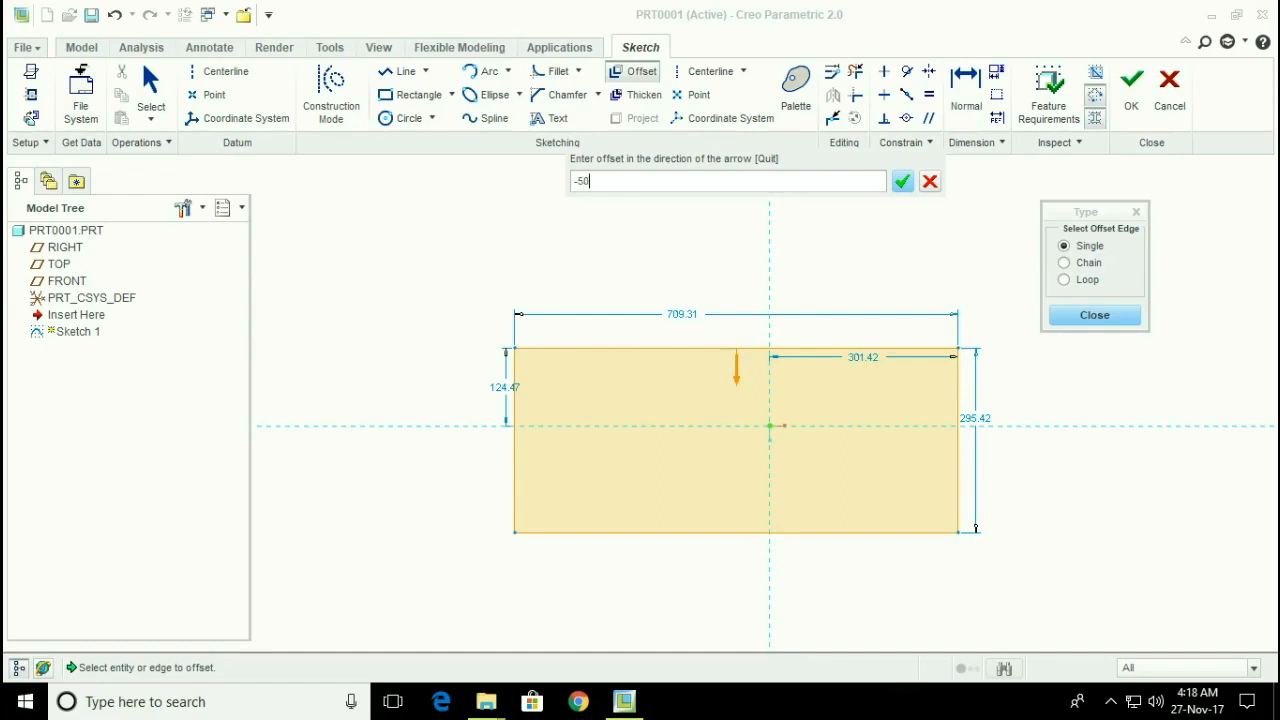
{"action": "key", "text": "Return"}
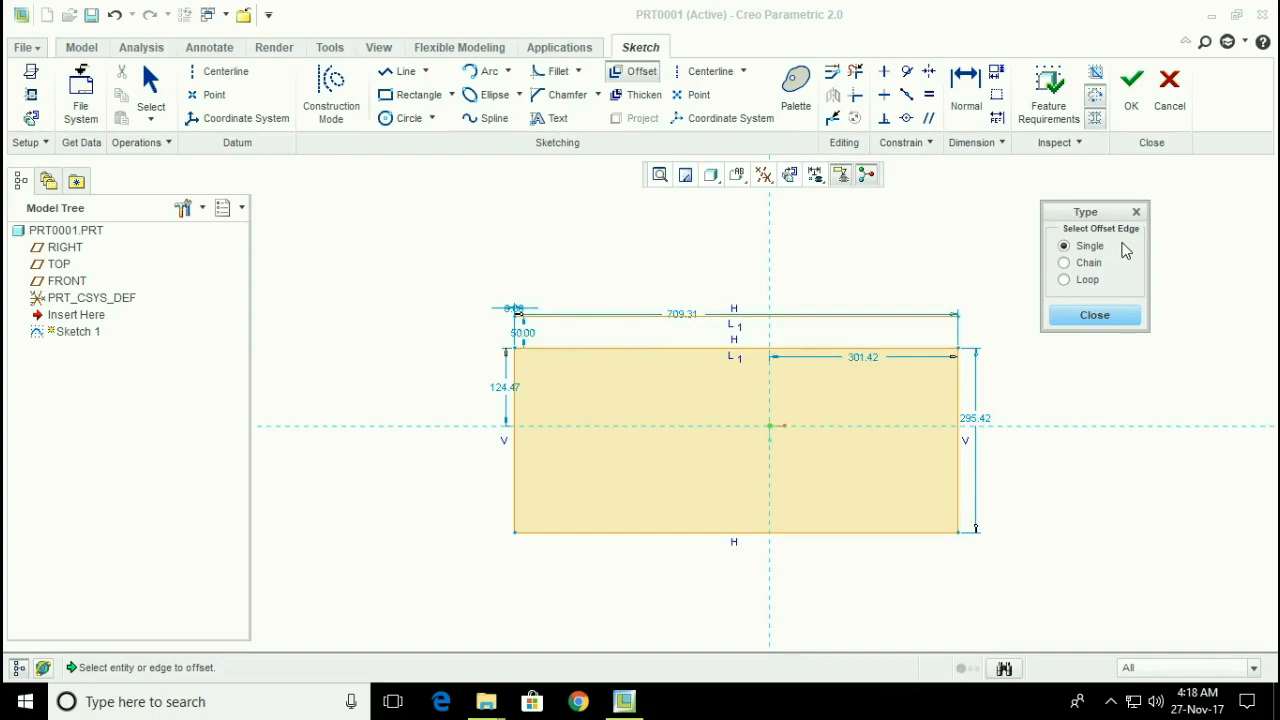
{"action": "left_click", "coordinate": [1092, 315]}
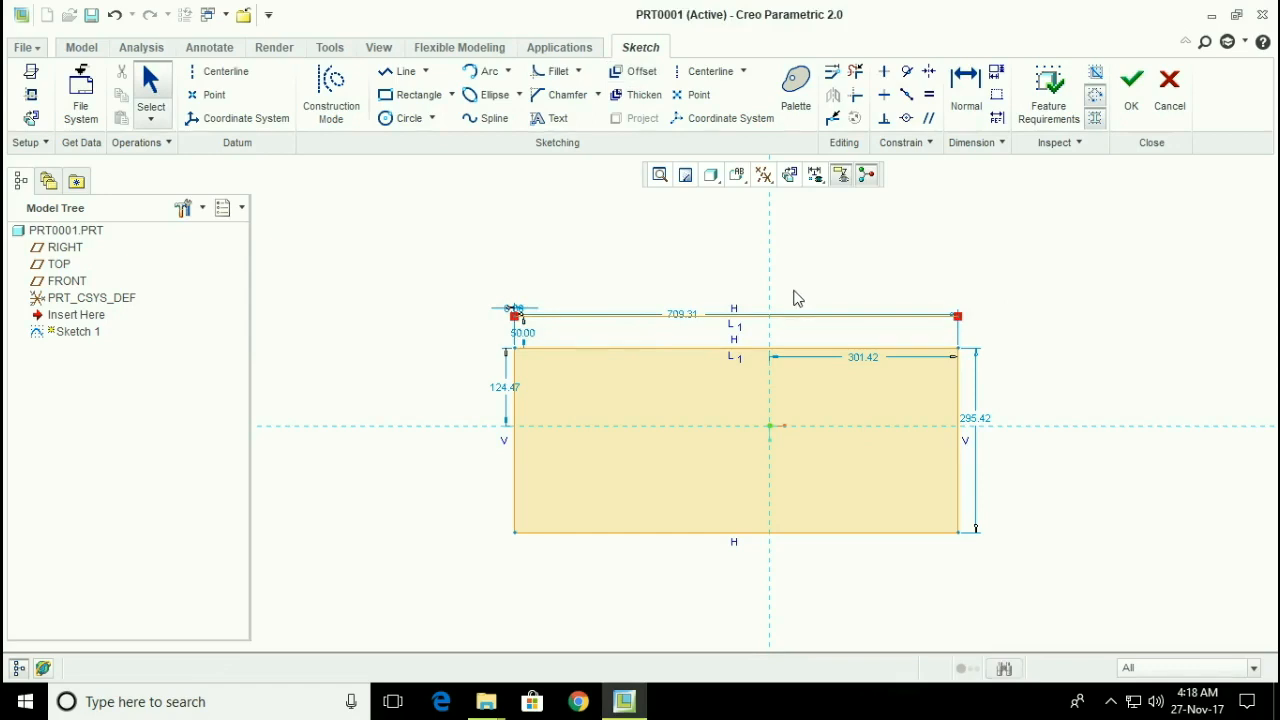
{"action": "key", "text": "Delete"}
- Offset the Chain of the rectangle's upper and right edges 50 outward, and undo that offset
{"action": "left_click", "coordinate": [633, 76]}
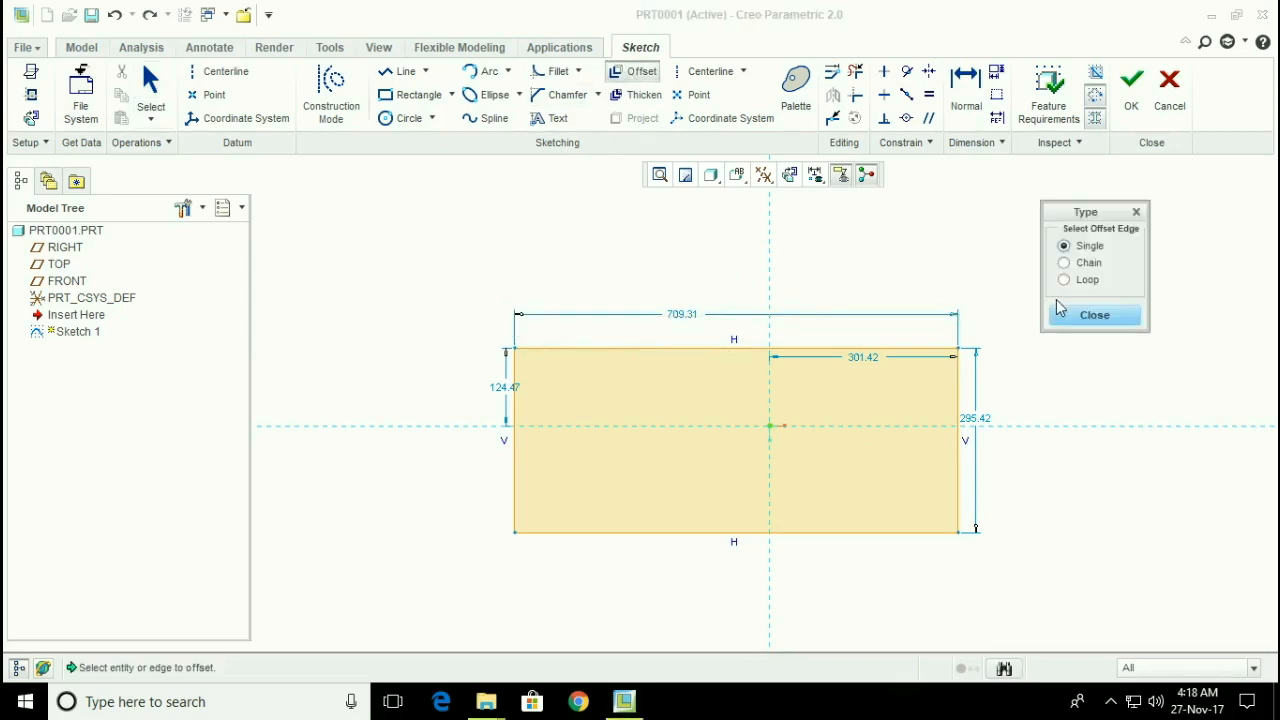
{"action": "left_click", "coordinate": [1064, 262]}
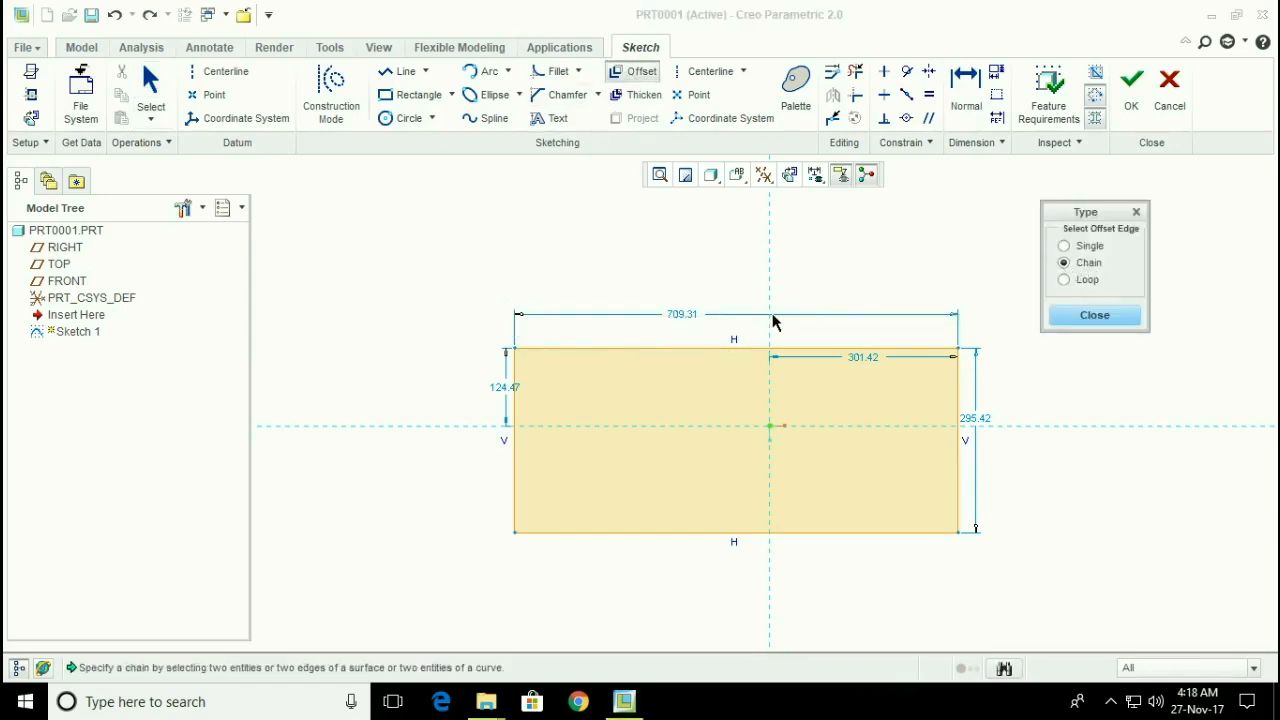
{"action": "left_click", "coordinate": [711, 348]}
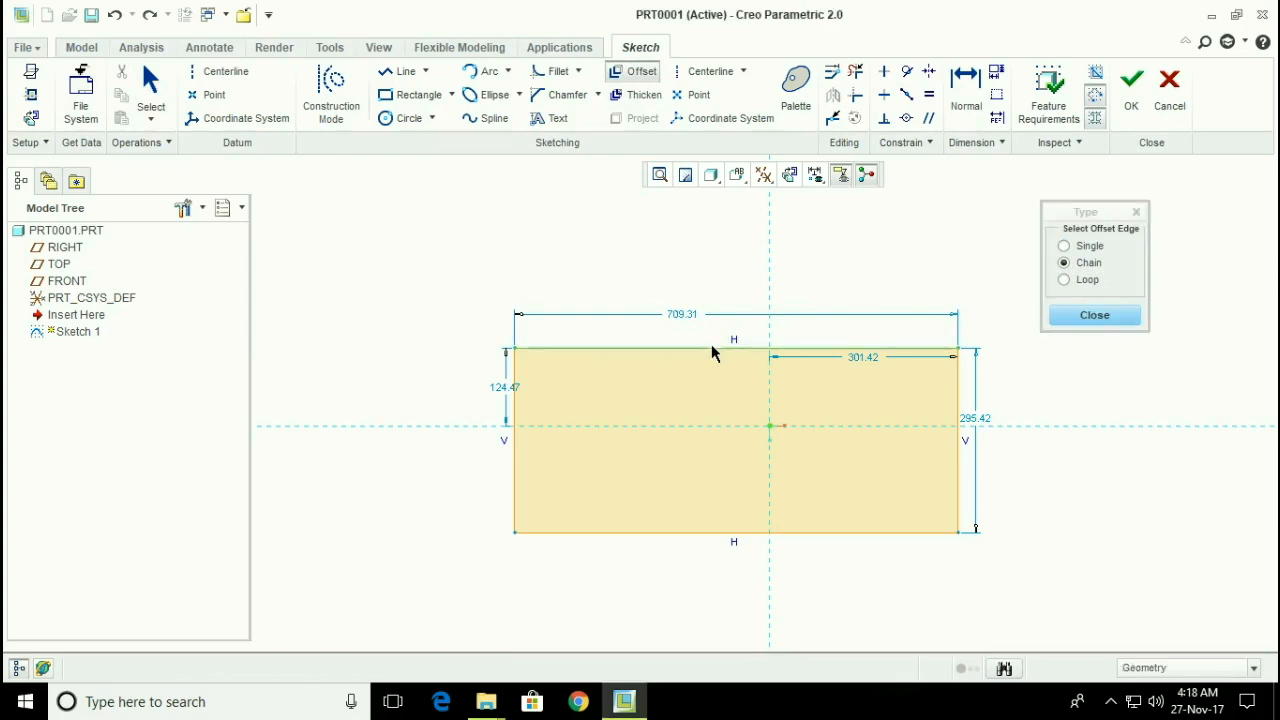
{"action": "left_click", "coordinate": [959, 440]}
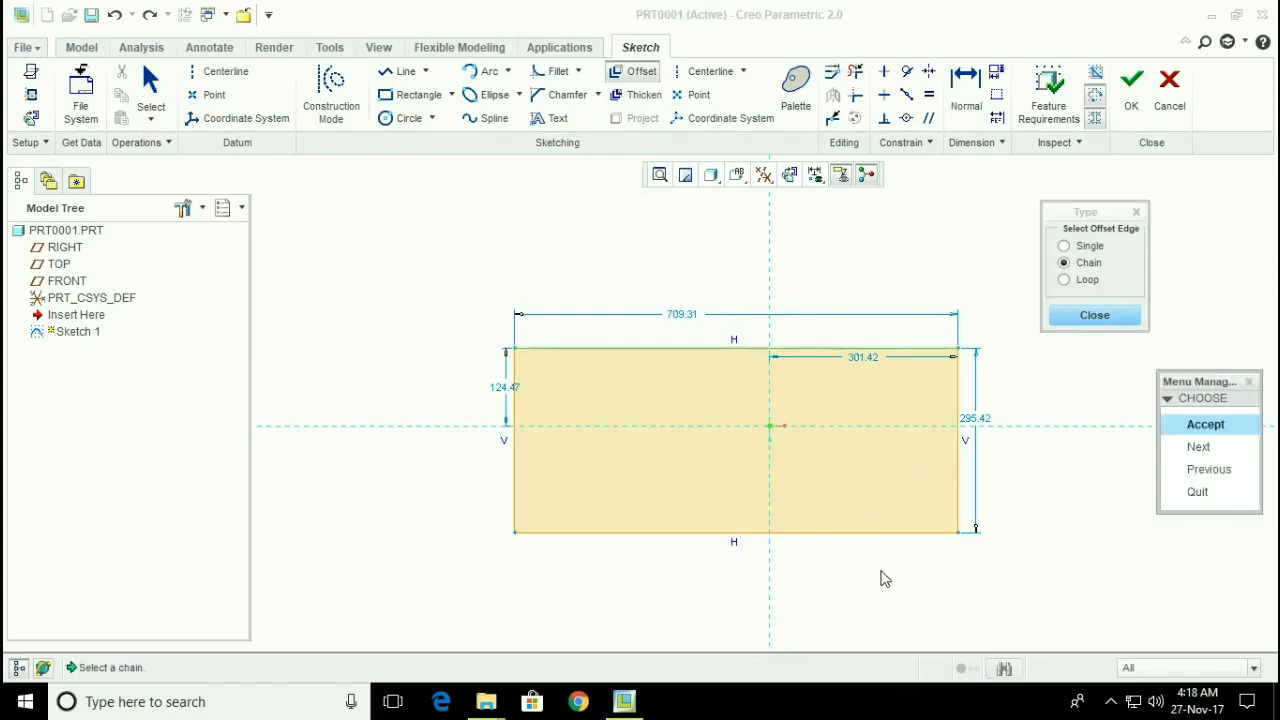
{"action": "left_click", "coordinate": [1210, 426]}
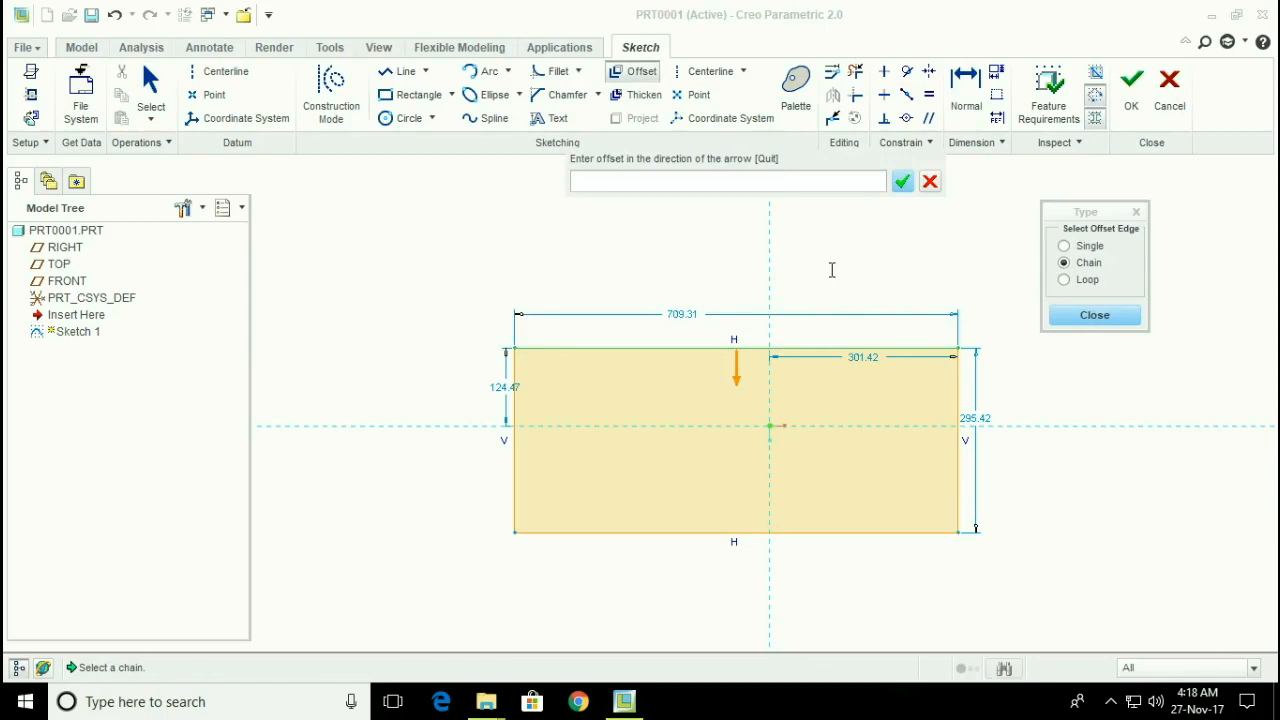
{"action": "key", "text": "Return"}
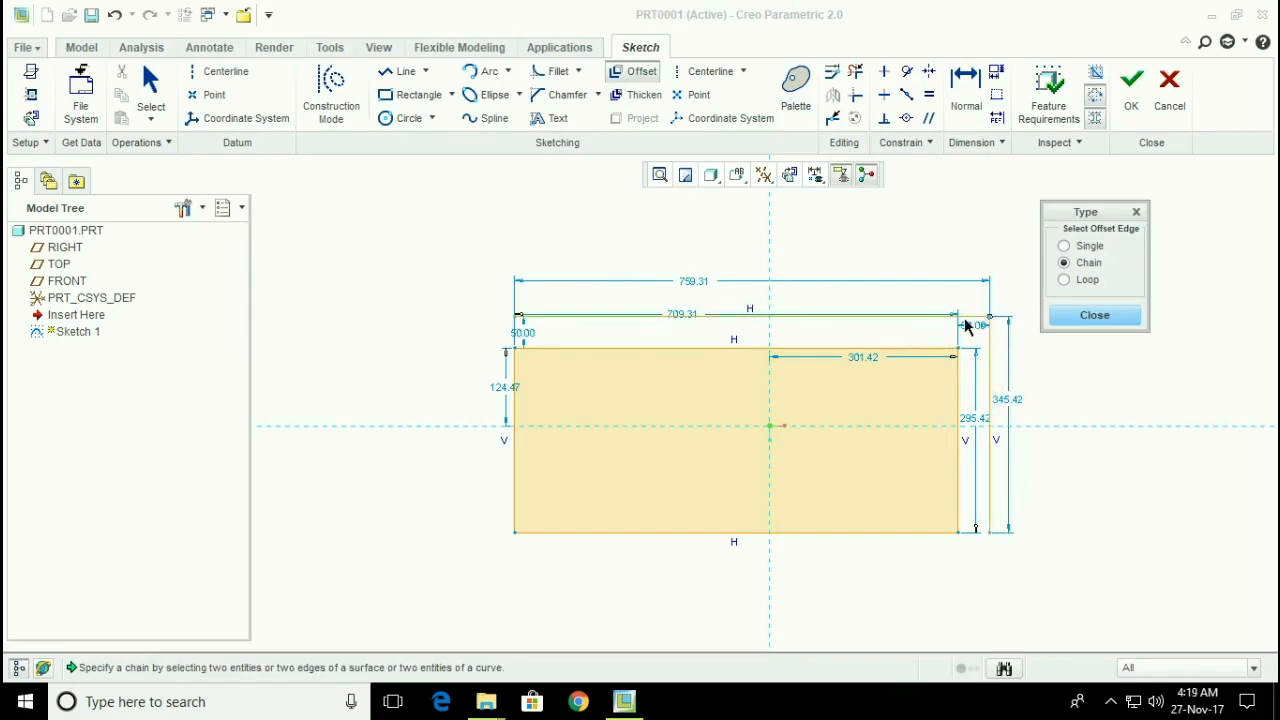
{"action": "left_click", "coordinate": [1078, 325]}
{"action": "key", "text": "ctrl+z"}
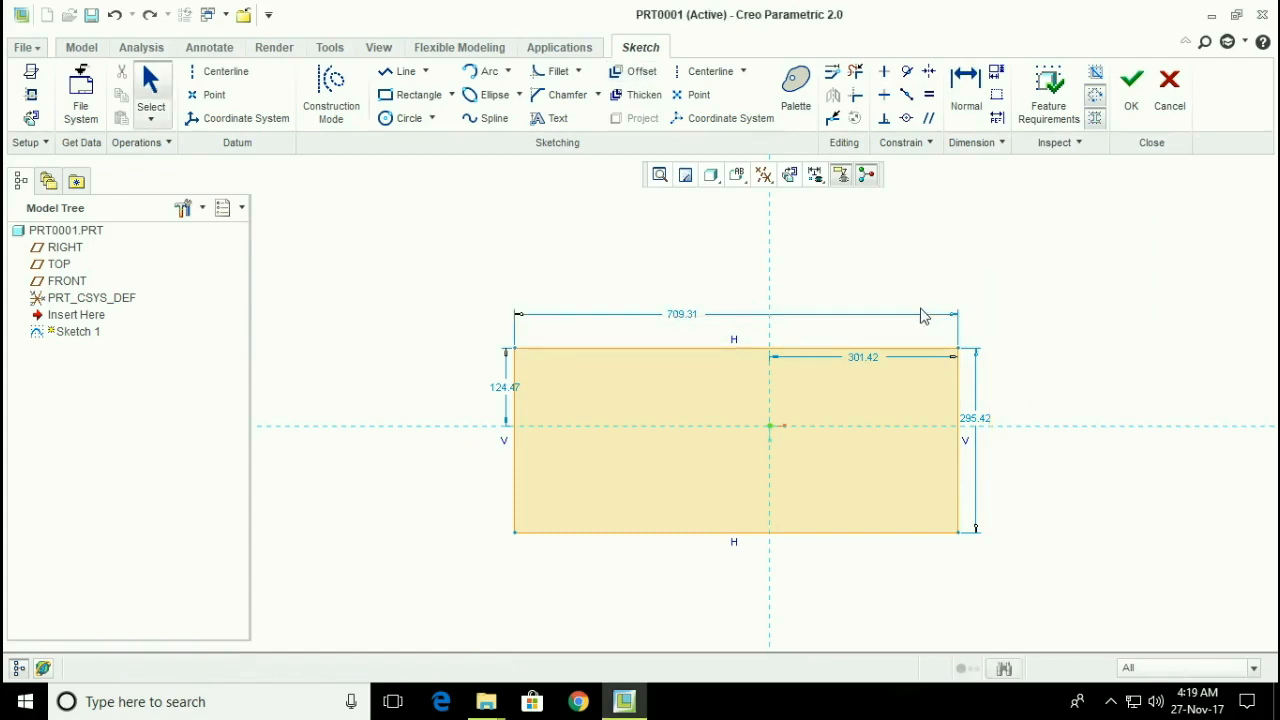
- Offset the entire rectangle outward with the Loop type and a value of -50
{"action": "left_click", "coordinate": [638, 72]}
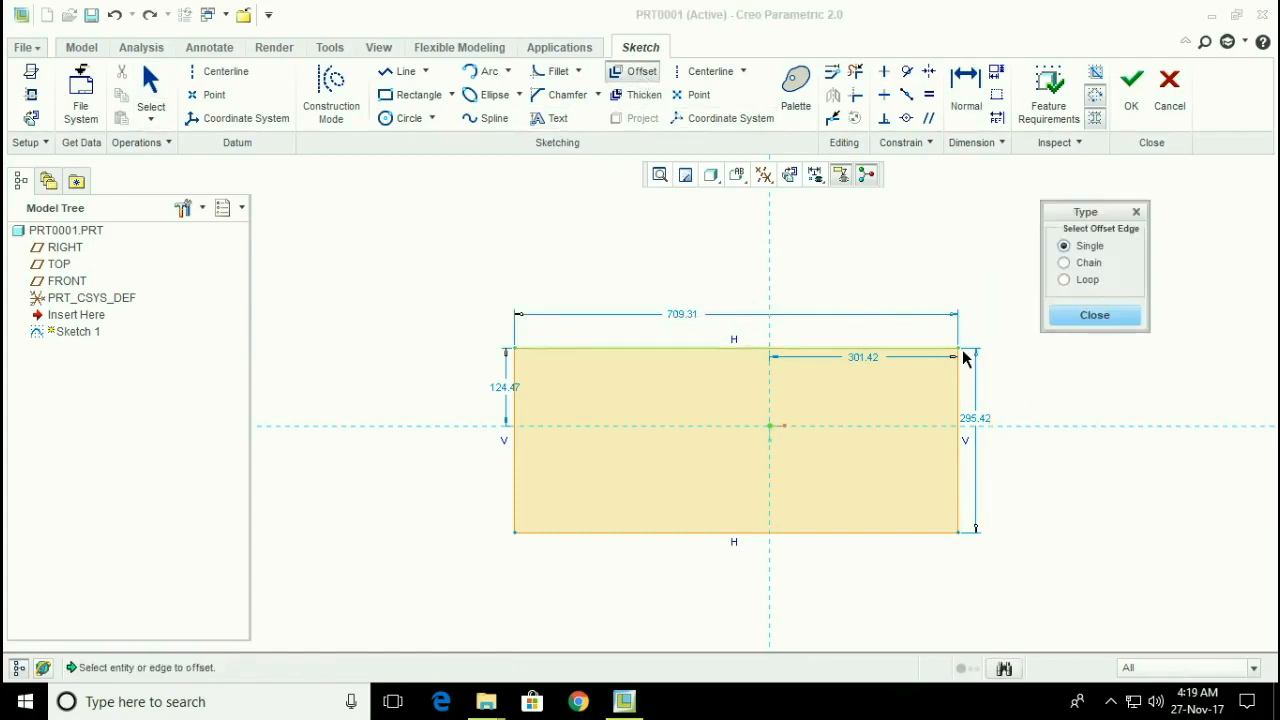
{"action": "left_click", "coordinate": [1066, 281]}
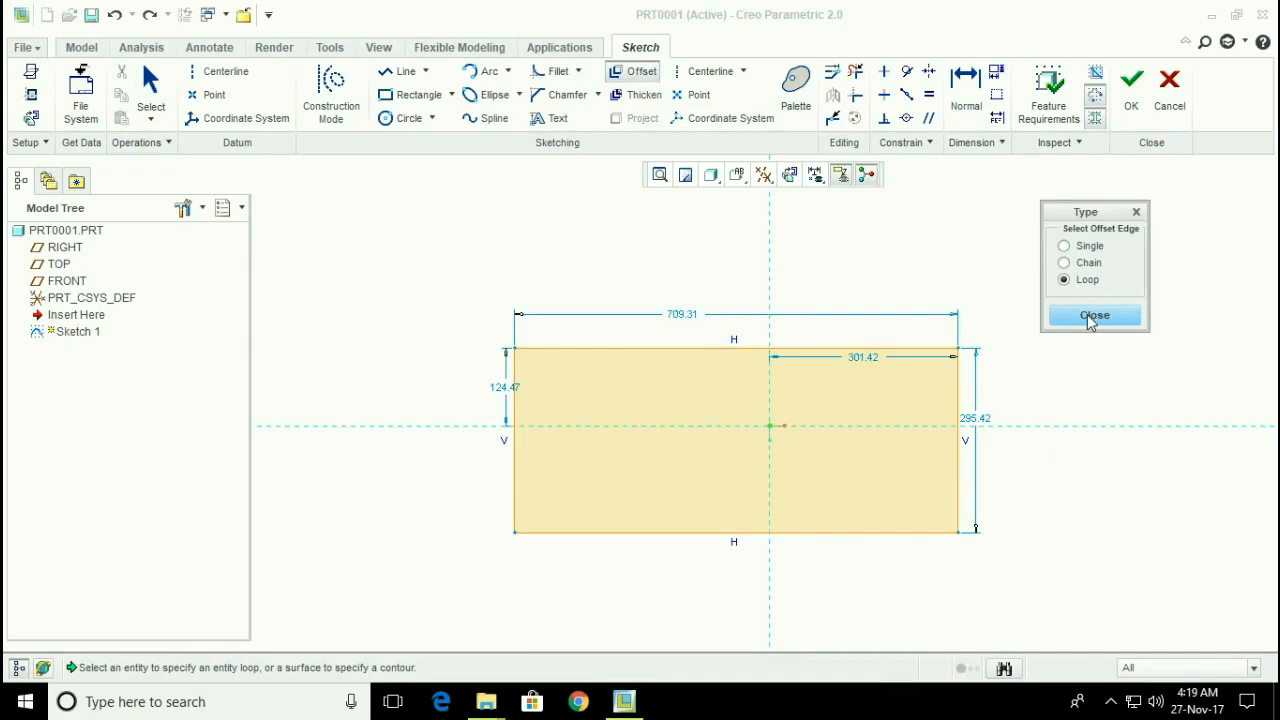
{"action": "left_click", "coordinate": [831, 349]}
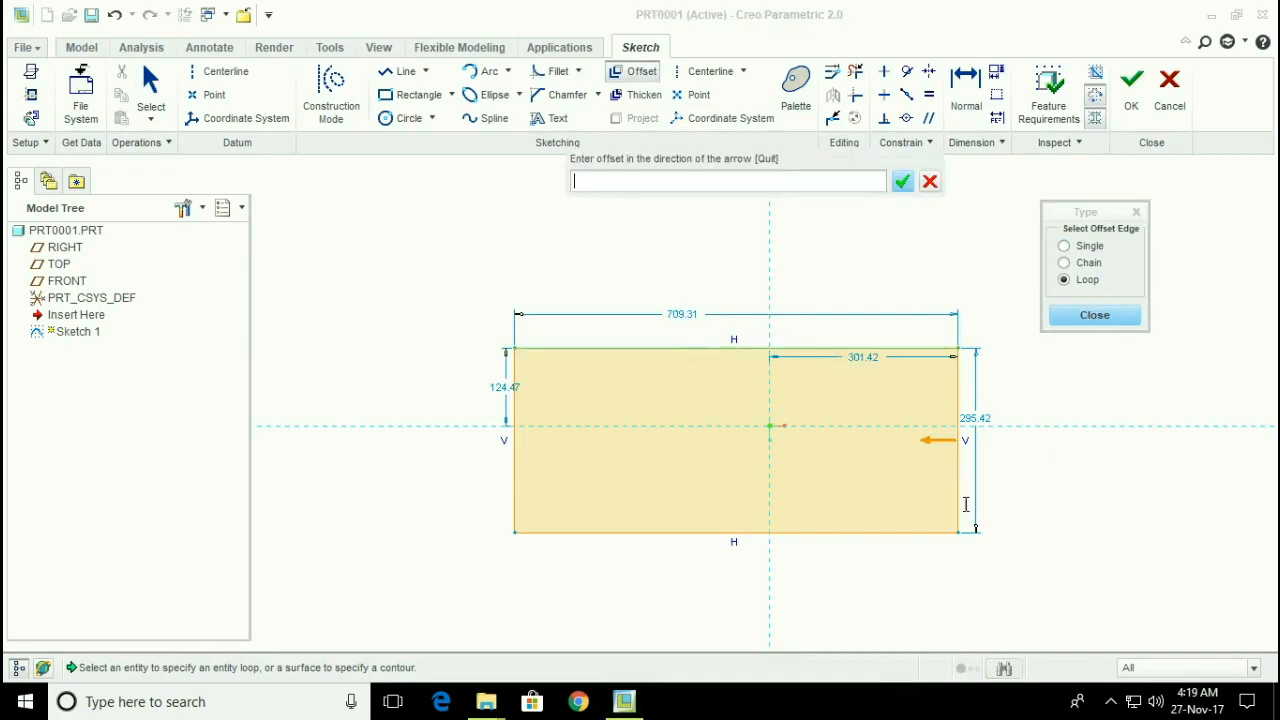
{"action": "left_click_drag", "start_coordinate": [1096, 221], "coordinate": [1165, 183]}
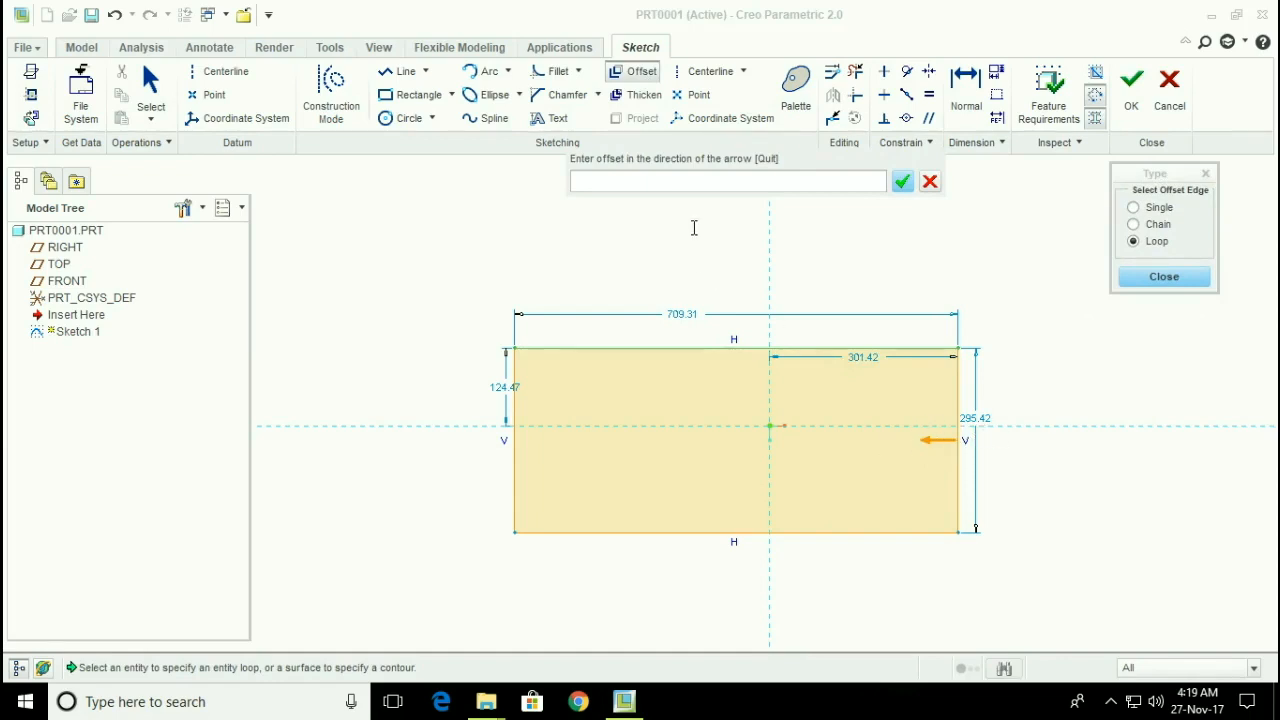
{"action": "type", "text": "-50"}
{"action": "key", "text": "Return"}
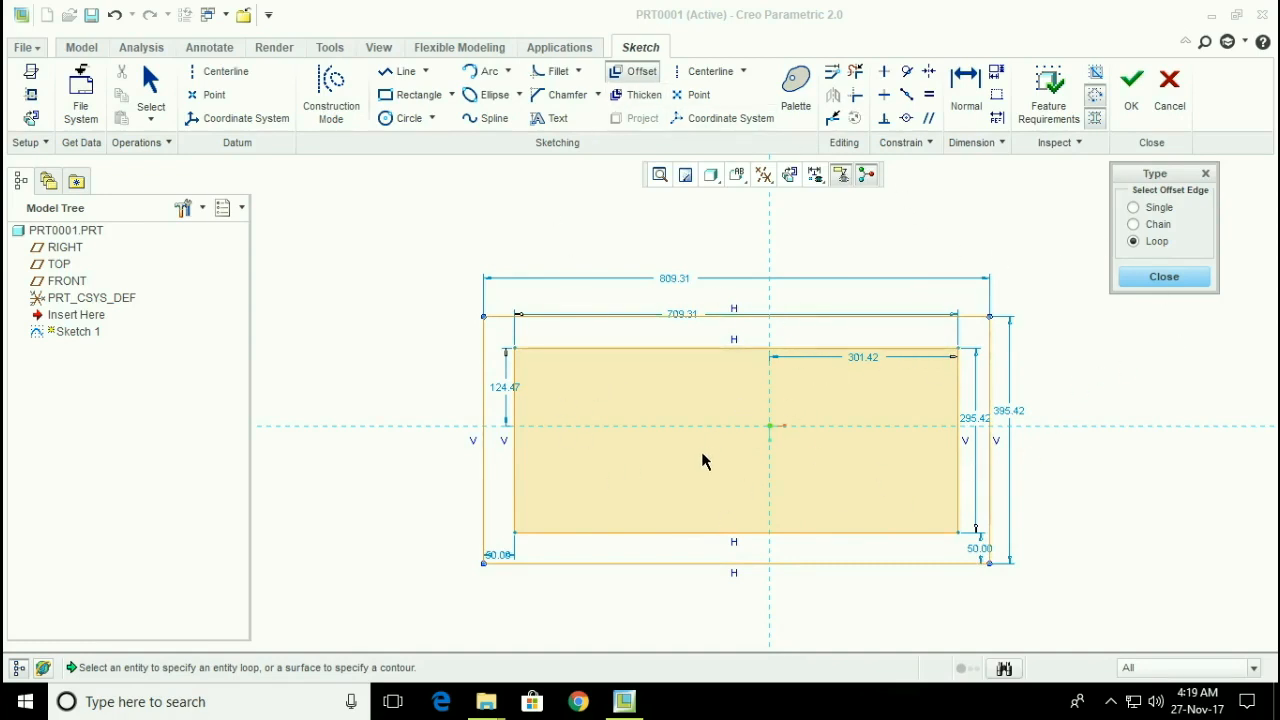
- Offset the original rectangle's loop 50 inward, and delete all the sketched rectangles
{"action": "left_click", "coordinate": [685, 349]}
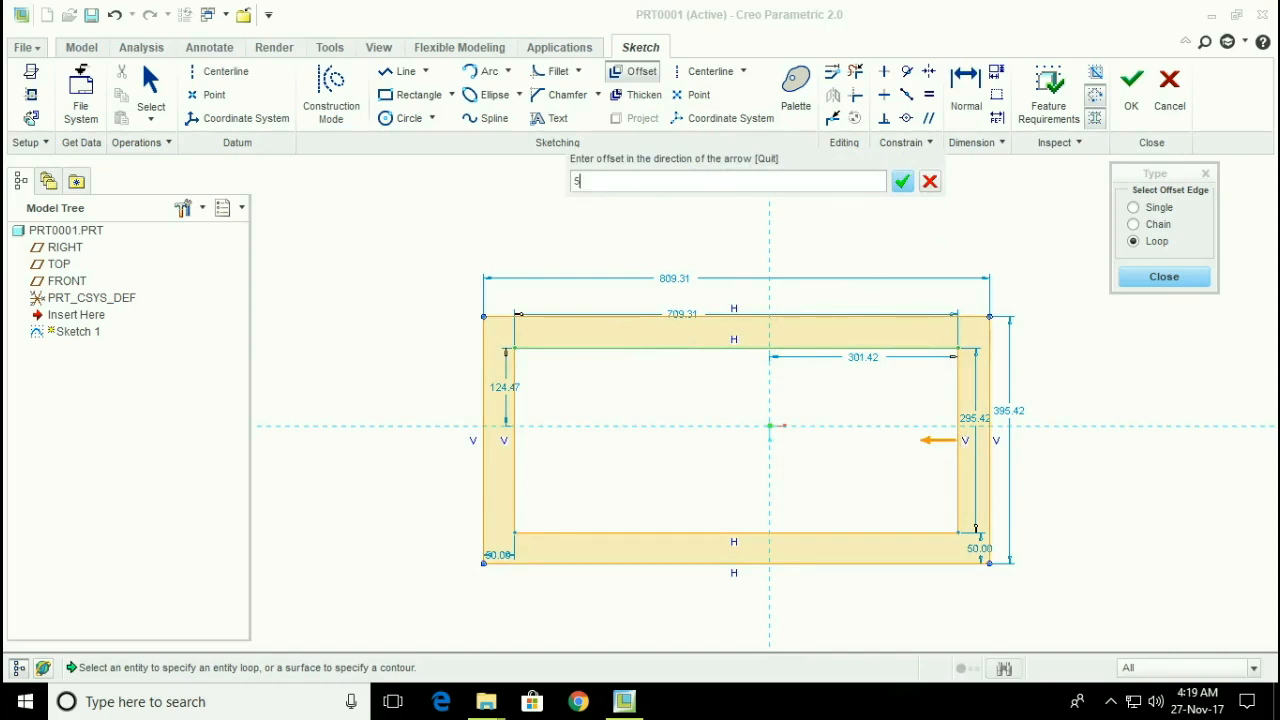
{"action": "key", "text": "Return"}
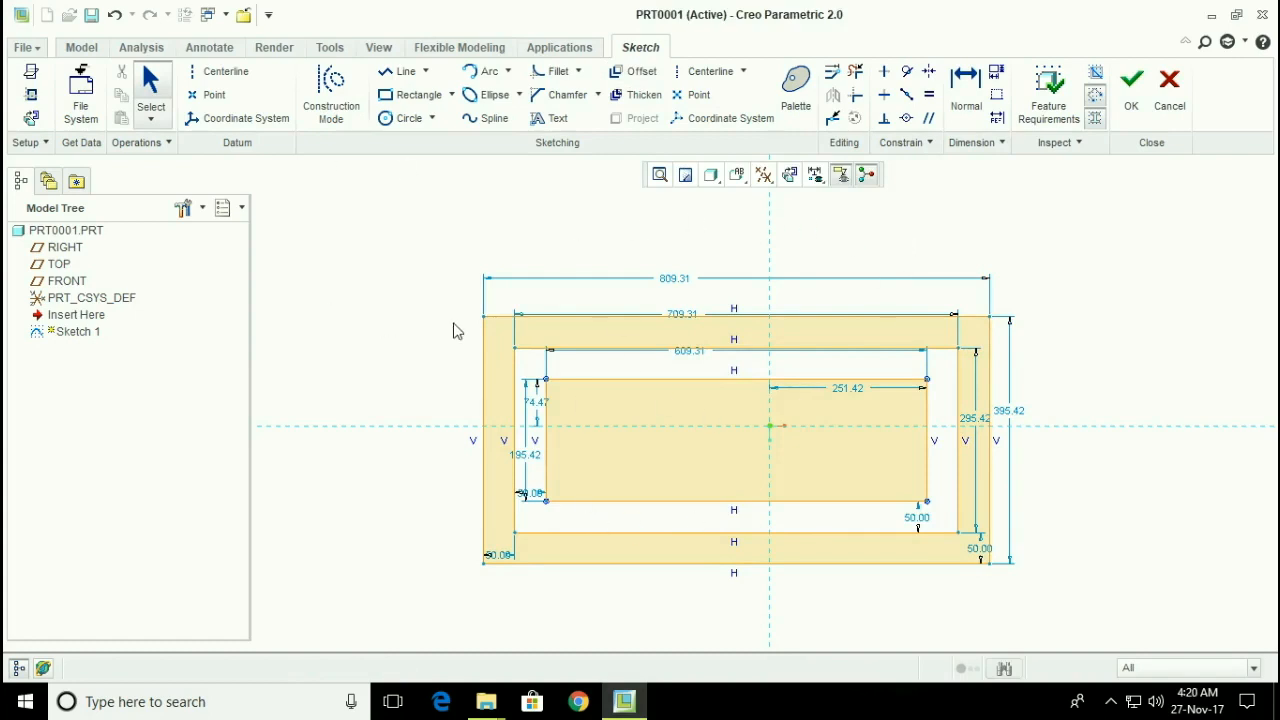
{"action": "left_click_drag", "start_coordinate": [1186, 257], "coordinate": [336, 597]}
{"action": "key", "text": "Delete"}
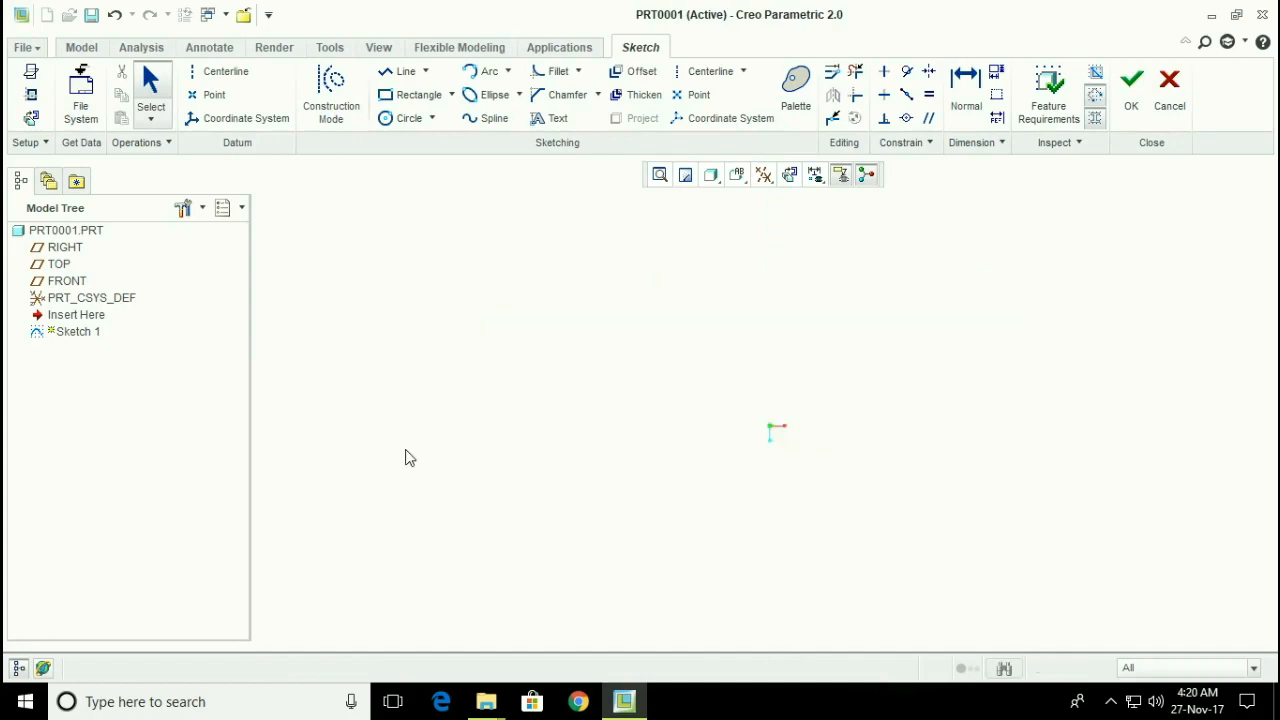
- Sketch a closed irregular polygon of connected line segments, about 390 high, to the left of the origin
{"action": "left_click", "coordinate": [405, 71]}
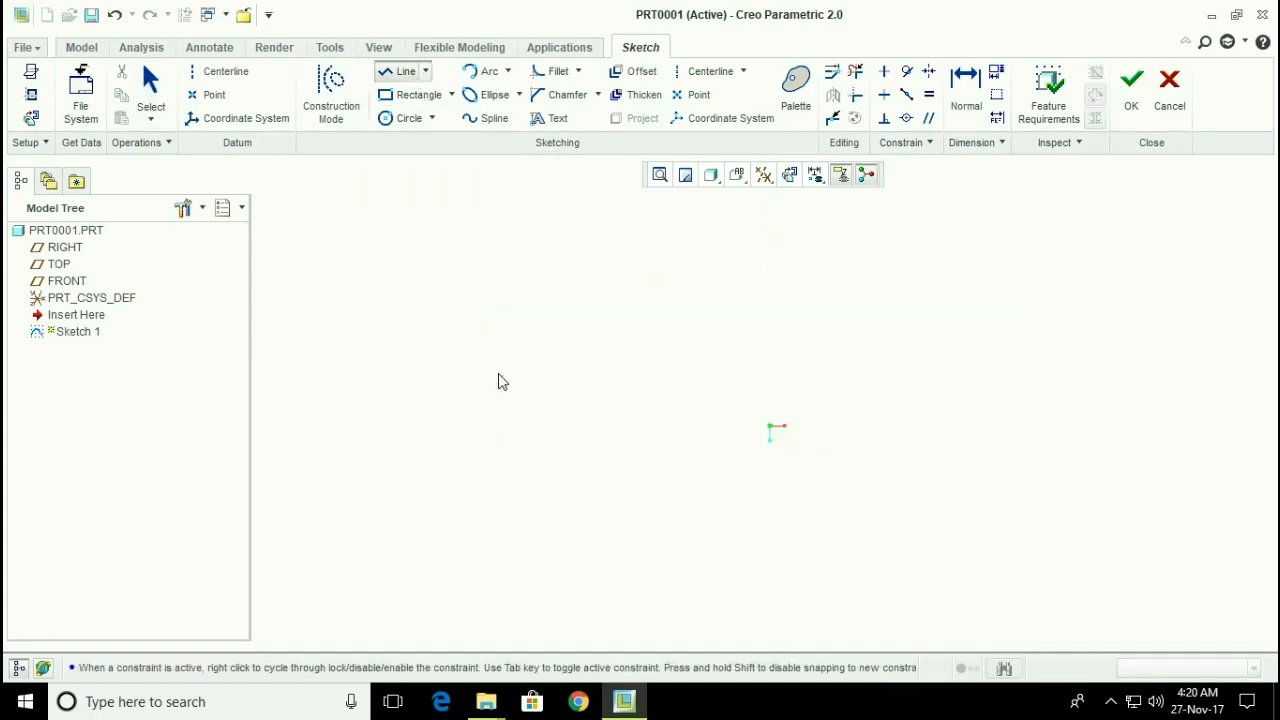
{"action": "left_click", "coordinate": [459, 429]}
{"action": "left_click", "coordinate": [483, 352]}
{"action": "left_click", "coordinate": [539, 309]}
{"action": "left_click", "coordinate": [581, 302]}
{"action": "left_click", "coordinate": [640, 302]}
{"action": "left_click", "coordinate": [683, 319]}
{"action": "middle_click", "coordinate": [704, 334]}
{"action": "left_click", "coordinate": [683, 319]}
{"action": "left_click", "coordinate": [718, 335]}
{"action": "left_click", "coordinate": [762, 375]}
{"action": "left_click", "coordinate": [767, 411]}
{"action": "left_click", "coordinate": [757, 463]}
{"action": "left_click", "coordinate": [728, 512]}
{"action": "left_click", "coordinate": [684, 531]}
{"action": "left_click", "coordinate": [605, 546]}
{"action": "left_click", "coordinate": [510, 546]}
{"action": "left_click", "coordinate": [439, 518]}
{"action": "left_click", "coordinate": [446, 473]}
{"action": "left_click", "coordinate": [459, 430]}
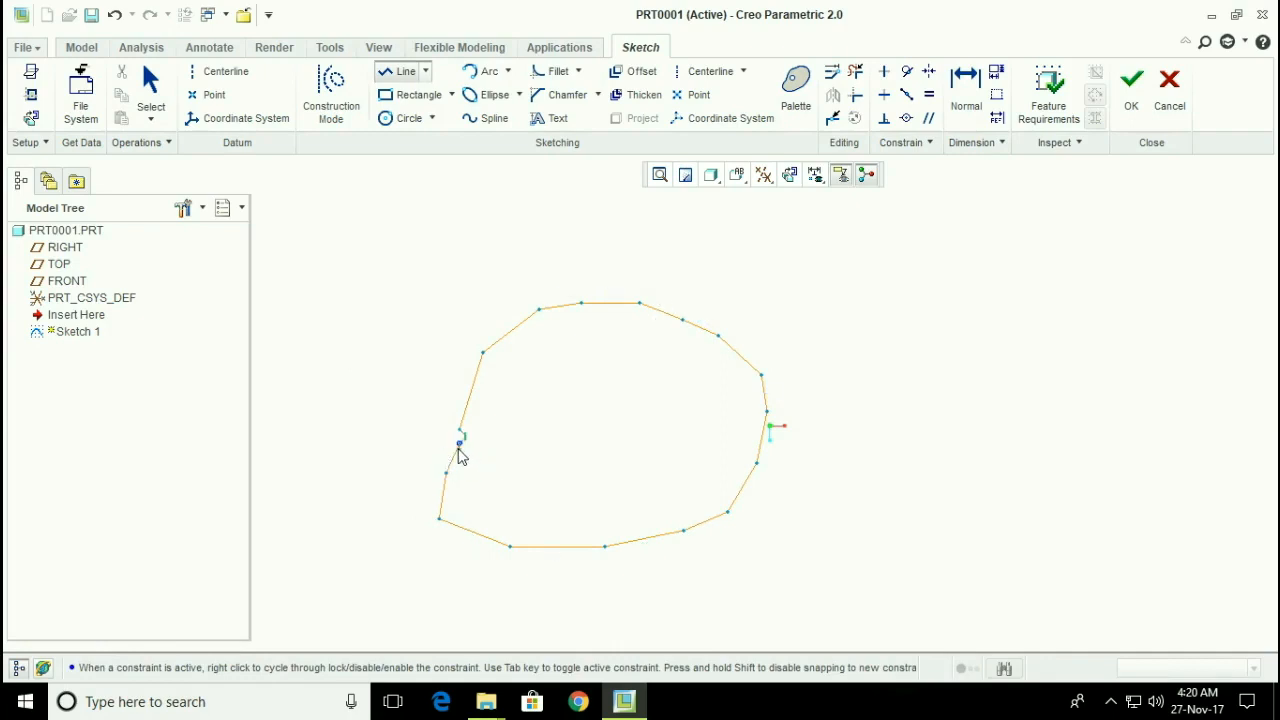
{"action": "left_click", "coordinate": [459, 430]}
{"action": "middle_click", "coordinate": [815, 474]}
- Offset the whole polygon outward with the Loop type and a value of -100
{"action": "left_click", "coordinate": [630, 76]}
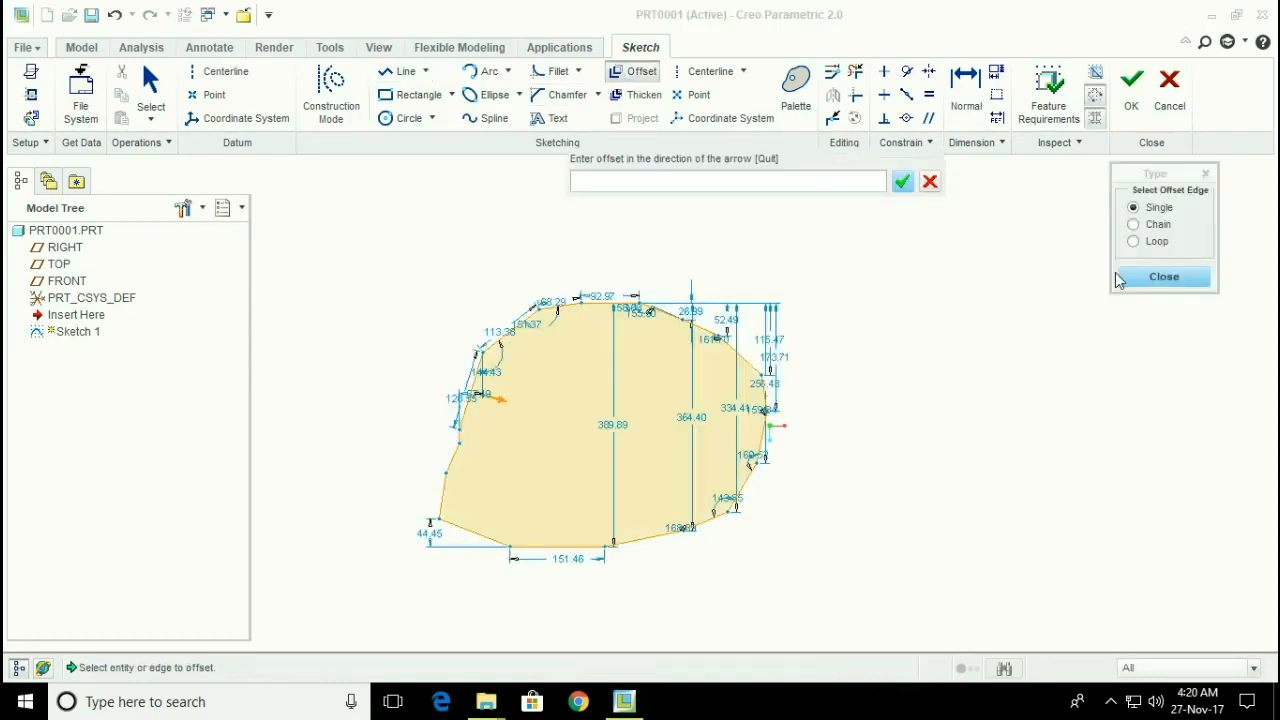
{"action": "left_click", "coordinate": [929, 183]}
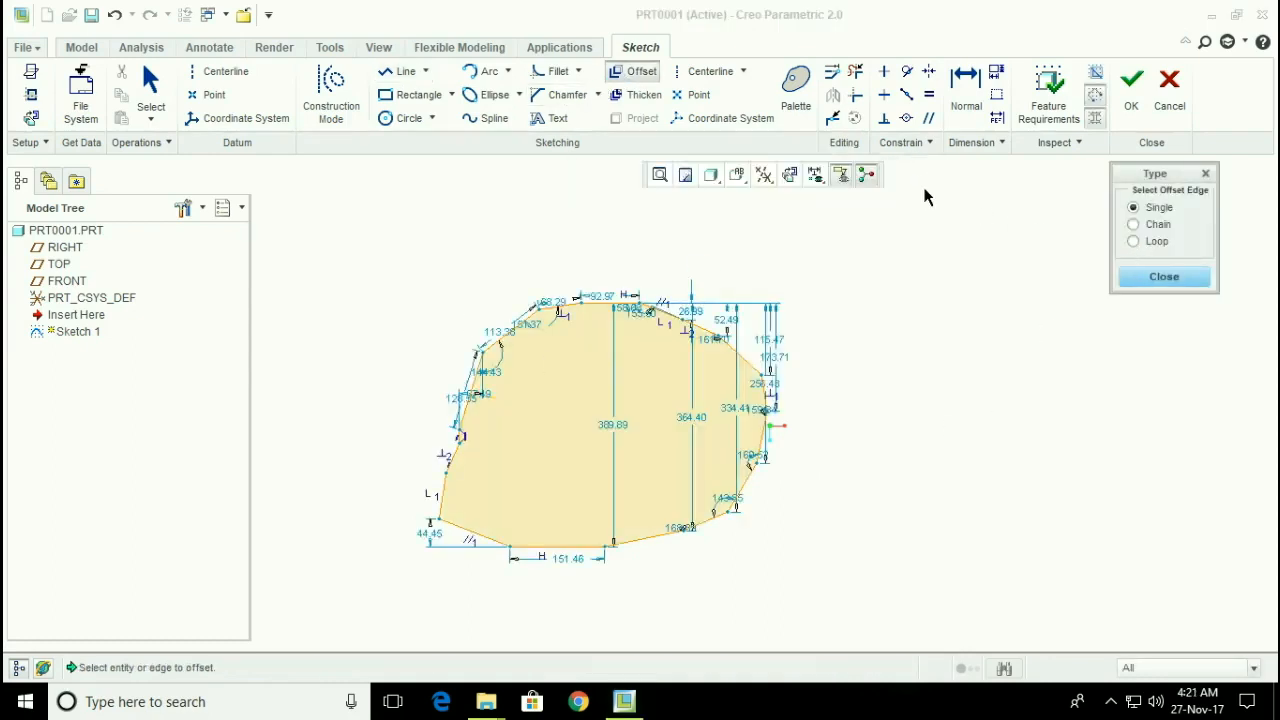
{"action": "left_click", "coordinate": [1134, 242]}
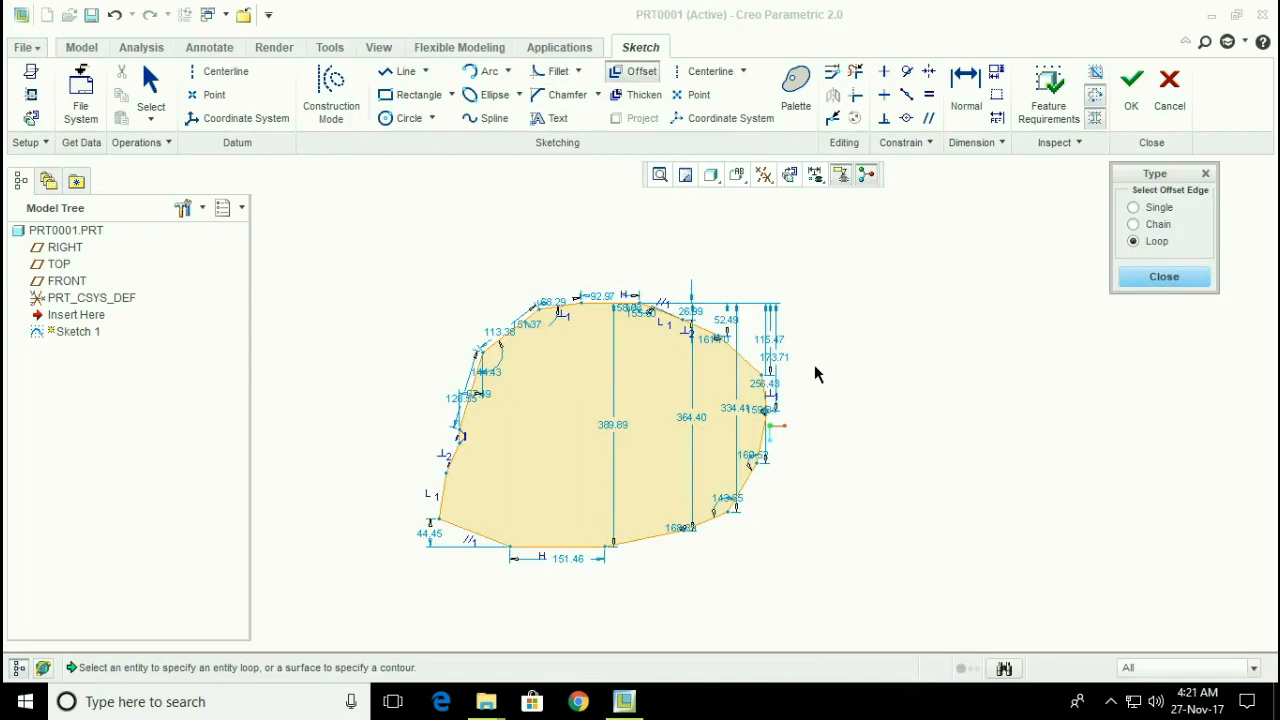
{"action": "left_click", "coordinate": [591, 299]}
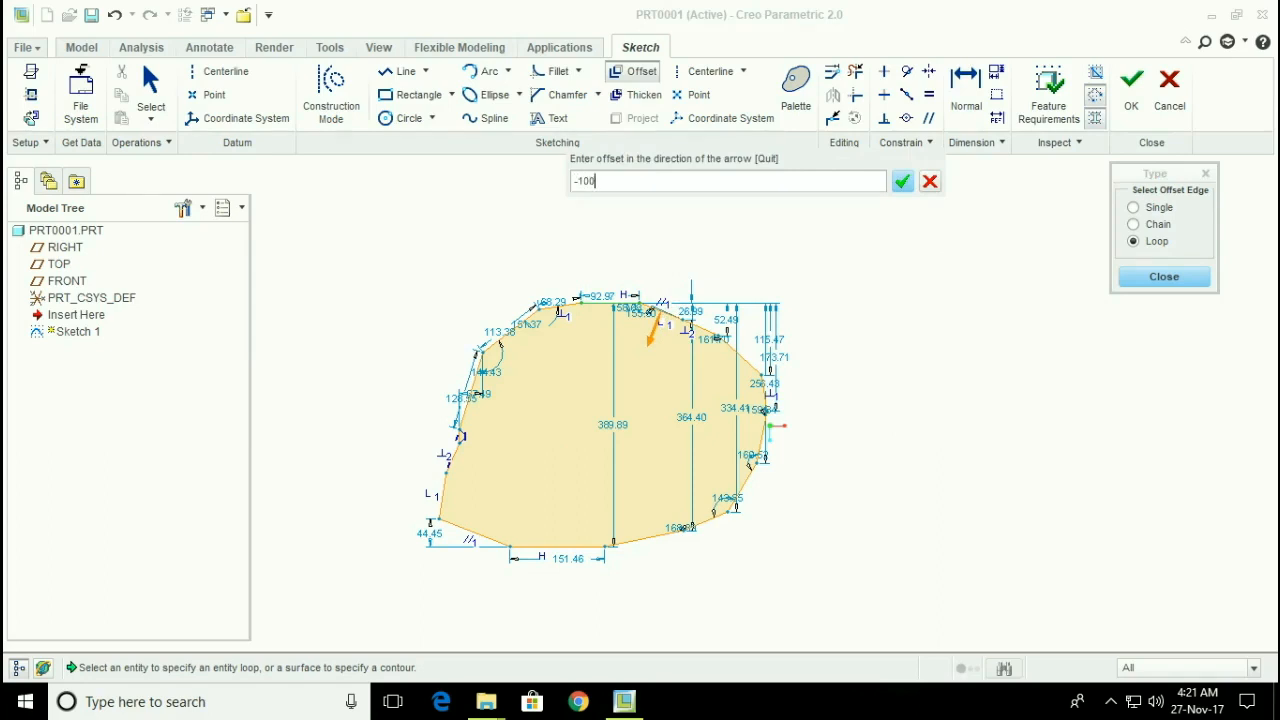
{"action": "key", "text": "Return"}
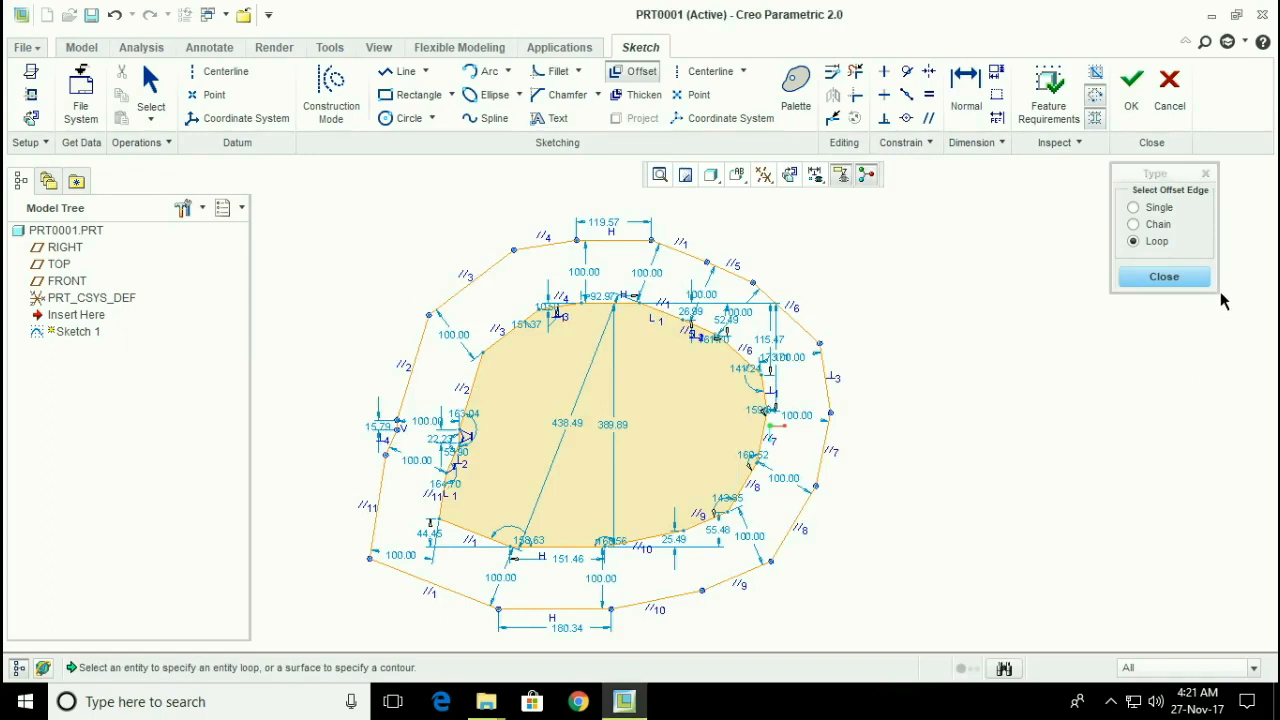
- Finish the offset and delete the polygon together with its outward offset loop, clearing the sketch
{"action": "left_click", "coordinate": [1176, 284]}
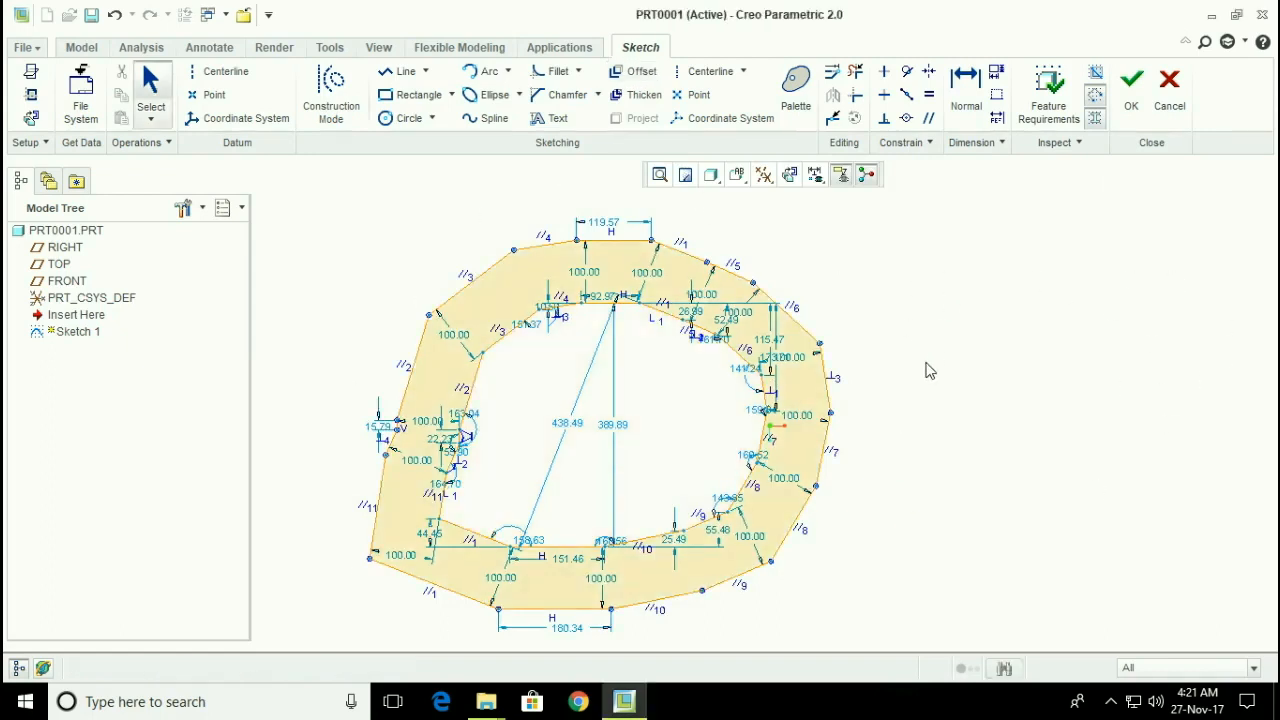
{"action": "mouse_move", "coordinate": [967, 222]}
{"action": "left_mouse_down"}
{"action": "mouse_move", "coordinate": [414, 486]}
{"action": "mouse_move", "coordinate": [251, 634]}
{"action": "mouse_move", "coordinate": [331, 651]}
{"action": "mouse_move", "coordinate": [316, 657]}
{"action": "left_mouse_up"}
{"action": "key", "text": "Delete"}
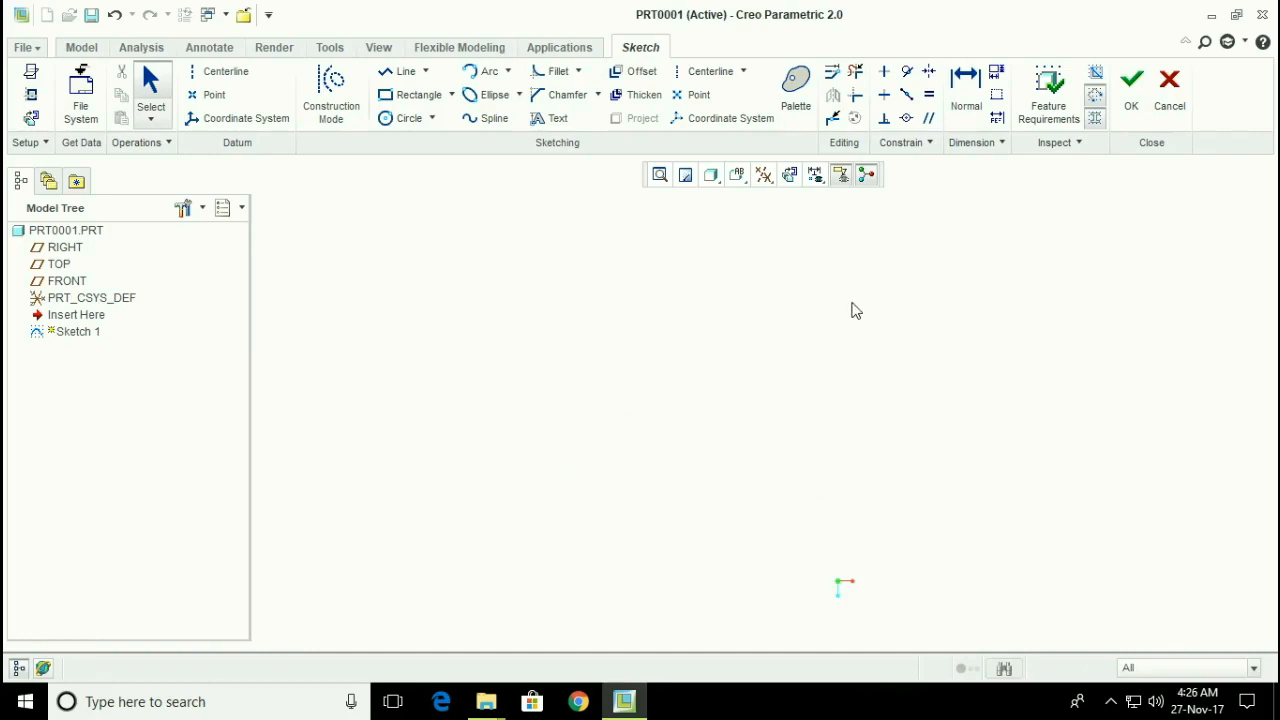
- Sketch a corner rectangle about 321 wide and 149 high, above and to the left of the origin
{"action": "left_click", "coordinate": [642, 97]}
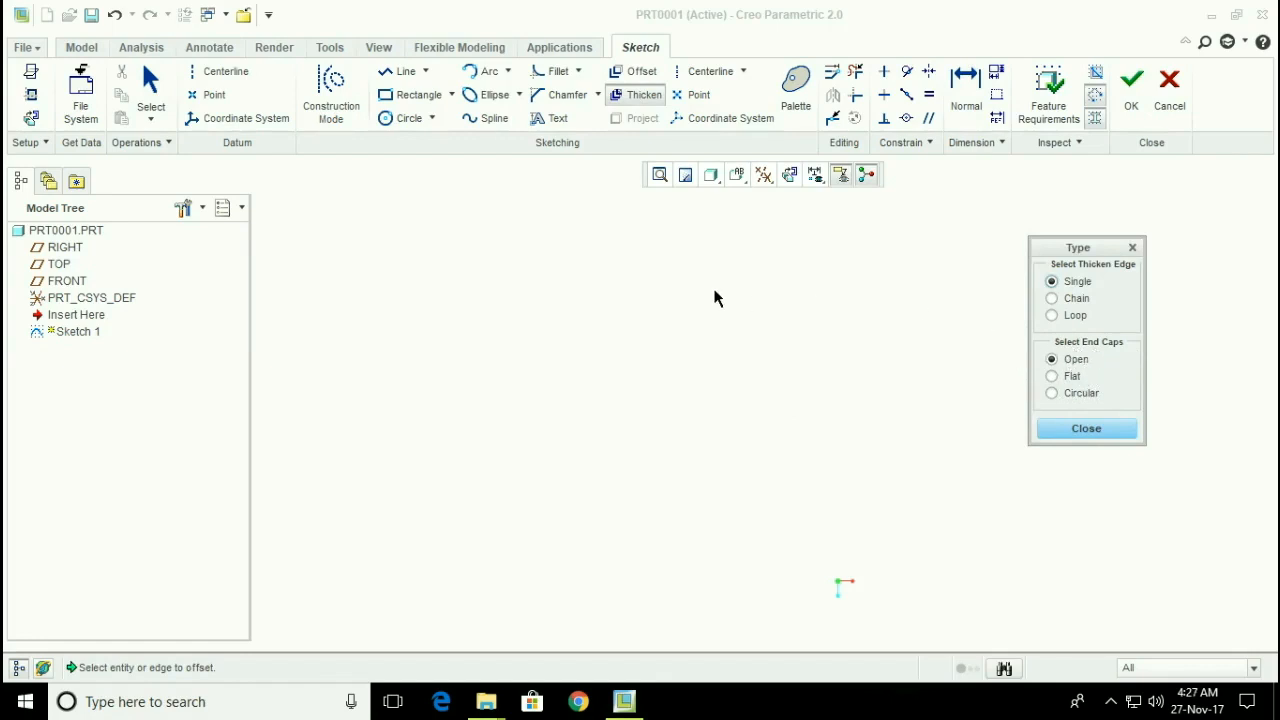
{"action": "left_click", "coordinate": [418, 94]}
{"action": "left_click", "coordinate": [526, 361]}
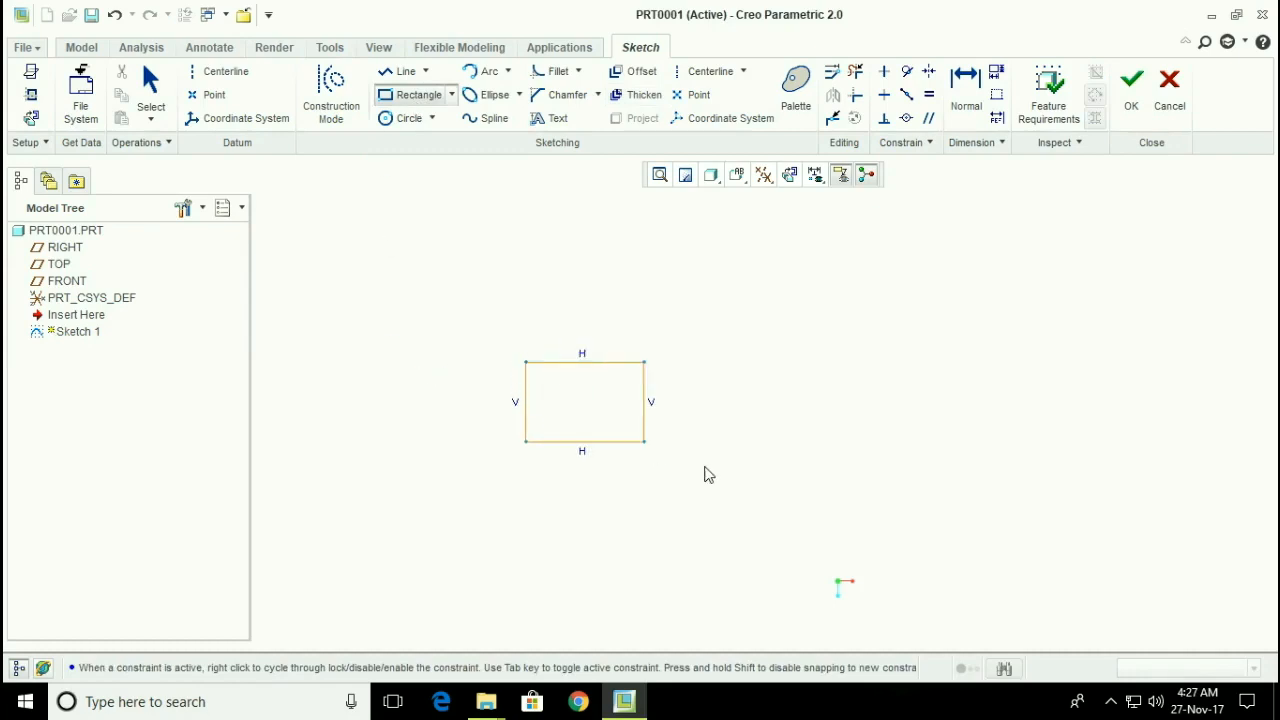
{"action": "left_click", "coordinate": [840, 508]}
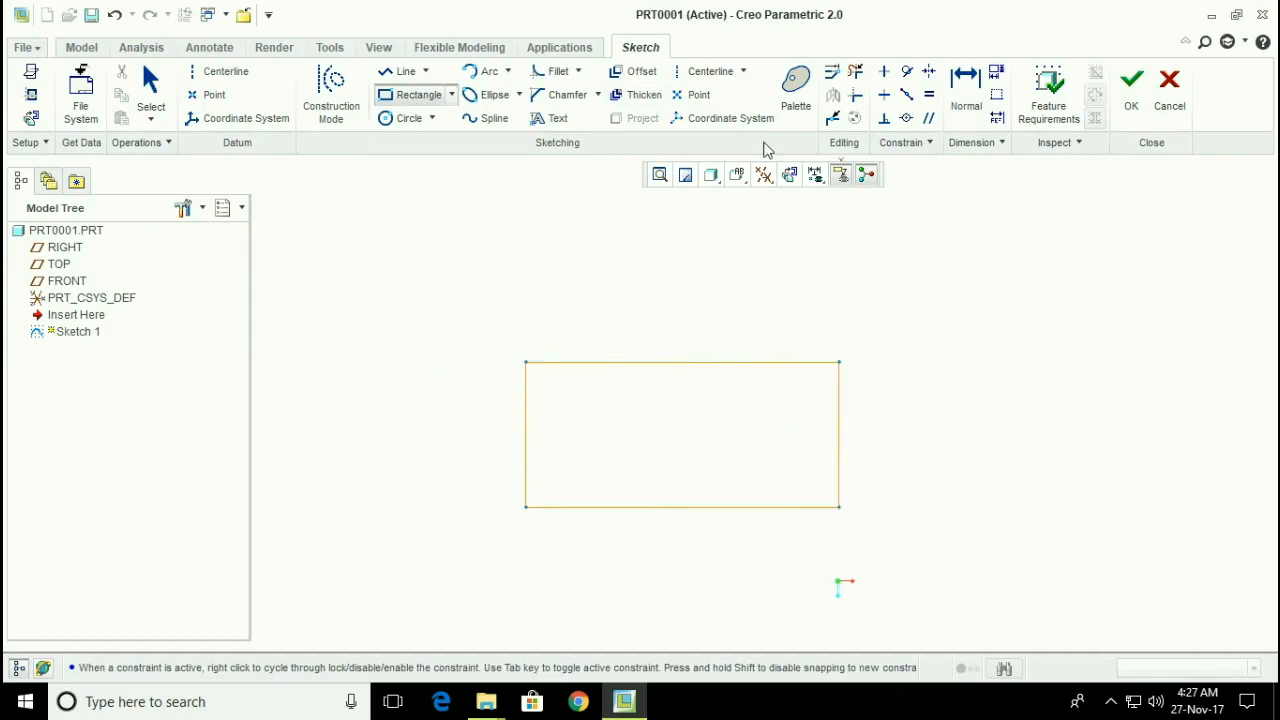
- Thicken the rectangle's top edge outward with the Single type, Open end caps, thickness 50 and offset -50
{"action": "left_click", "coordinate": [617, 96]}
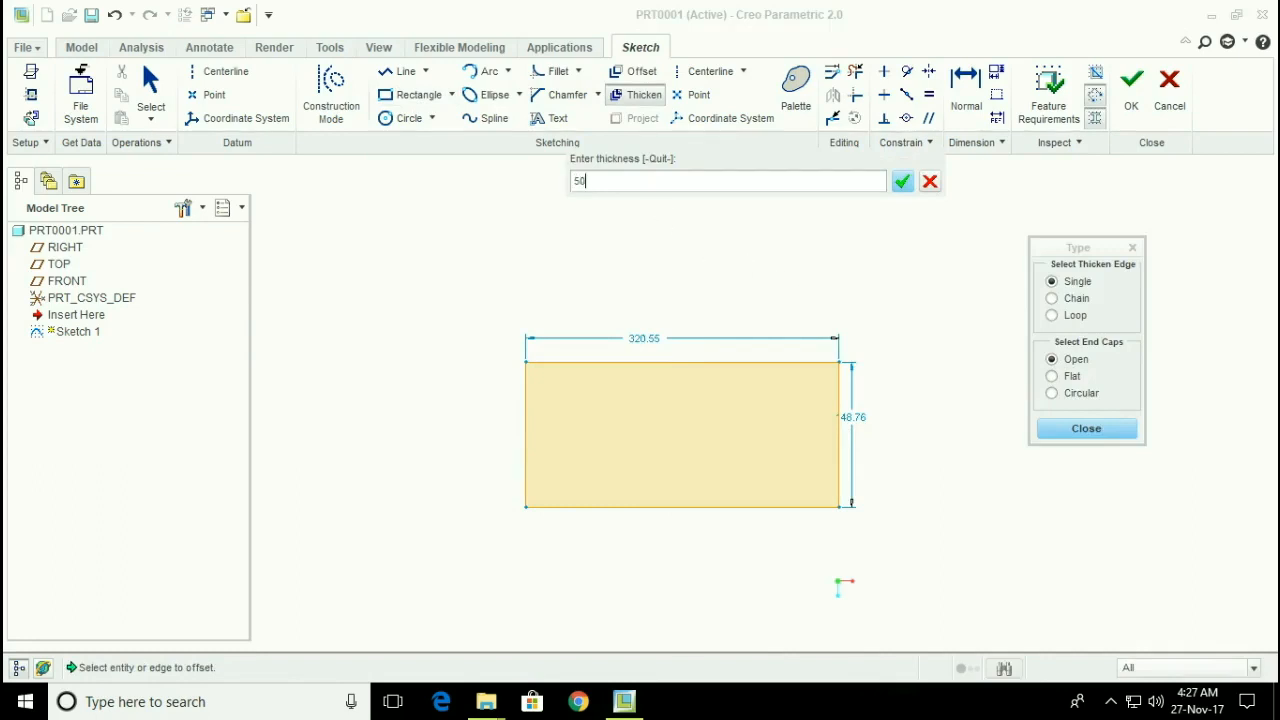
{"action": "key", "text": "Return"}
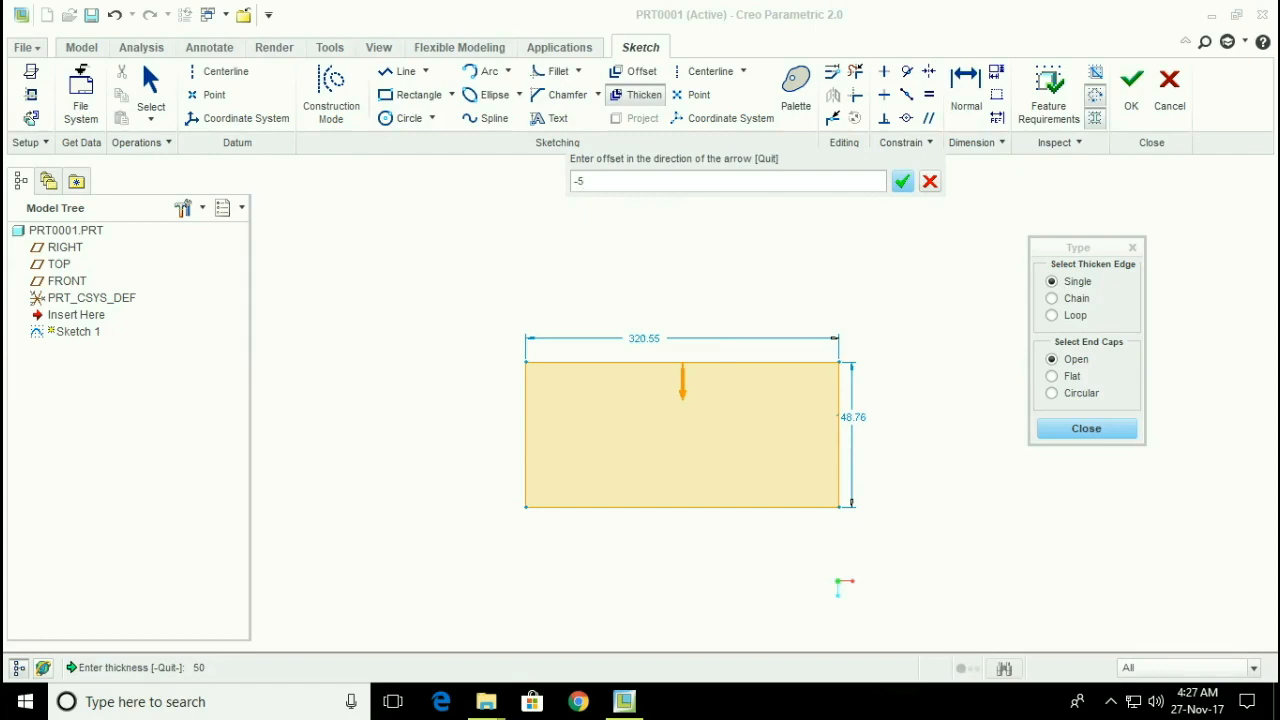
{"action": "key", "text": "Return"}
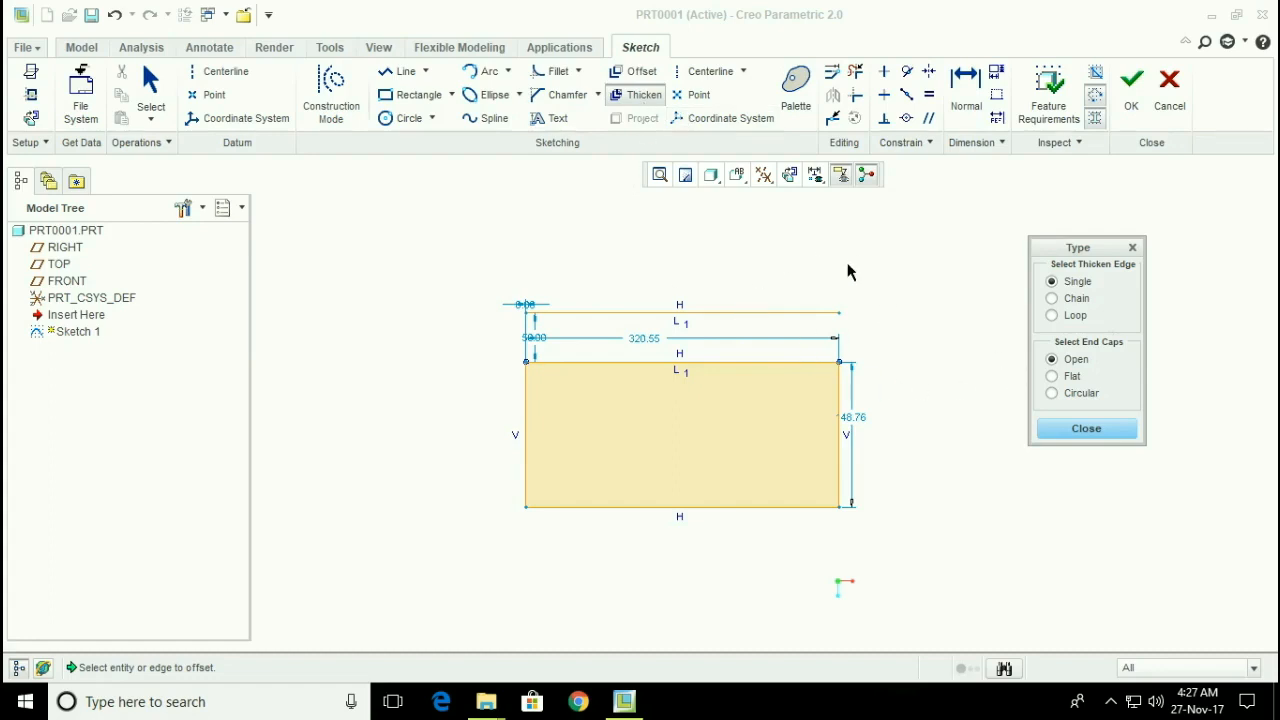
- Thicken the rectangle's right edge outward with Flat end caps, thickness 50 and offset -50
{"action": "left_click", "coordinate": [1053, 376]}
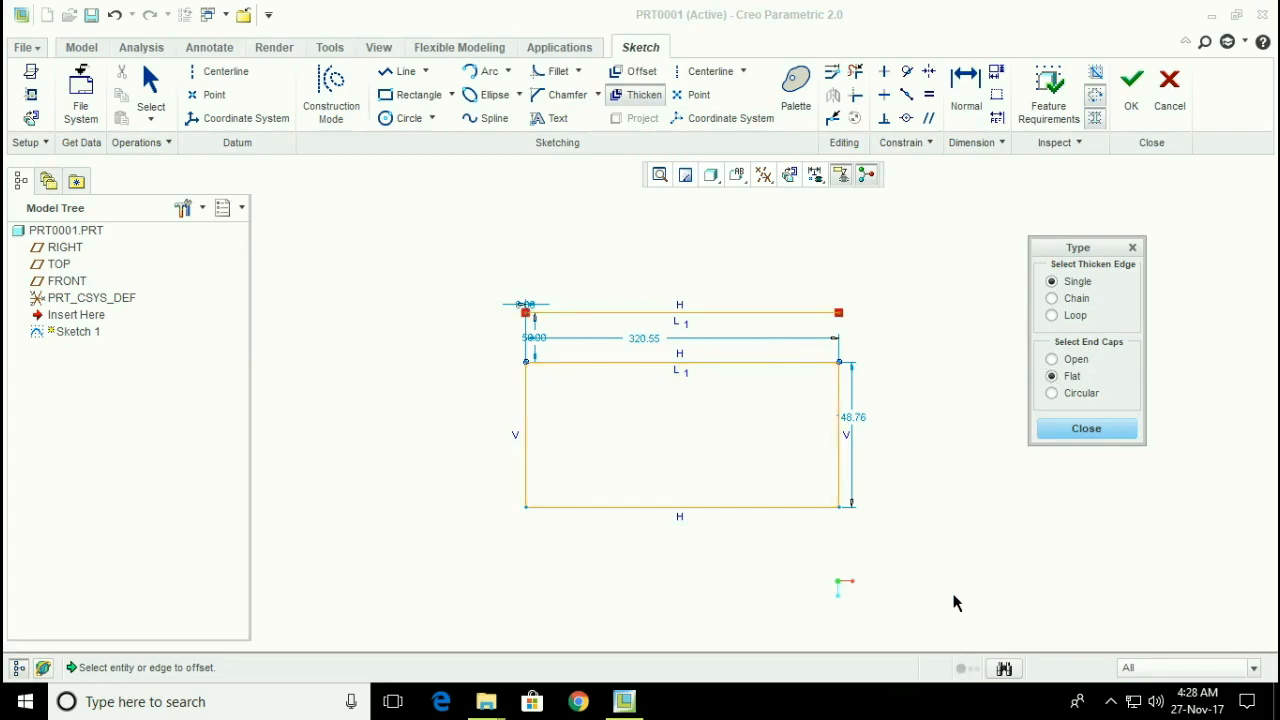
{"action": "left_click", "coordinate": [840, 452]}
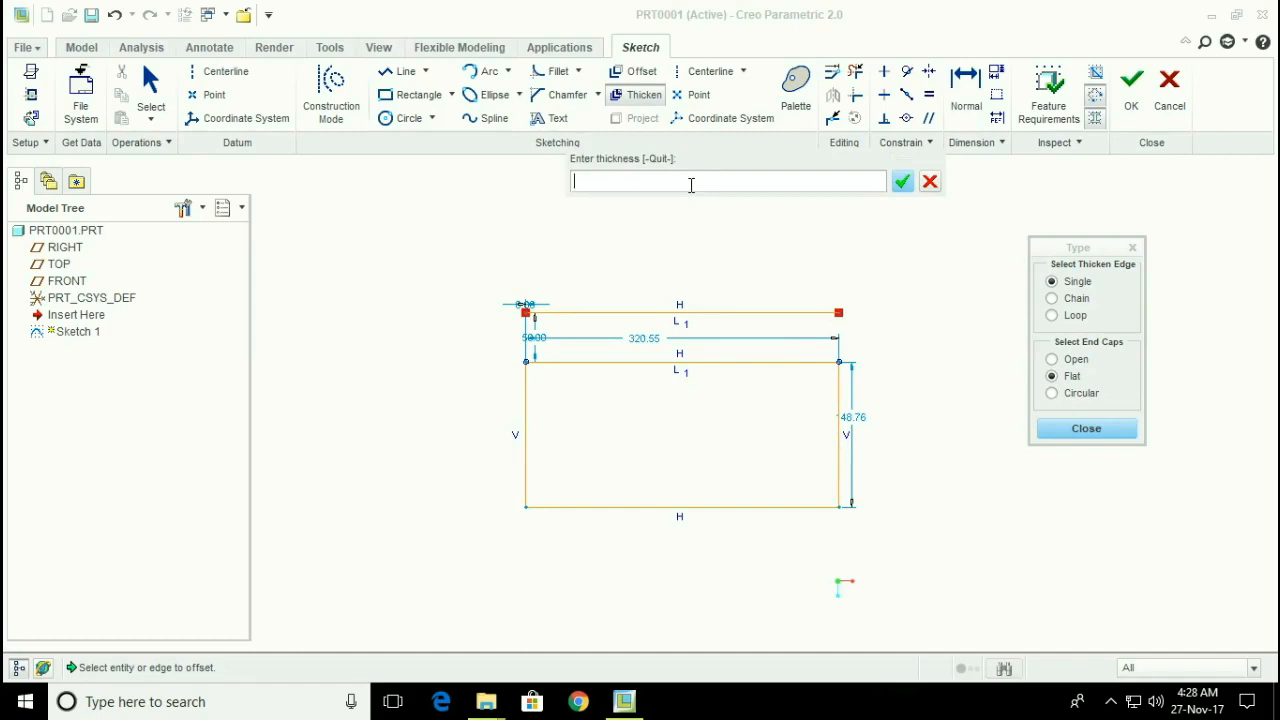
{"action": "type", "text": "50"}
{"action": "key", "text": "Return"}
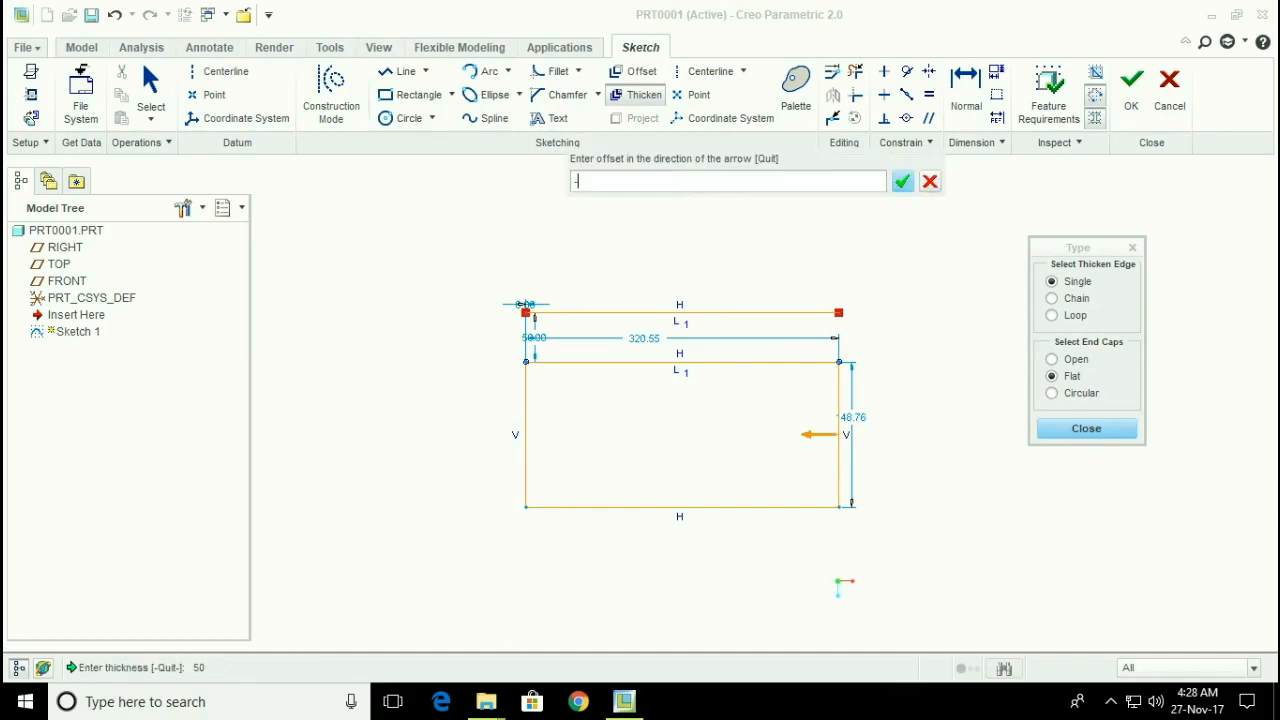
{"action": "key", "text": "Return"}
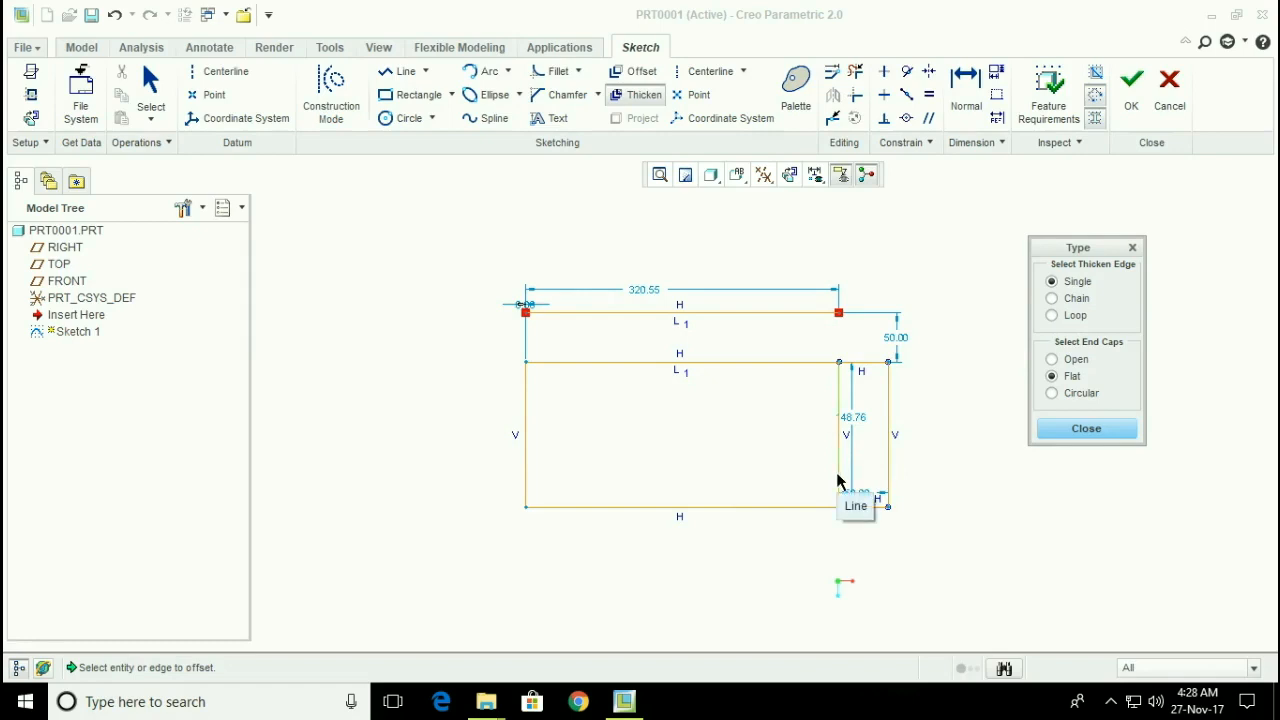
- Thicken the rectangle's left edge outward with Circular end caps, thickness 50 and offset -50
{"action": "left_click", "coordinate": [1056, 394]}
{"action": "left_click", "coordinate": [529, 410]}
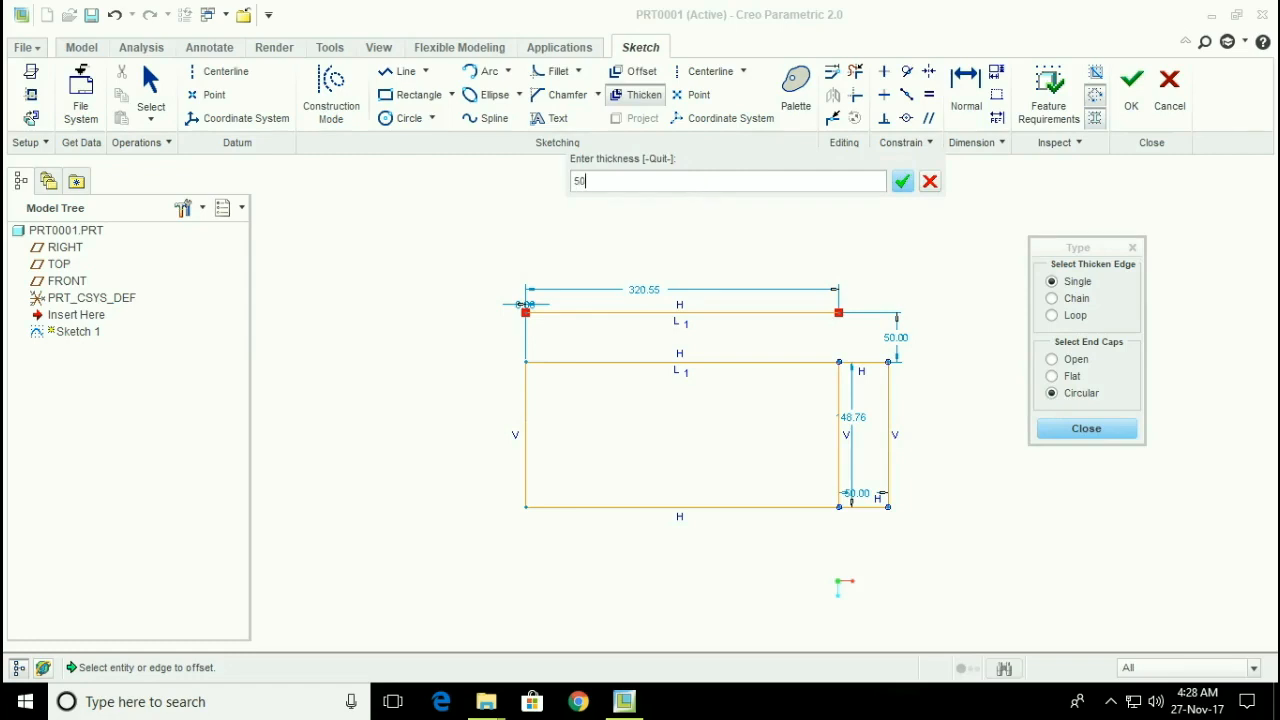
{"action": "type", "text": "50"}
{"action": "key", "text": "Return"}
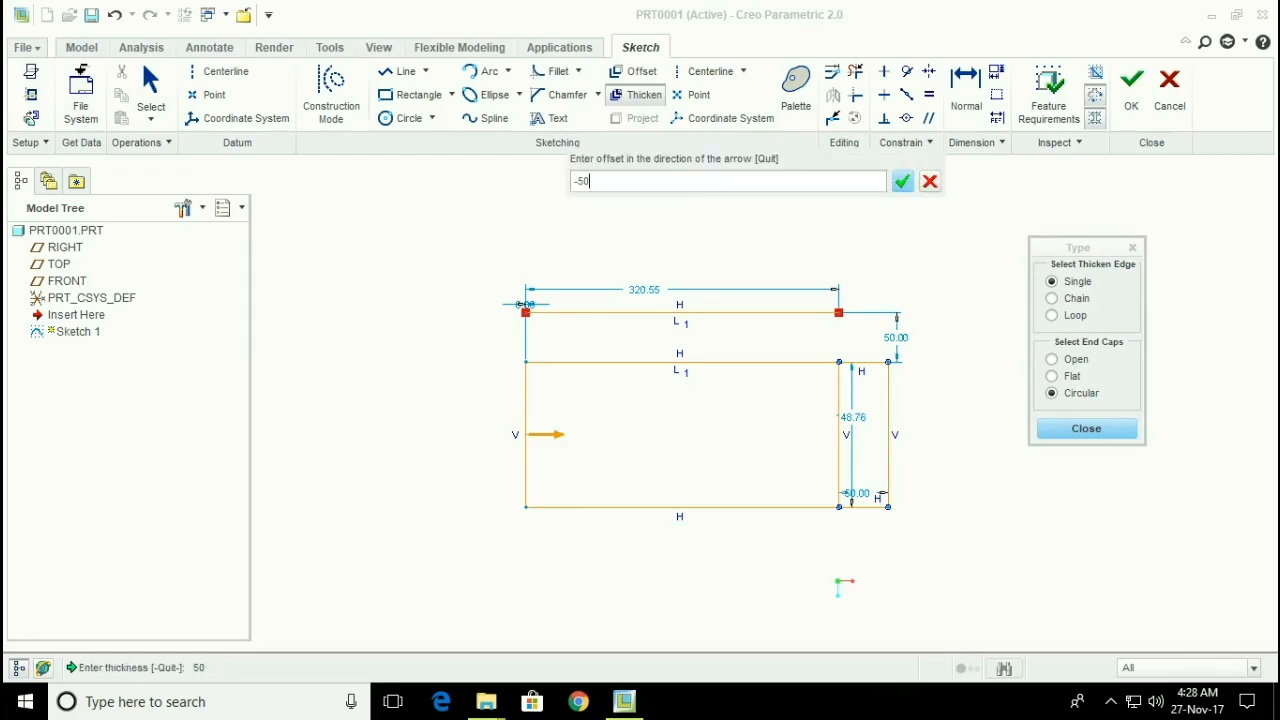
{"action": "type", "text": "-50"}
{"action": "key", "text": "Return"}
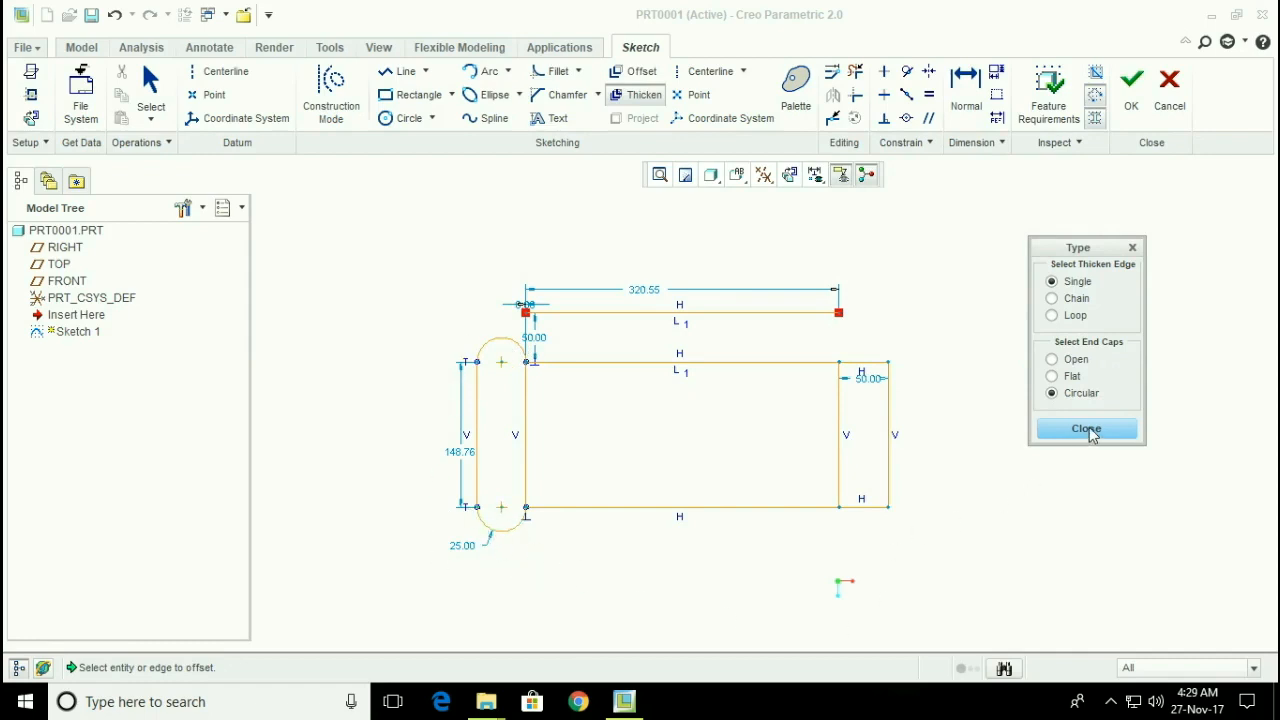
{"action": "left_click", "coordinate": [1051, 433]}
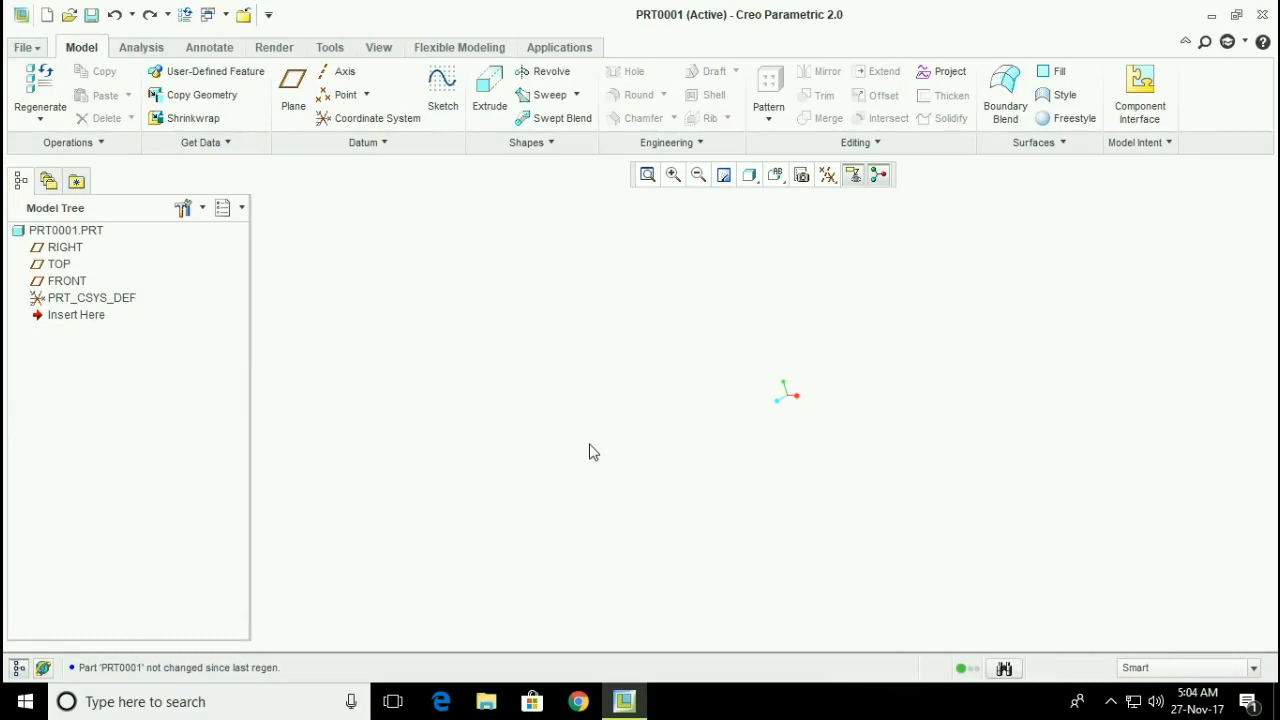
- Start a new sketch on the FRONT plane and orient the view to face it
{"action": "left_click", "coordinate": [62, 282]}
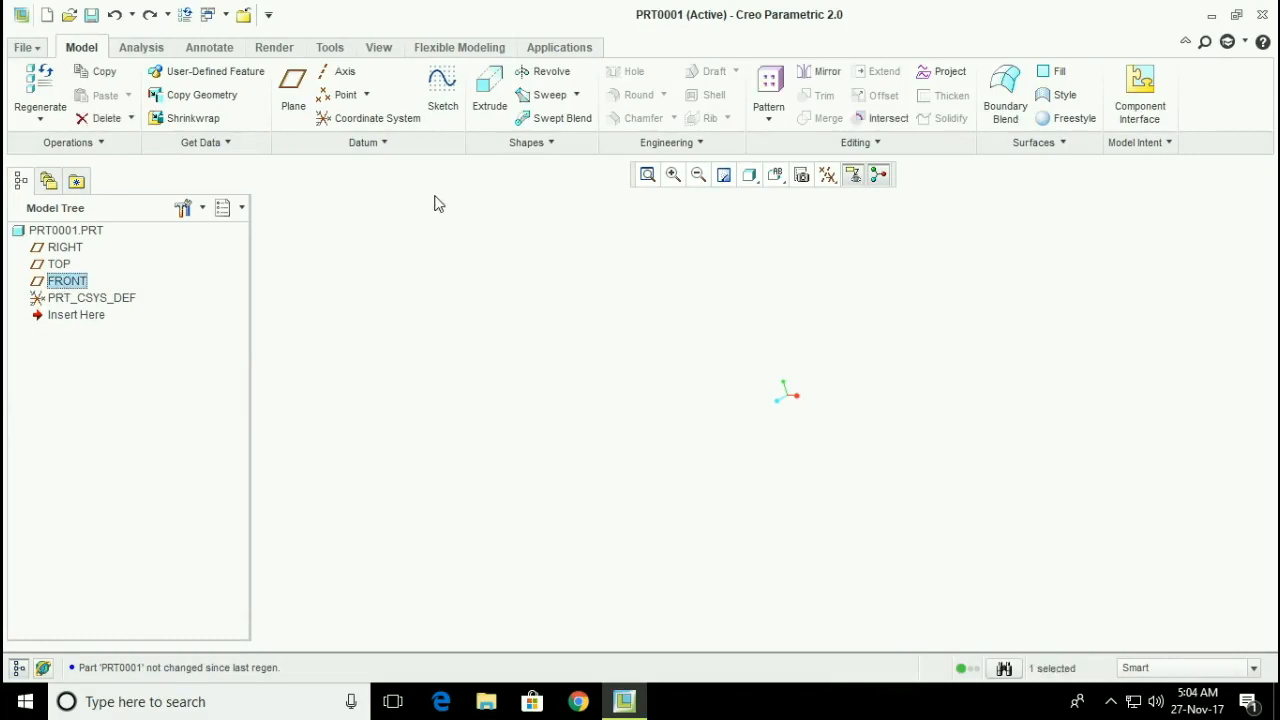
{"action": "left_click", "coordinate": [443, 83]}
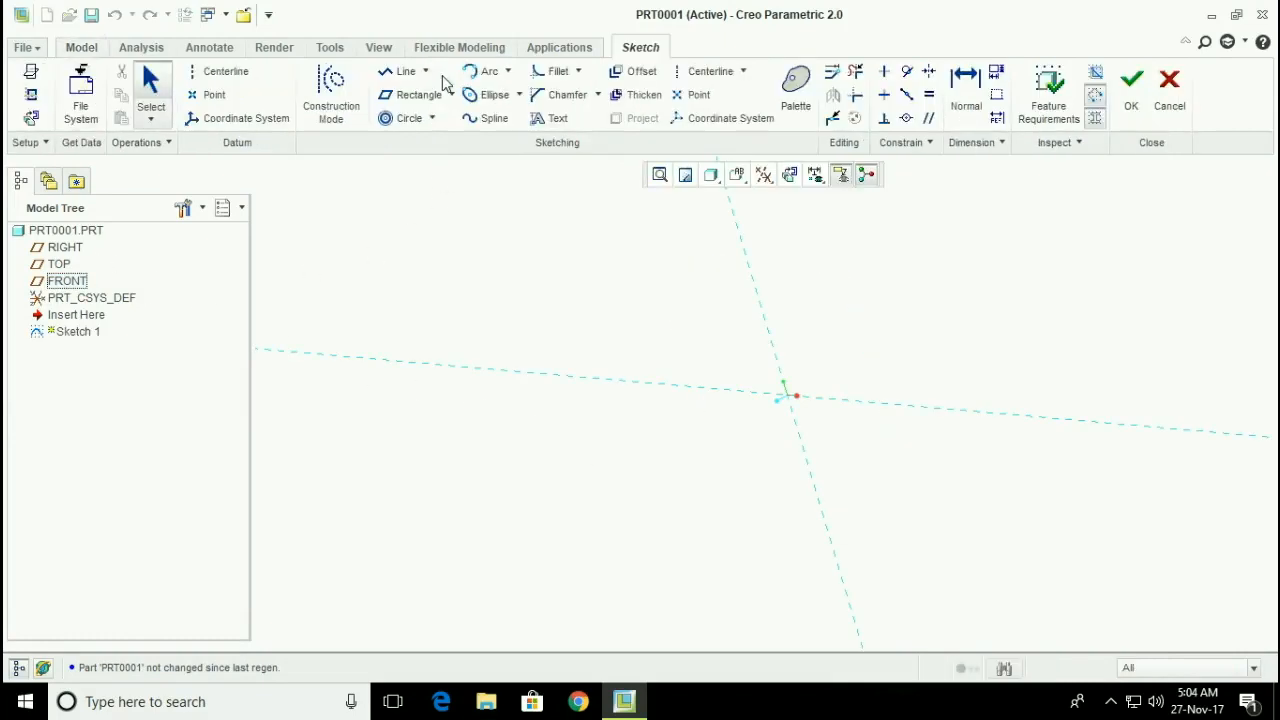
{"action": "left_click", "coordinate": [737, 175]}
{"action": "left_click", "coordinate": [752, 272]}
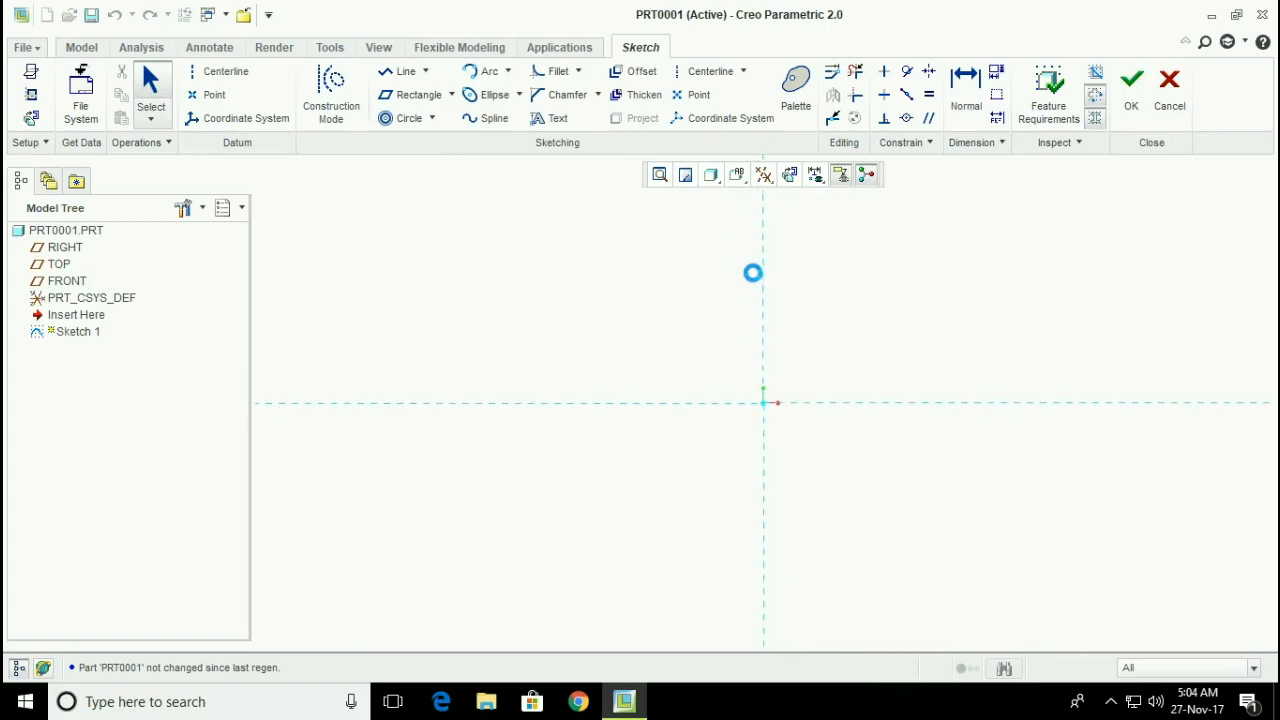
- Sketch a closed, notched polygon of eight connected line segments in the upper-left quadrant, well away from the origin
{"action": "left_click", "coordinate": [400, 73]}
{"action": "left_click", "coordinate": [394, 267]}
{"action": "left_click", "coordinate": [449, 233]}
{"action": "left_click", "coordinate": [555, 288]}
{"action": "left_click", "coordinate": [524, 334]}
{"action": "left_click", "coordinate": [473, 301]}
{"action": "left_click", "coordinate": [473, 267]}
{"action": "left_click", "coordinate": [432, 267]}
{"action": "left_click", "coordinate": [416, 297]}
{"action": "left_click", "coordinate": [394, 267]}
- Sketch a small parallelogram between the notched polygon and the vertical reference, above the origin
{"action": "left_click", "coordinate": [418, 94]}
{"action": "left_click", "coordinate": [655, 266]}
{"action": "left_click", "coordinate": [702, 283]}
{"action": "left_click", "coordinate": [674, 238]}
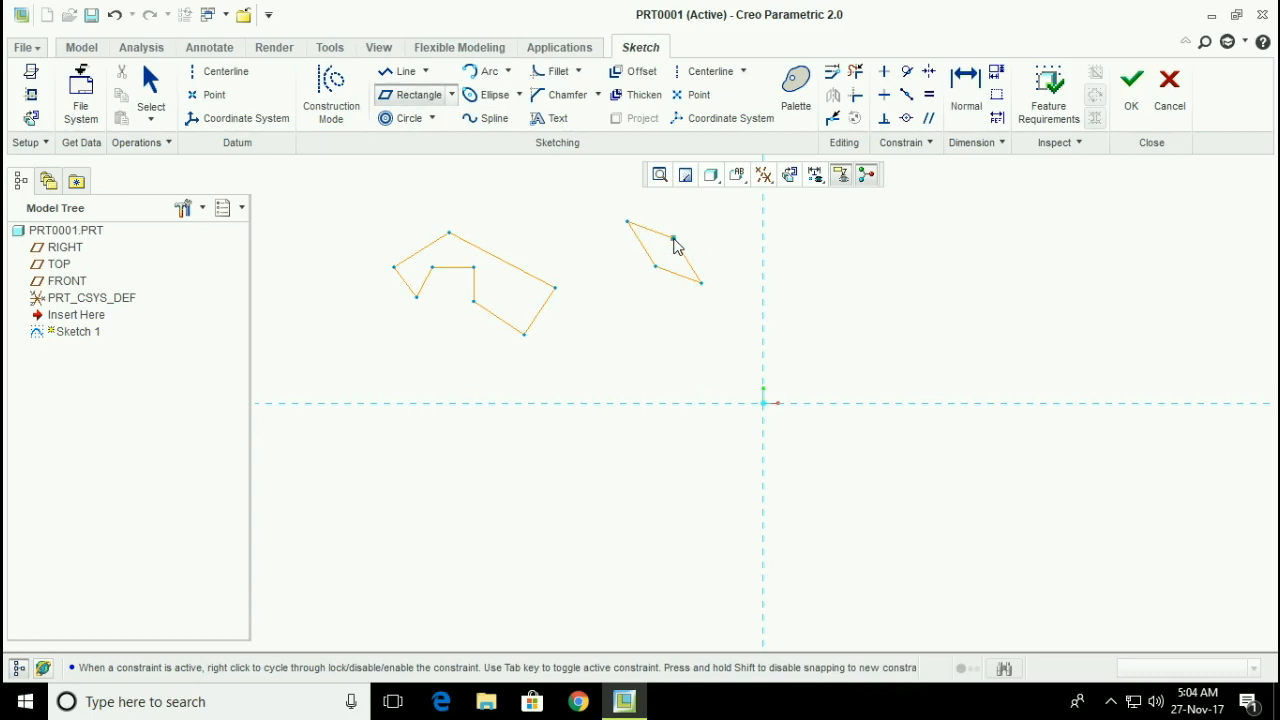
- Sketch a slanted rectangle about 271 long and 105 wide in the far part of the lower-left quadrant
{"action": "left_click", "coordinate": [452, 94]}
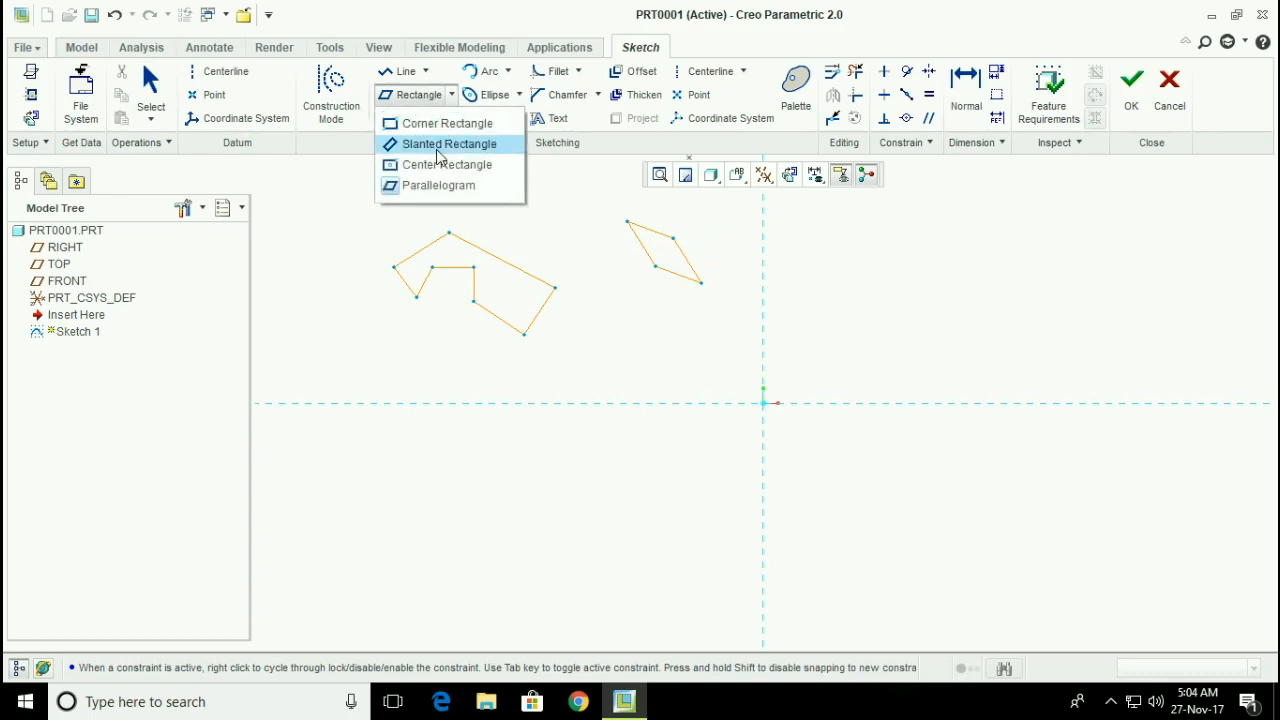
{"action": "left_click", "coordinate": [437, 150]}
{"action": "left_click", "coordinate": [333, 486]}
{"action": "left_click", "coordinate": [306, 537]}
{"action": "left_click", "coordinate": [468, 552]}
- Sketch a center rectangle about 290 wide and 151 high, between the slanted rectangle and the vertical reference
{"action": "left_click", "coordinate": [452, 94]}
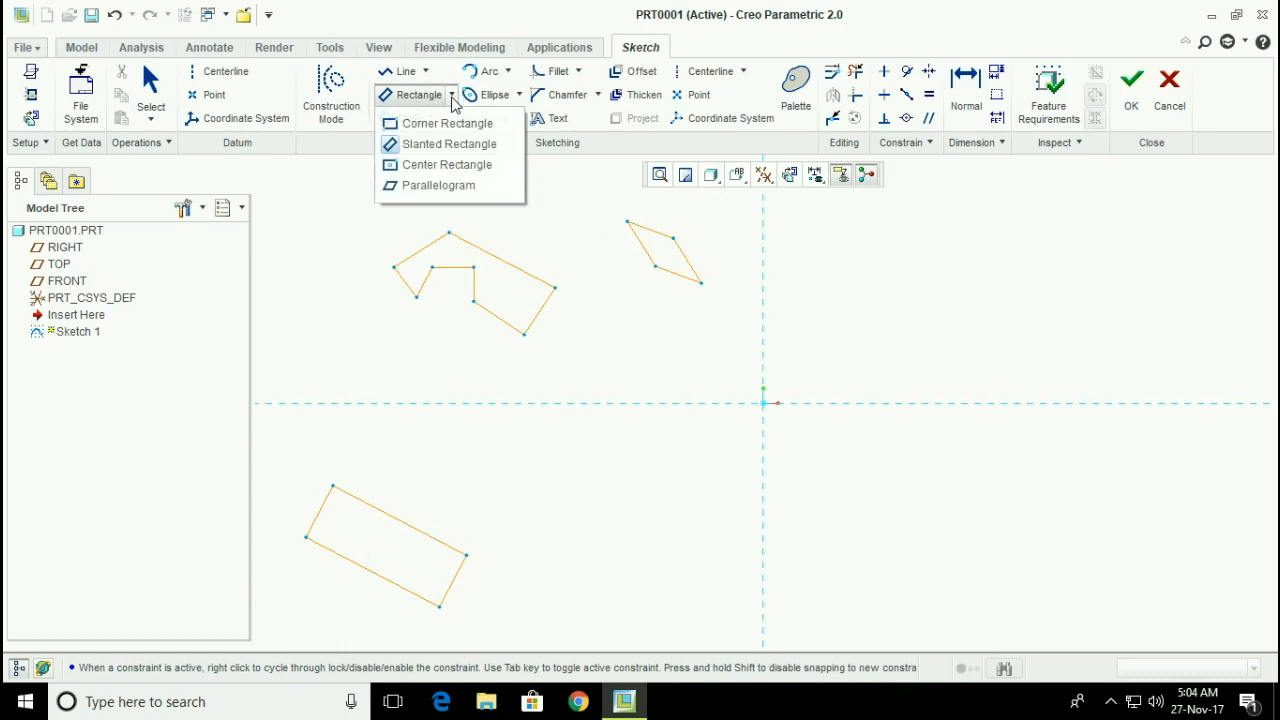
{"action": "left_click", "coordinate": [447, 165]}
{"action": "left_click", "coordinate": [593, 497]}
{"action": "left_click", "coordinate": [675, 539]}
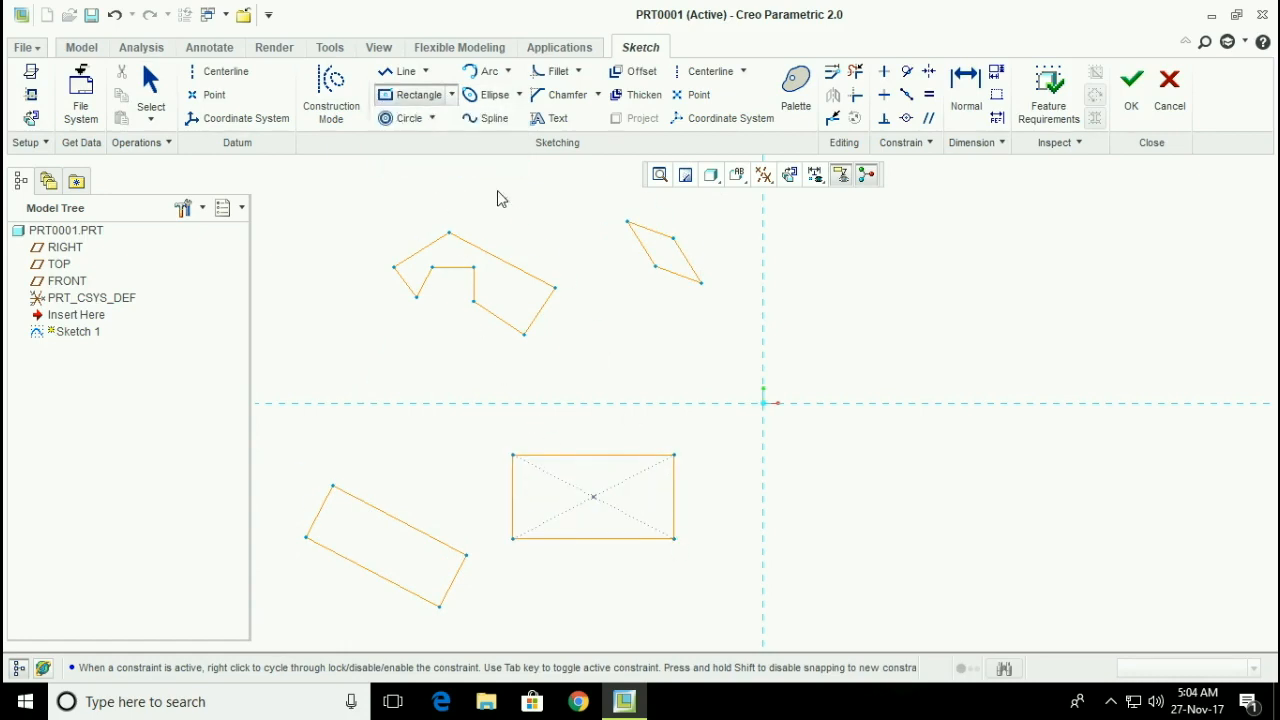
- Sketch a corner rectangle about 217 wide below the parallelogram, just above the horizontal reference
{"action": "left_click", "coordinate": [452, 94]}
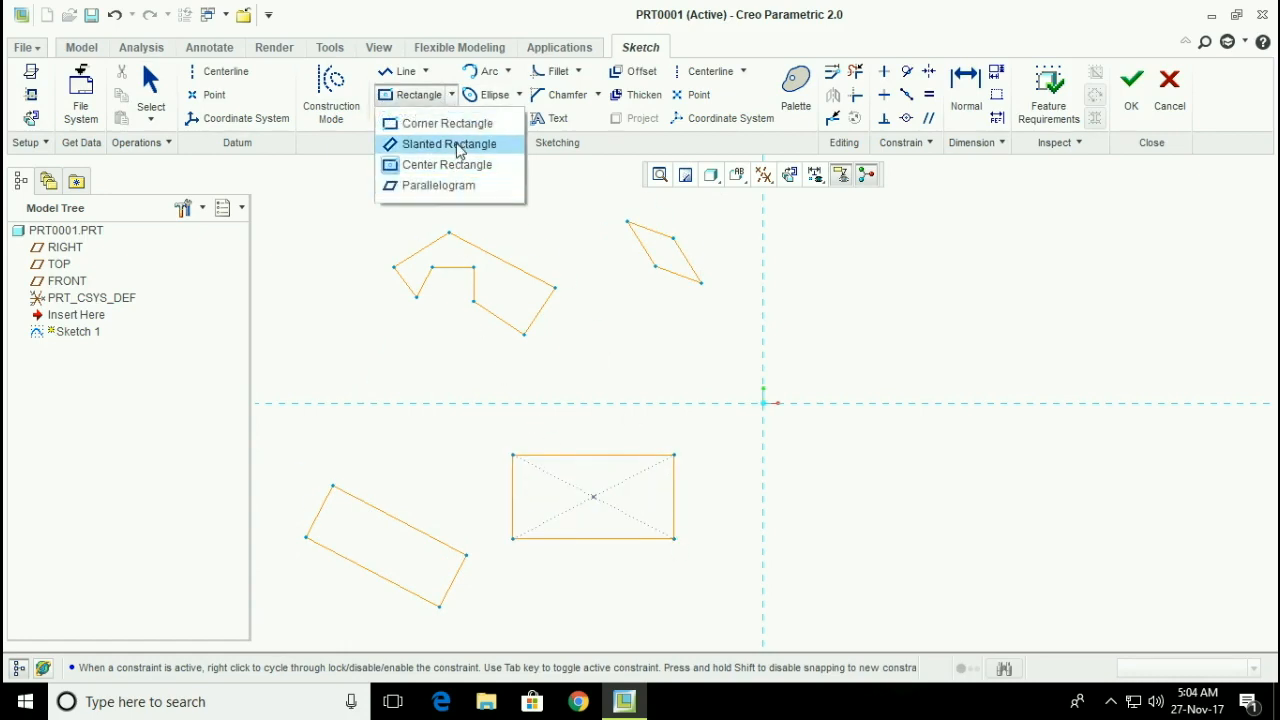
{"action": "left_click", "coordinate": [447, 123]}
{"action": "left_click", "coordinate": [594, 331]}
{"action": "left_click", "coordinate": [715, 373]}
- Sketch a Center and Point circle in the upper-right quadrant and a larger Concentric circle around it
{"action": "left_click", "coordinate": [432, 118]}
{"action": "left_click", "coordinate": [430, 149]}
{"action": "left_click", "coordinate": [966, 237]}
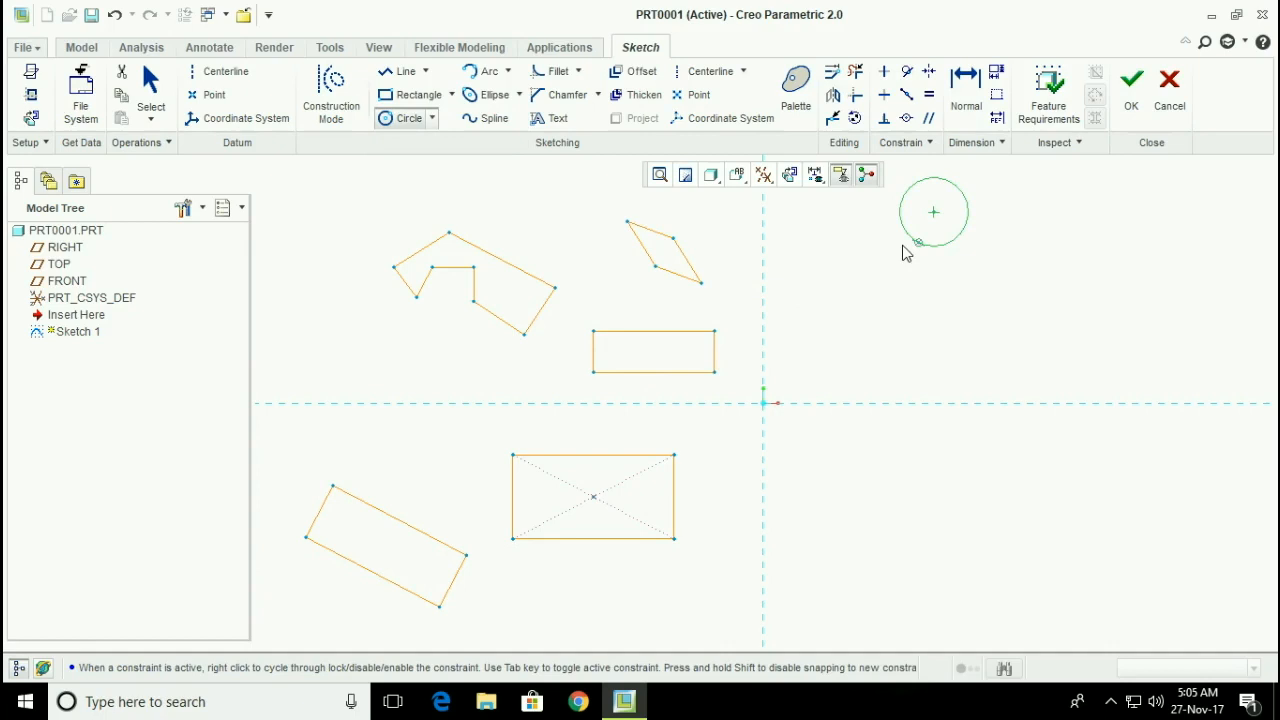
{"action": "left_click", "coordinate": [433, 121]}
{"action": "left_click", "coordinate": [431, 167]}
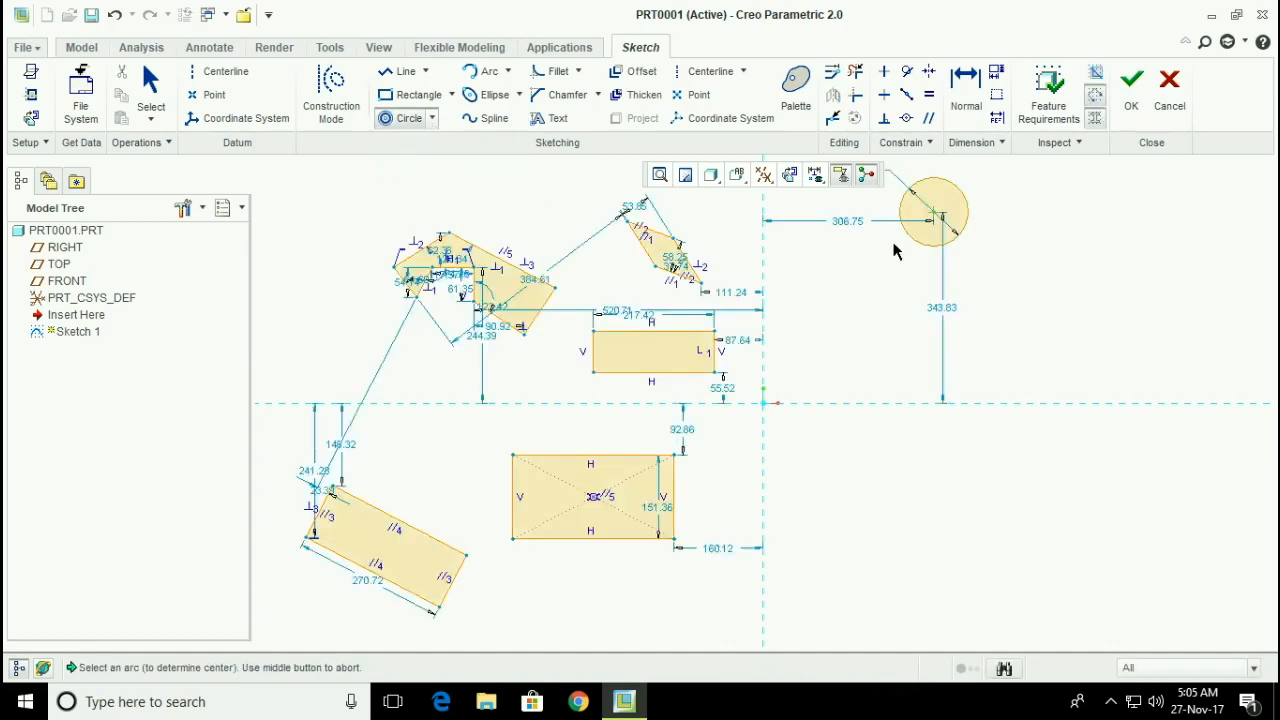
{"action": "left_click", "coordinate": [913, 243]}
{"action": "left_click", "coordinate": [902, 263]}
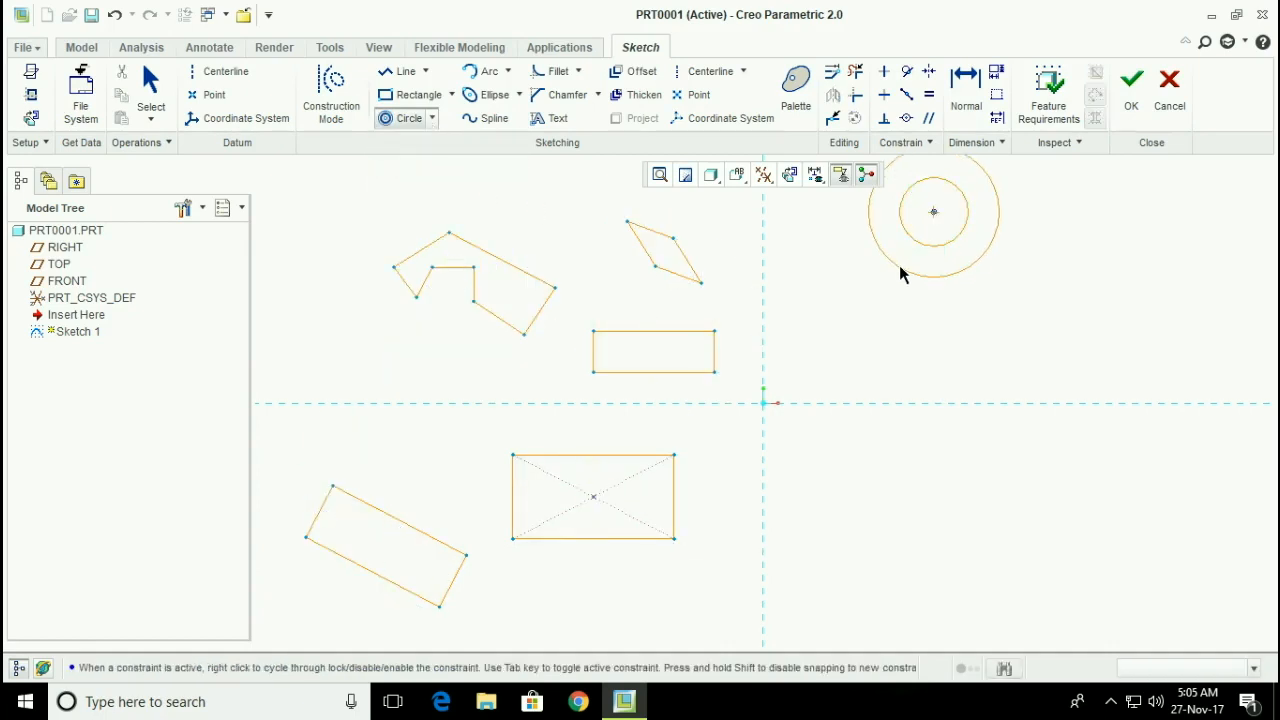
{"action": "middle_click", "coordinate": [857, 336]}
- Sketch a horizontal ellipse about 249 wide and 135 high below the circles, touching the horizontal reference
{"action": "left_click", "coordinate": [433, 118]}
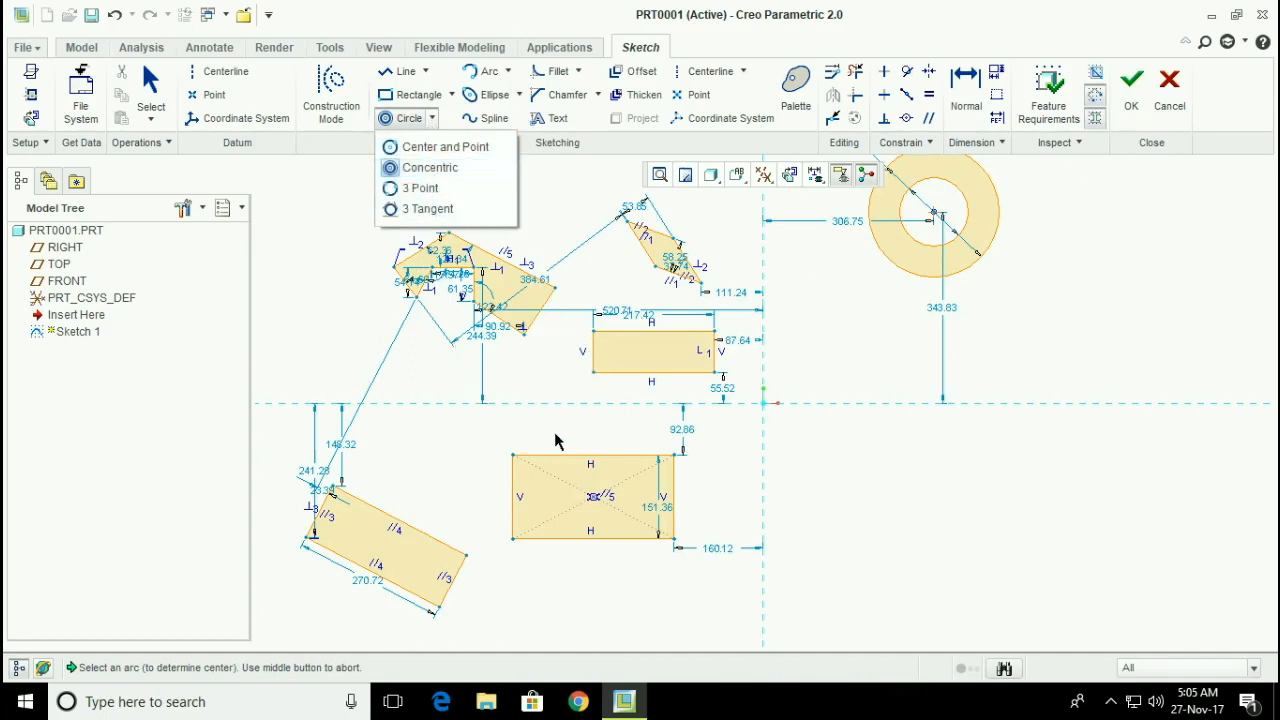
{"action": "left_click", "coordinate": [506, 106]}
{"action": "left_click", "coordinate": [487, 97]}
{"action": "left_click", "coordinate": [855, 366]}
{"action": "left_click", "coordinate": [923, 366]}
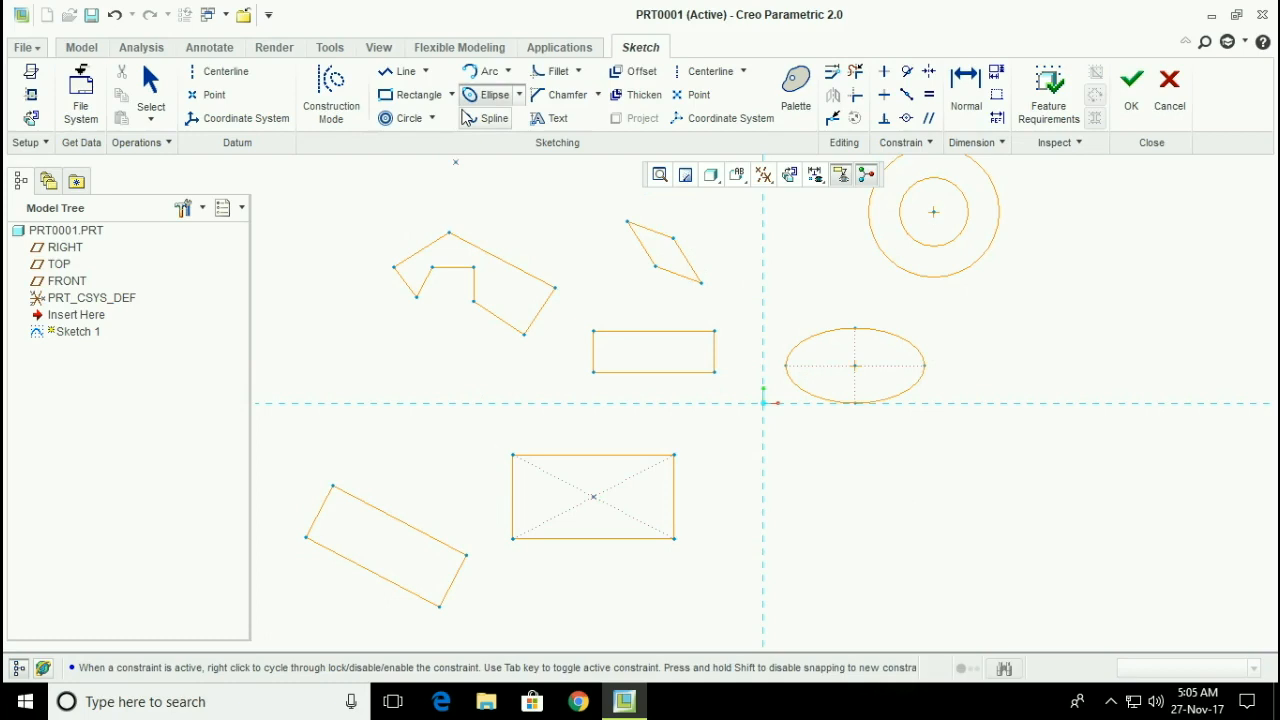
- Round all four corners of the center rectangle with fillets
{"action": "left_click", "coordinate": [543, 76]}
{"action": "left_click", "coordinate": [545, 457]}
{"action": "left_click", "coordinate": [513, 486]}
{"action": "left_click", "coordinate": [529, 538]}
{"action": "left_click", "coordinate": [514, 517]}
{"action": "left_click", "coordinate": [674, 487]}
{"action": "left_click", "coordinate": [638, 456]}
{"action": "left_click", "coordinate": [651, 535]}
{"action": "left_click", "coordinate": [672, 518]}
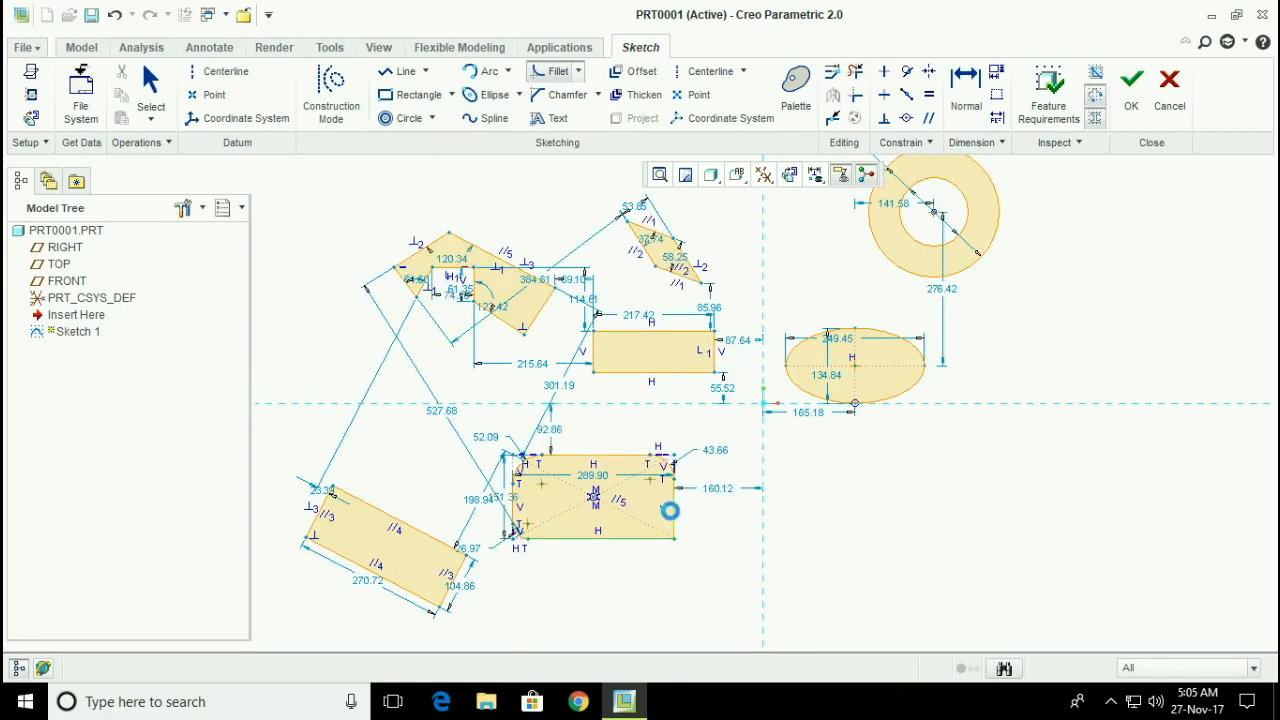
- Sketch a closed four-sided line shape below the ellipse, with vertical left, horizontal bottom and slanted top and right sides
{"action": "left_click", "coordinate": [403, 71]}
{"action": "left_click", "coordinate": [786, 470]}
{"action": "left_click", "coordinate": [786, 546]}
{"action": "left_click", "coordinate": [920, 546]}
{"action": "left_click", "coordinate": [903, 438]}
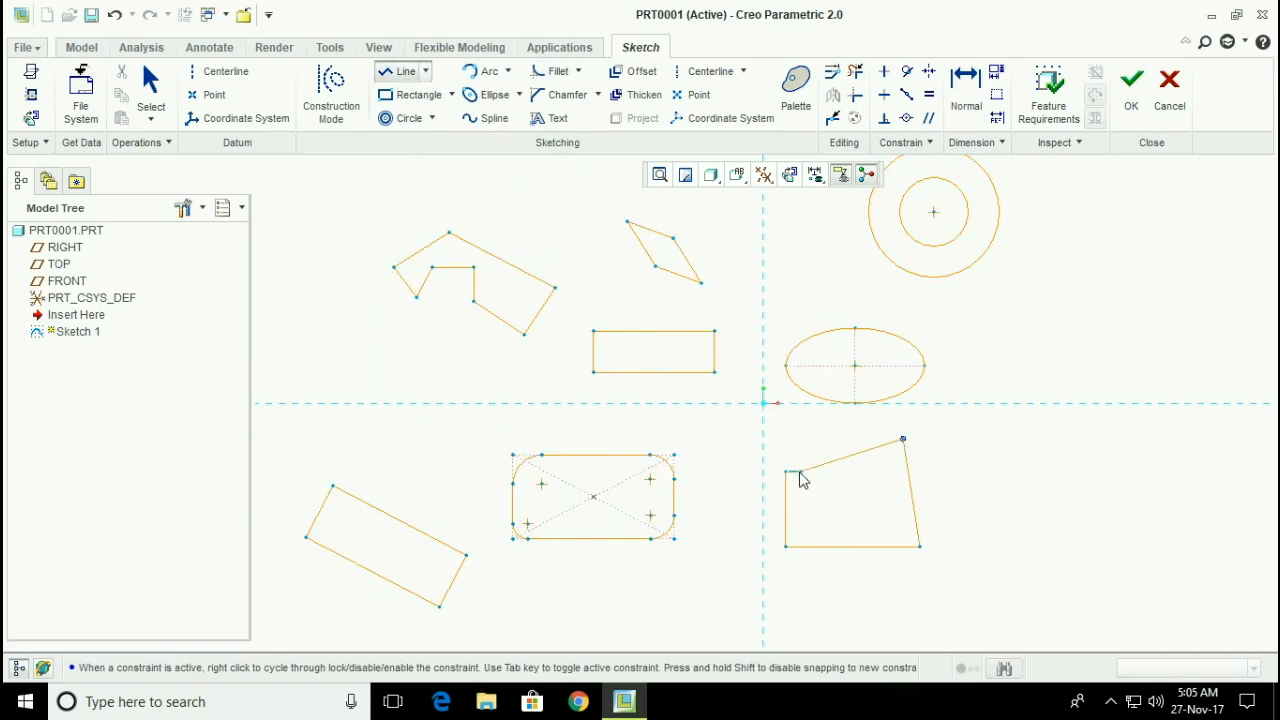
{"action": "left_click", "coordinate": [786, 470]}
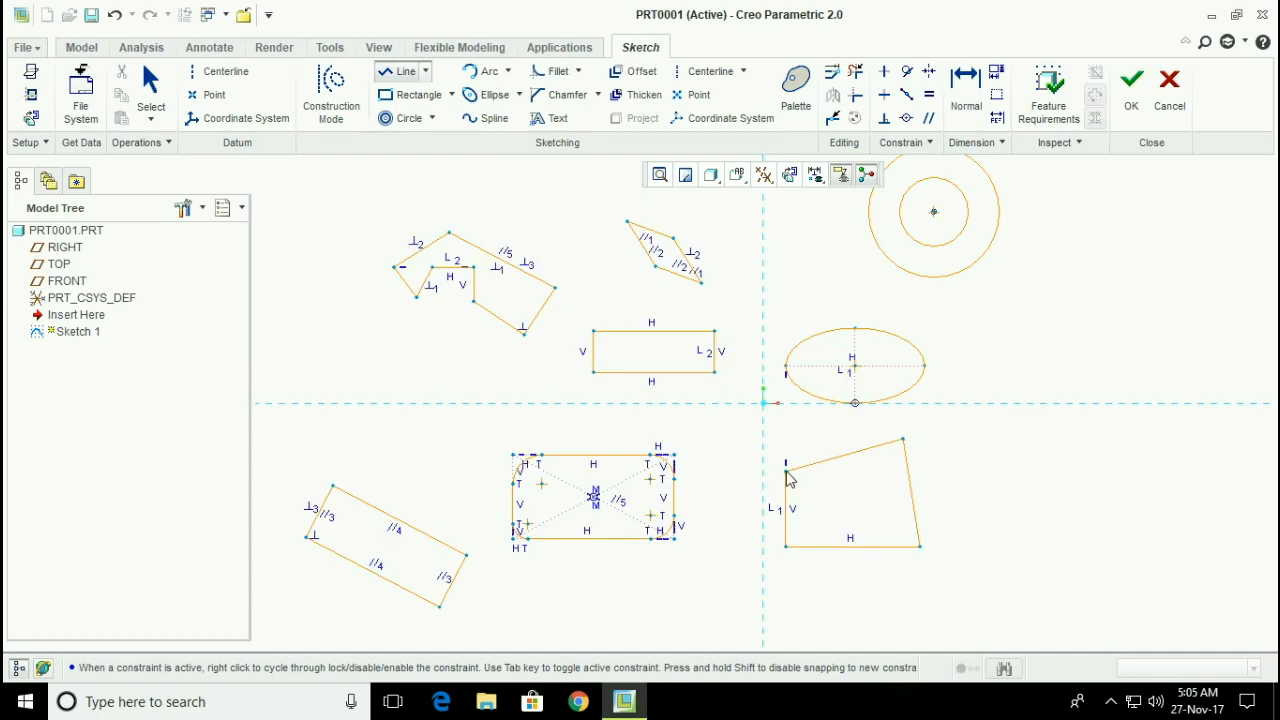
{"action": "middle_click", "coordinate": [717, 567]}
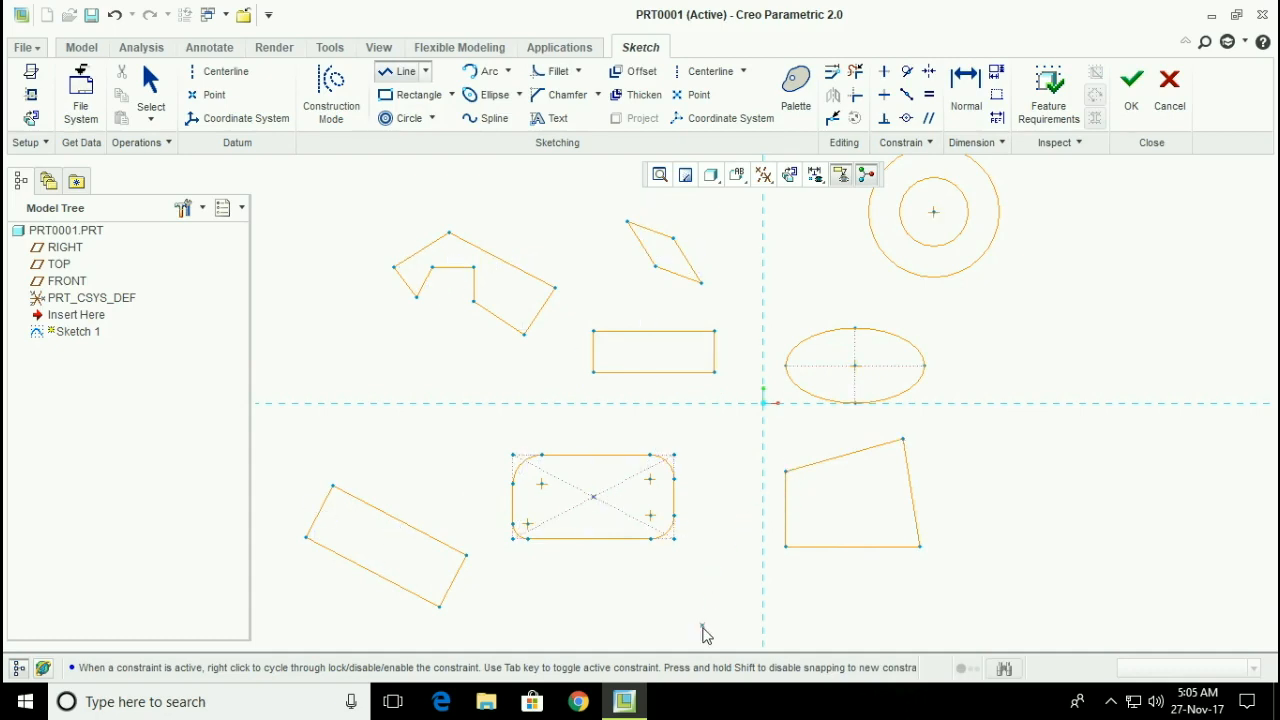
- Sketch a thin closed four-sided line shape across the vertical reference, well below the filleted rectangle
{"action": "left_click", "coordinate": [791, 638]}
{"action": "left_click", "coordinate": [791, 622]}
{"action": "middle_click", "coordinate": [679, 626]}
{"action": "left_click", "coordinate": [678, 623]}
{"action": "left_click", "coordinate": [701, 639]}
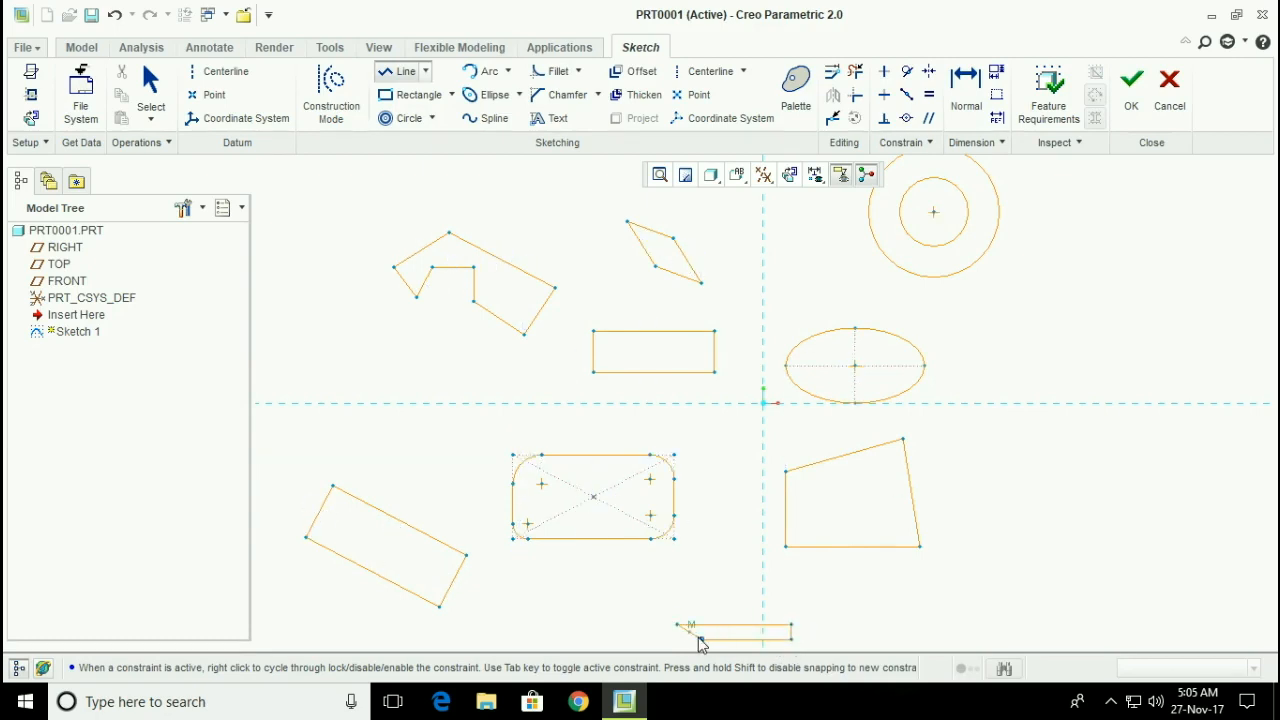
{"action": "middle_click", "coordinate": [822, 614]}
- Sketch a 3-point circle about 207 in diameter between the filleted rectangle's lower corner and the four-sided shape's lower corner
{"action": "left_click", "coordinate": [432, 118]}
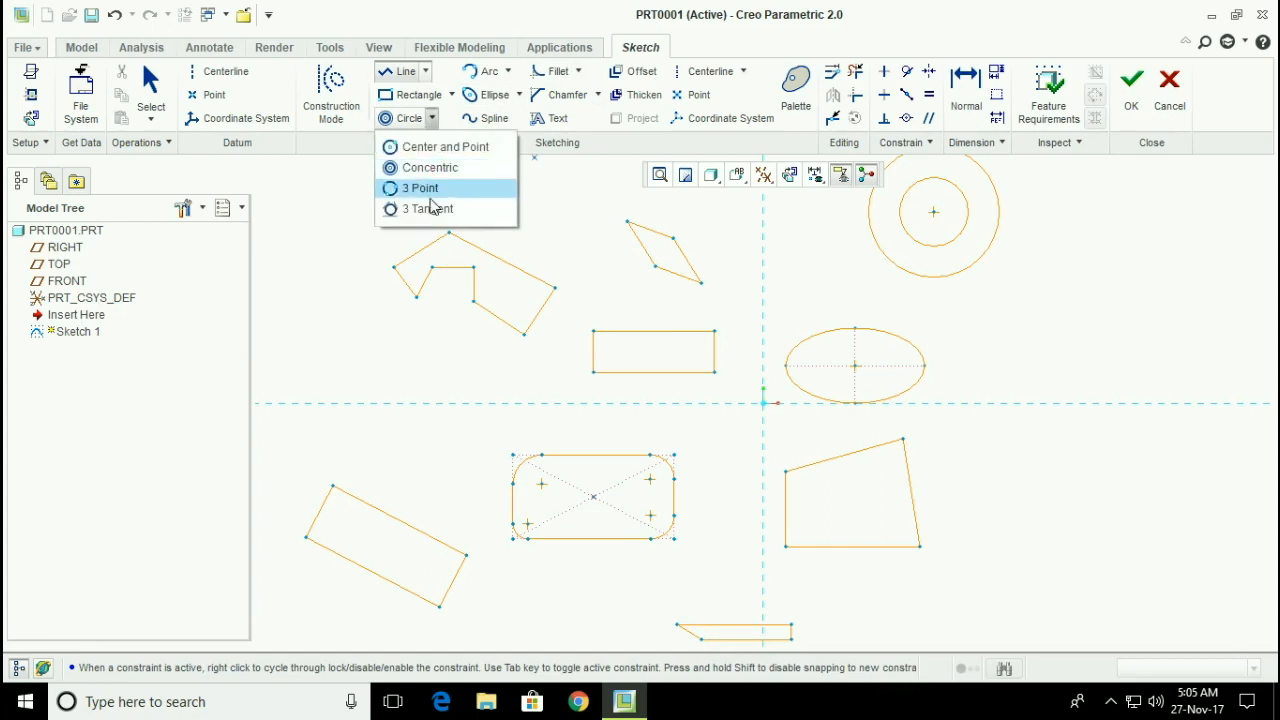
{"action": "left_click", "coordinate": [422, 188]}
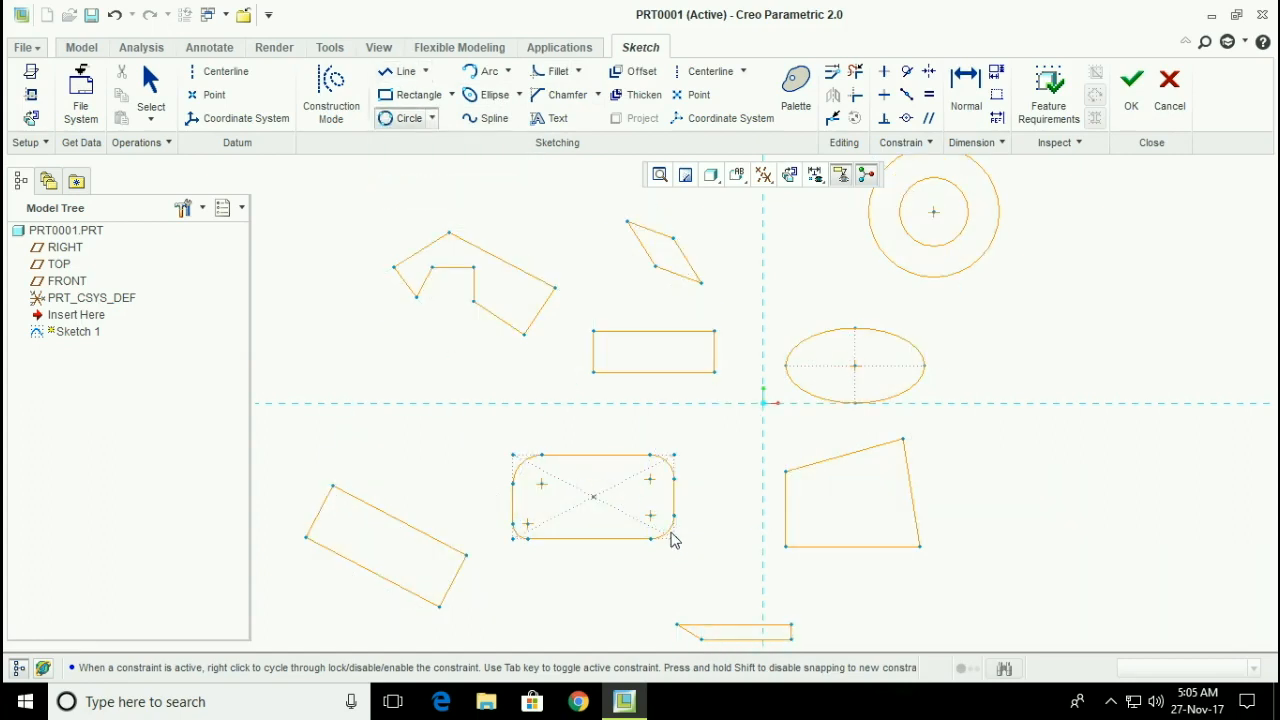
{"action": "left_click", "coordinate": [785, 547]}
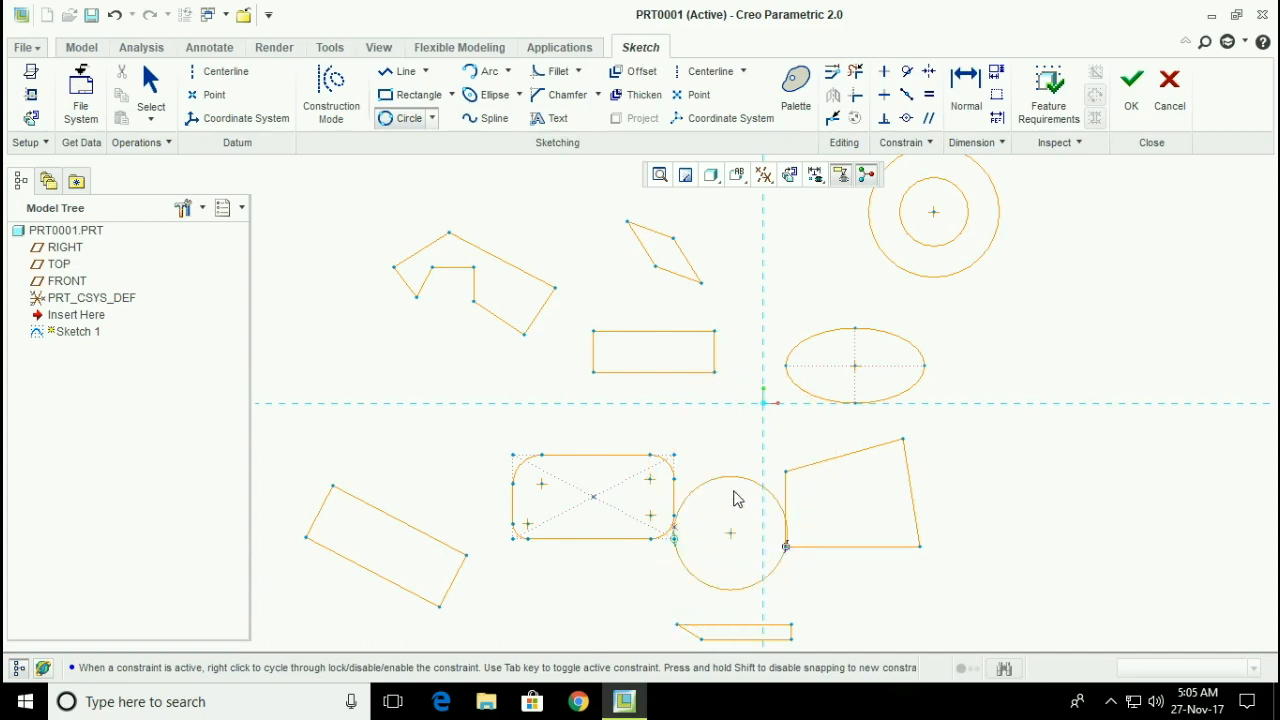
- Examine closely where the new circle meets the corner of the four-sided shape and the filleted rectangle
{"action": "scroll", "coordinate": [714, 580], "scroll_direction": "up", "scroll_amount": 2}
{"action": "scroll", "coordinate": [834, 603], "scroll_direction": "down", "scroll_amount": 3}
{"action": "scroll", "coordinate": [783, 560], "scroll_direction": "down", "scroll_amount": 4}
{"action": "scroll", "coordinate": [801, 585], "scroll_direction": "down", "scroll_amount": 5}
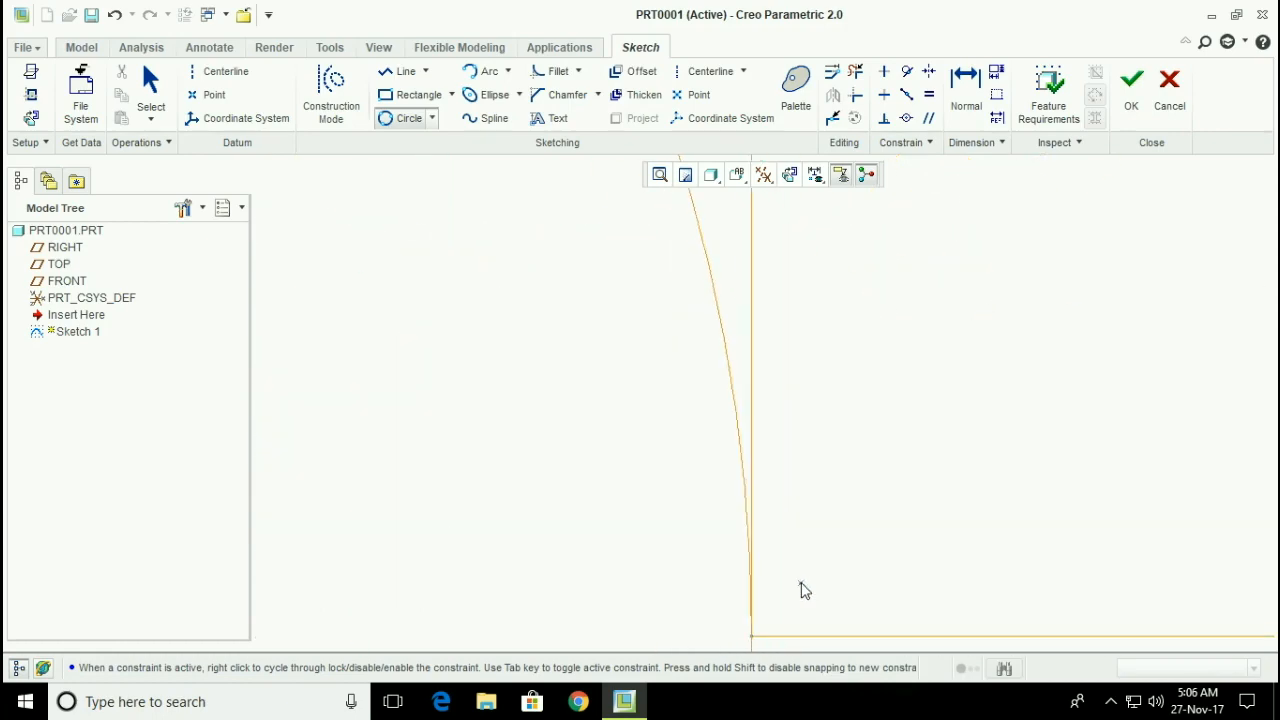
{"action": "scroll", "coordinate": [743, 589], "scroll_direction": "down", "scroll_amount": 2}
{"action": "scroll", "coordinate": [743, 589], "scroll_direction": "up", "scroll_amount": 2}
{"action": "scroll", "coordinate": [714, 426], "scroll_direction": "up", "scroll_amount": 6}
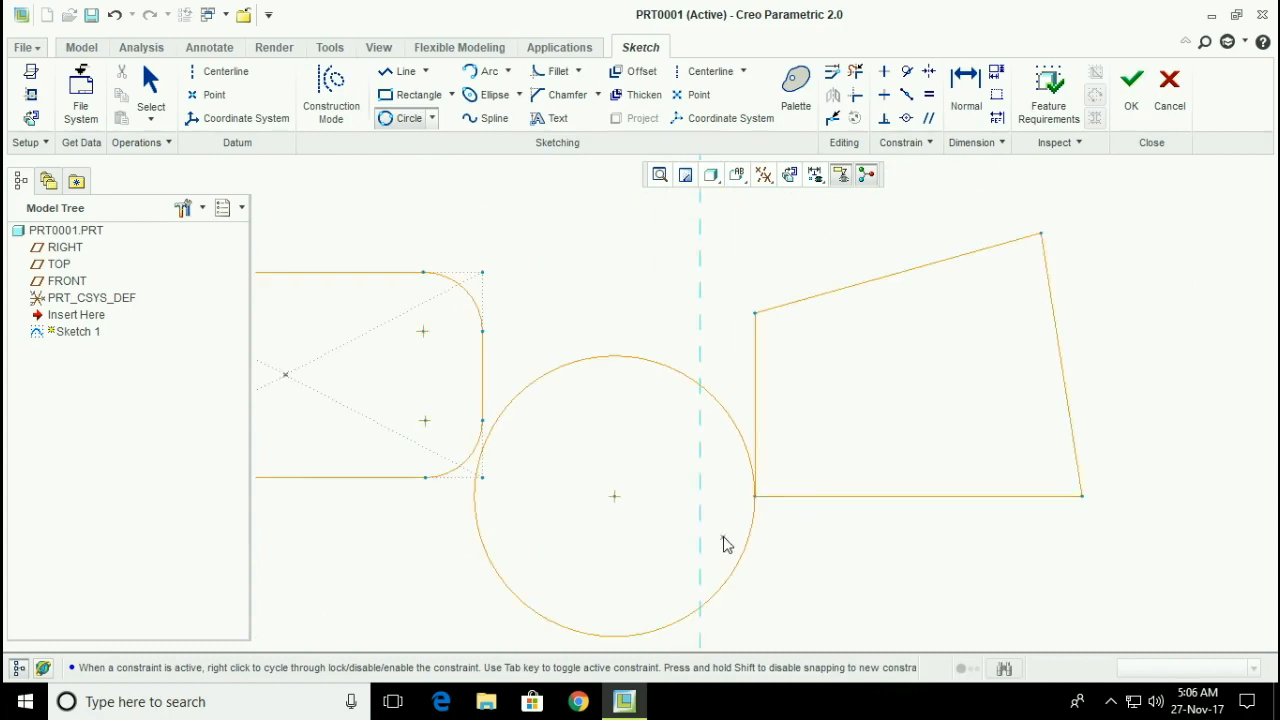
{"action": "scroll", "coordinate": [714, 535], "scroll_direction": "up", "scroll_amount": 4}
{"action": "scroll", "coordinate": [634, 531], "scroll_direction": "up", "scroll_amount": 1}
{"action": "scroll", "coordinate": [632, 537], "scroll_direction": "up", "scroll_amount": 1}
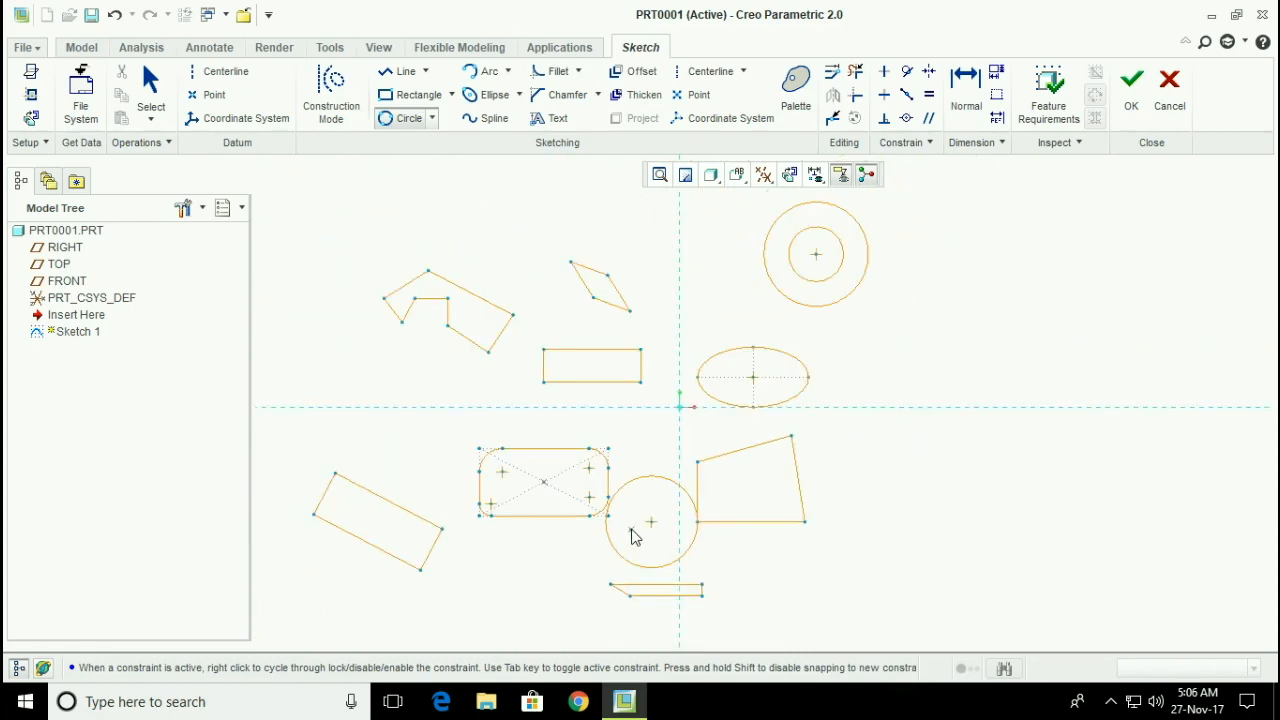
- Remove the four-sided line shape below the ellipse with Delete Segment
{"action": "left_click", "coordinate": [855, 71]}
{"action": "mouse_move", "coordinate": [712, 437]}
{"action": "left_mouse_down"}
{"action": "mouse_move", "coordinate": [778, 460]}
{"action": "mouse_move", "coordinate": [812, 515]}
{"action": "mouse_move", "coordinate": [758, 533]}
{"action": "mouse_move", "coordinate": [672, 470]}
{"action": "left_mouse_up"}
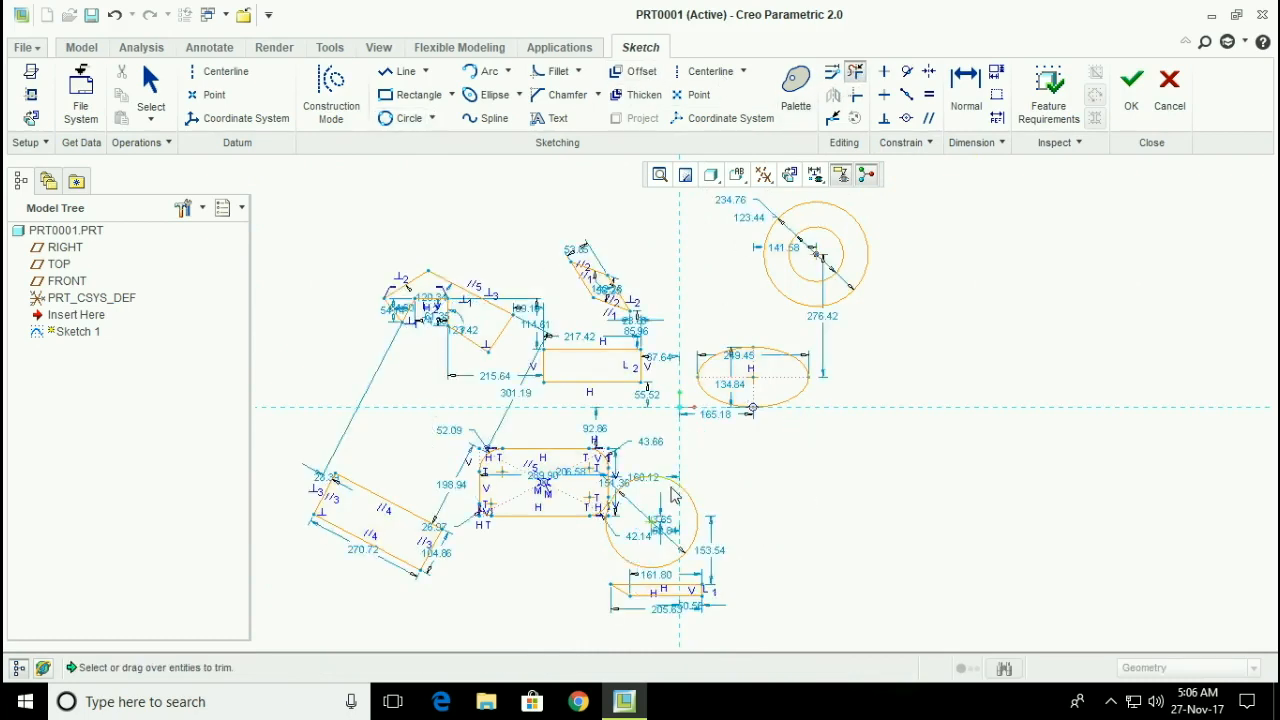
{"action": "scroll", "coordinate": [714, 520], "scroll_direction": "down", "scroll_amount": 10}
{"action": "scroll", "coordinate": [612, 438], "scroll_direction": "down", "scroll_amount": 2}
{"action": "scroll", "coordinate": [708, 409], "scroll_direction": "up", "scroll_amount": 6}
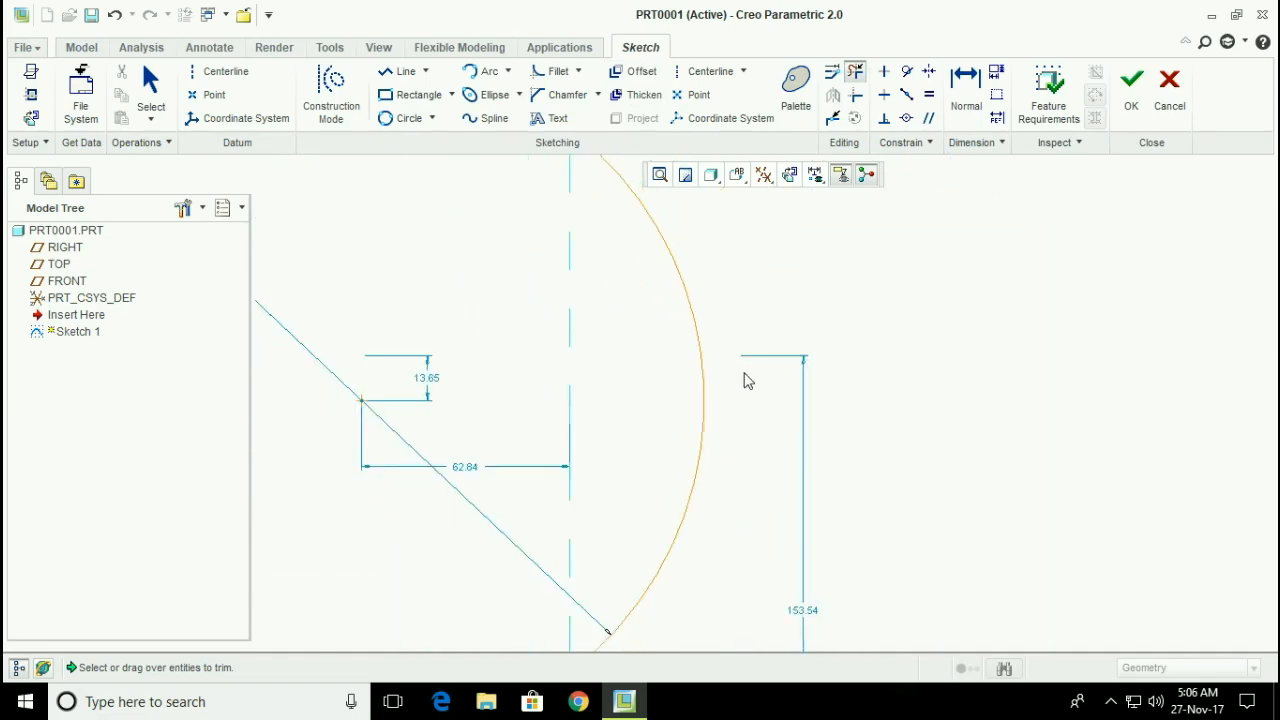
{"action": "scroll", "coordinate": [704, 376], "scroll_direction": "up", "scroll_amount": 10}
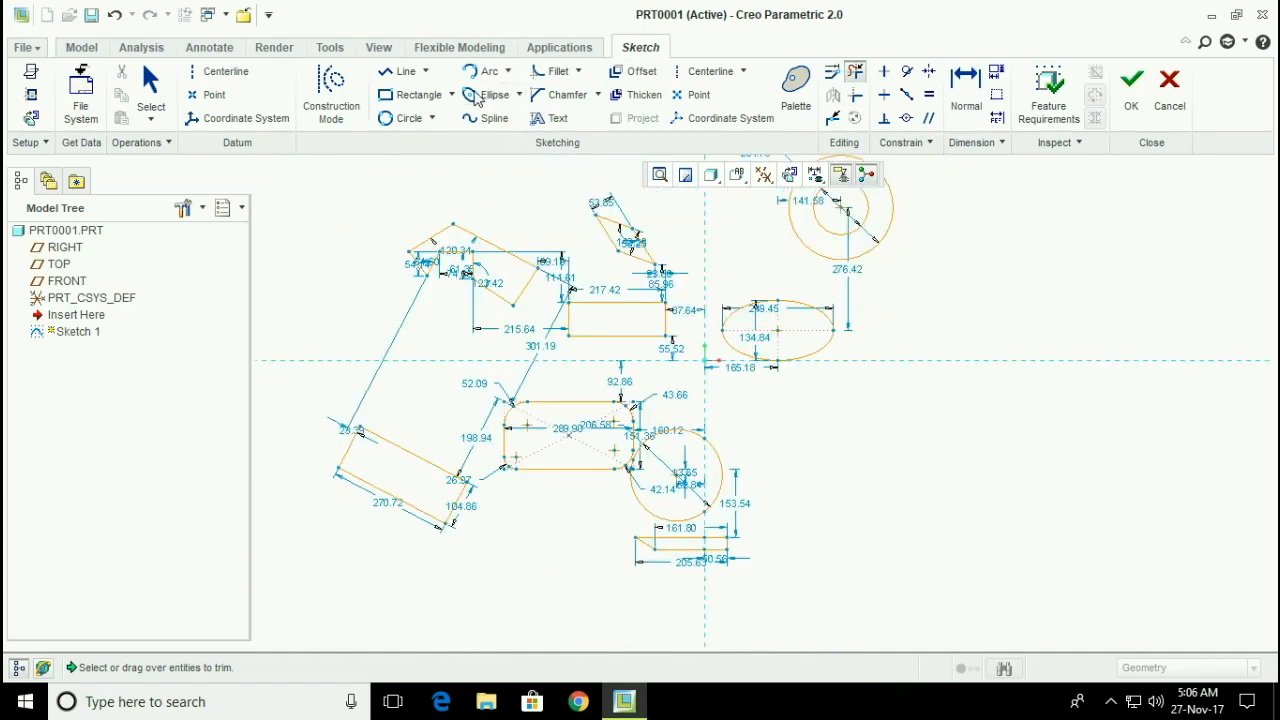
- Add the sketch text "youre awsome" above the shapes, with a text height of about 217
{"action": "left_click", "coordinate": [550, 117]}
{"action": "scroll", "coordinate": [565, 445], "scroll_direction": "up", "scroll_amount": 3}
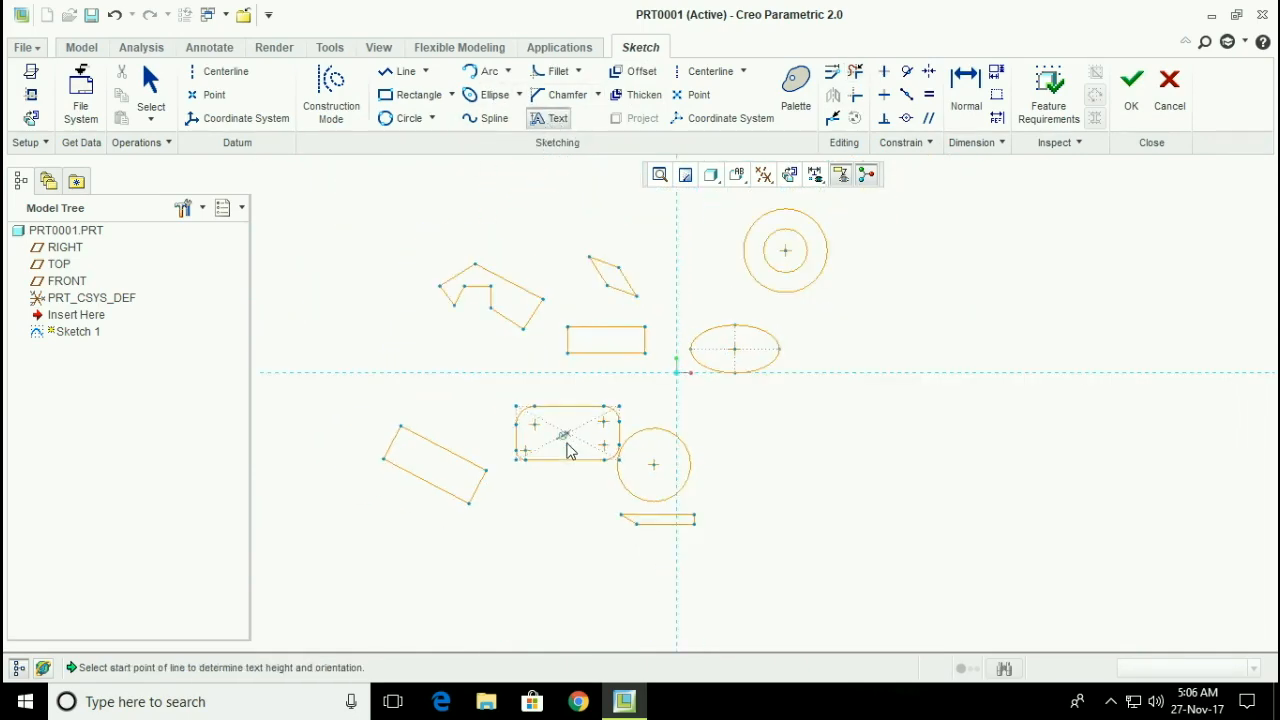
{"action": "left_click", "coordinate": [449, 255]}
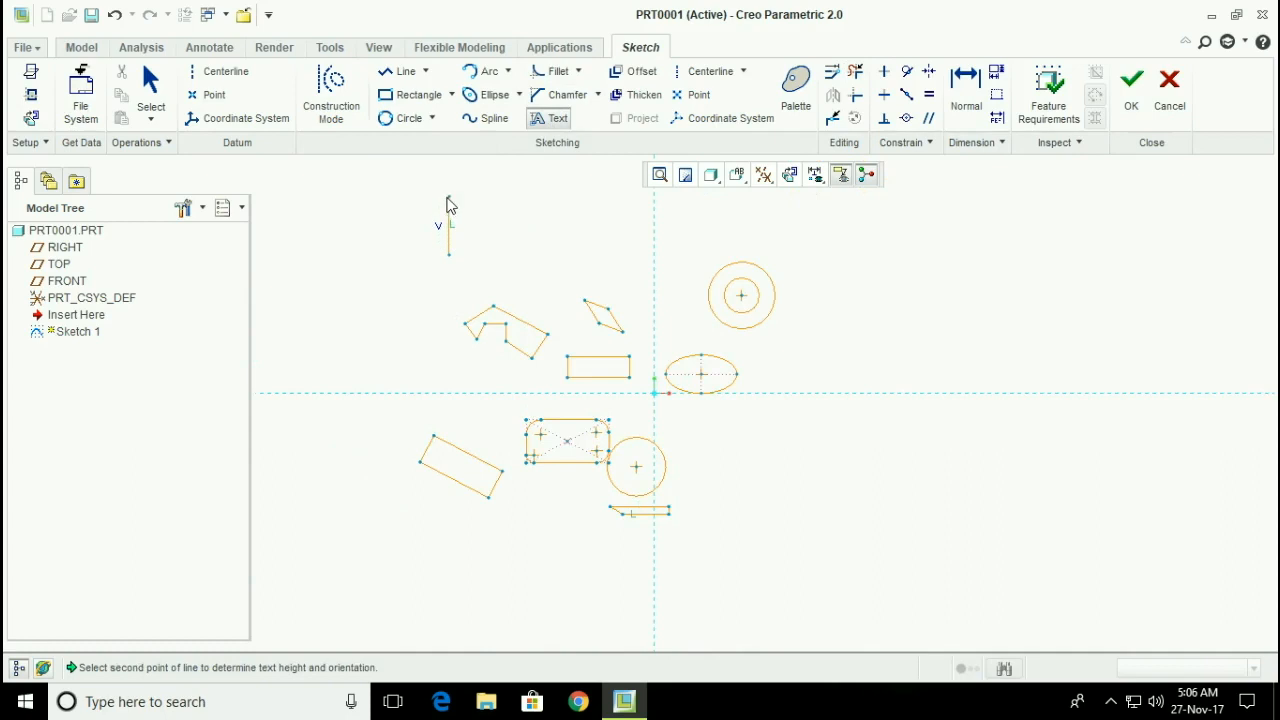
{"action": "left_click", "coordinate": [446, 200]}
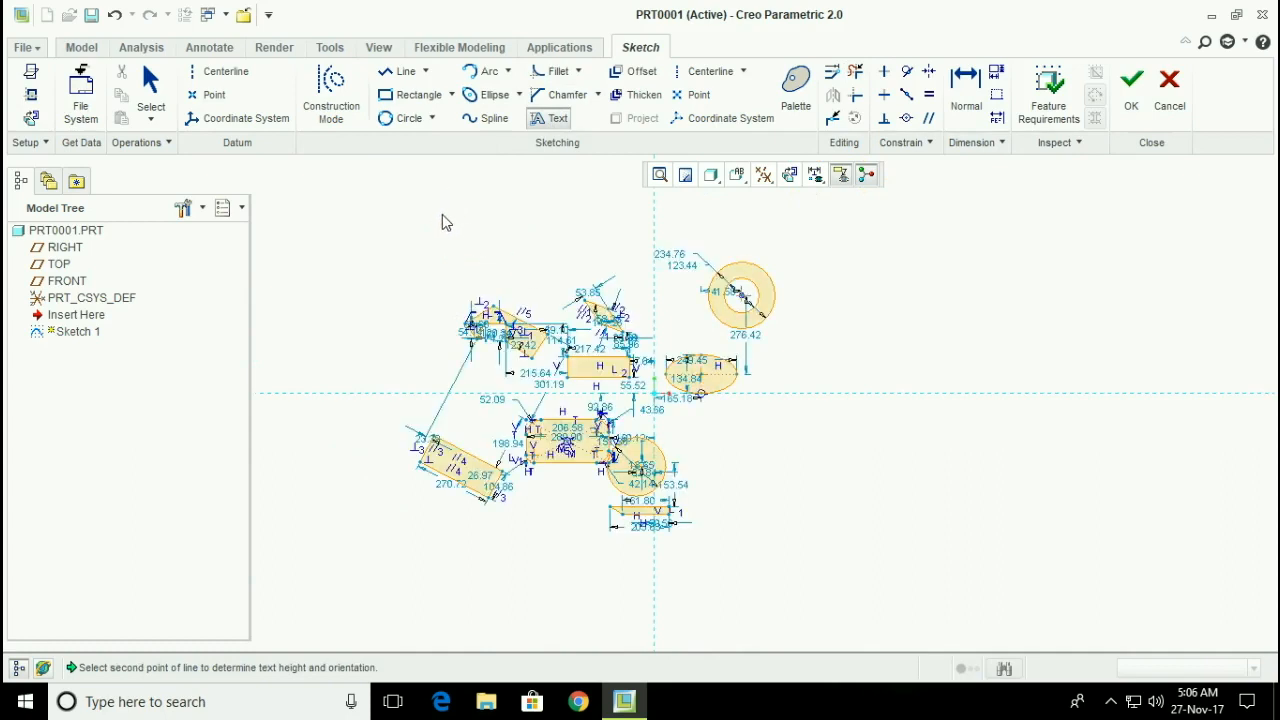
{"action": "left_click_drag", "start_coordinate": [572, 166], "coordinate": [790, 186]}
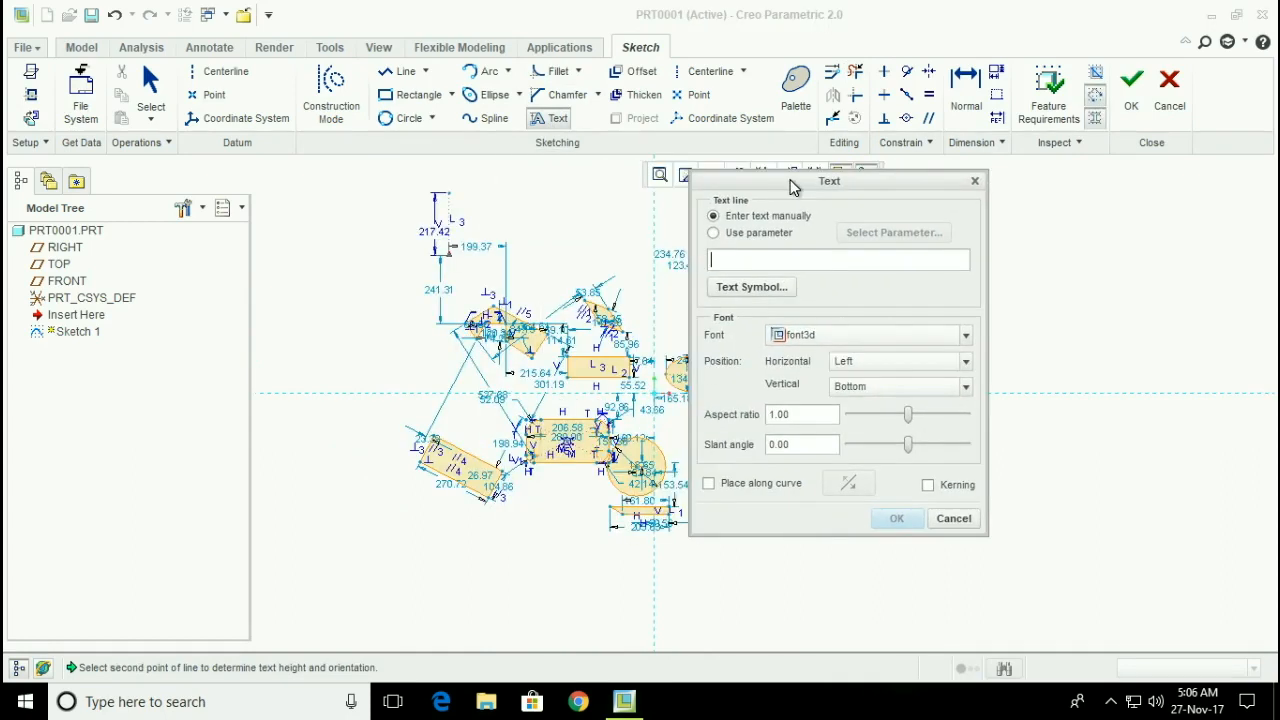
{"action": "type", "text": "you"}
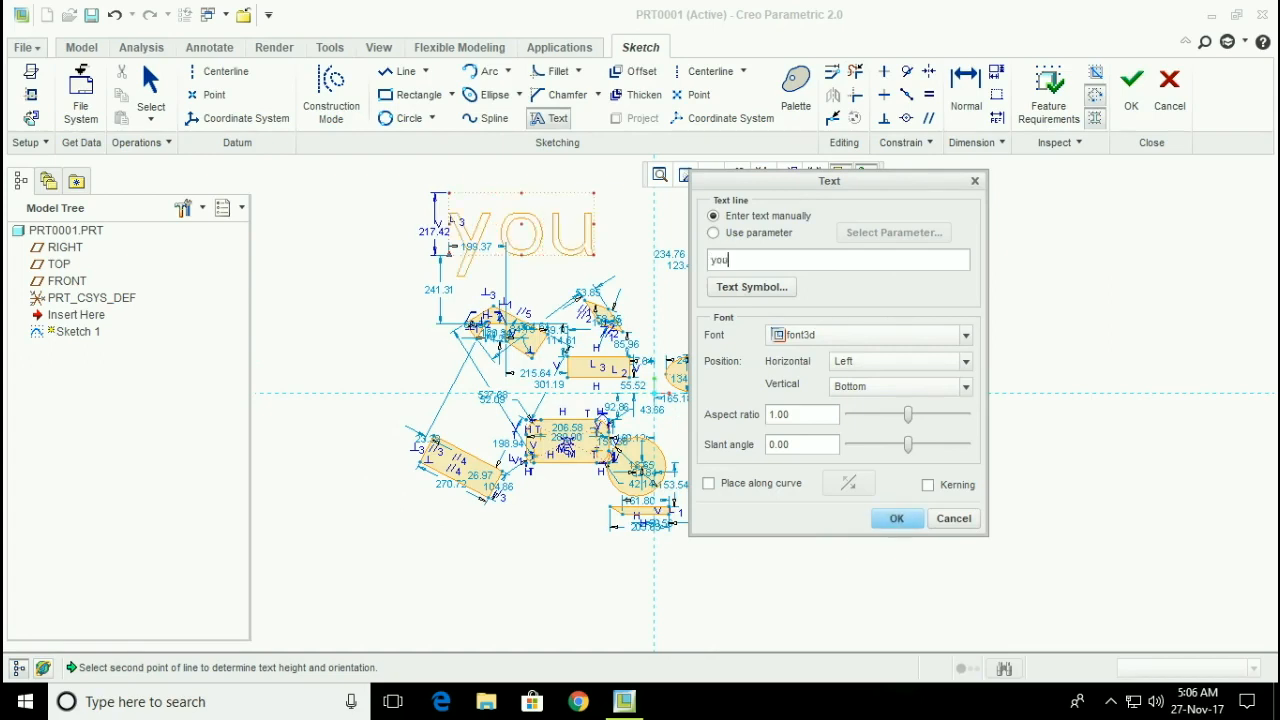
{"action": "type", "text": "re awsome"}
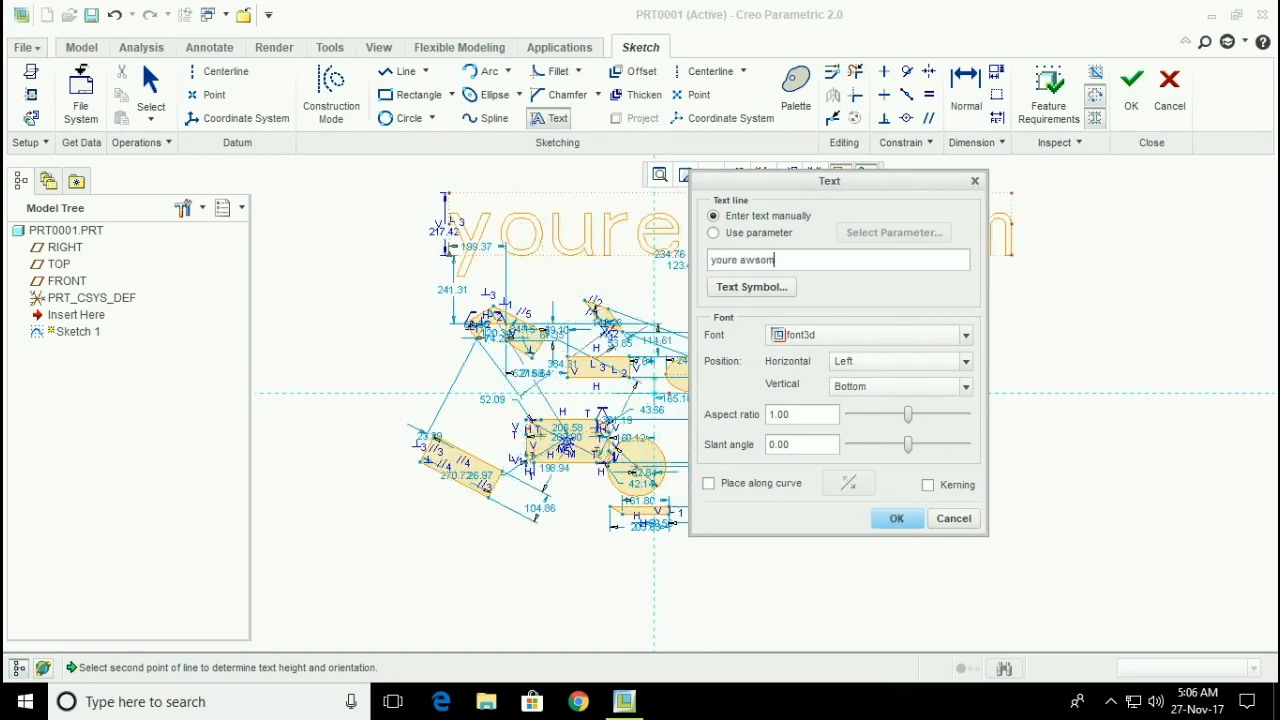
{"action": "left_click", "coordinate": [893, 520]}
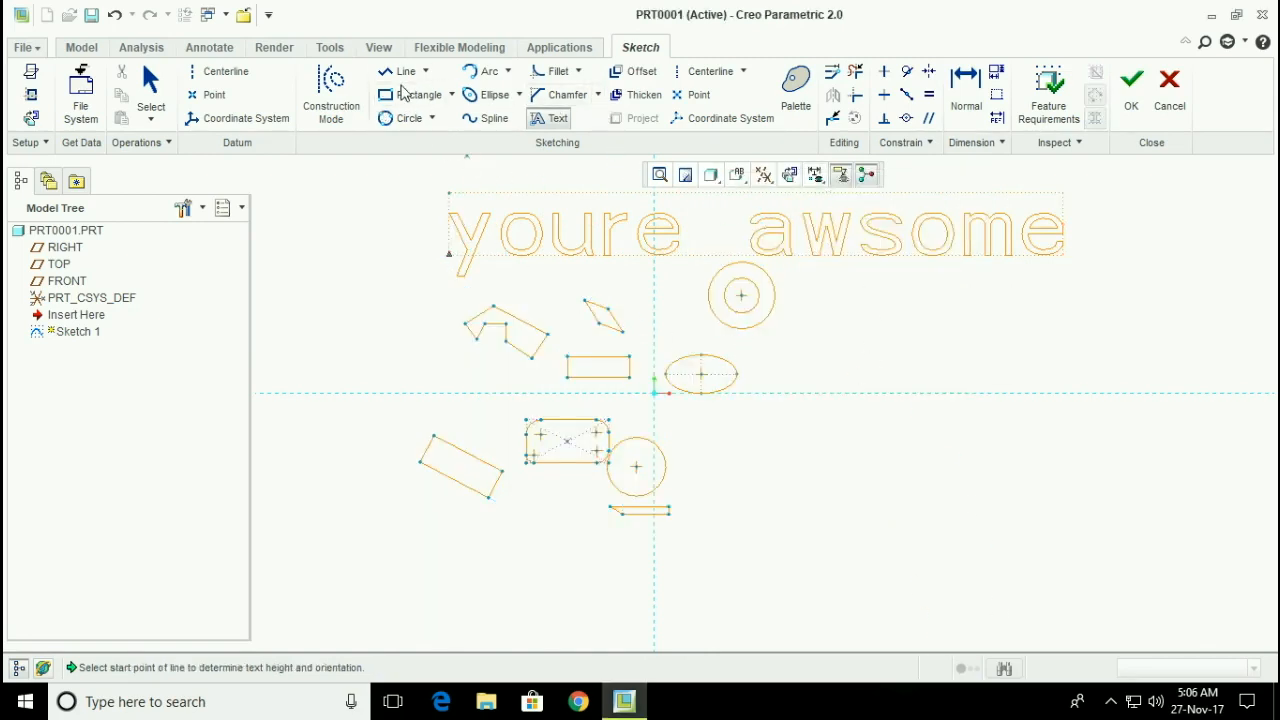
- Sketch a corner rectangle about 309 wide and 492 high, well away from the other shapes and crossing the horizontal reference
{"action": "left_click", "coordinate": [452, 95]}
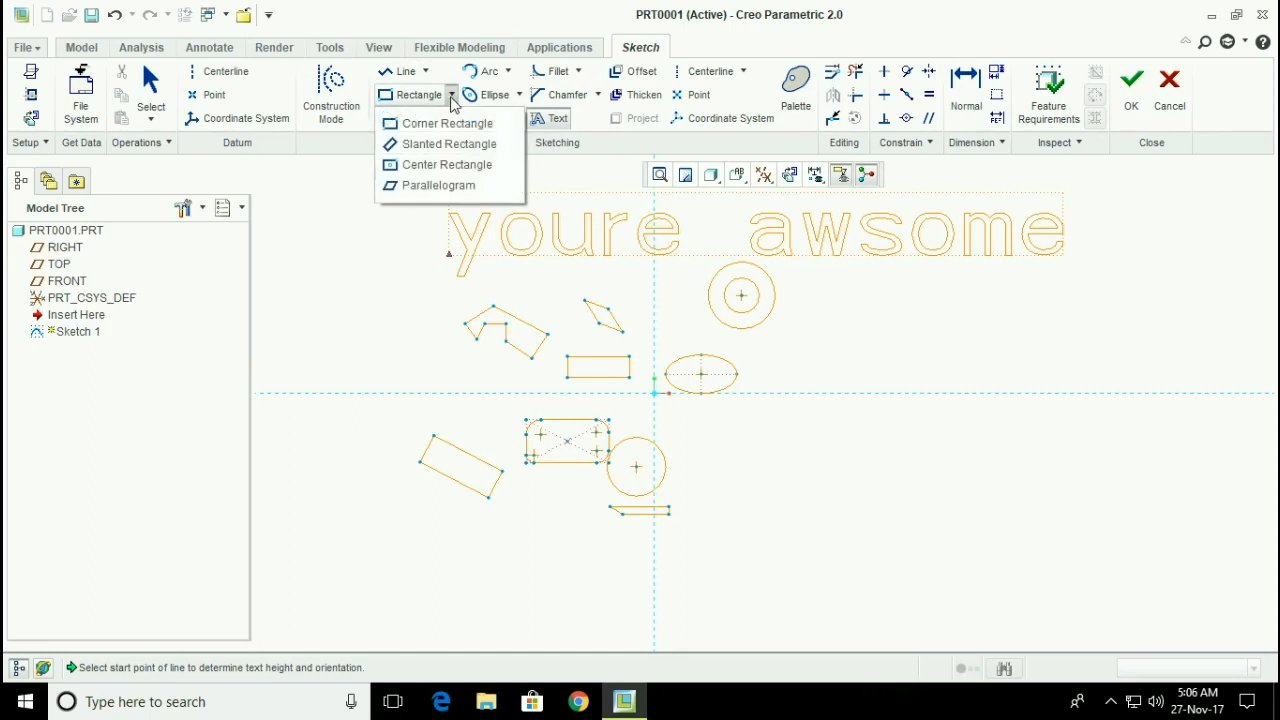
{"action": "left_click", "coordinate": [443, 123]}
{"action": "left_click", "coordinate": [967, 366]}
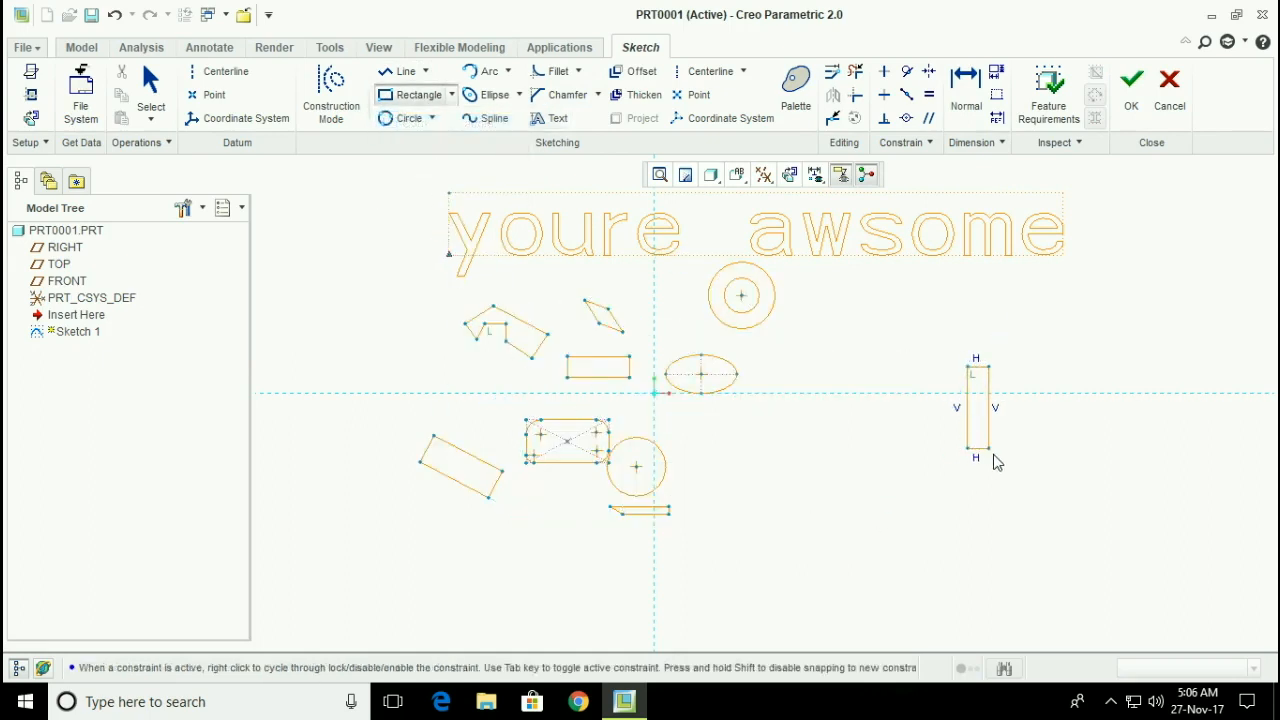
{"action": "left_click", "coordinate": [1056, 506]}
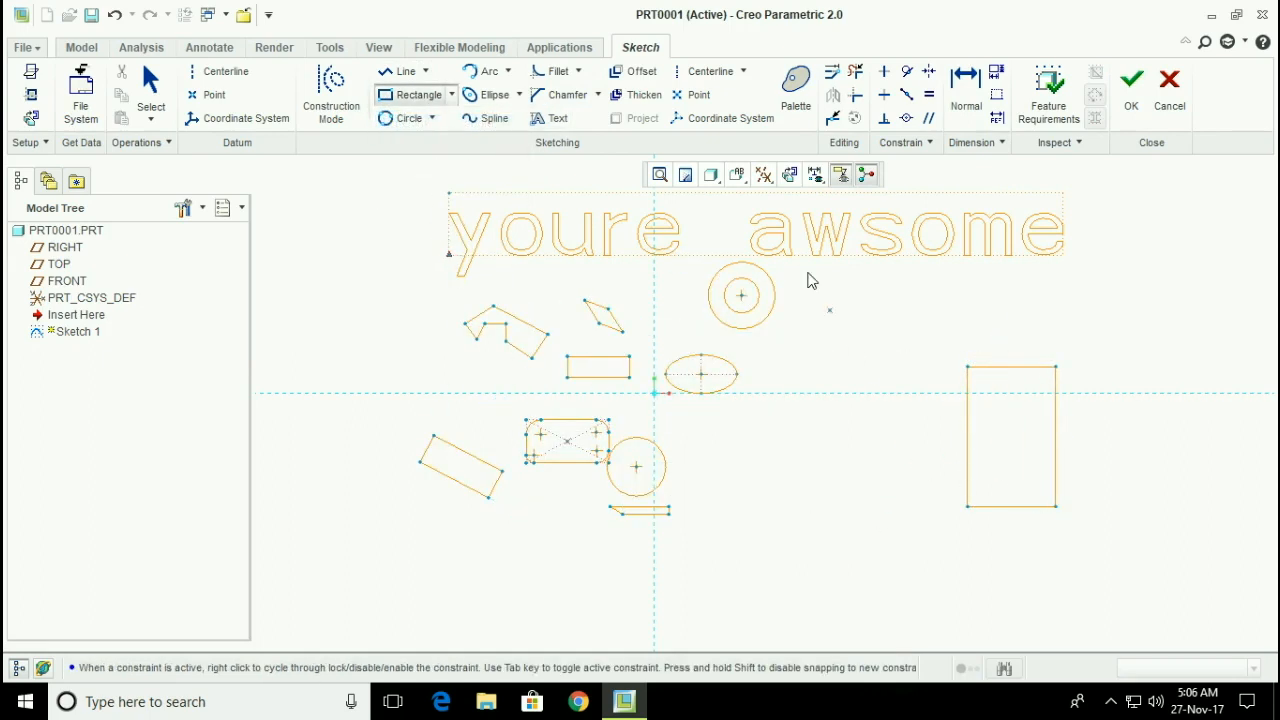
- Offset the large rectangle outward as a loop with an offset value of -50
{"action": "left_click", "coordinate": [638, 74]}
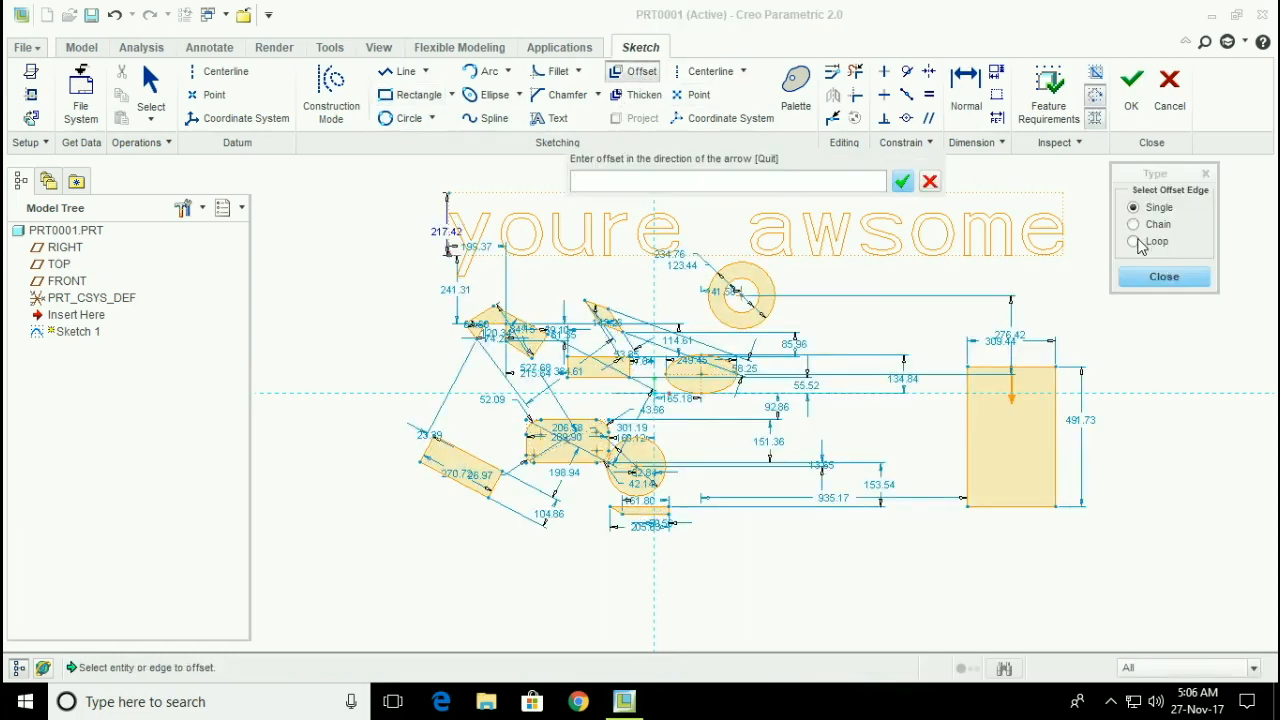
{"action": "left_click", "coordinate": [930, 181]}
{"action": "left_click", "coordinate": [1133, 241]}
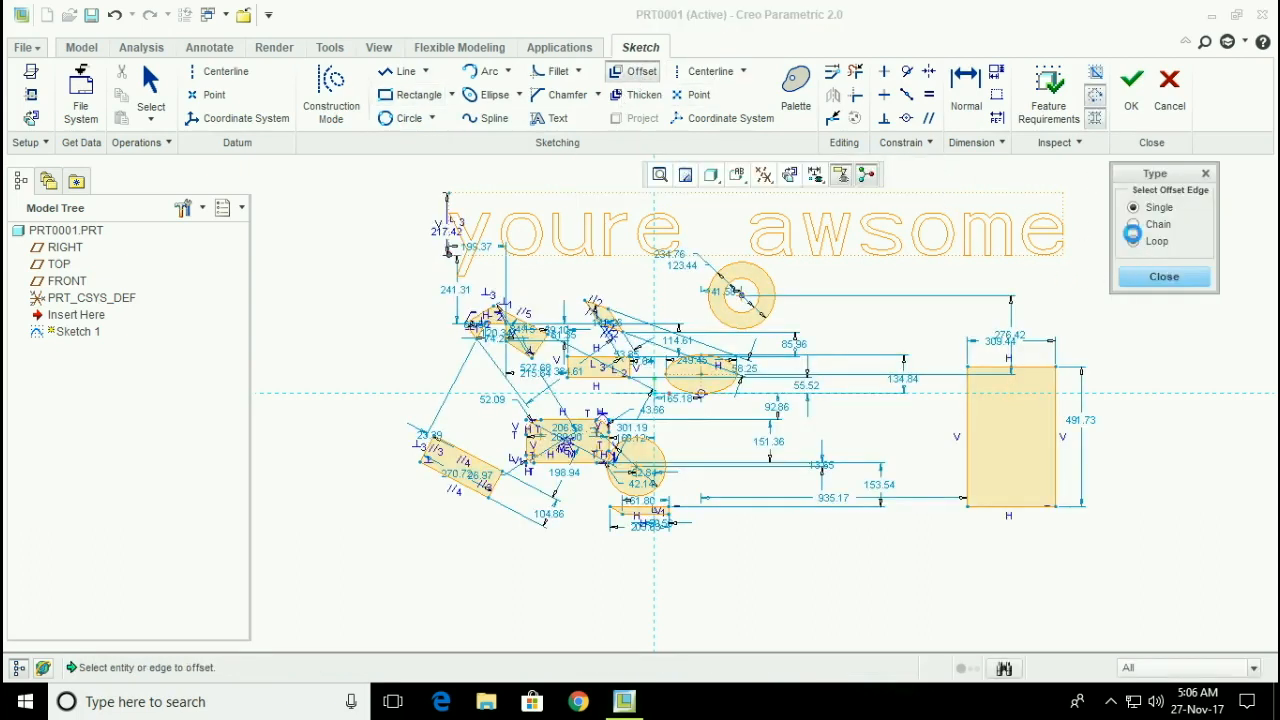
{"action": "left_click", "coordinate": [1050, 371]}
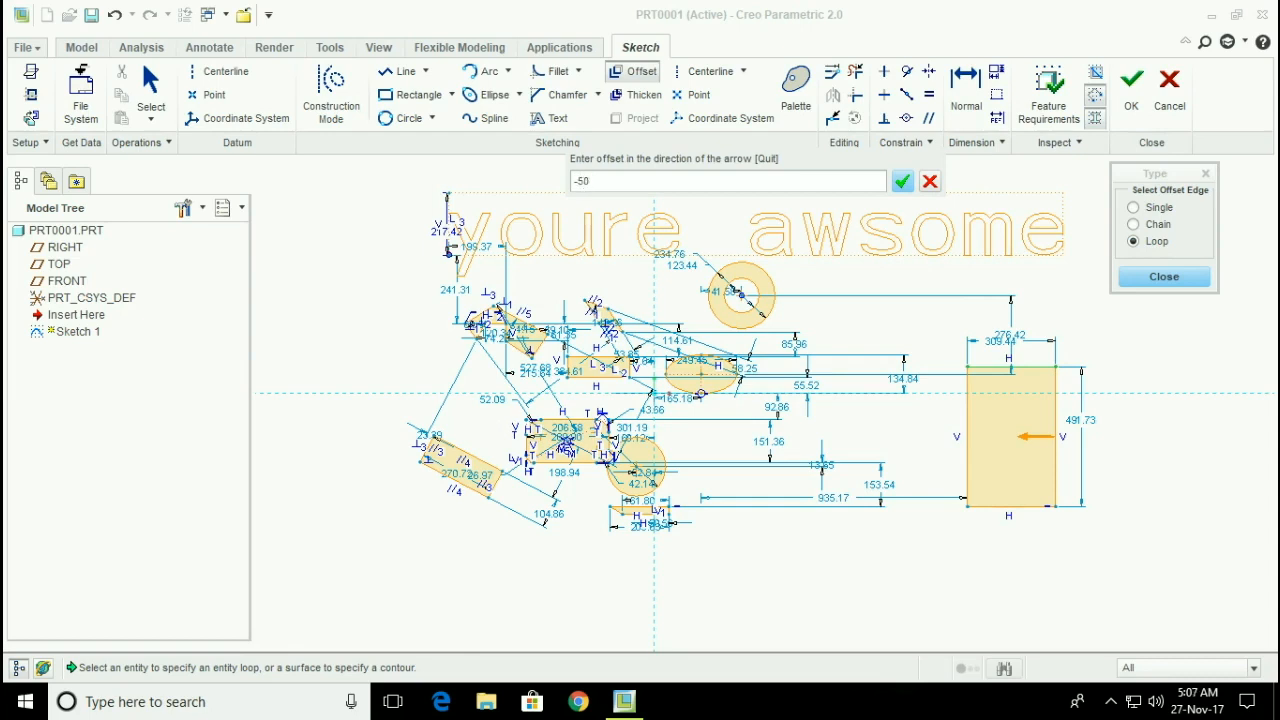
{"action": "key", "text": "Return"}
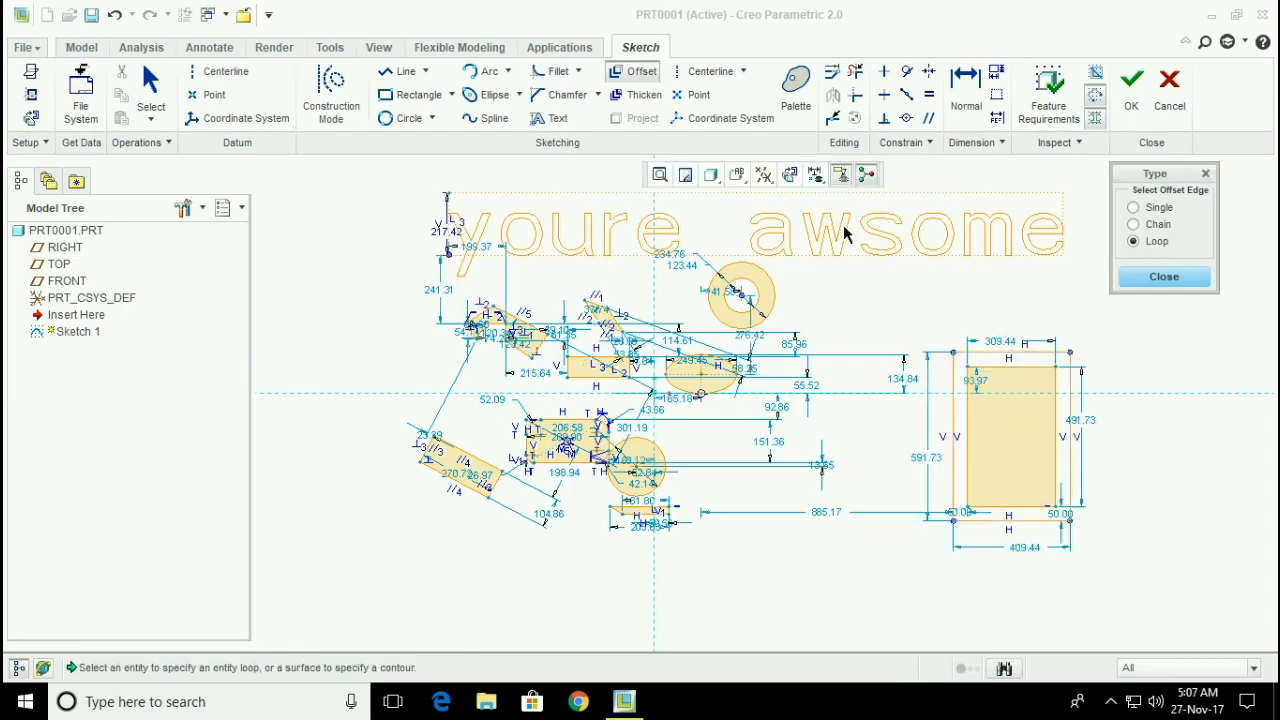
{"action": "left_click", "coordinate": [1149, 280]}
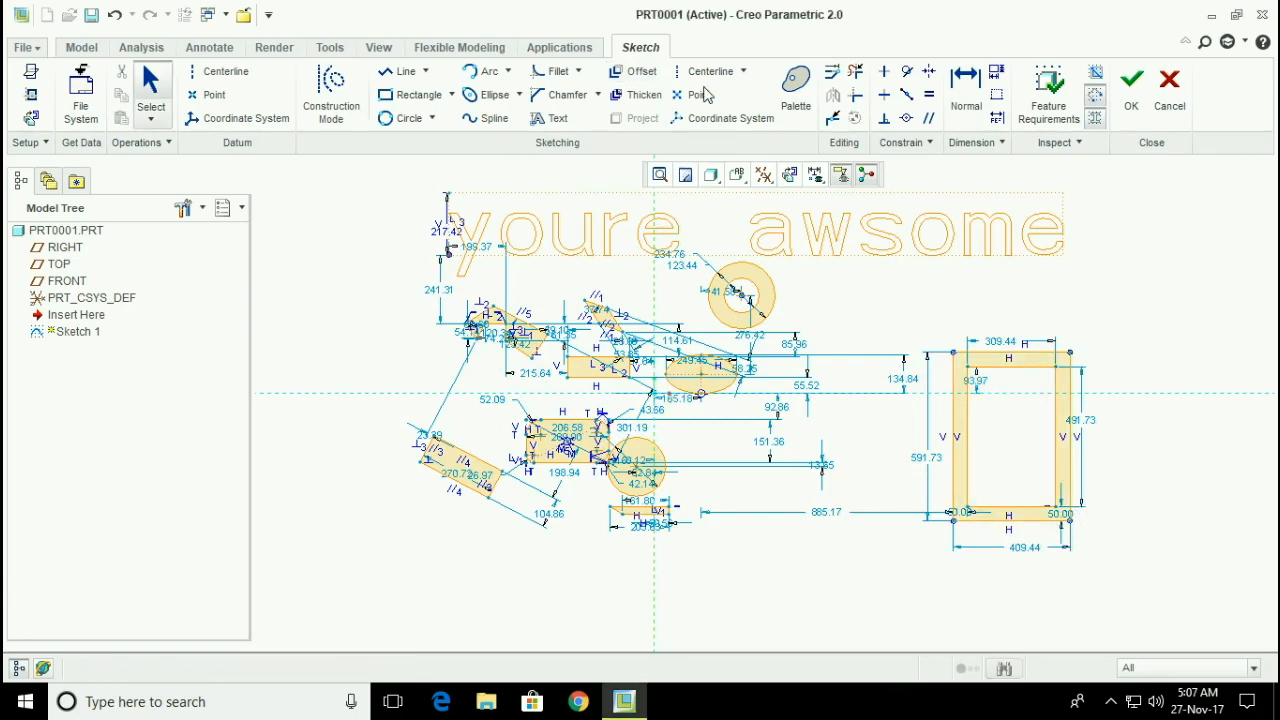
- Sketch a corner rectangle about 249 wide and 365 high below the horizontal reference, between the circle and the offset rectangles
{"action": "left_click", "coordinate": [412, 95]}
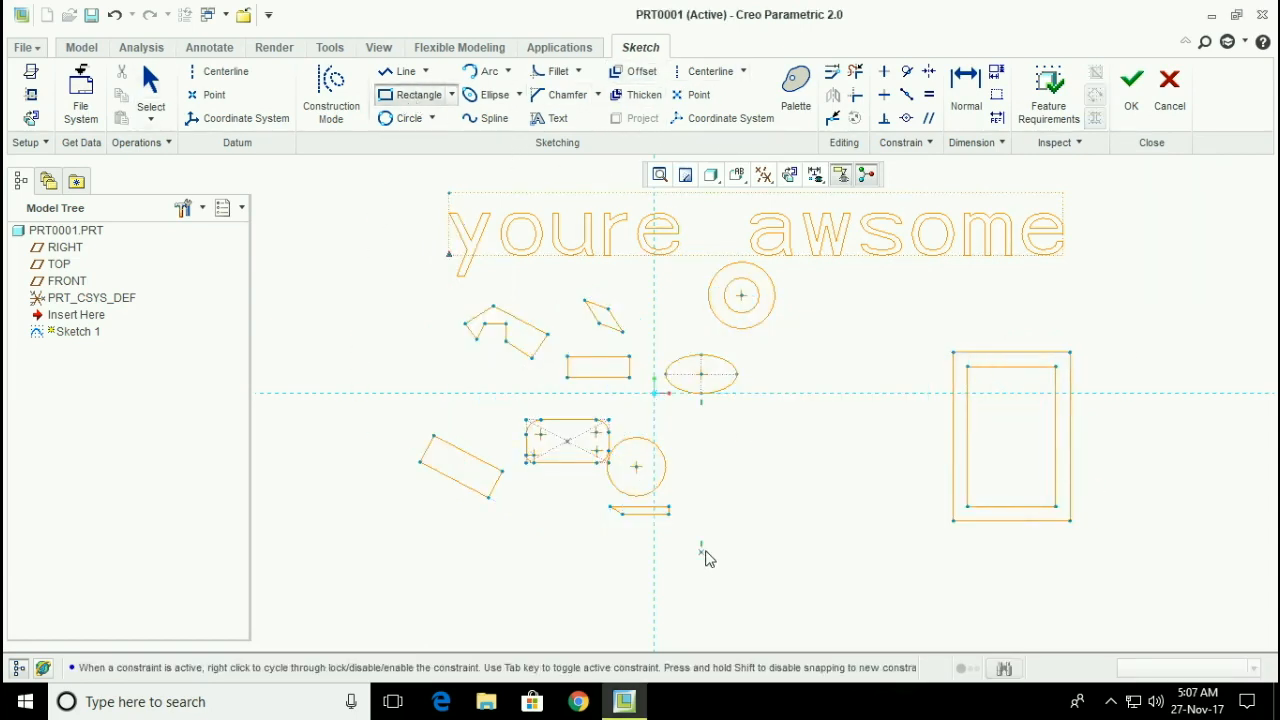
{"action": "left_click", "coordinate": [802, 501]}
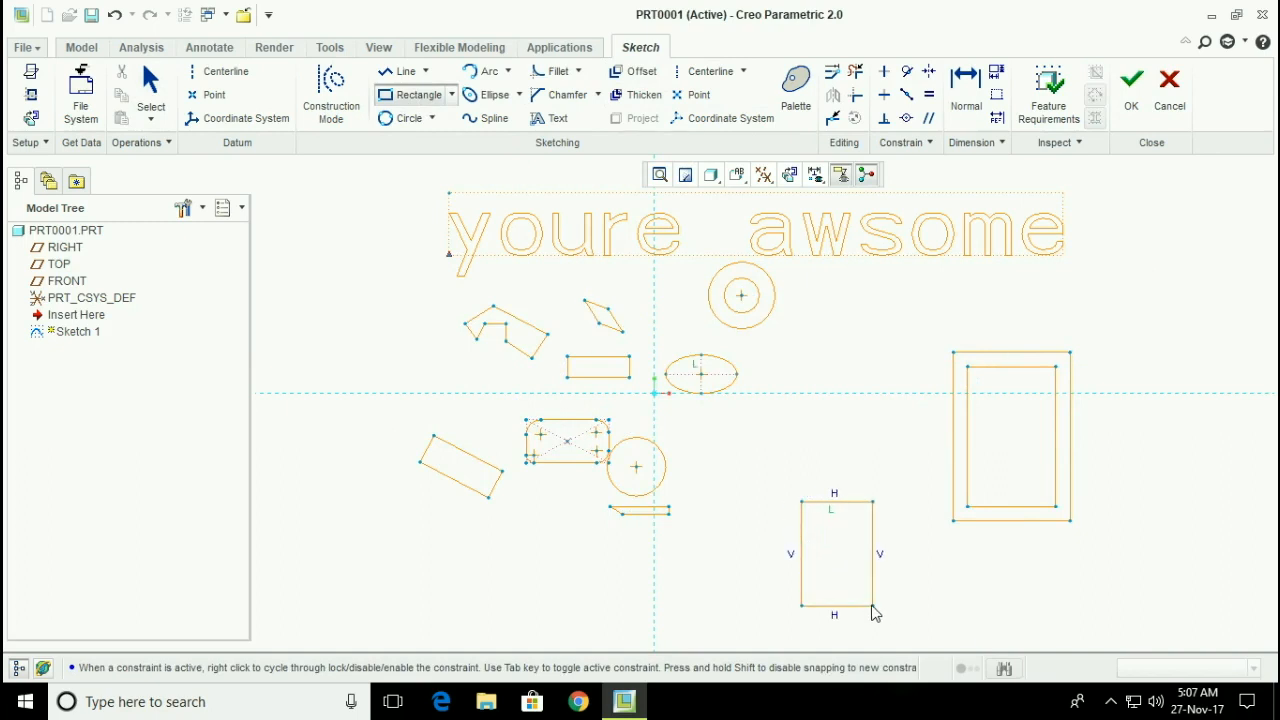
{"action": "left_click", "coordinate": [872, 607]}
- Chamfer all four corners of the newest rectangle
{"action": "left_click", "coordinate": [567, 95]}
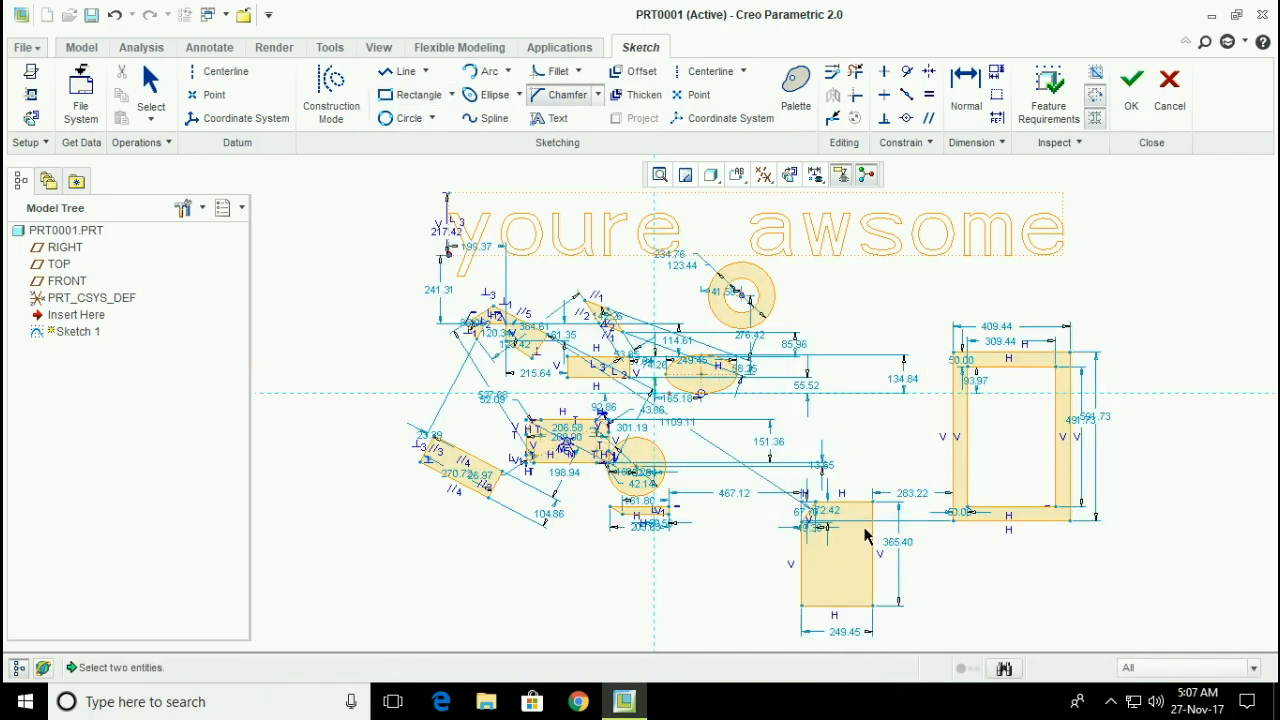
{"action": "left_click", "coordinate": [847, 499]}
{"action": "left_click", "coordinate": [872, 579]}
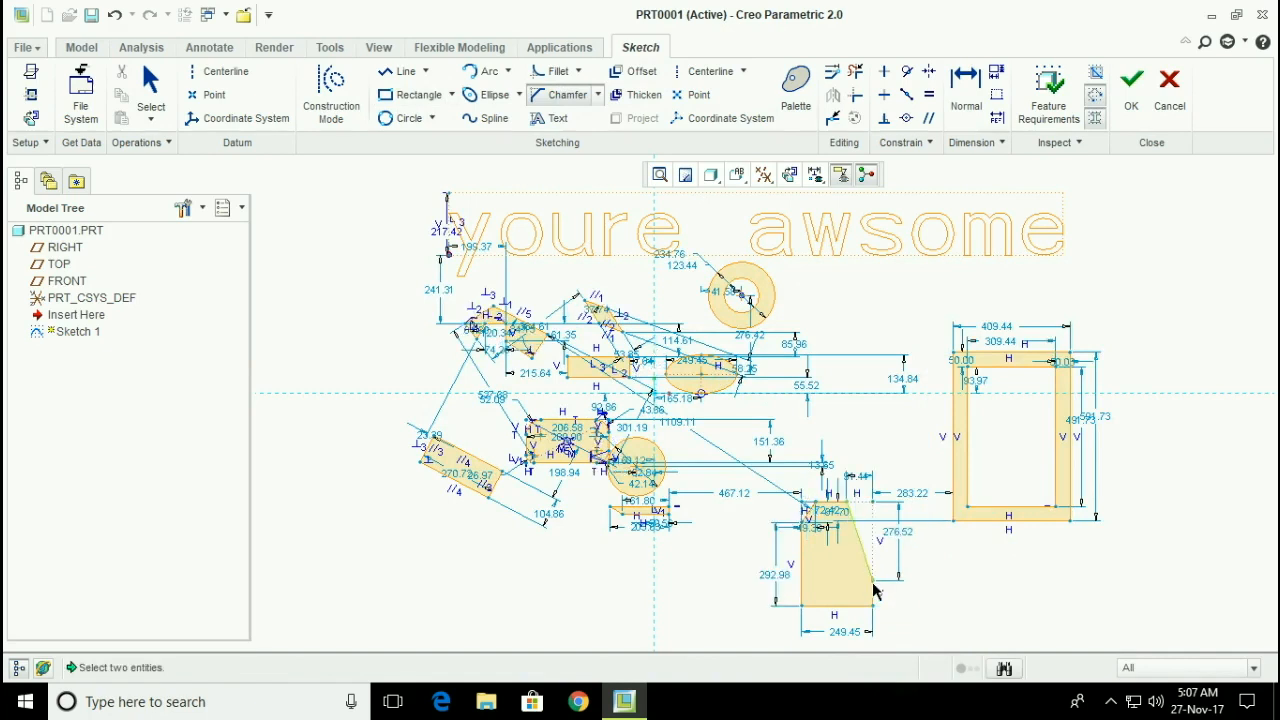
{"action": "left_click", "coordinate": [831, 607]}
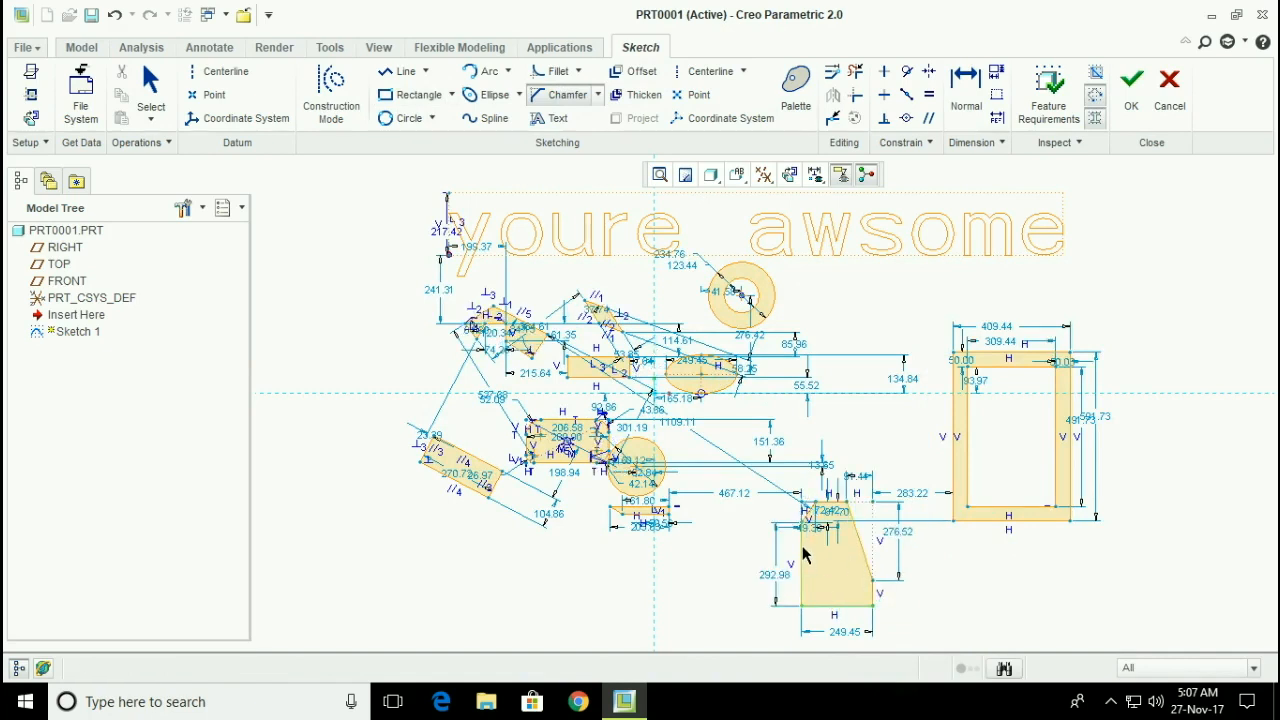
{"action": "left_click", "coordinate": [803, 552]}
{"action": "left_click", "coordinate": [847, 607]}
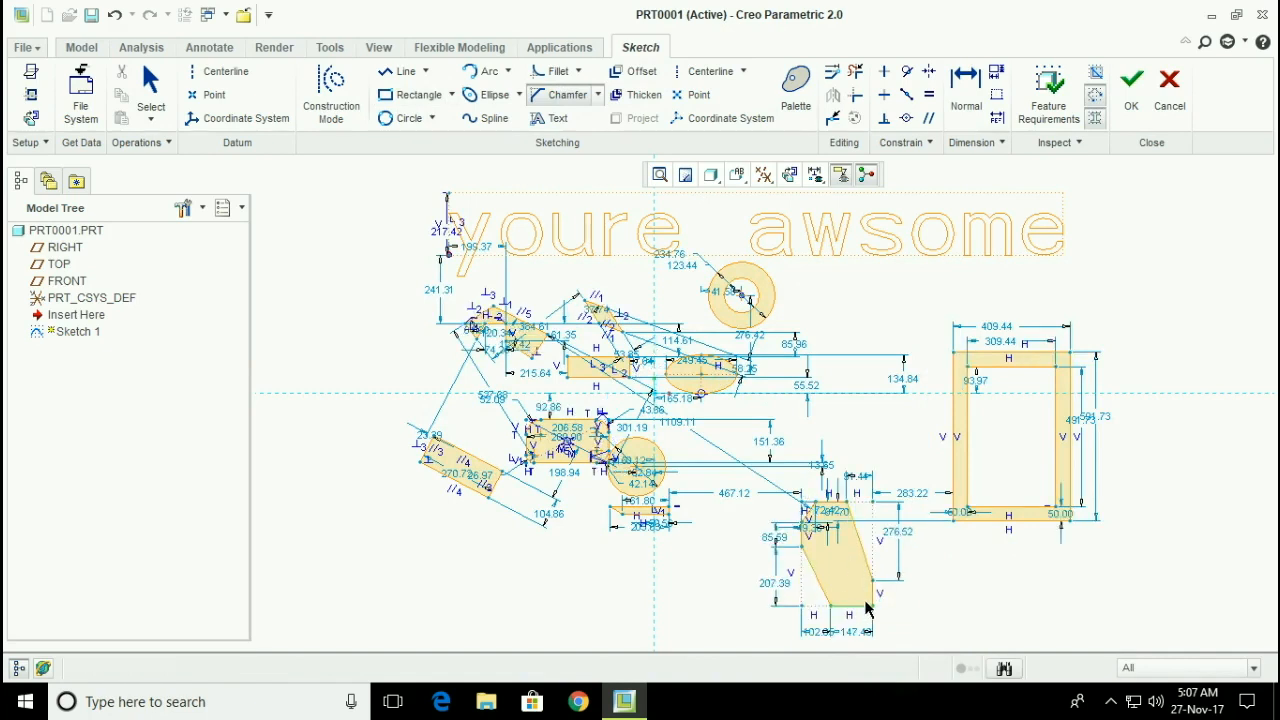
{"action": "left_click", "coordinate": [873, 590]}
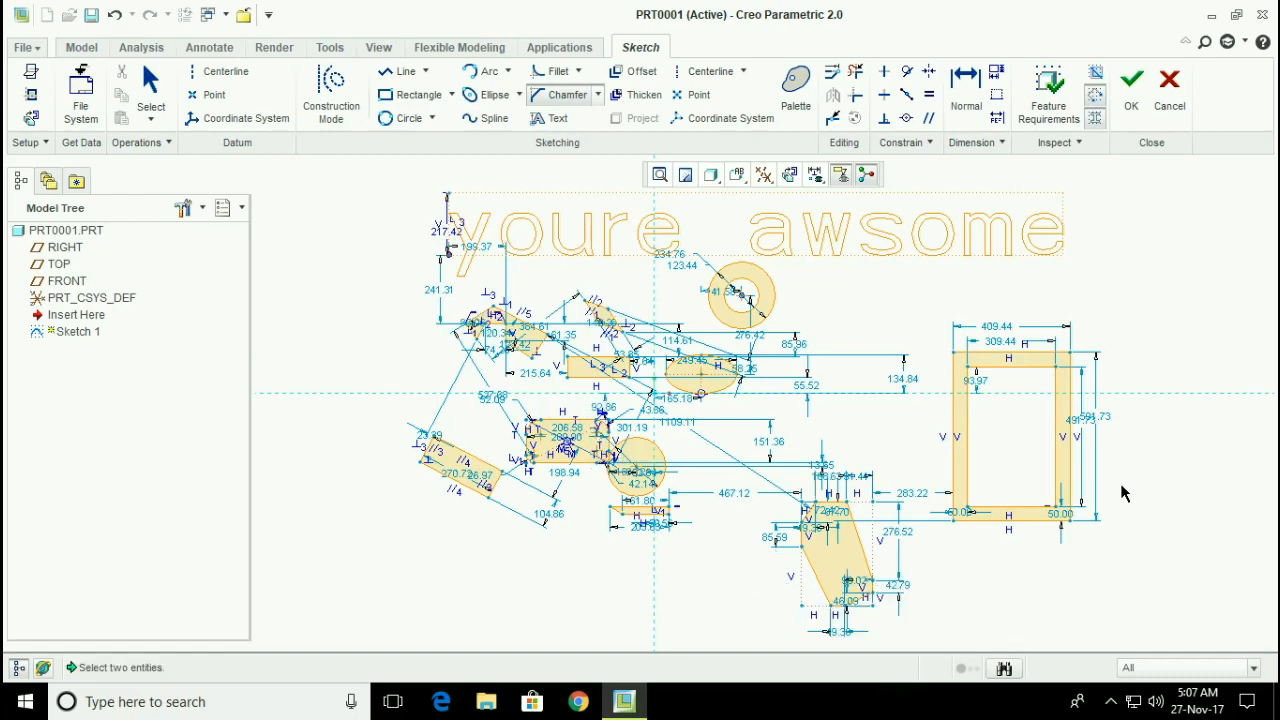
- Finish the sketch and extrude all its profiles into solids with a much shallower depth than the preview
{"action": "left_click", "coordinate": [1128, 100]}
{"action": "left_click", "coordinate": [483, 95]}
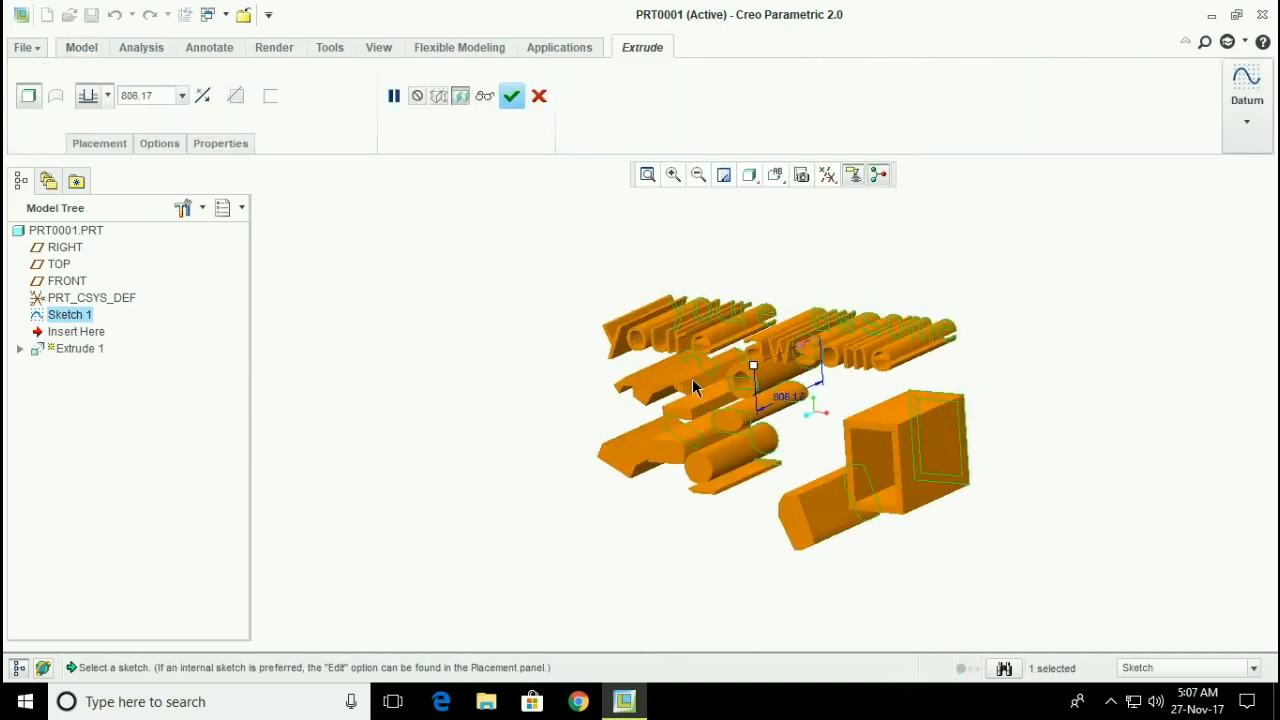
{"action": "left_click_drag", "start_coordinate": [756, 370], "coordinate": [828, 356]}
{"action": "left_click", "coordinate": [511, 95]}
- Examine the extruded shapes and text from several viewing angles
{"action": "left_click", "coordinate": [407, 361]}
{"action": "middle_click_drag", "start_coordinate": [407, 361], "coordinate": [783, 365]}
{"action": "scroll", "coordinate": [783, 362], "scroll_direction": "up", "scroll_amount": 1}
{"action": "scroll", "coordinate": [961, 355], "scroll_direction": "down", "scroll_amount": 2}
{"action": "scroll", "coordinate": [837, 360], "scroll_direction": "up", "scroll_amount": 1}
{"action": "scroll", "coordinate": [830, 360], "scroll_direction": "down", "scroll_amount": 1}
{"action": "middle_click_drag", "start_coordinate": [768, 378], "coordinate": [205, 378]}
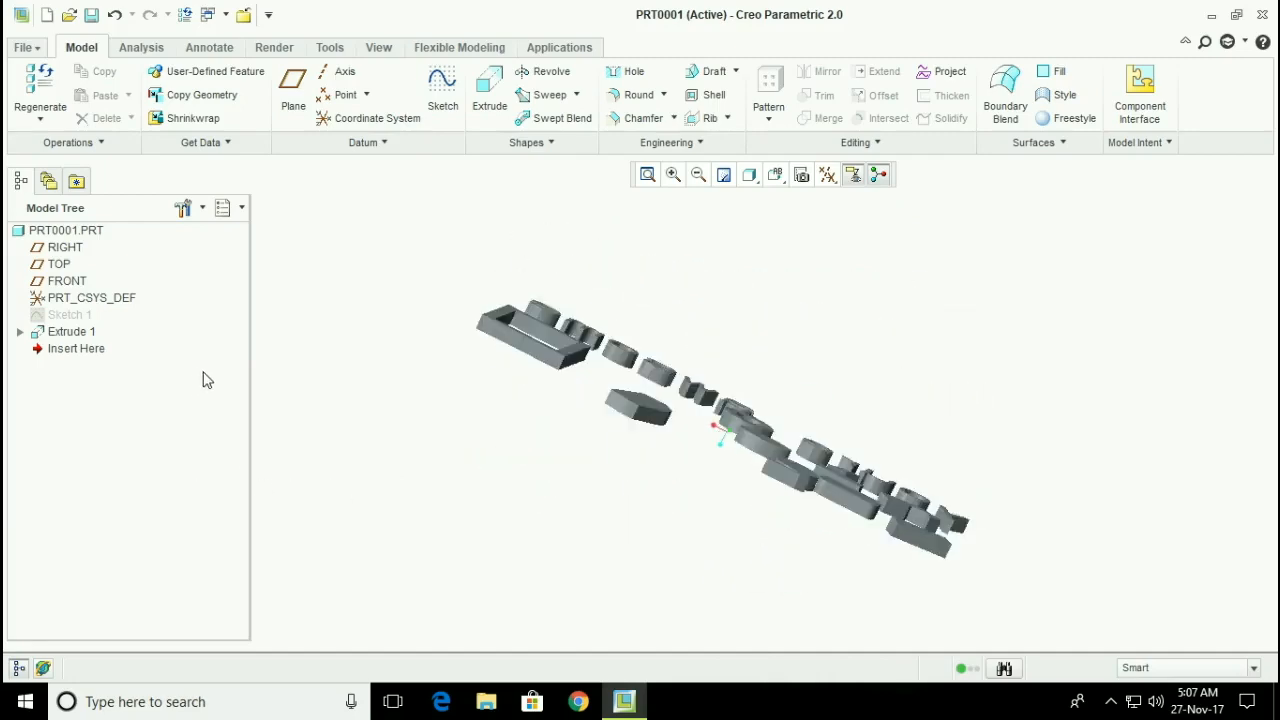